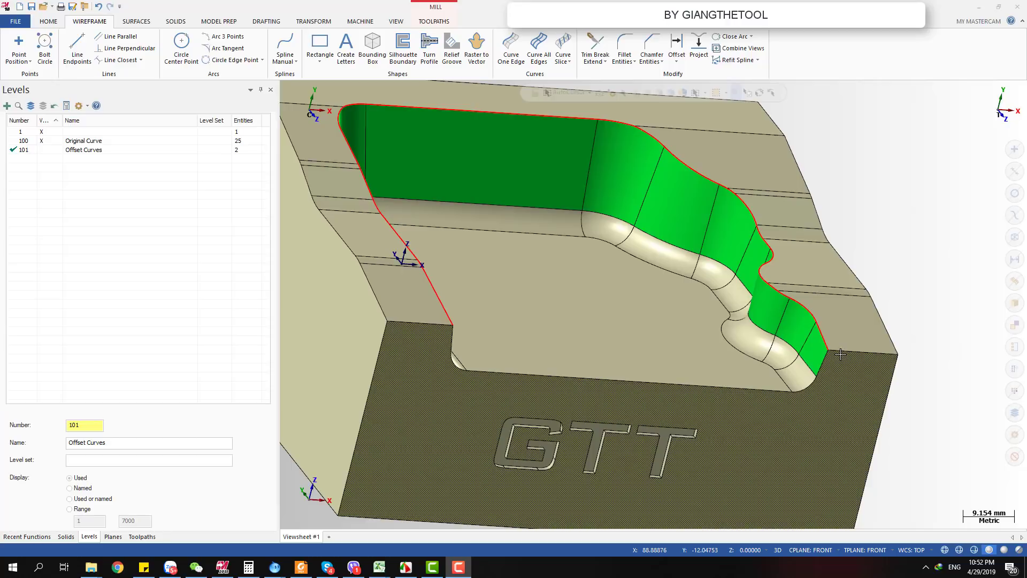
Examine the original curve along the pocket's upper rim and the adjoining green wall faces from several angles.
scroll(841, 354, "down", 2)
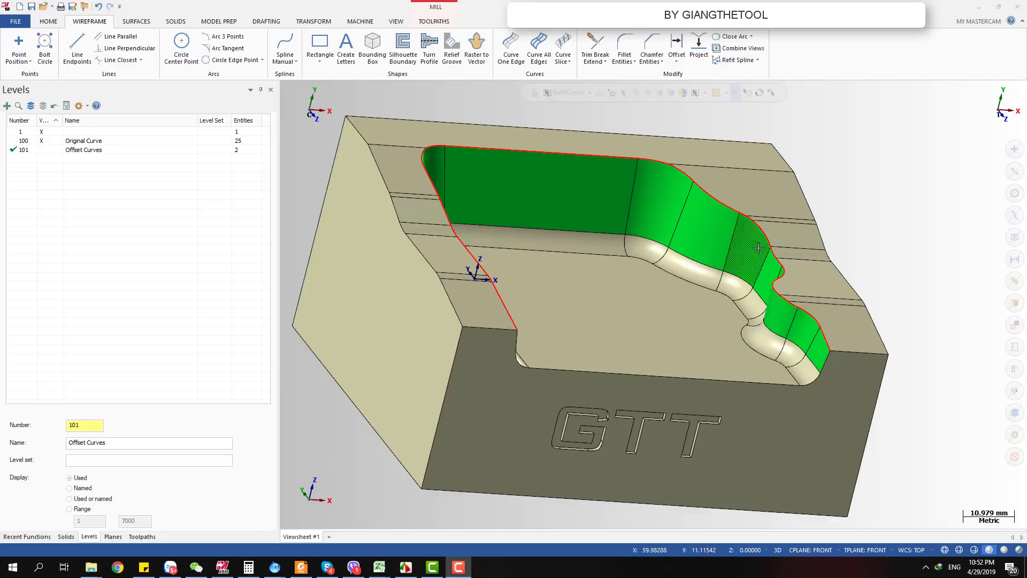
scroll(760, 244, "up", 2)
scroll(802, 251, "down", 6)
middle_click_drag(795, 236, 786, 305)
scroll(808, 250, "up", 4)
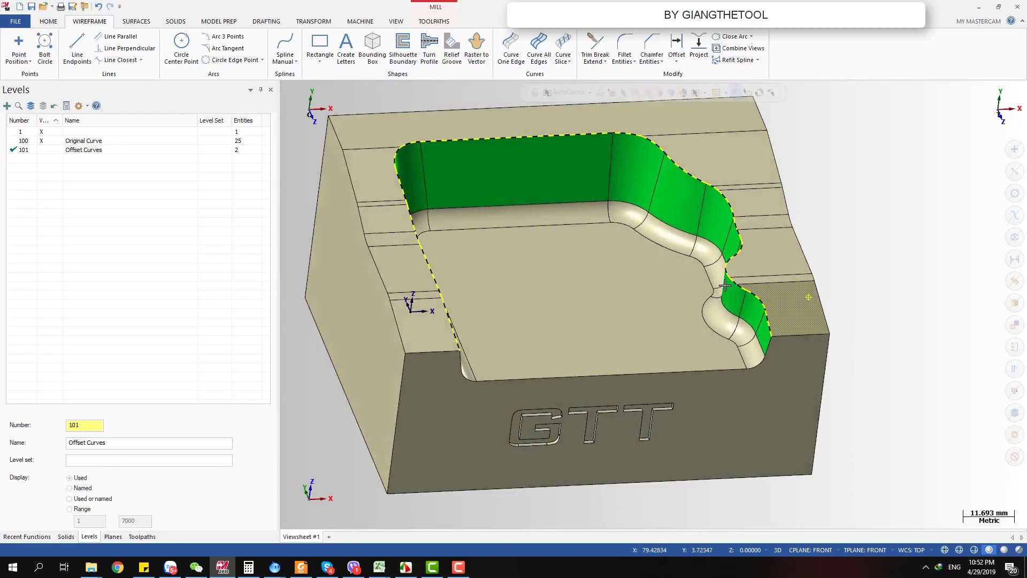
scroll(789, 307, "up", 3)
scroll(807, 321, "down", 1)
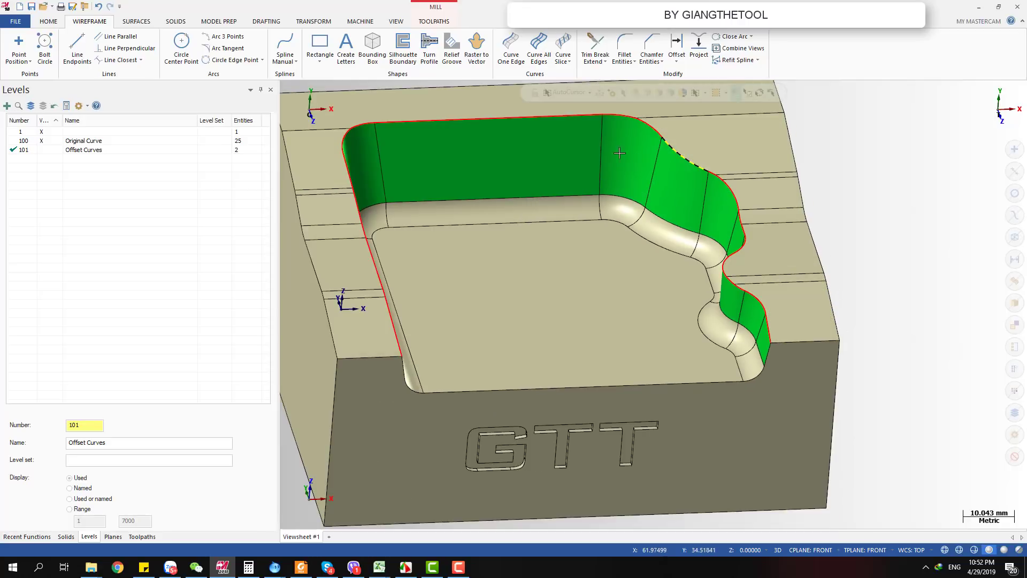
left_click(54, 141)
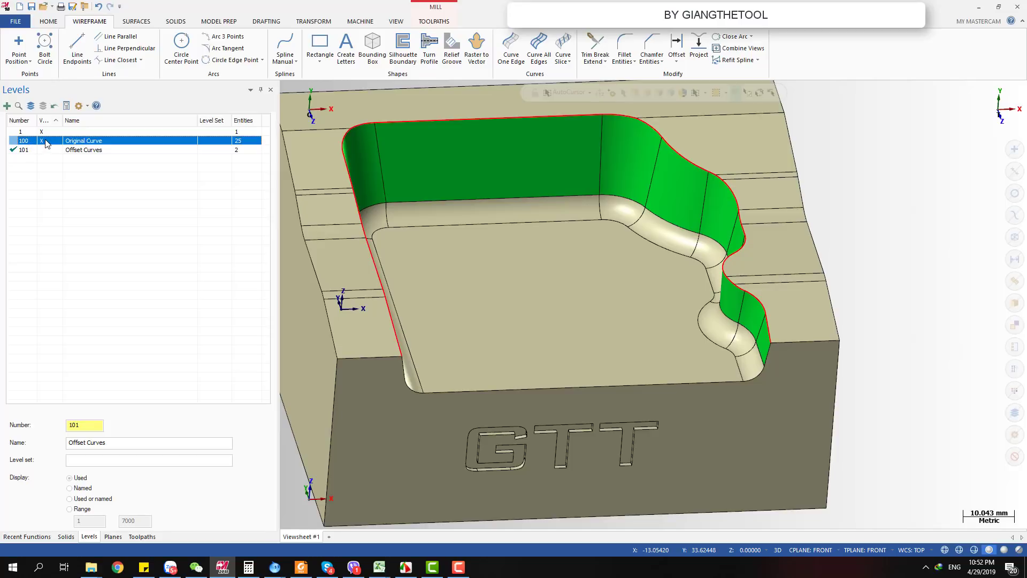
scroll(722, 201, "down", 2)
middle_click_drag(720, 222, 749, 240)
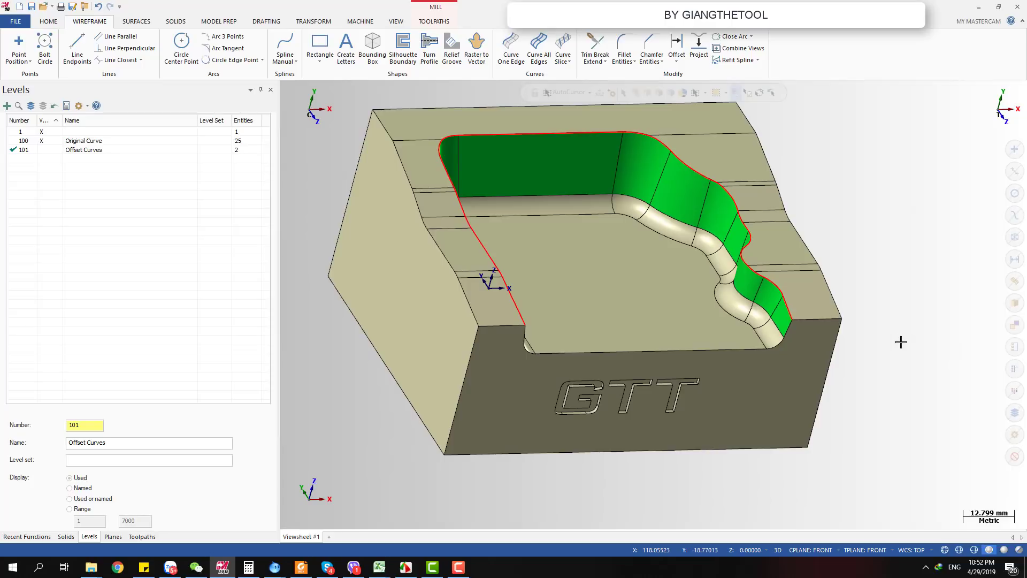
scroll(870, 184, "up", 3)
scroll(871, 184, "down", 1)
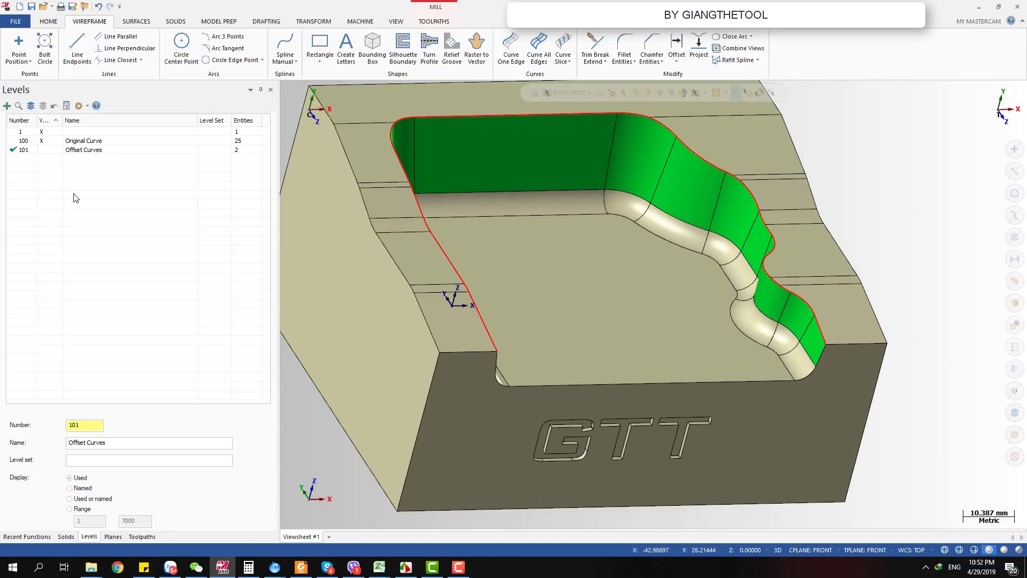
Make level 101, Offset Curves, visible in the model.
left_click(50, 150)
scroll(856, 305, "up", 3)
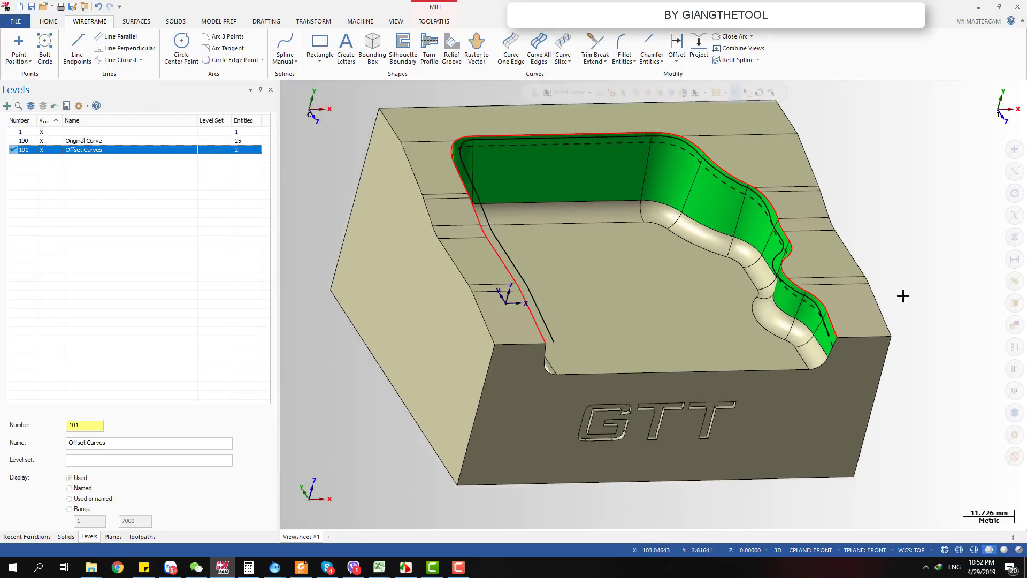
middle_click_drag(803, 305, 835, 324)
scroll(813, 327, "up", 2)
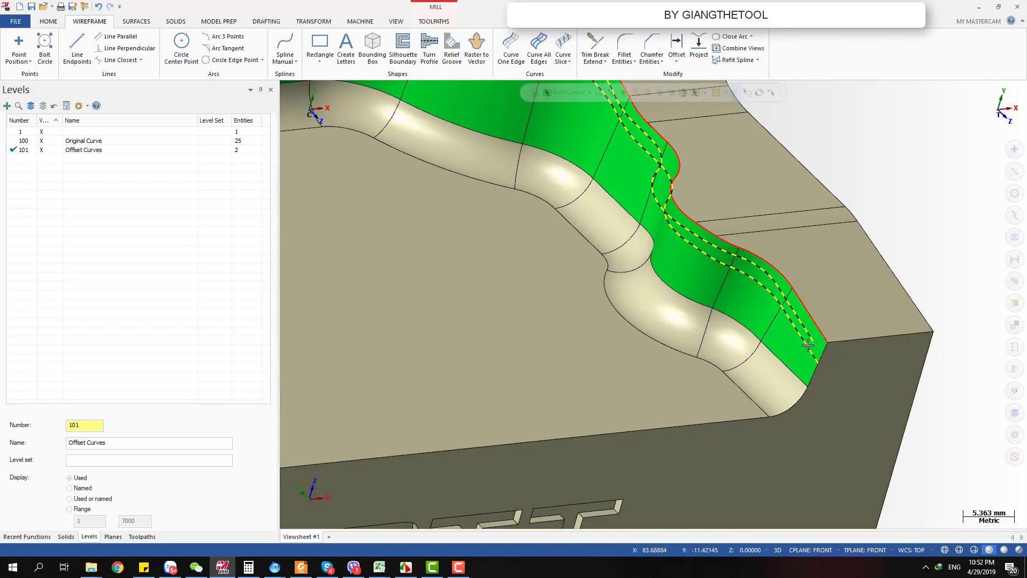
Compare the offset curves with the pocket's rim, especially where the green wall meets the block's front face.
middle_click_drag(807, 345, 814, 291)
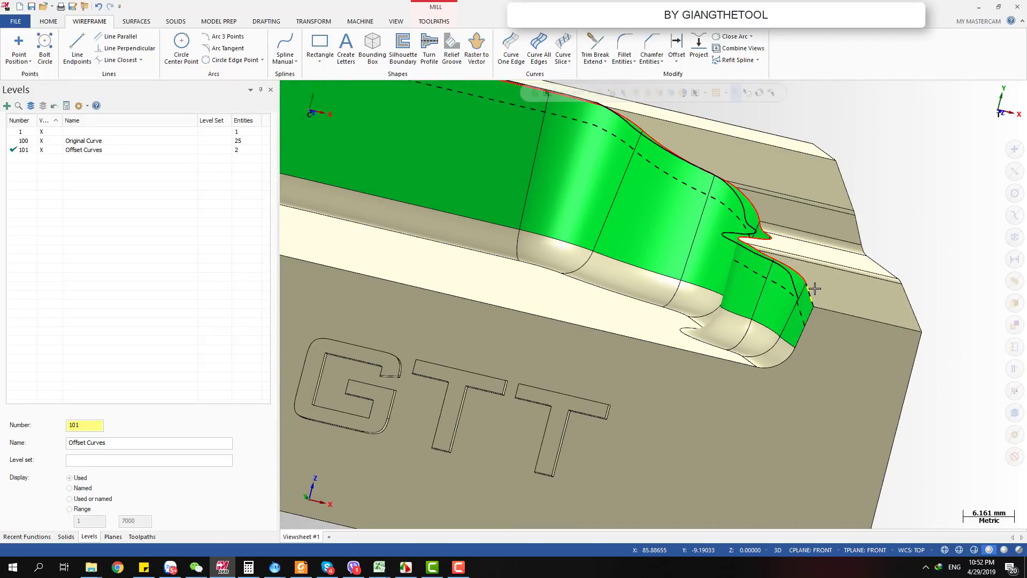
mouse_move(813, 288)
middle_mouse_down()
mouse_move(826, 303)
mouse_move(849, 298)
mouse_move(845, 339)
mouse_move(861, 375)
mouse_move(818, 338)
middle_mouse_up()
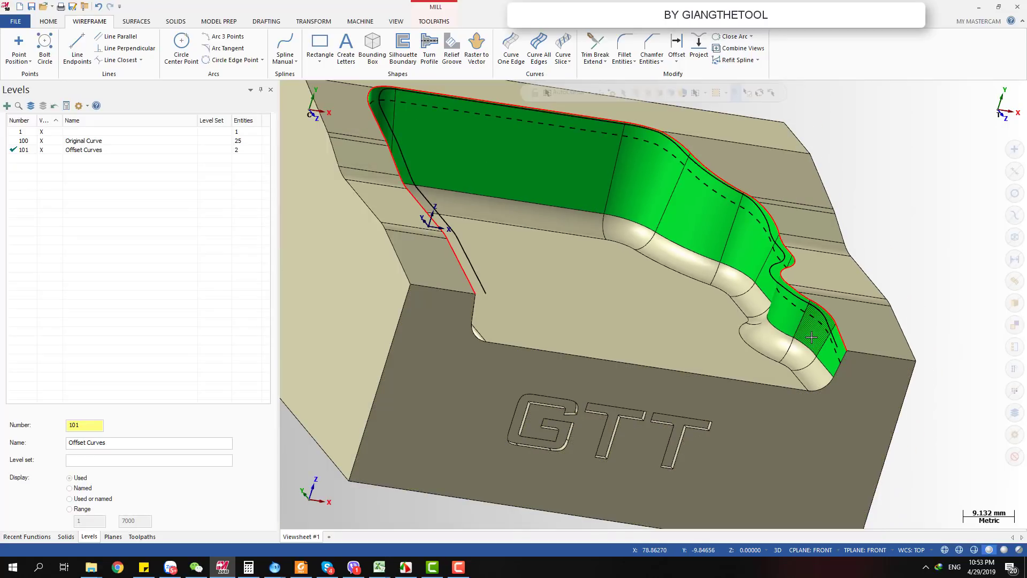
middle_click_drag(839, 356, 460, 152)
scroll(747, 271, "up", 2)
middle_click_drag(409, 198, 807, 282)
scroll(807, 282, "up", 4)
middle_click_drag(807, 328, 789, 307)
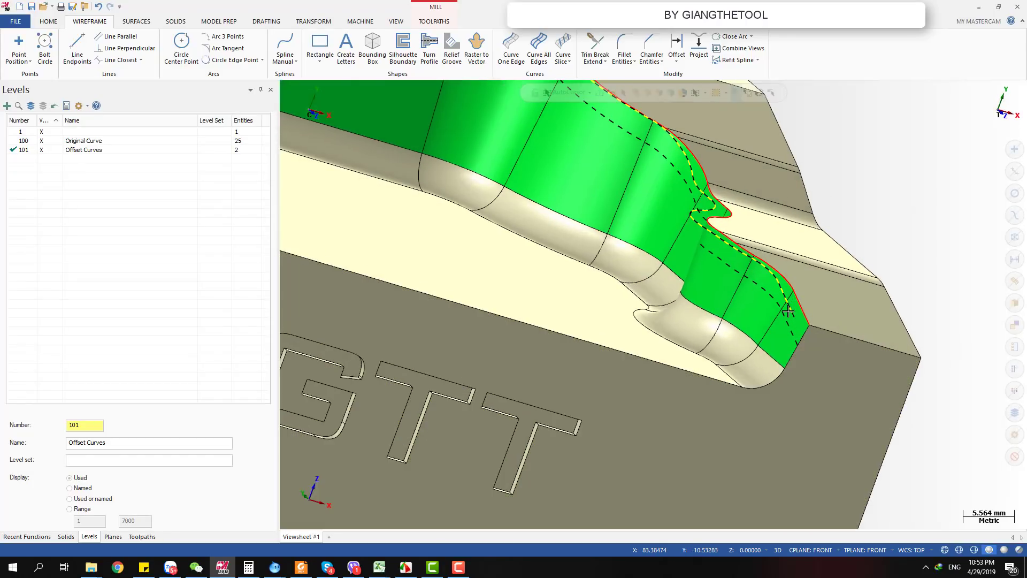
left_click(854, 361)
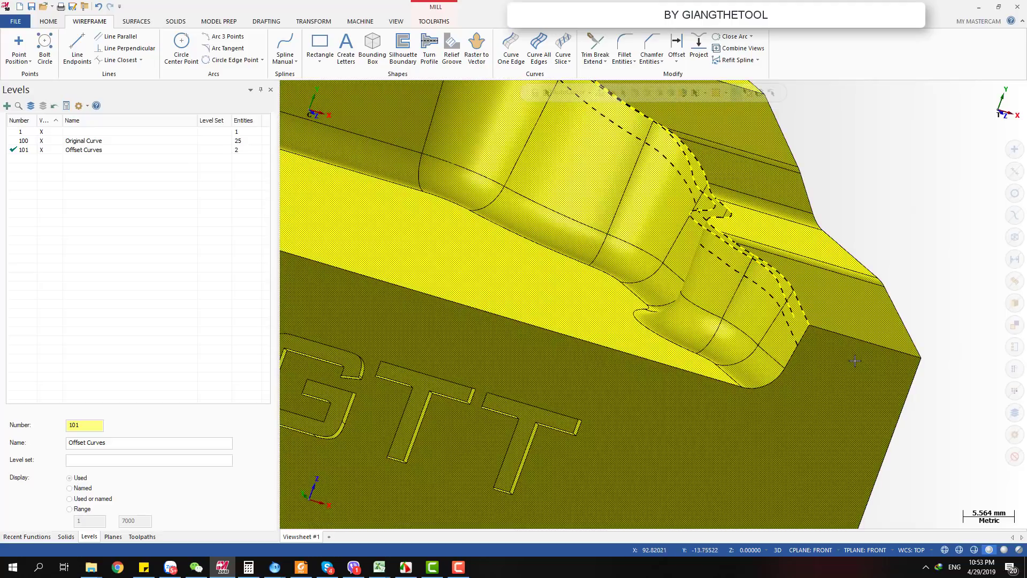
middle_click_drag(854, 361, 776, 306)
scroll(806, 315, "up", 2)
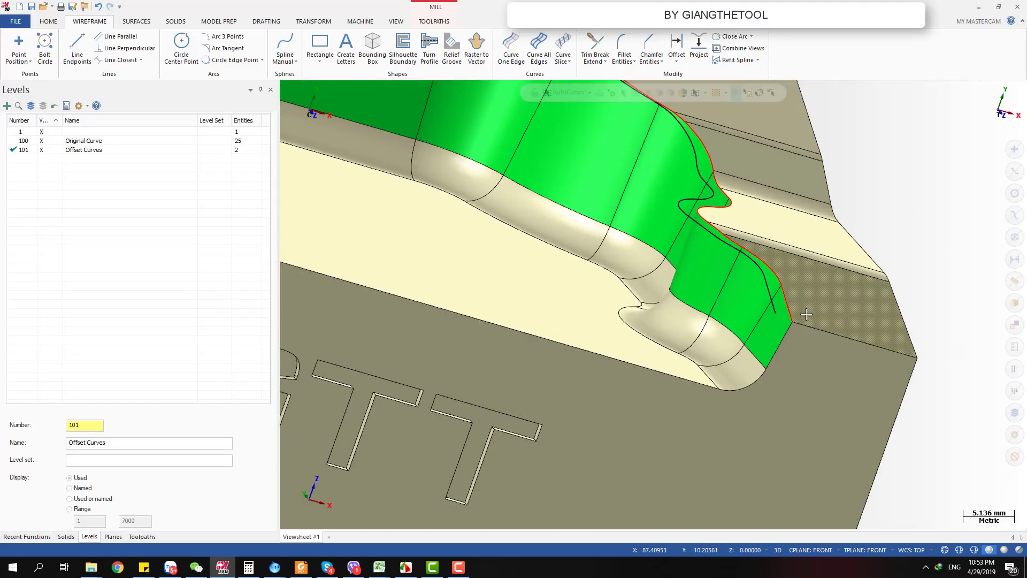
scroll(800, 310, "up", 1)
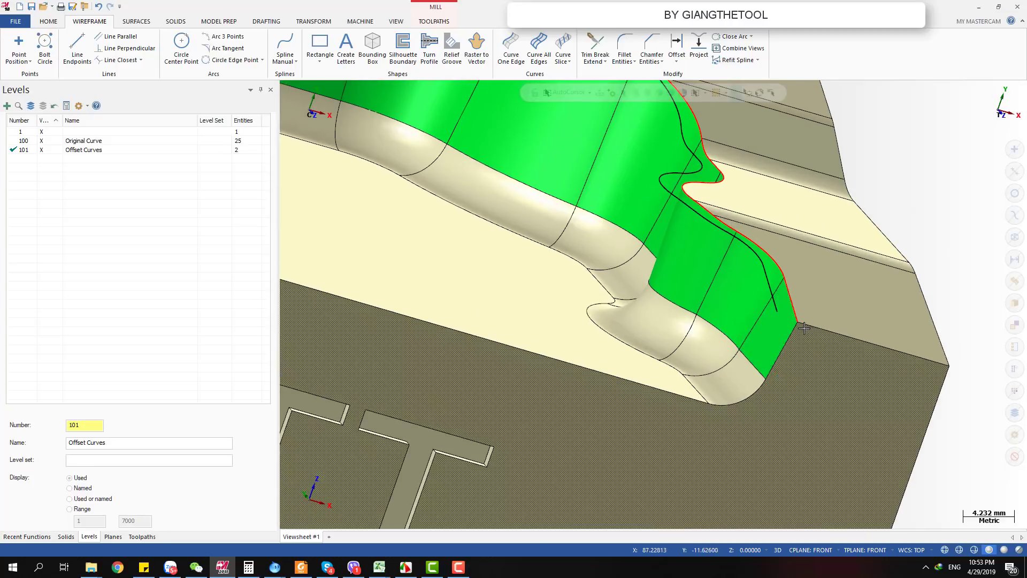
scroll(723, 289, "down", 2)
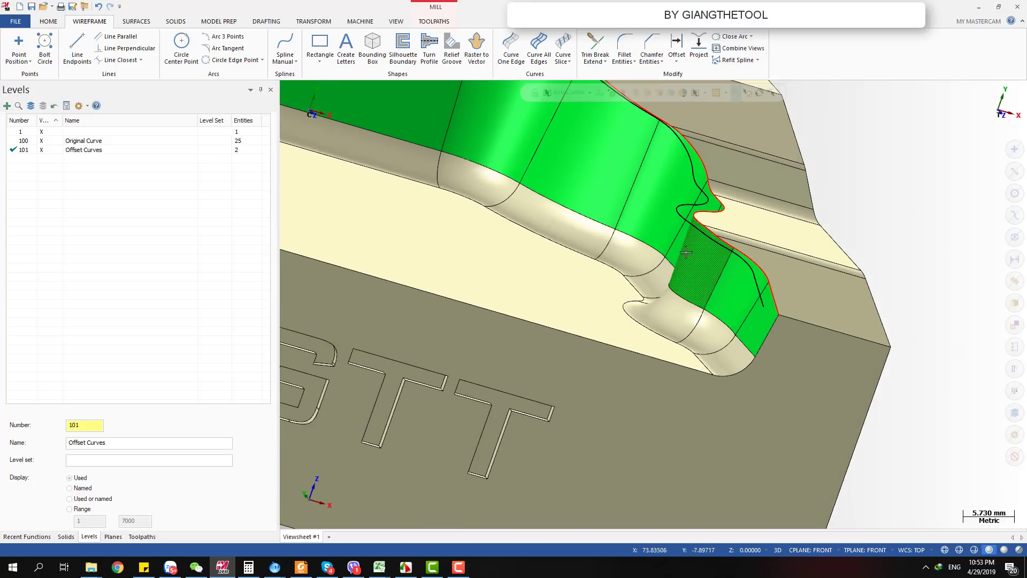
scroll(614, 172, "down", 2)
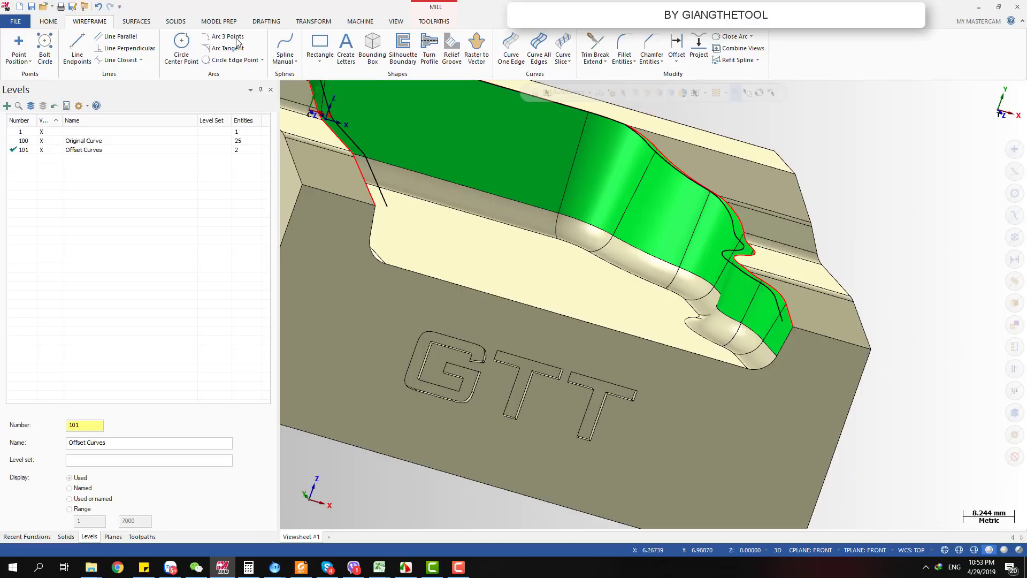
Try to create an 8 mm line normal to the green wall face at the block's front end, then undo it.
left_click(141, 60)
left_click(125, 108)
scroll(774, 318, "up", 3)
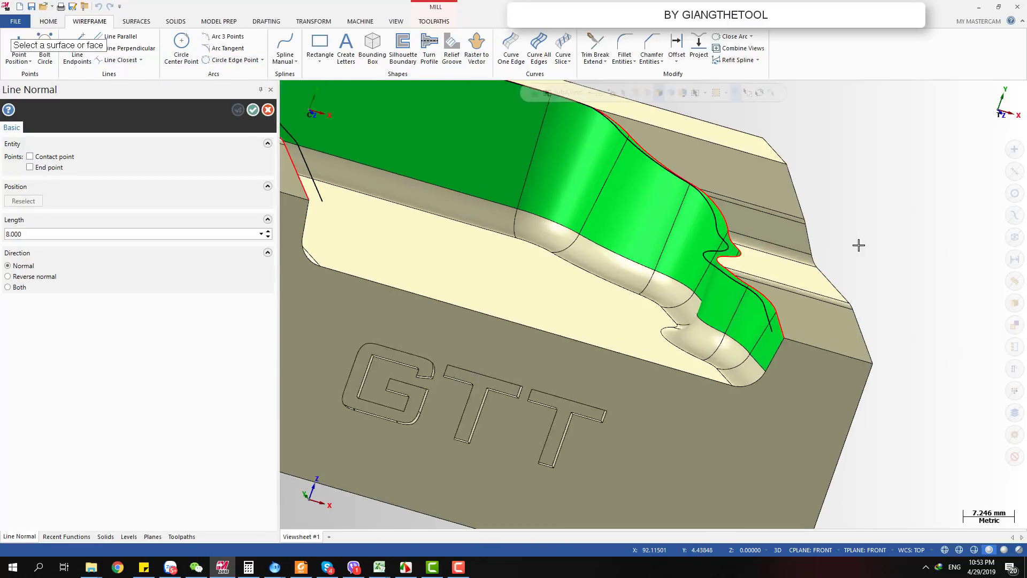
scroll(774, 319, "up", 3)
left_click(747, 378)
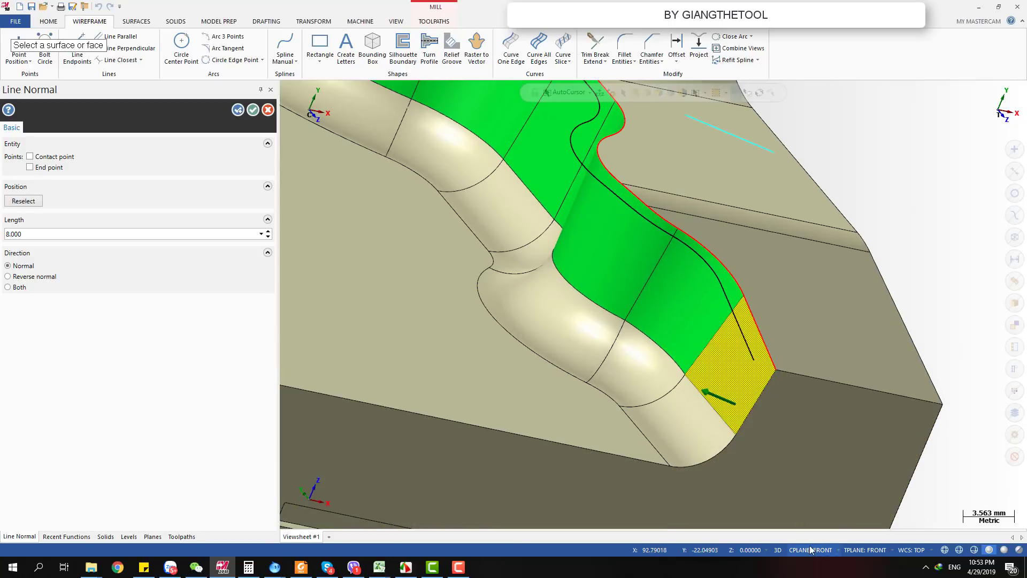
scroll(859, 267, "down", 2)
key("Return")
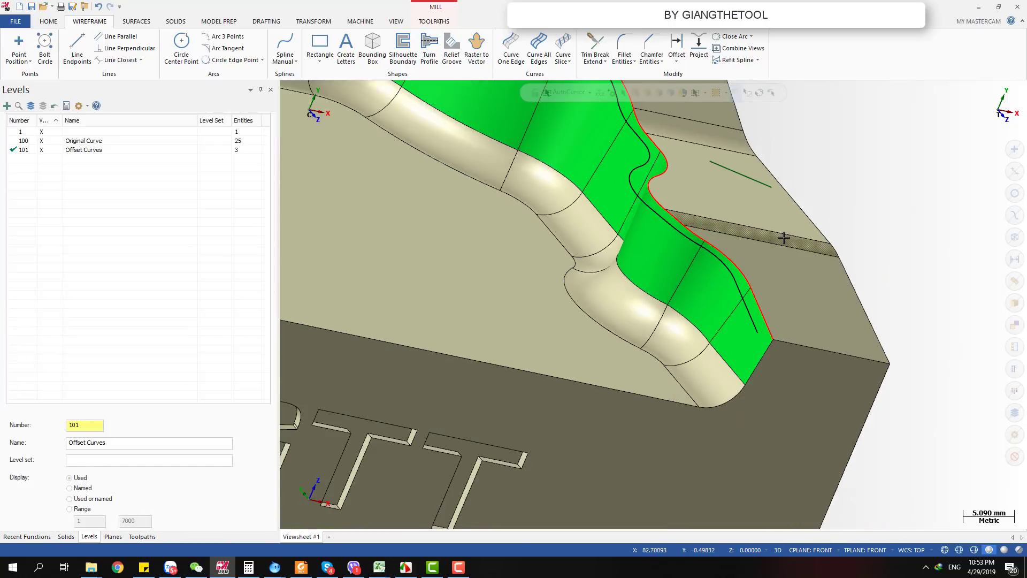
key("ctrl+z")
Switch the view and the construction plane to Top.
key("alt+1")
scroll(690, 353, "up", 3)
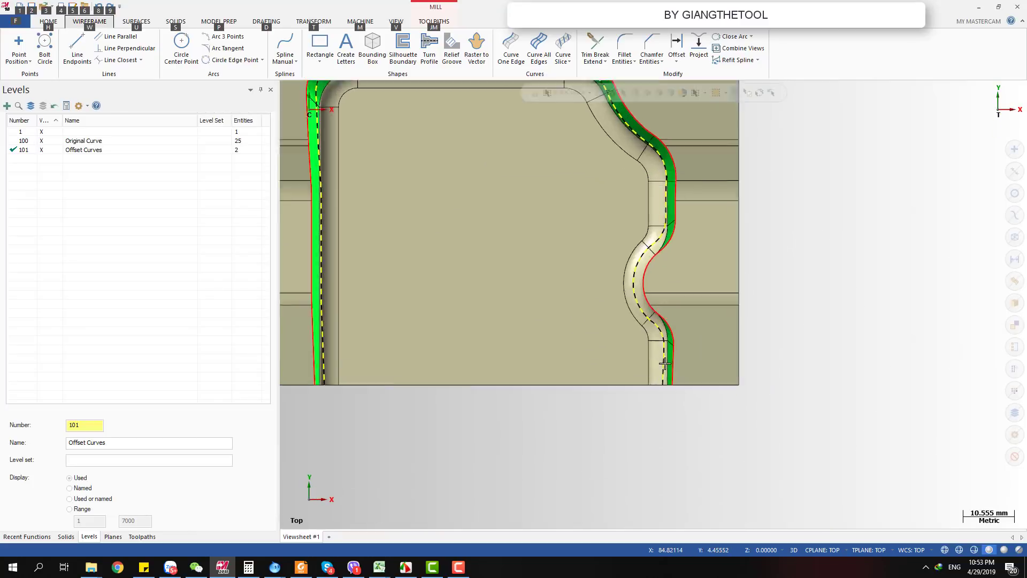
scroll(665, 363, "up", 3)
middle_click_drag(664, 364, 698, 342)
key("Escape")
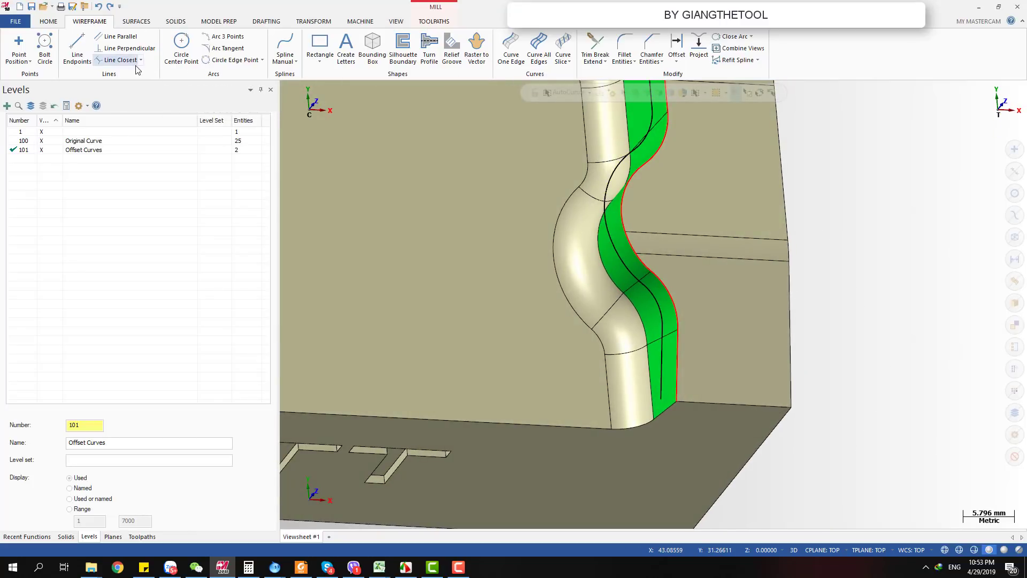
Create two 8 mm lines normal to the frontmost green wall face, starting at both ends of its rim edge.
left_click(140, 60)
left_click(120, 83)
scroll(690, 407, "up", 3)
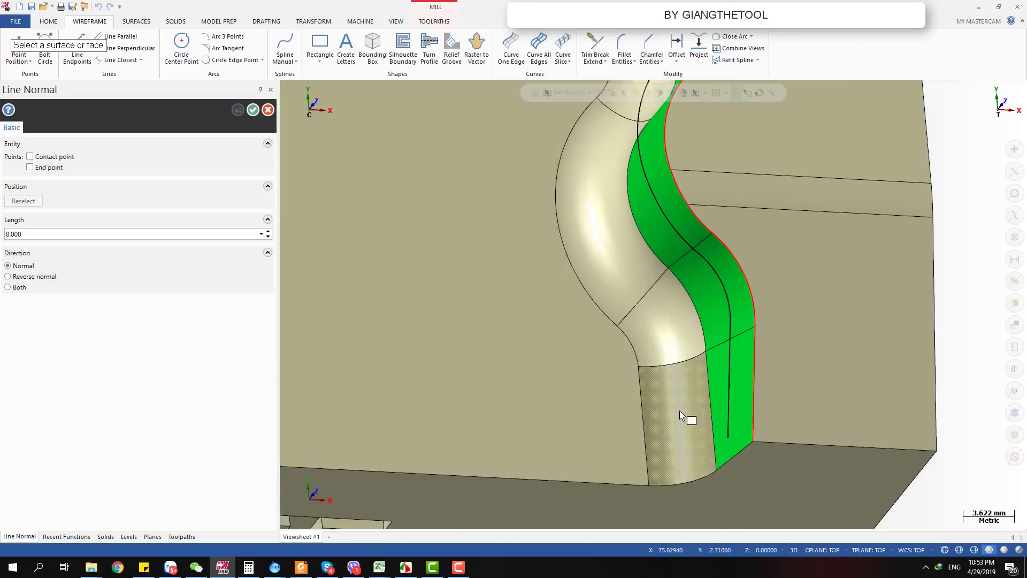
middle_click_drag(704, 386, 763, 419)
left_click(741, 394)
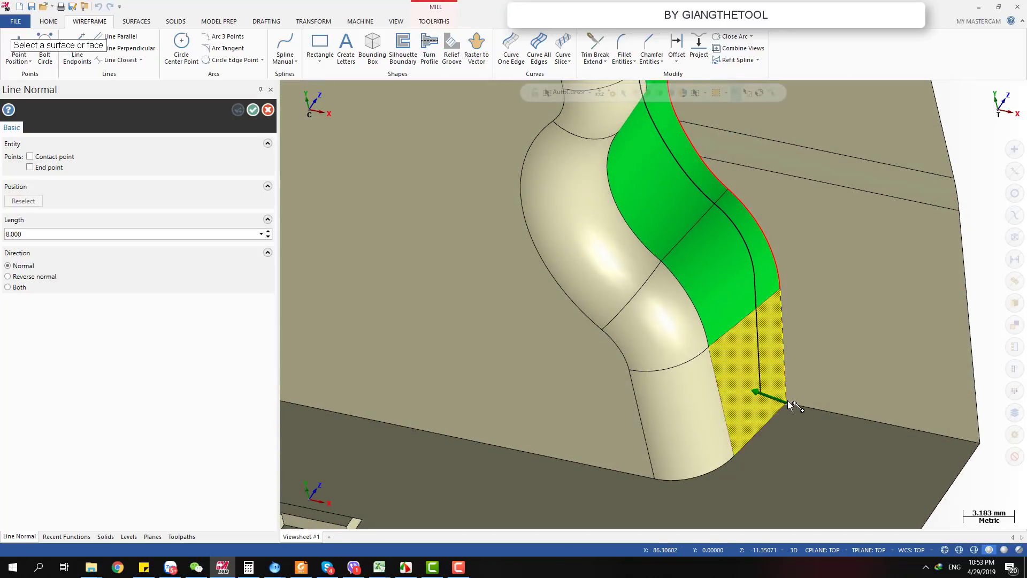
left_click(779, 290)
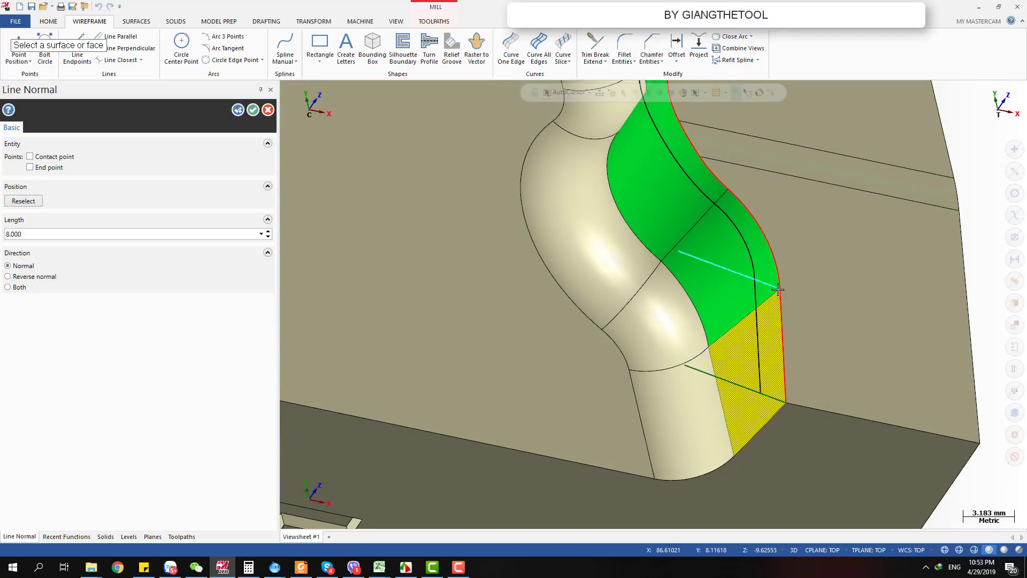
middle_click_drag(779, 290, 745, 259)
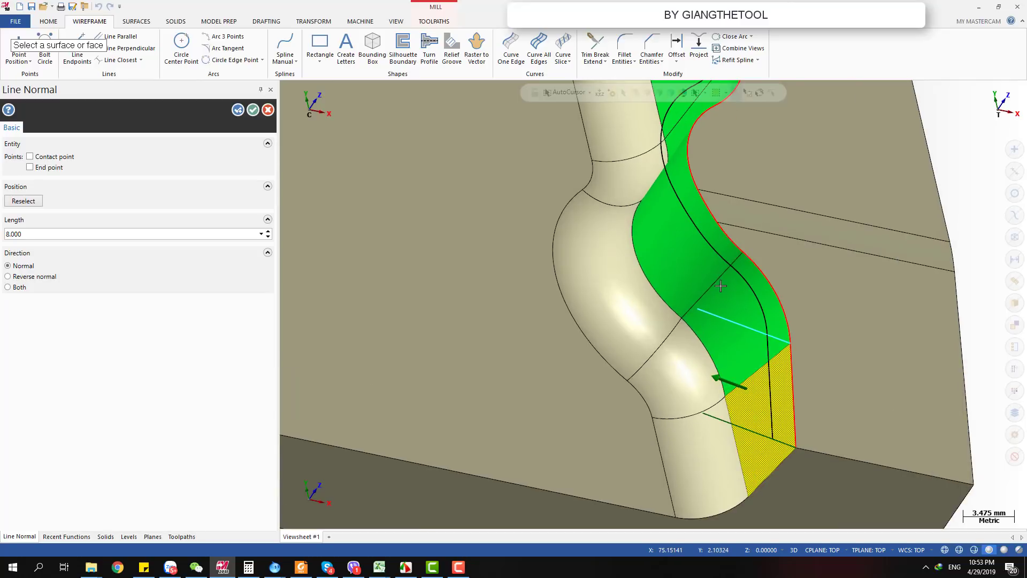
Add an 8 mm normal line on the adjacent curved wall face, at the far end of its rim edge.
left_click(718, 292)
left_click(722, 248)
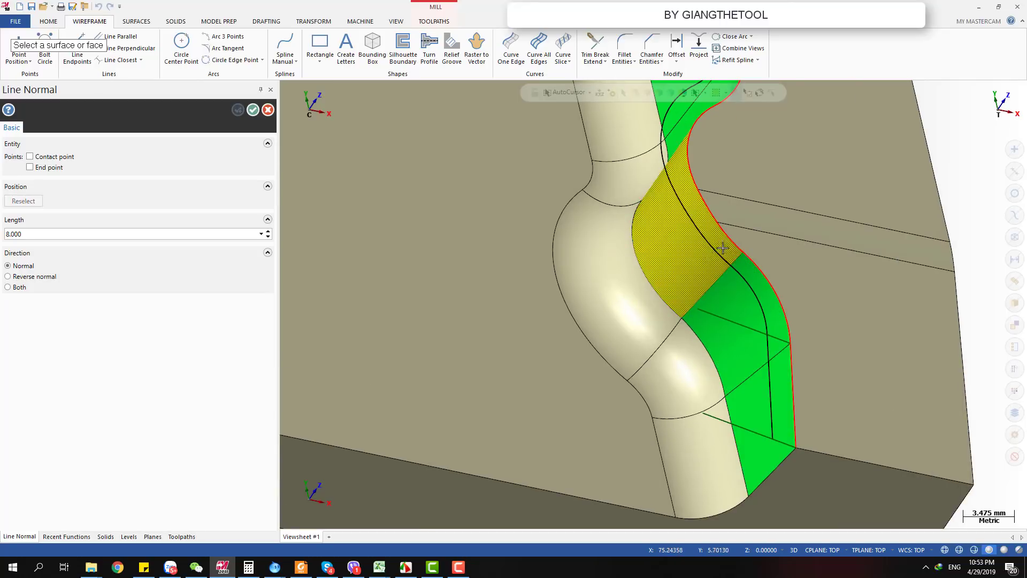
scroll(729, 349, "down", 4)
key("Return")
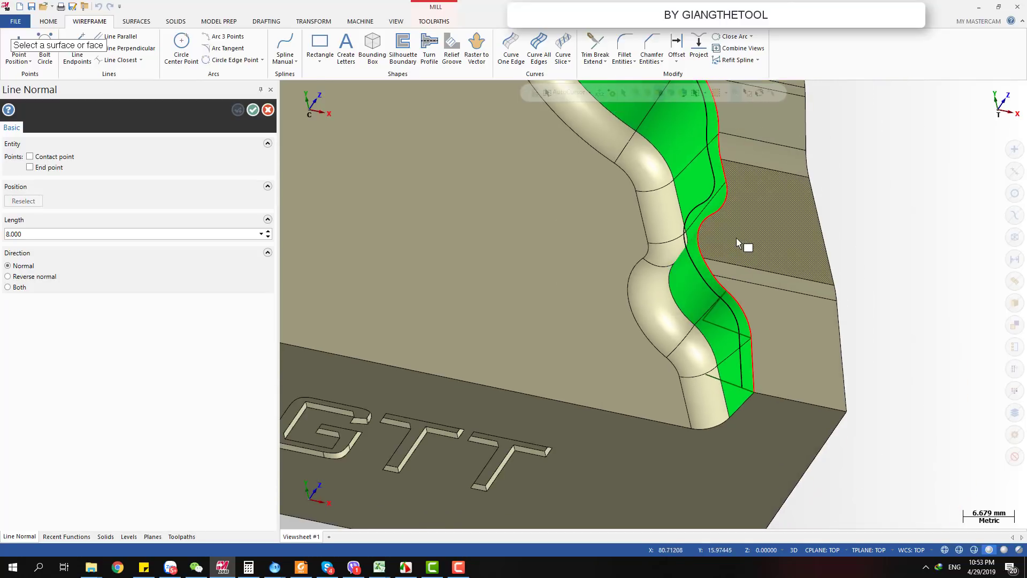
Create an 8 mm normal line at the rear rim corner of the flat green face behind the wall's bulge.
middle_click_drag(738, 243, 782, 315)
scroll(782, 316, "down", 2)
scroll(715, 157, "up", 3)
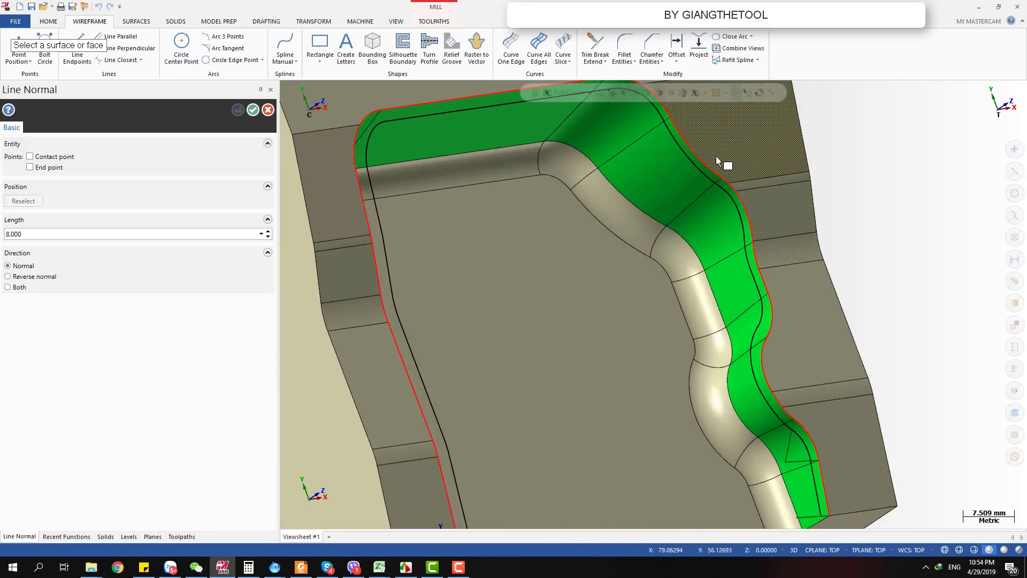
left_click(743, 261)
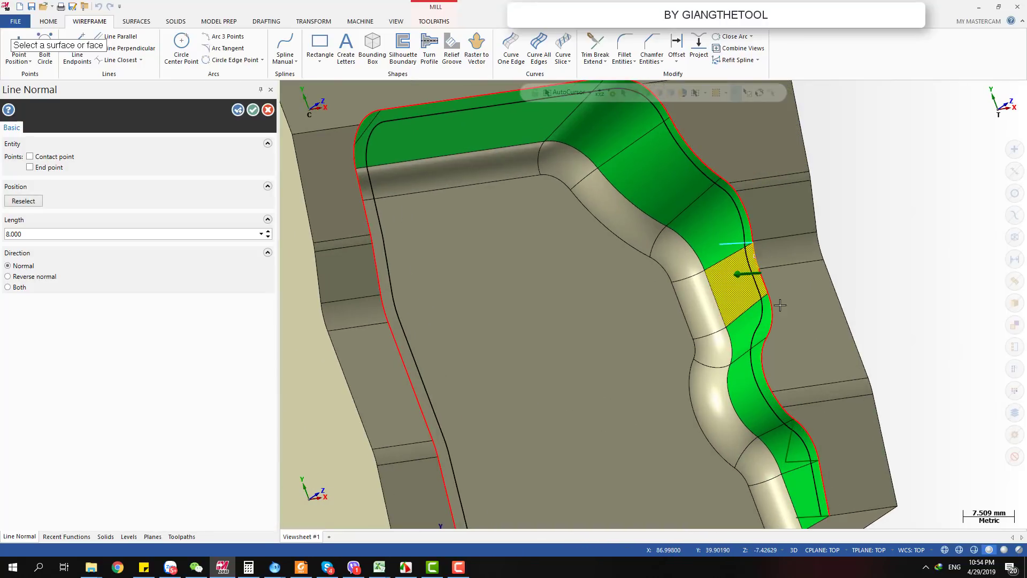
scroll(779, 305, "down", 5)
key("Return")
Add 8 mm normal lines at the rim midpoints of the two curved green faces near the pocket's rear corner.
scroll(642, 155, "up", 5)
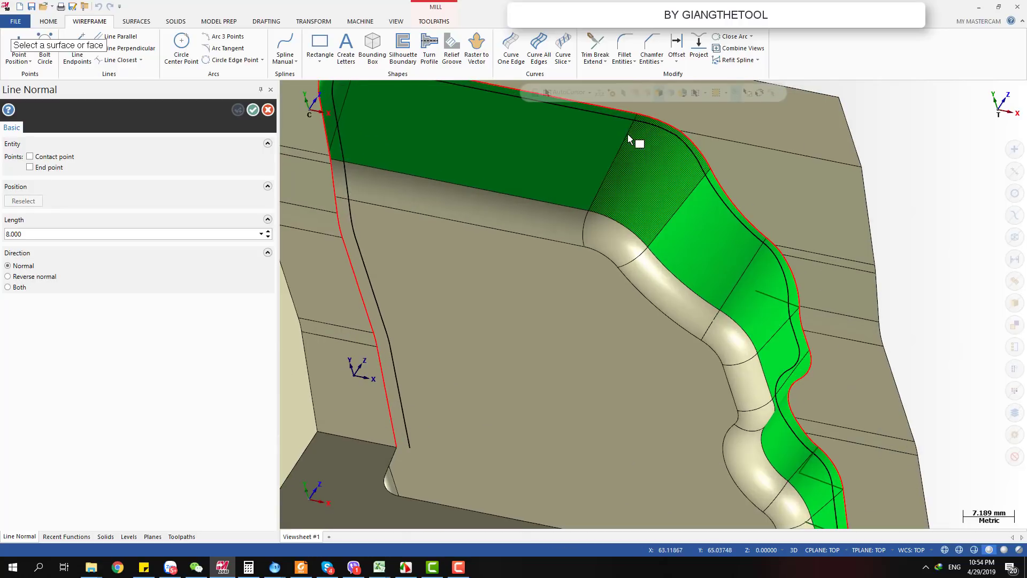
left_click(644, 129)
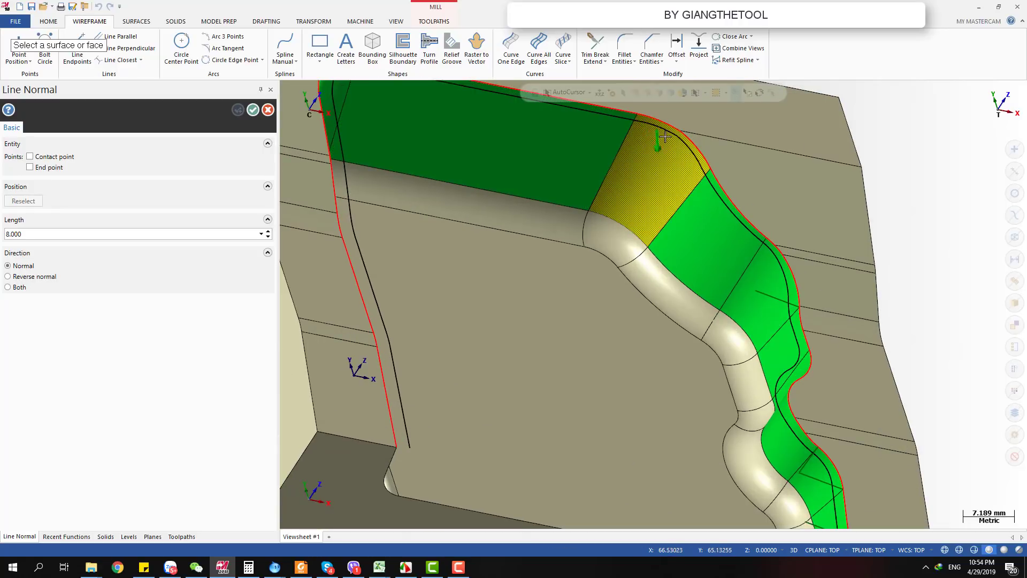
left_click(710, 185)
left_click(736, 211)
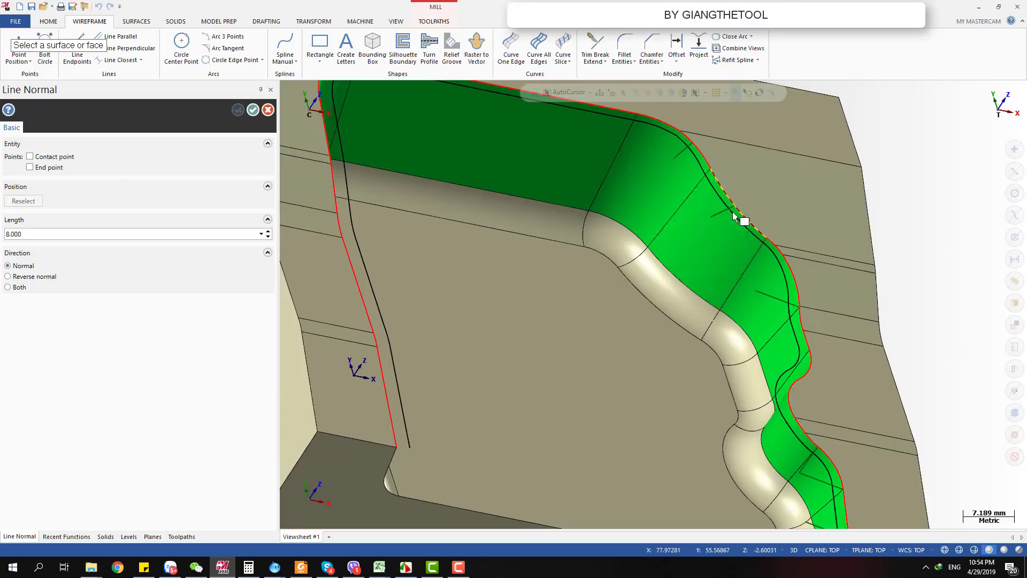
scroll(738, 219, "down", 5)
key("Return")
scroll(745, 337, "up", 5)
middle_click_drag(744, 337, 774, 245)
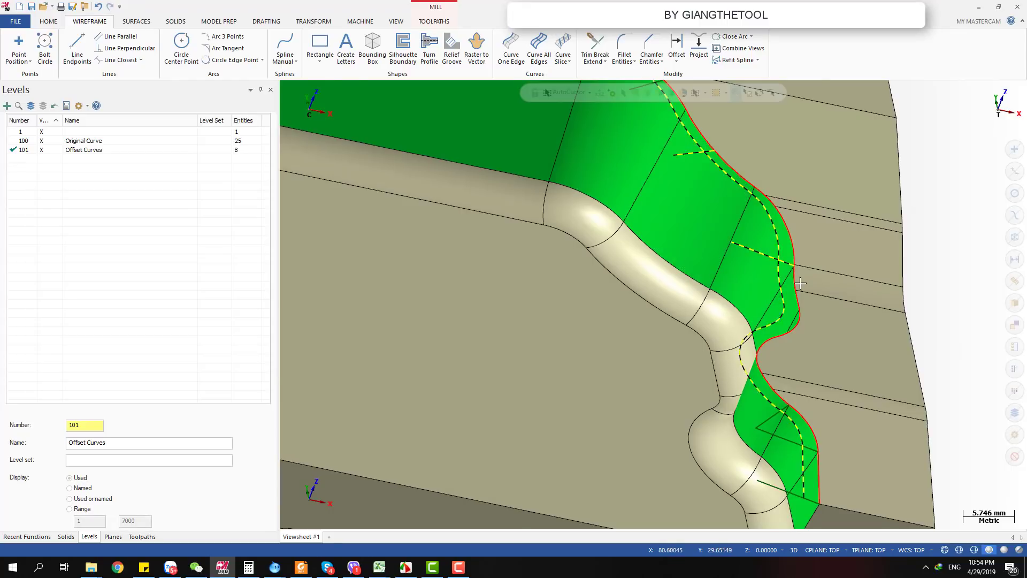
scroll(800, 283, "down", 3)
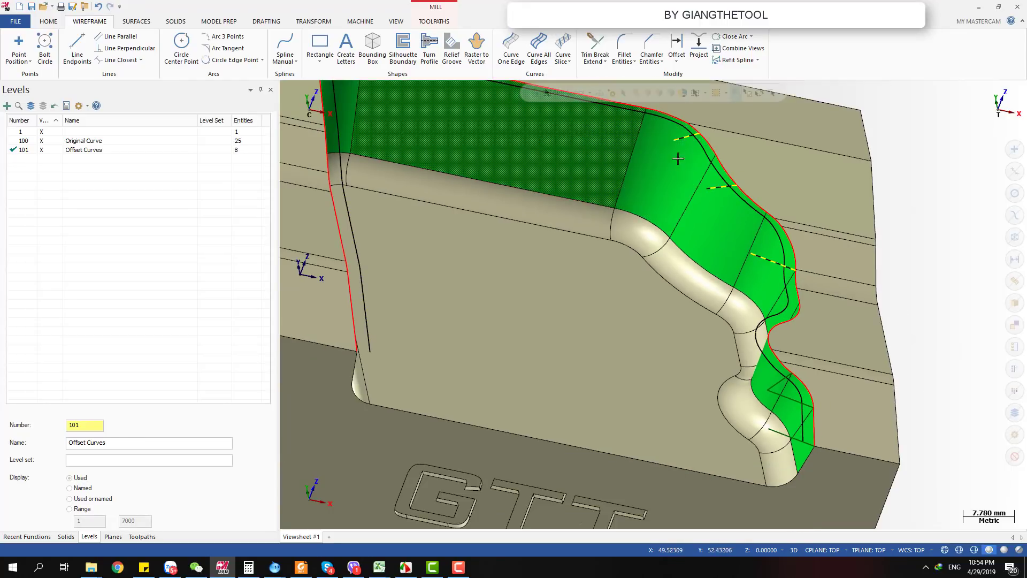
middle_click_drag(758, 285, 771, 290)
scroll(776, 290, "up", 4)
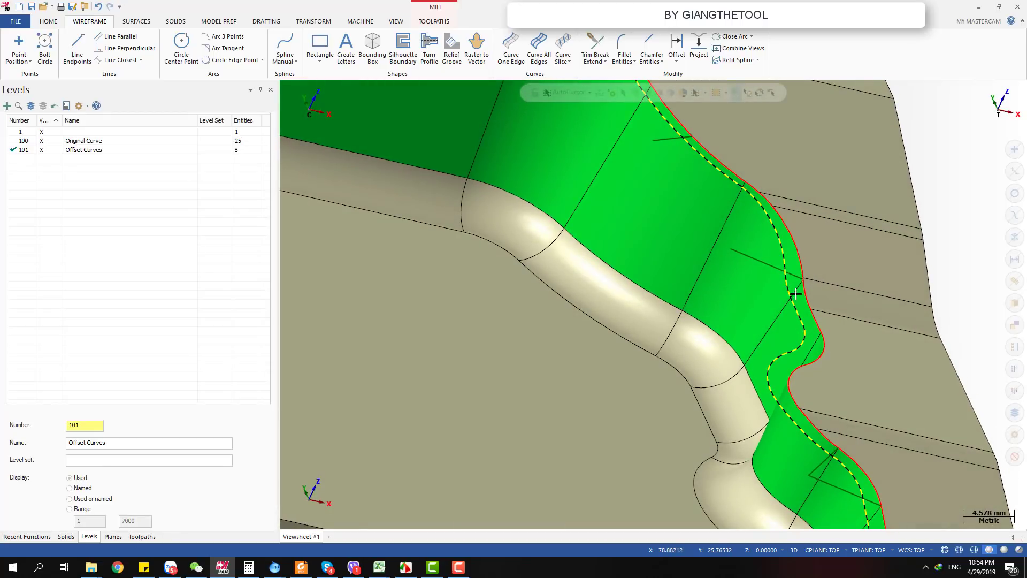
Delete the six normal construction lines along the pocket's wall, keeping only the two offset curves on level 101.
scroll(756, 260, "up", 5)
scroll(765, 281, "down", 5)
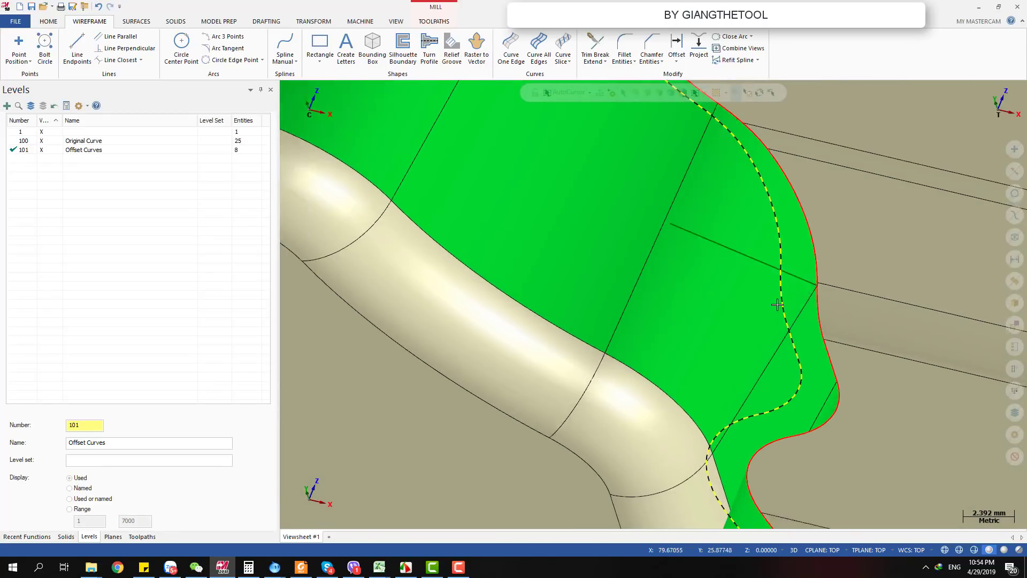
middle_click_drag(774, 303, 775, 279)
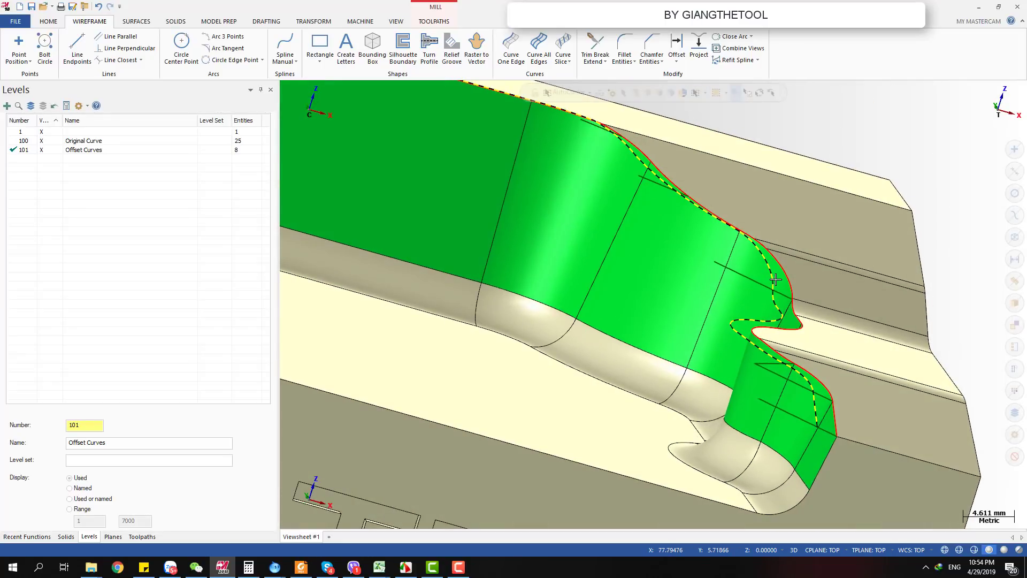
scroll(706, 292, "down", 2)
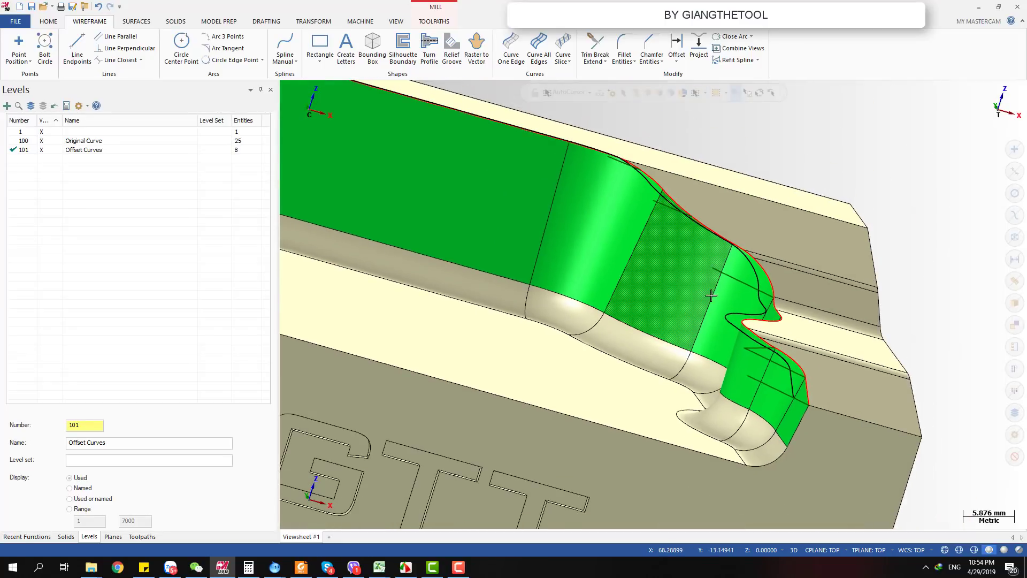
middle_click_drag(711, 295, 728, 304)
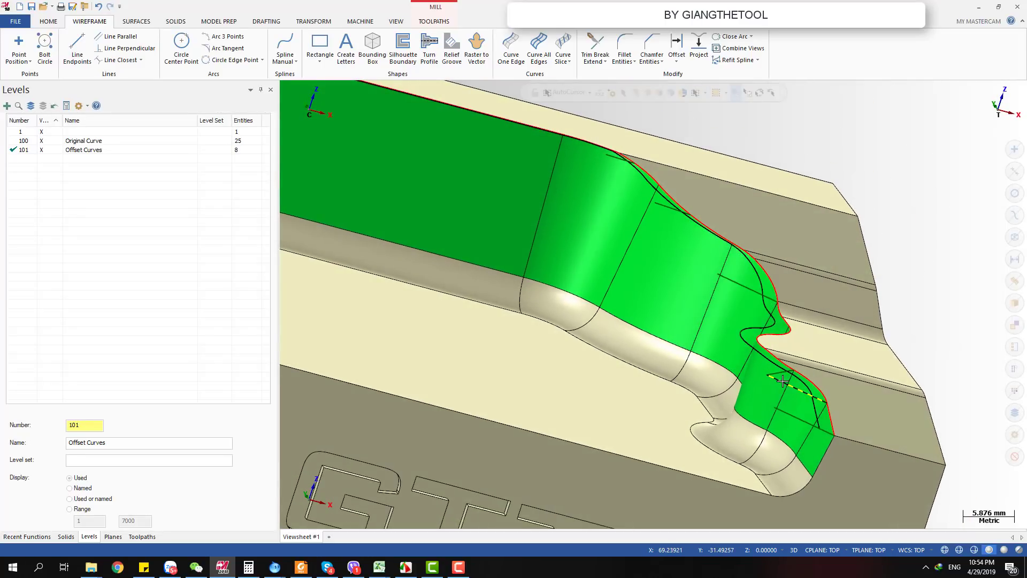
scroll(701, 248, "down", 2)
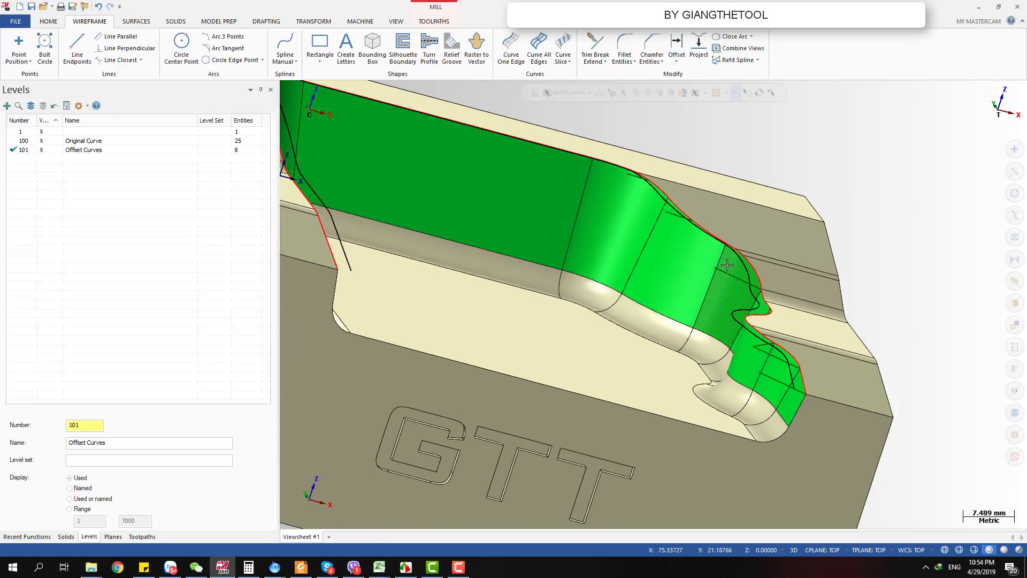
middle_click_drag(701, 248, 724, 273)
left_click(730, 277)
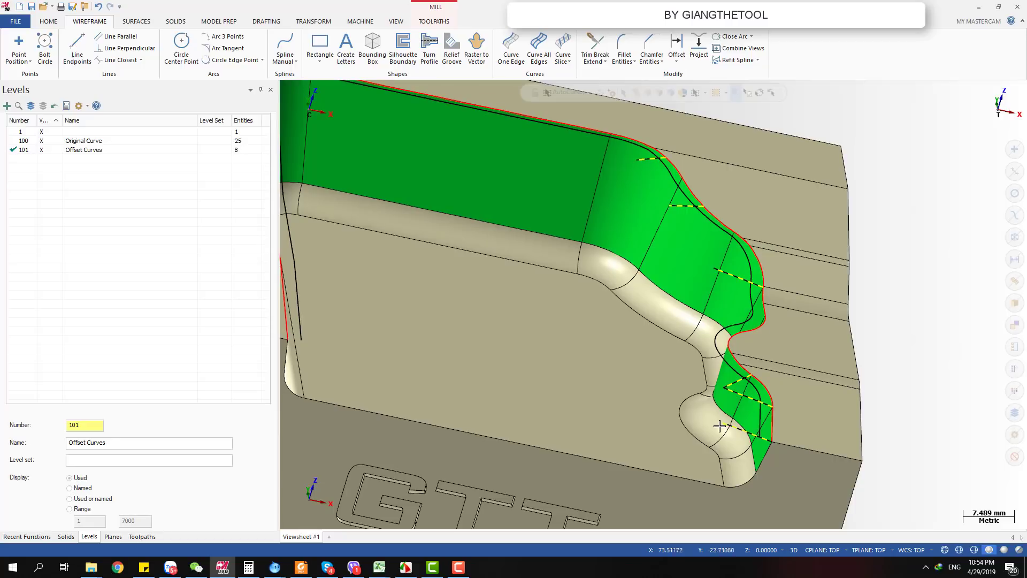
scroll(746, 244, "down", 2)
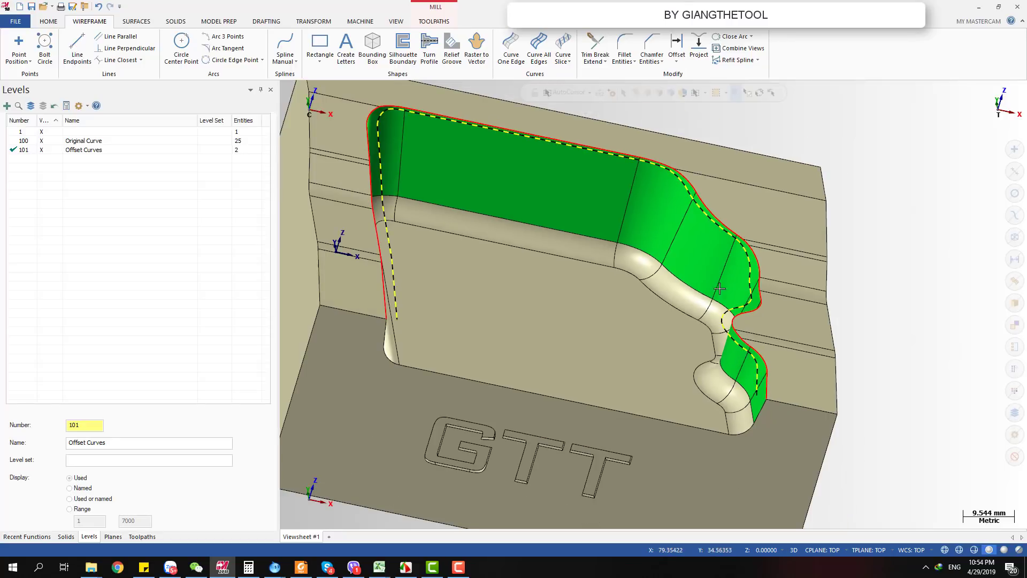
Compare the solid and dashed offset curves with the red rim curve along the curved wall and its front end.
middle_click_drag(717, 314, 624, 294)
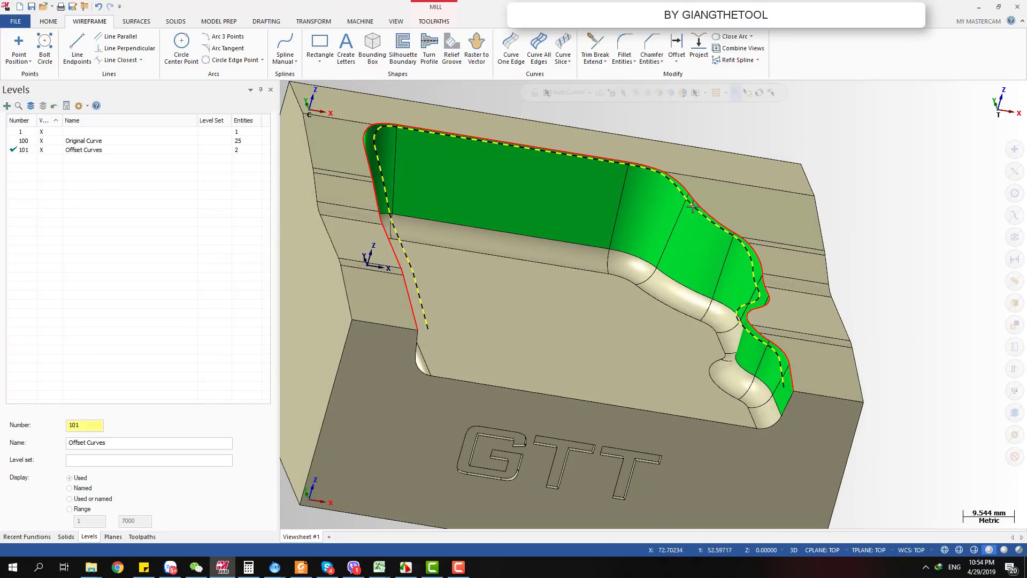
scroll(852, 319, "up", 4)
middle_click_drag(853, 318, 792, 396)
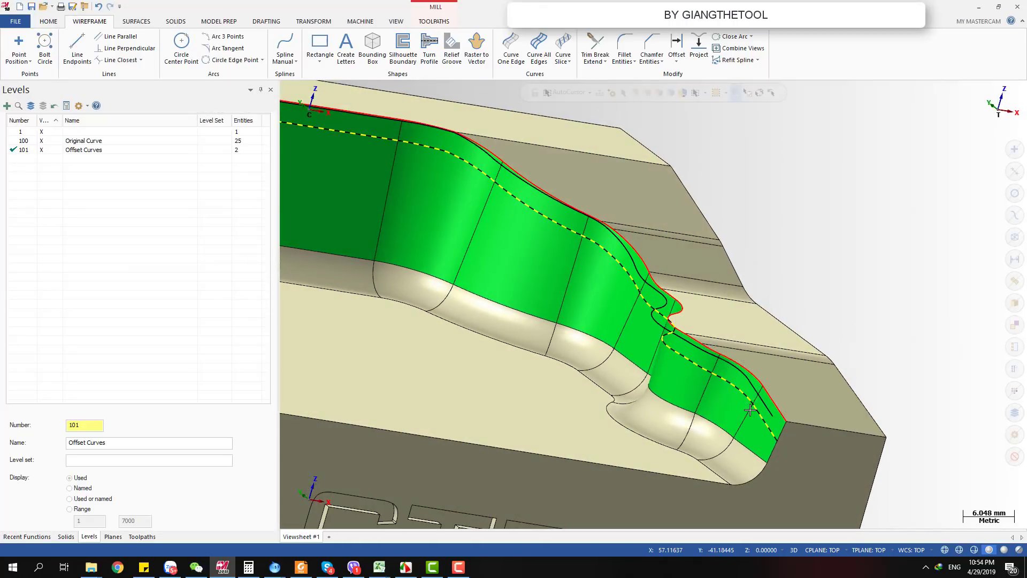
scroll(752, 414, "up", 5)
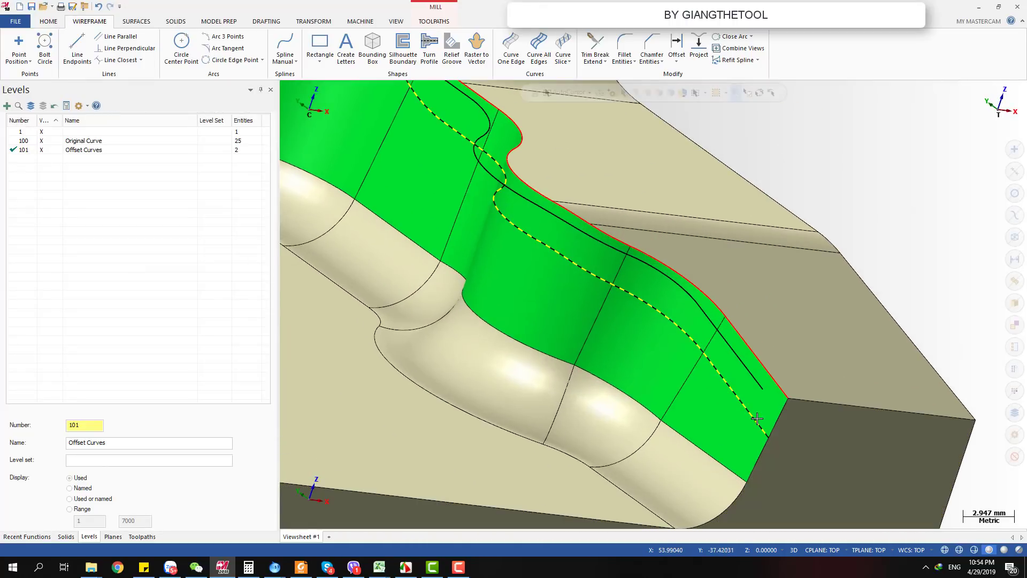
scroll(716, 378, "down", 2)
scroll(817, 317, "down", 1)
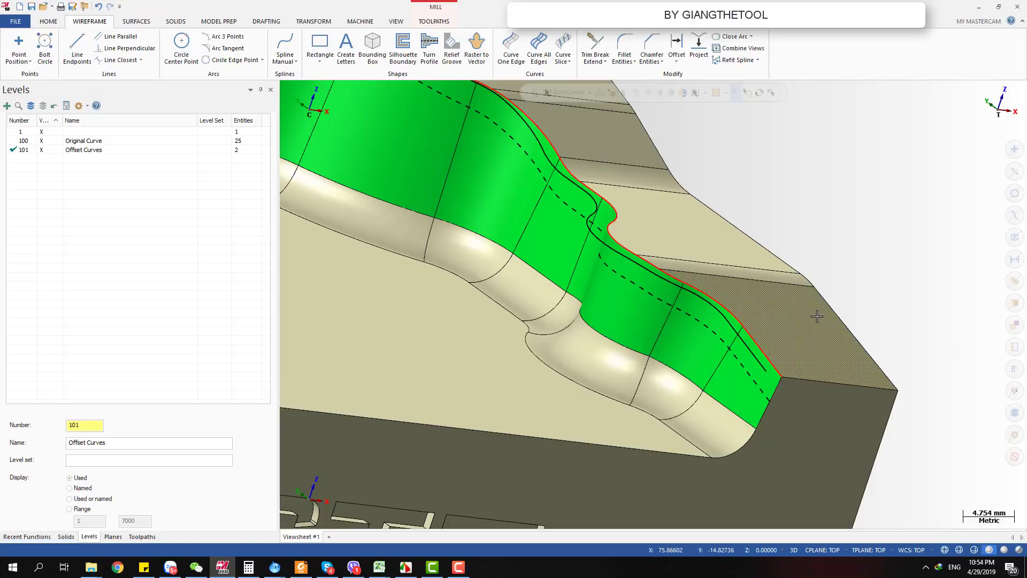
scroll(805, 324, "down", 3)
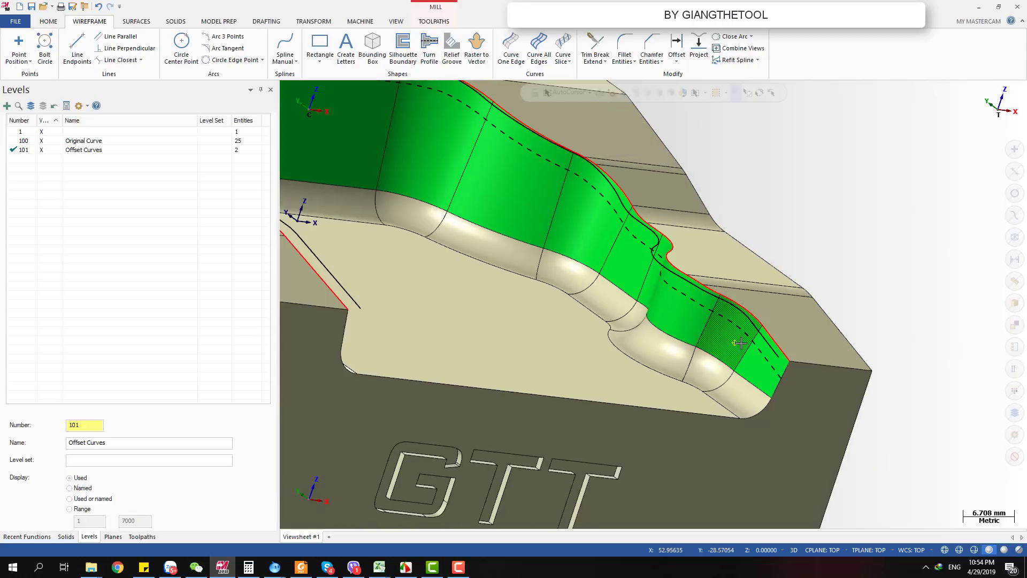
Hide the solid offset curve, keeping the dashed curve on the green wall faces and all other geometry shown.
mouse_move(734, 342)
middle_mouse_down()
mouse_move(759, 343)
mouse_move(777, 364)
middle_mouse_up()
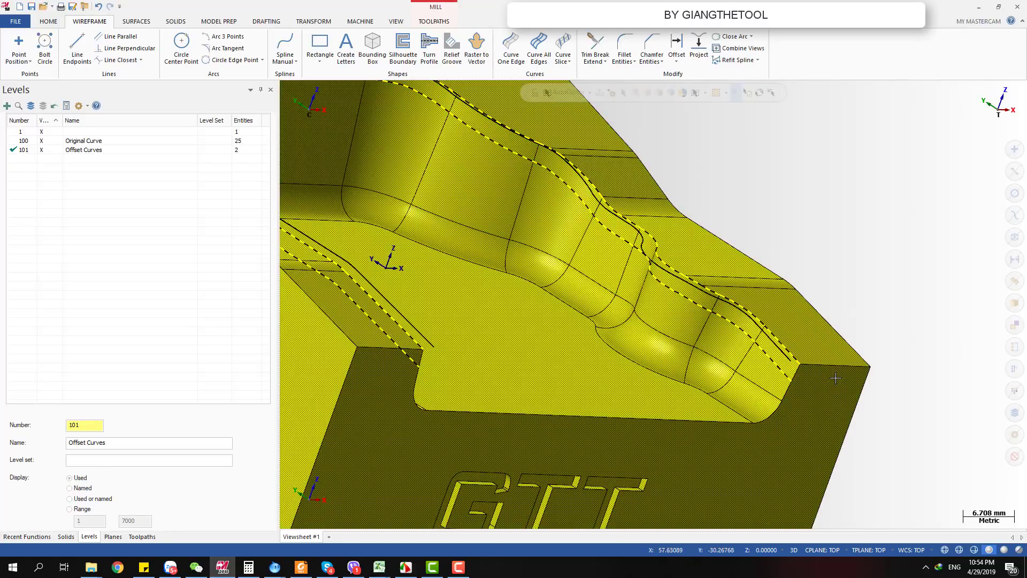
scroll(835, 376, "up", 3)
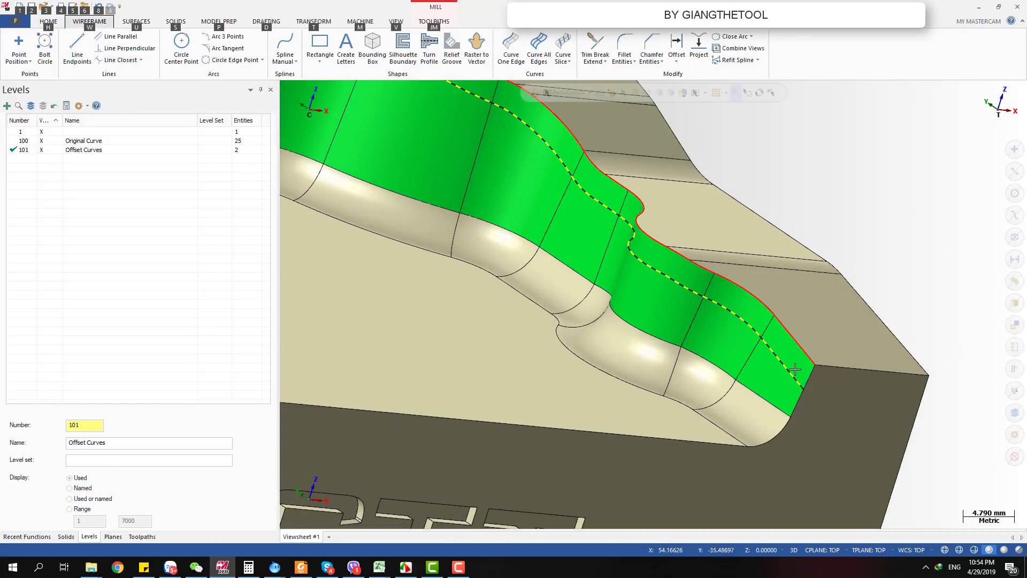
key("alt")
Examine how the dashed offset curve follows the green wall faces below the red rim, up to the front end.
scroll(780, 329, "down", 3)
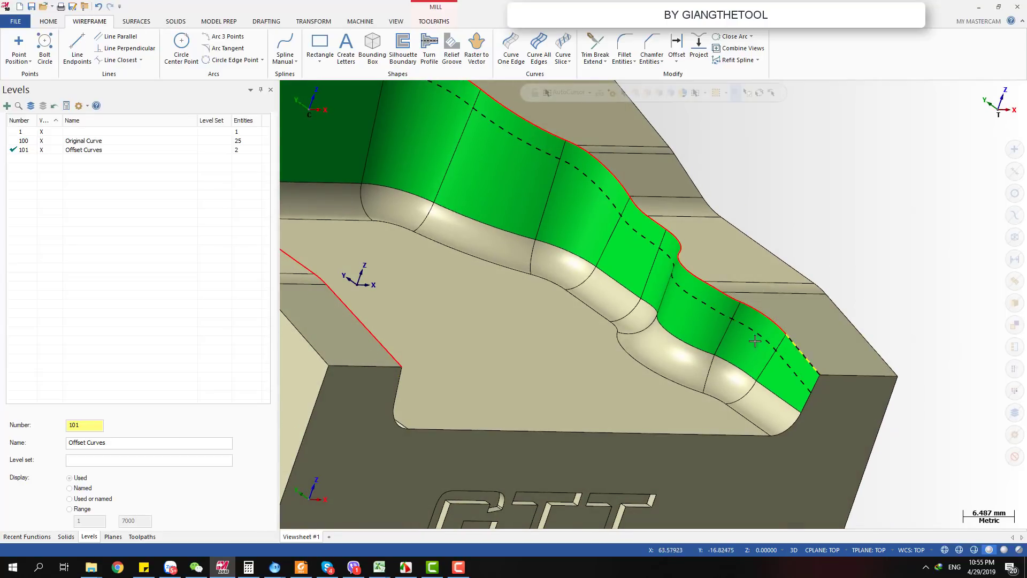
scroll(790, 374, "down", 2)
middle_click_drag(787, 361, 807, 364)
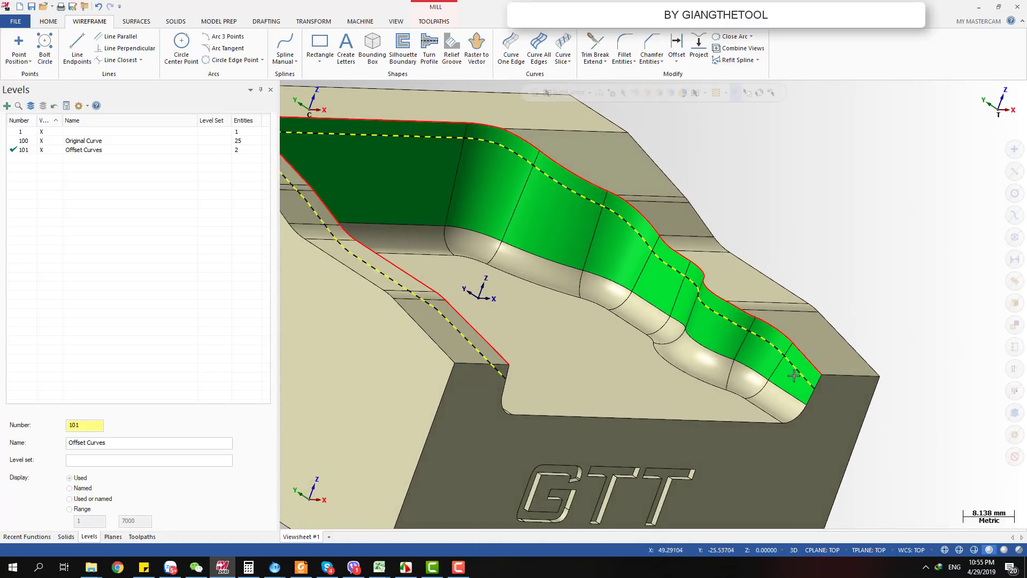
scroll(793, 376, "up", 3)
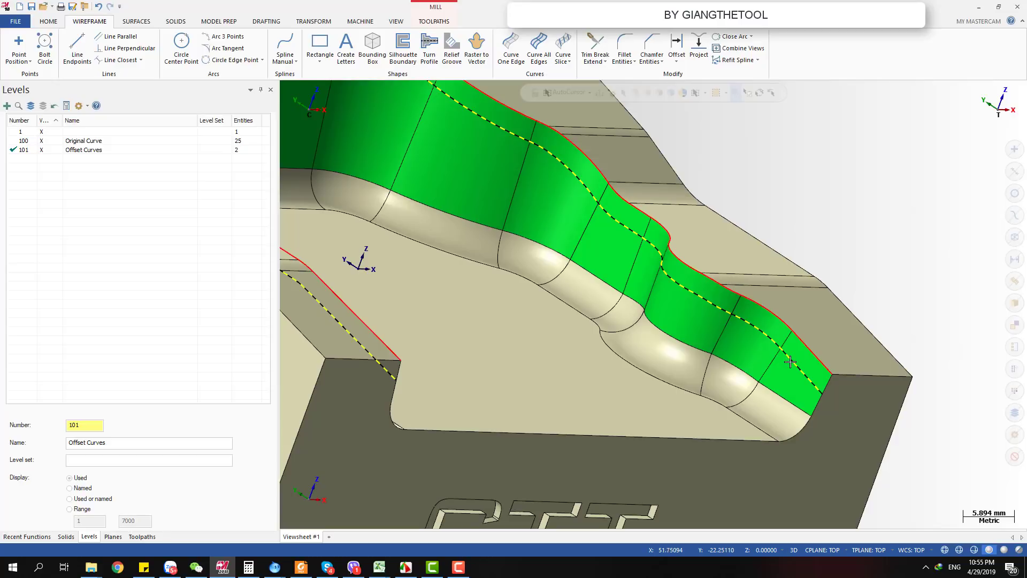
scroll(790, 361, "down", 4)
middle_click_drag(790, 362, 799, 349)
scroll(799, 349, "up", 3)
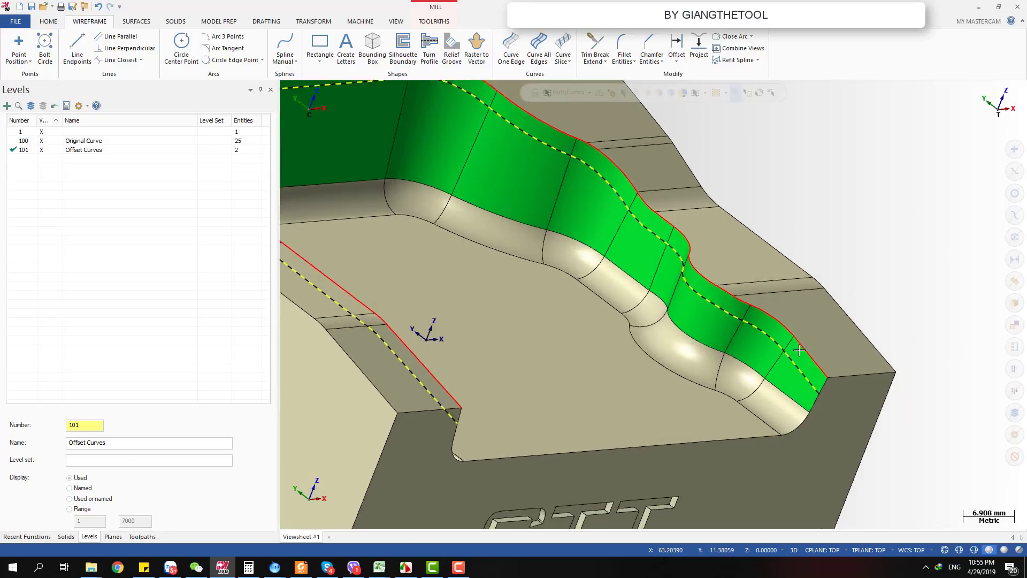
scroll(799, 350, "up", 1)
scroll(813, 346, "down", 3)
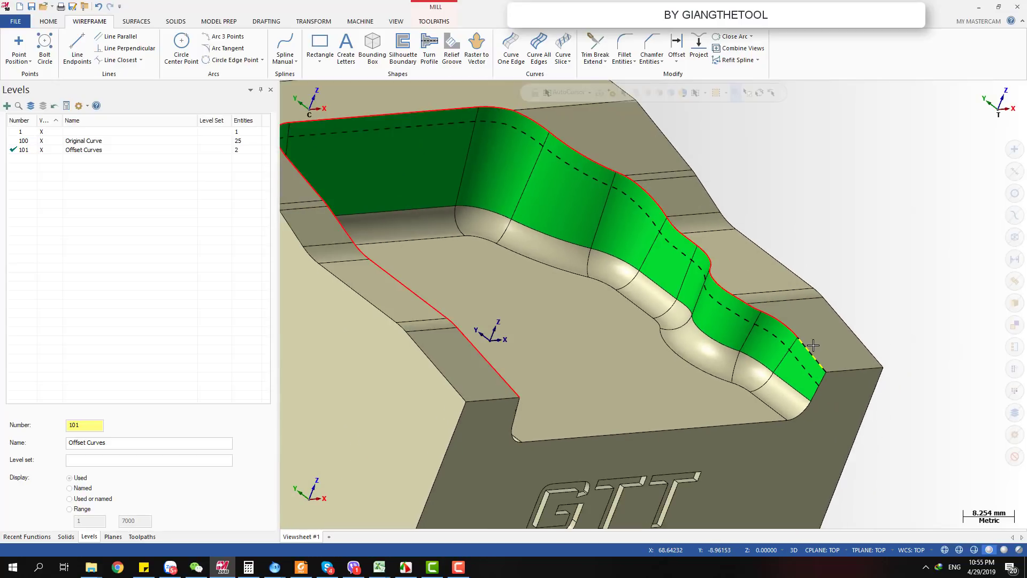
scroll(781, 339, "up", 5)
mouse_move(780, 339)
middle_mouse_down()
mouse_move(765, 340)
mouse_move(766, 354)
middle_mouse_up()
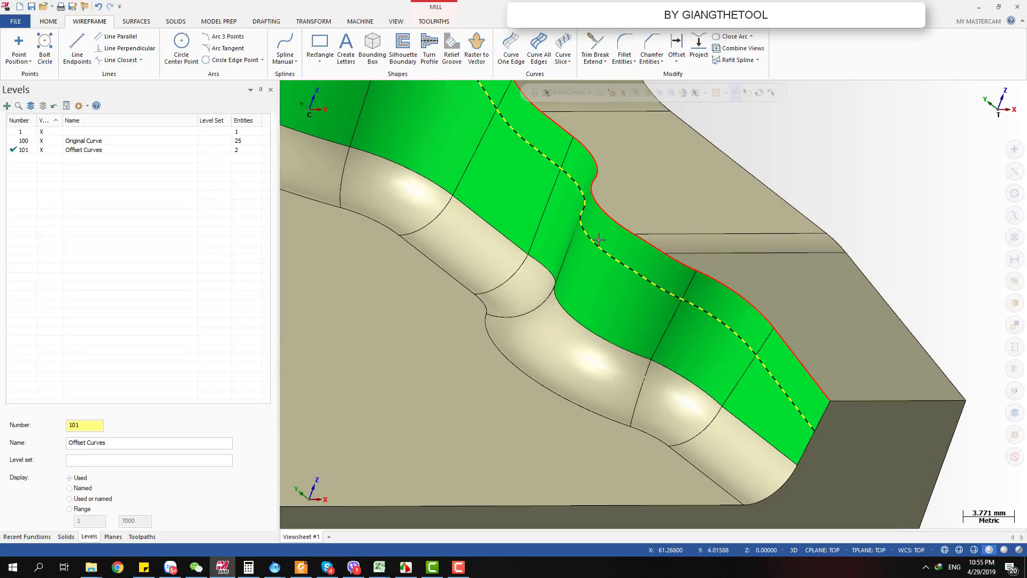
scroll(598, 240, "down", 3)
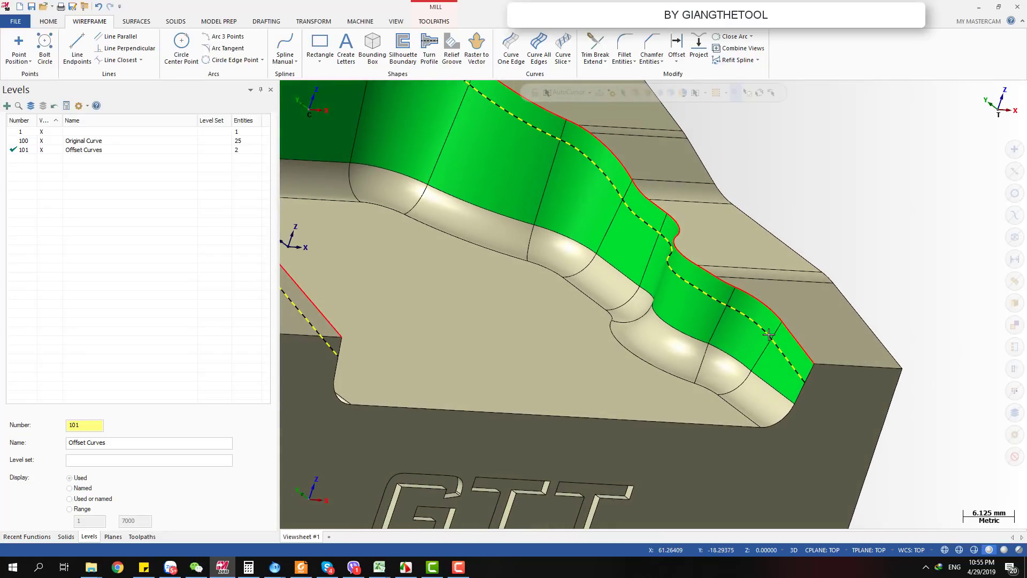
scroll(768, 335, "up", 2)
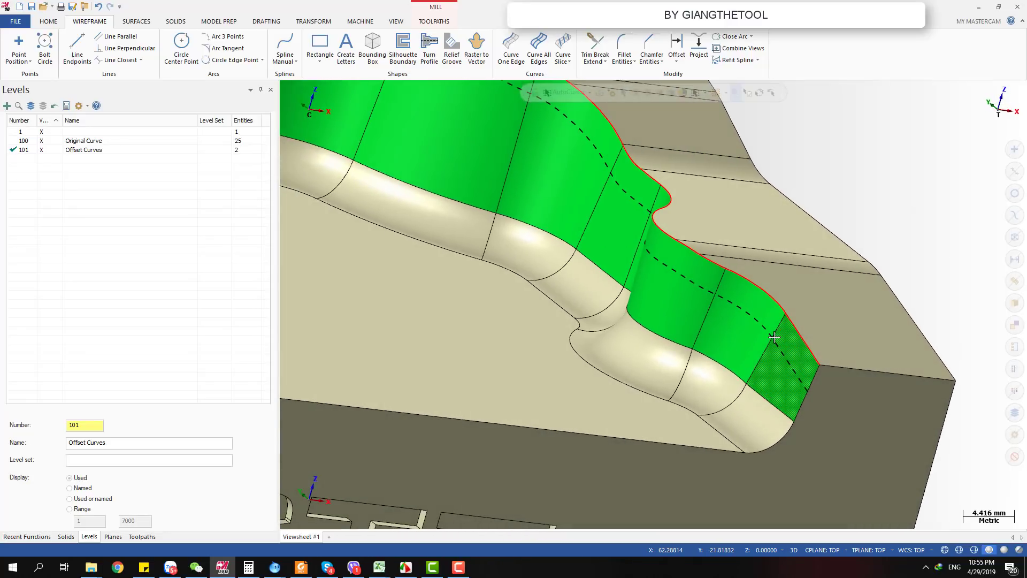
middle_click_drag(774, 337, 814, 348)
scroll(880, 427, "down", 2)
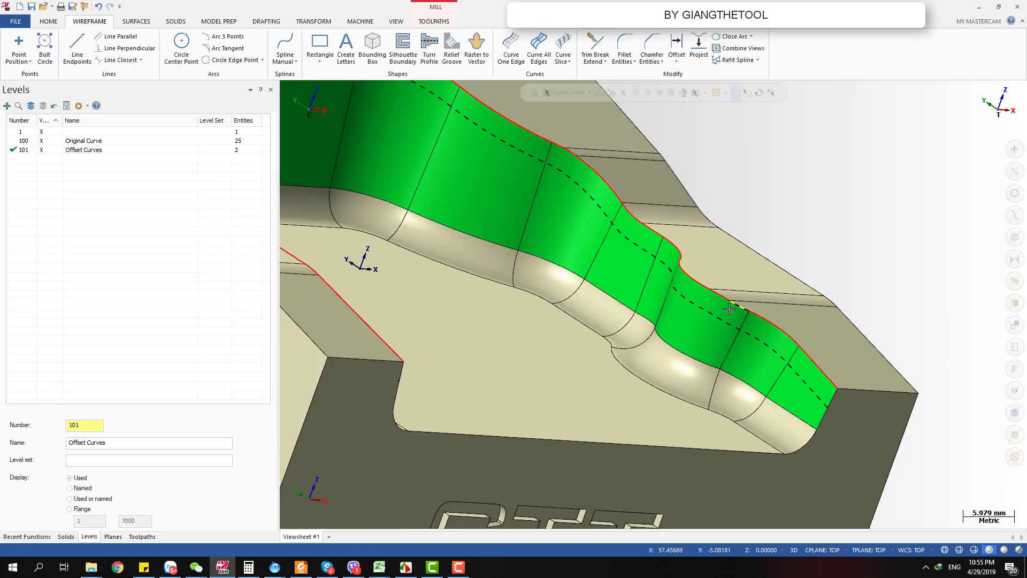
scroll(794, 355, "down", 2)
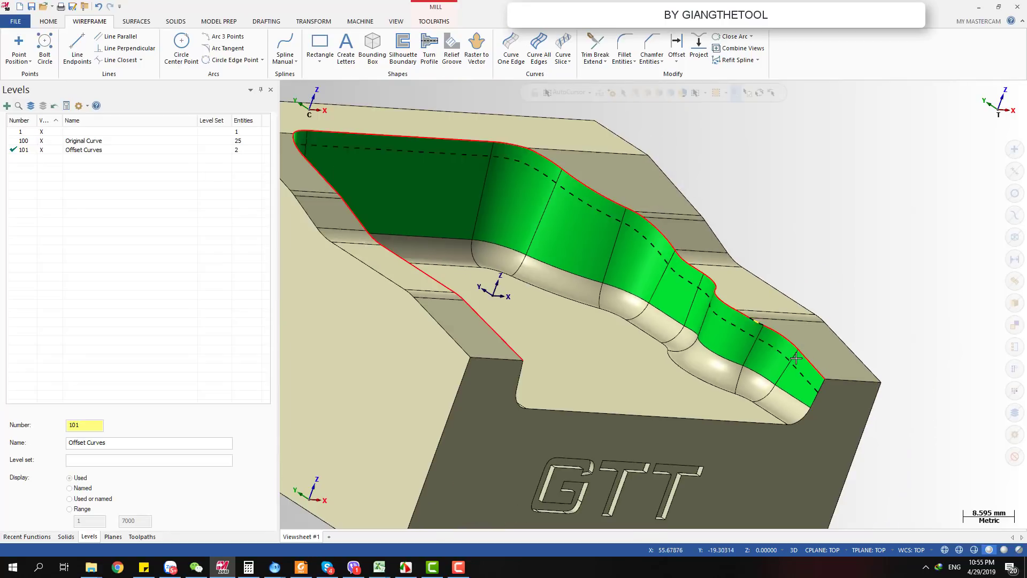
Turn level 101 off and on again to restore the hidden solid curve, and compare both offset curves along the wall.
left_click(46, 151)
left_click(46, 151)
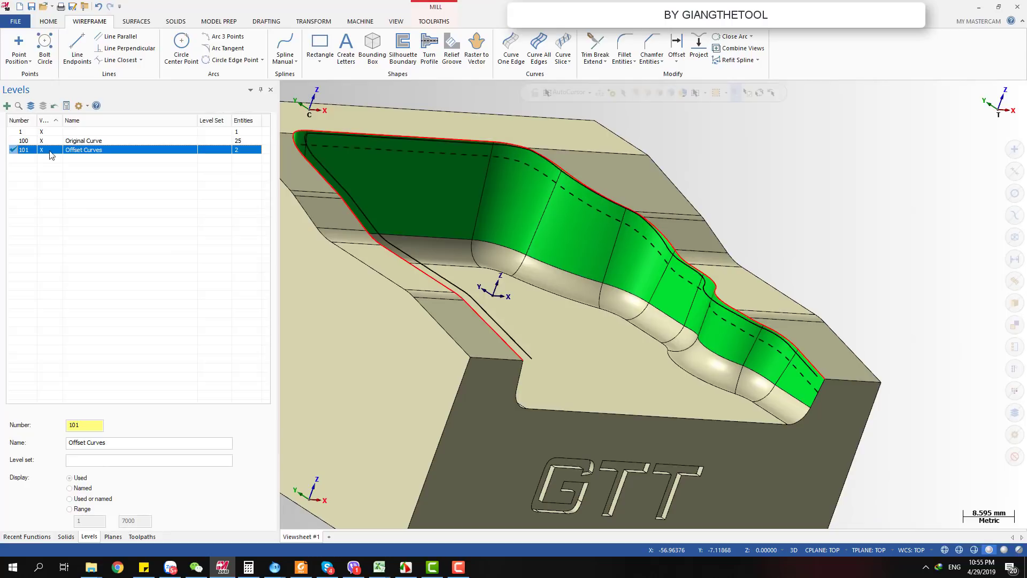
scroll(822, 384, "up", 3)
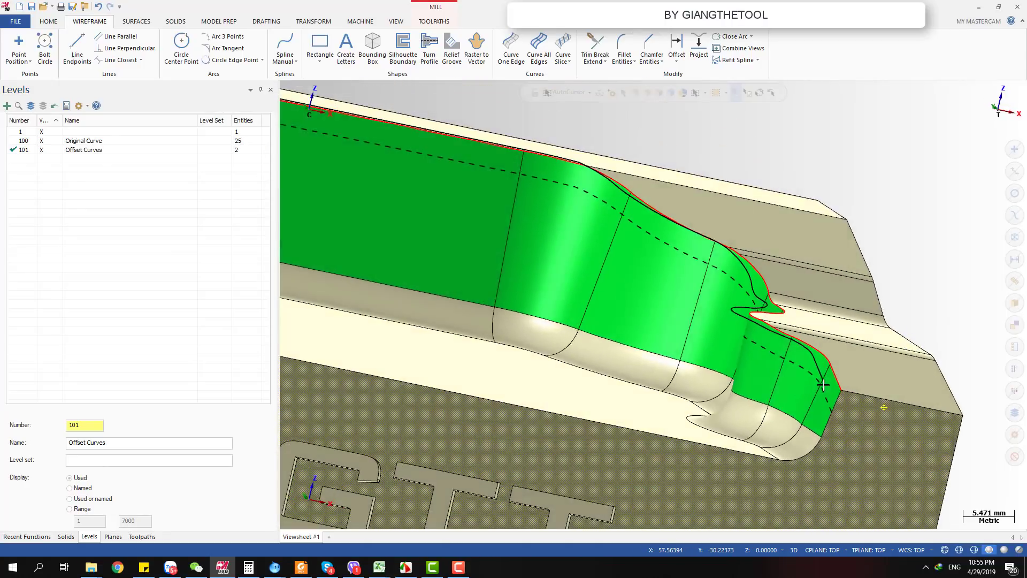
middle_click_drag(823, 384, 797, 412)
scroll(862, 405, "up", 2)
scroll(792, 374, "down", 2)
left_click(793, 371)
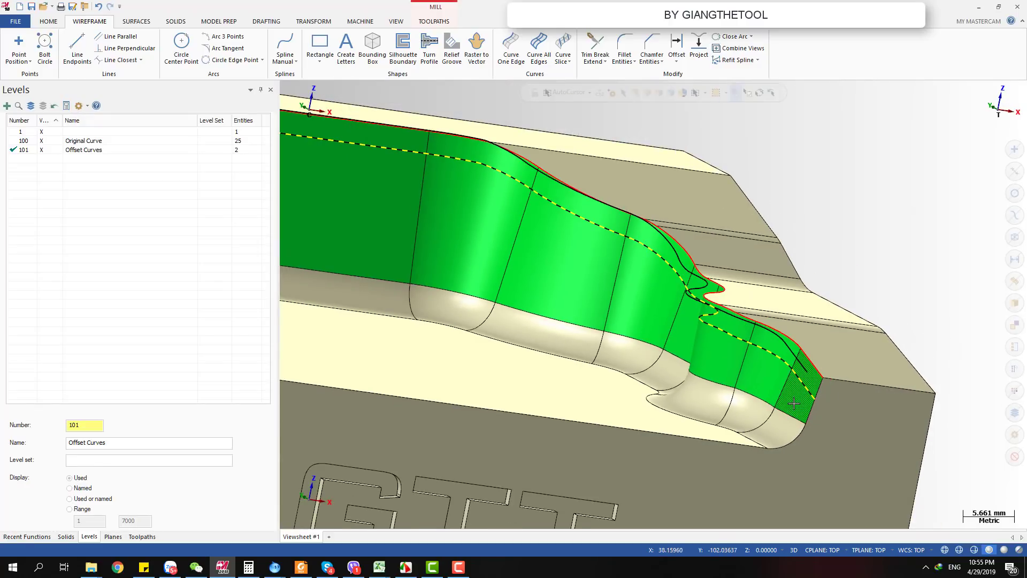
middle_click_drag(797, 361, 873, 331)
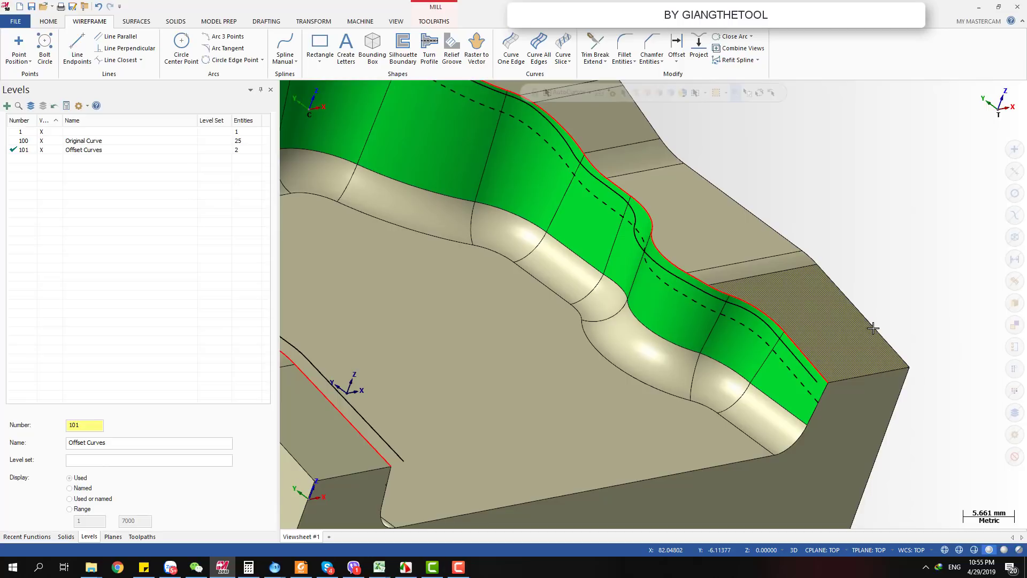
scroll(811, 306, "down", 1)
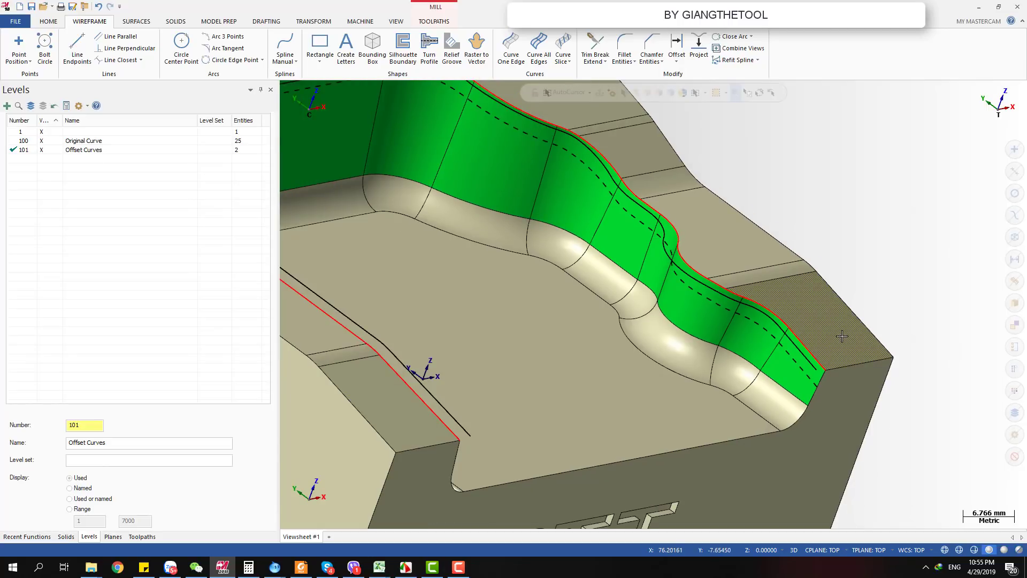
scroll(819, 358, "up", 2)
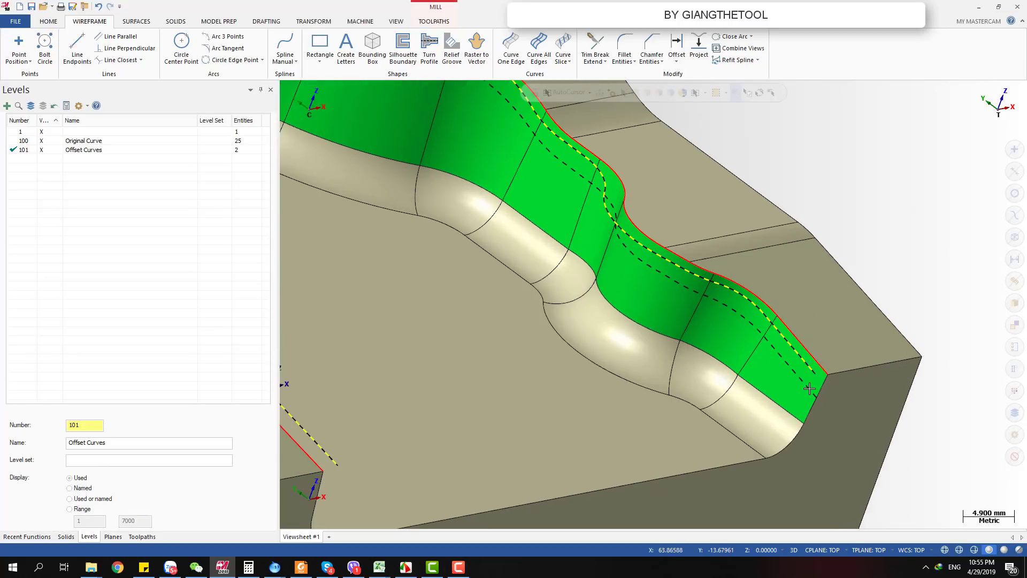
scroll(806, 392, "down", 2)
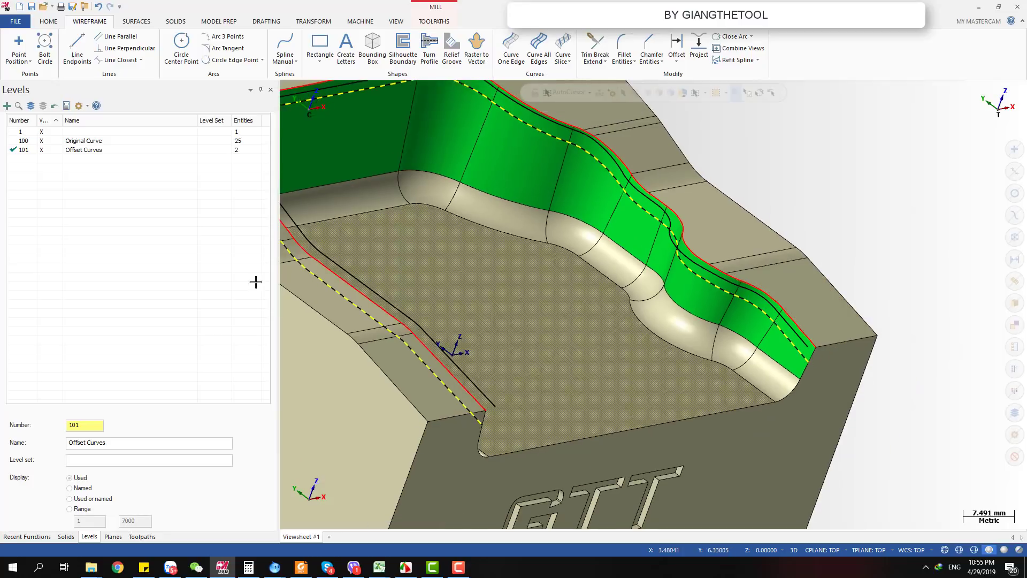
Hide the Offset Curves level 101, show the whole part from an overall view, and open the toolpath manager.
left_click(41, 150)
scroll(869, 302, "up", 1)
key("alt+1")
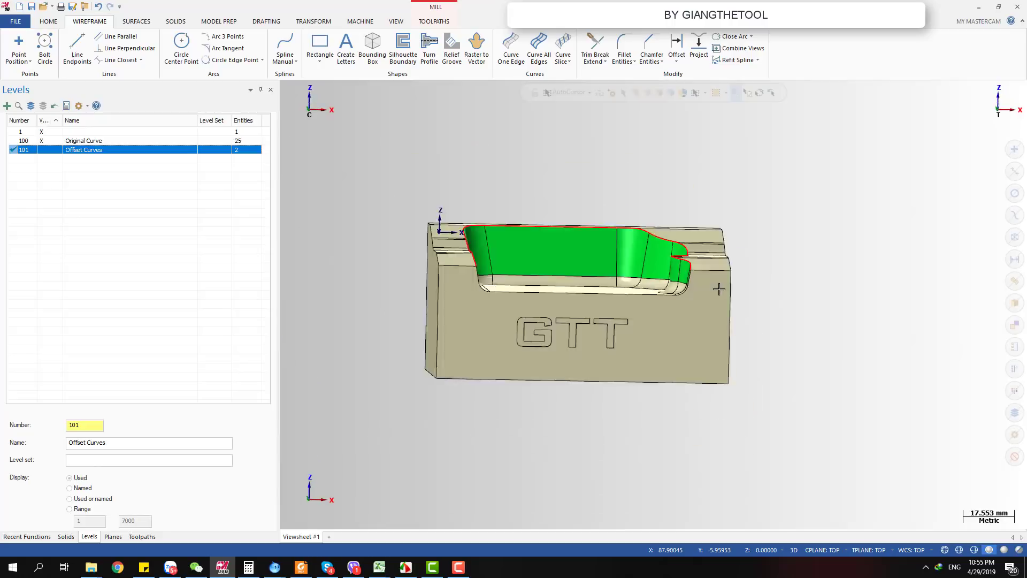
key("alt+7")
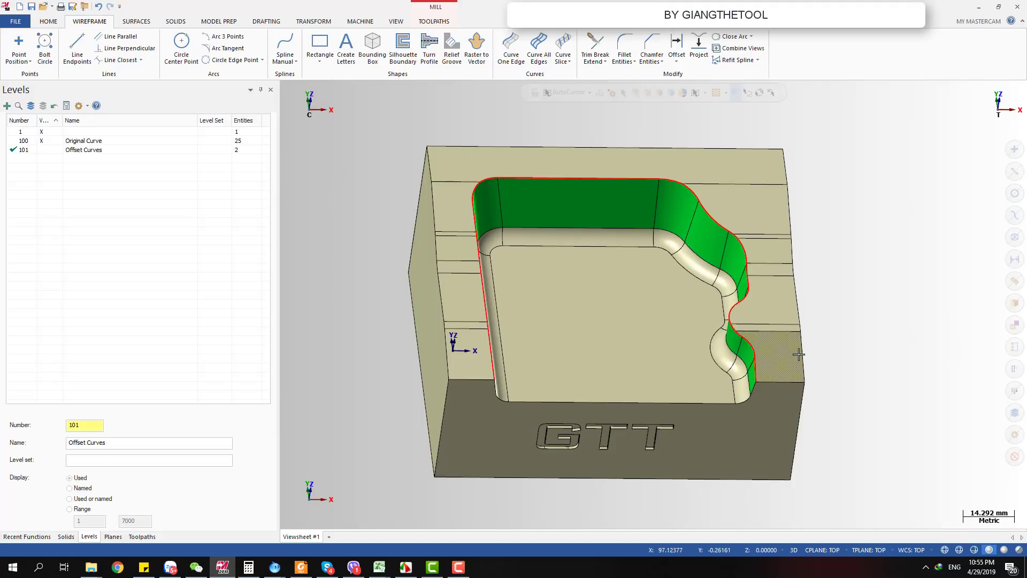
scroll(460, 255, "down", 1)
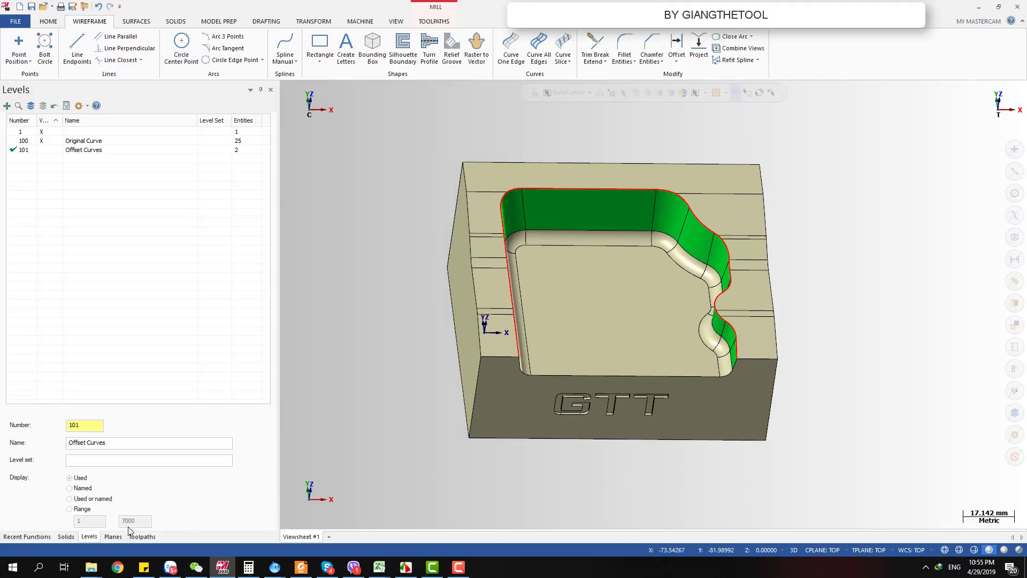
left_click(141, 536)
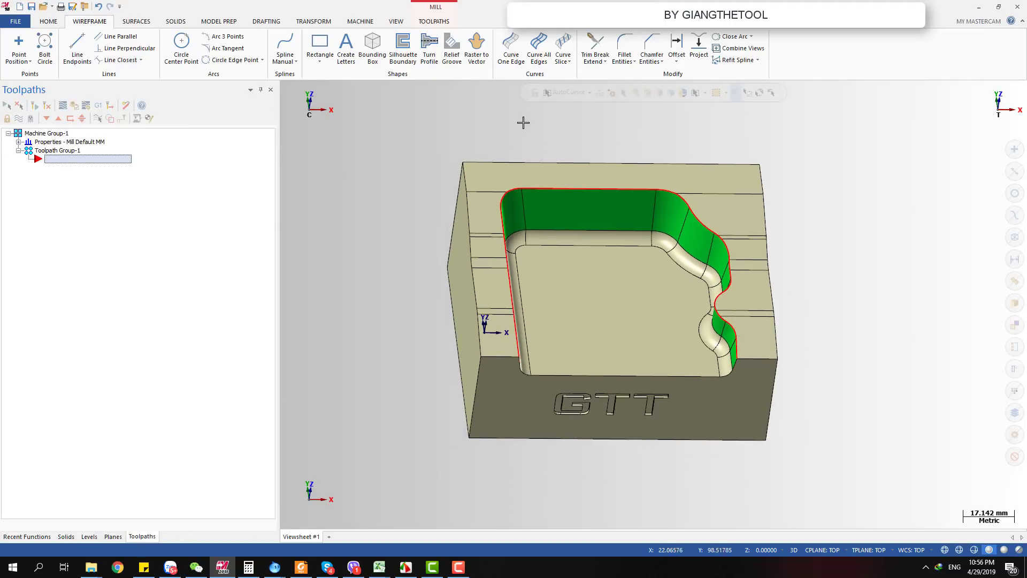
Start a multiaxis Project Curve toolpath and name the new NC file "3D offset".
left_click(434, 22)
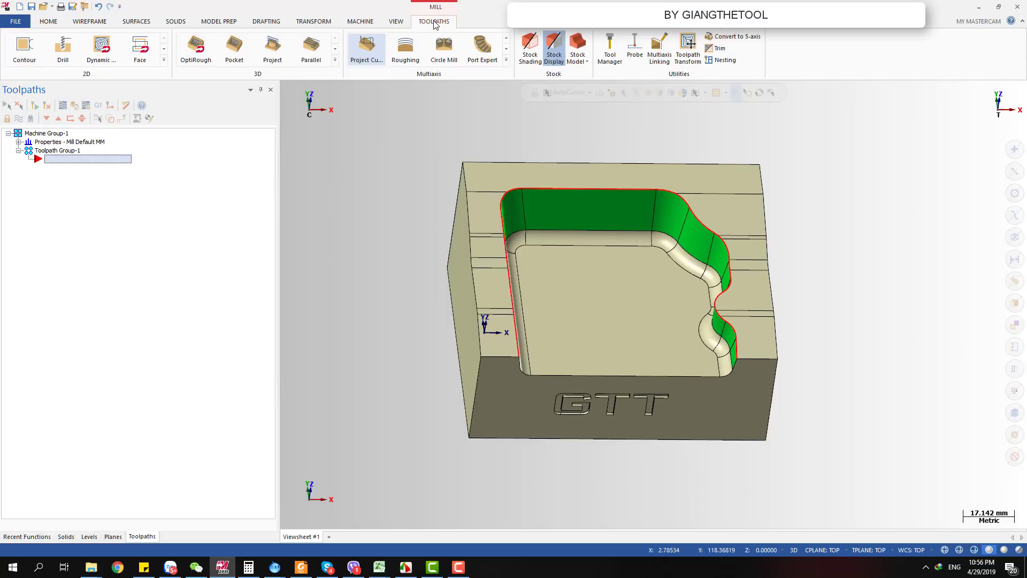
left_click(506, 61)
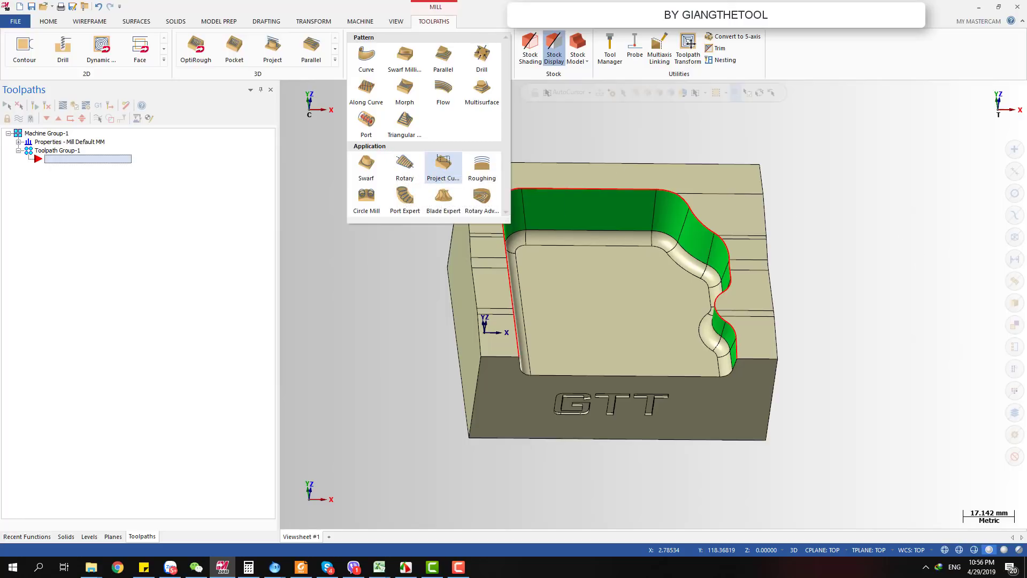
left_click(814, 291)
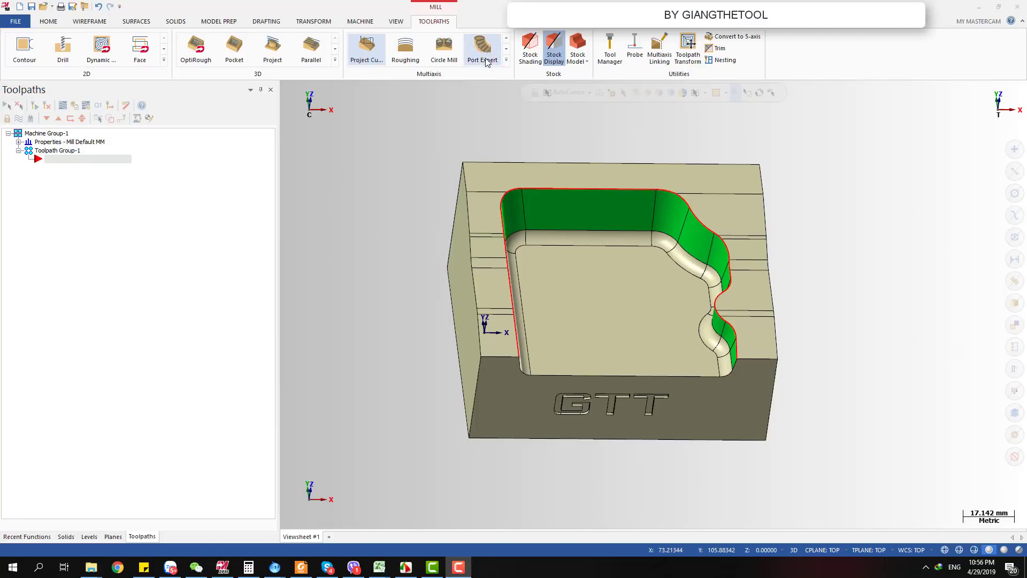
left_click(507, 61)
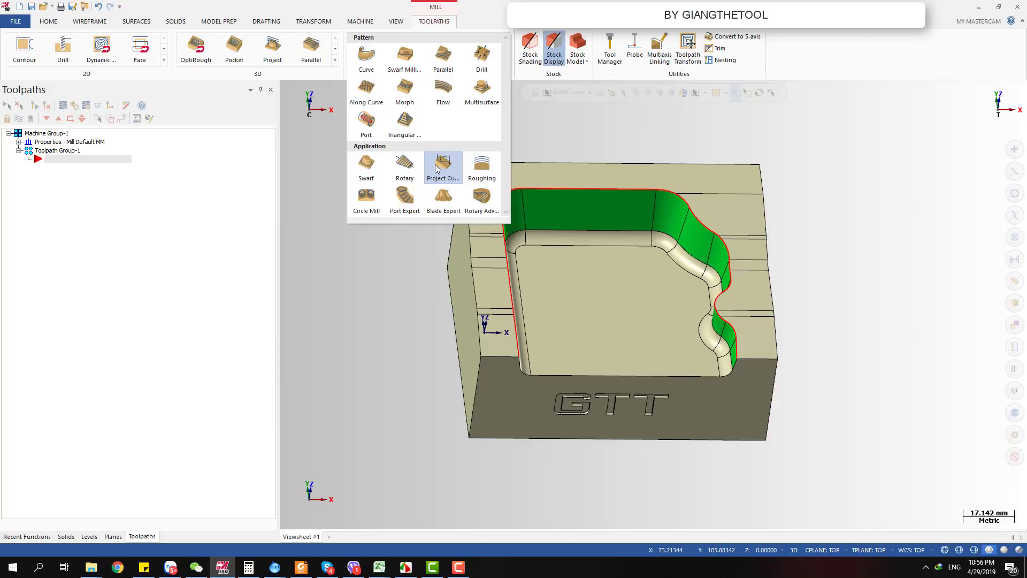
left_click(436, 168)
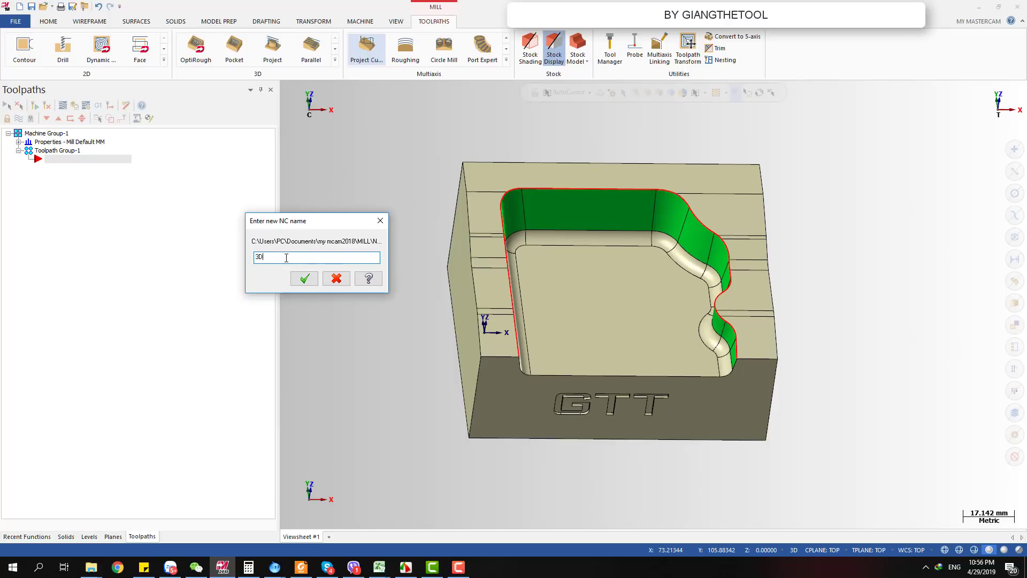
type("3D c")
left_click(296, 278)
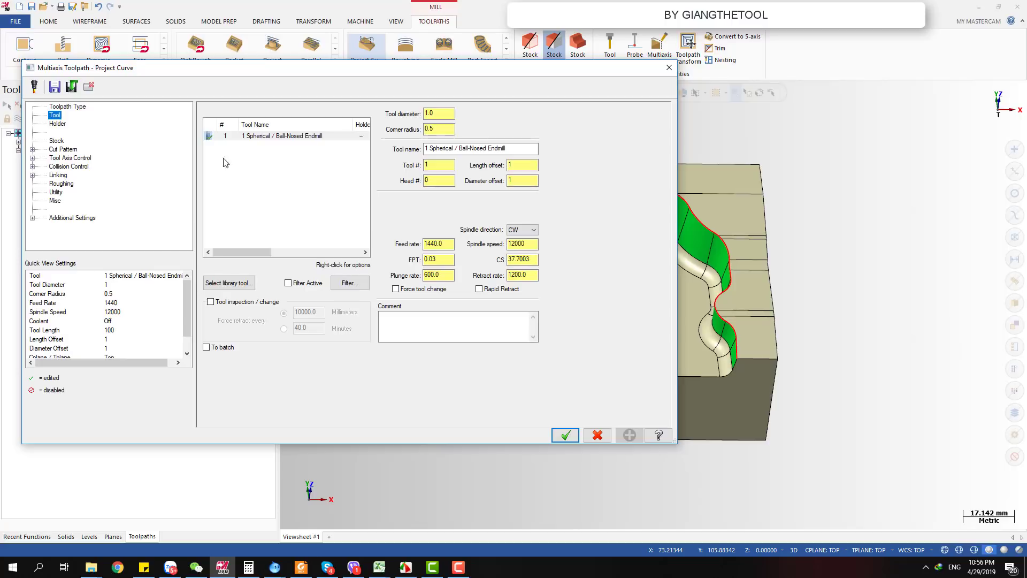
Examine the ball-nosed endmill's cutting diameter, overall length and tip shape, accept its definition and select it as the toolpath's tool.
left_click(57, 124)
left_click(55, 115)
double_click(265, 140)
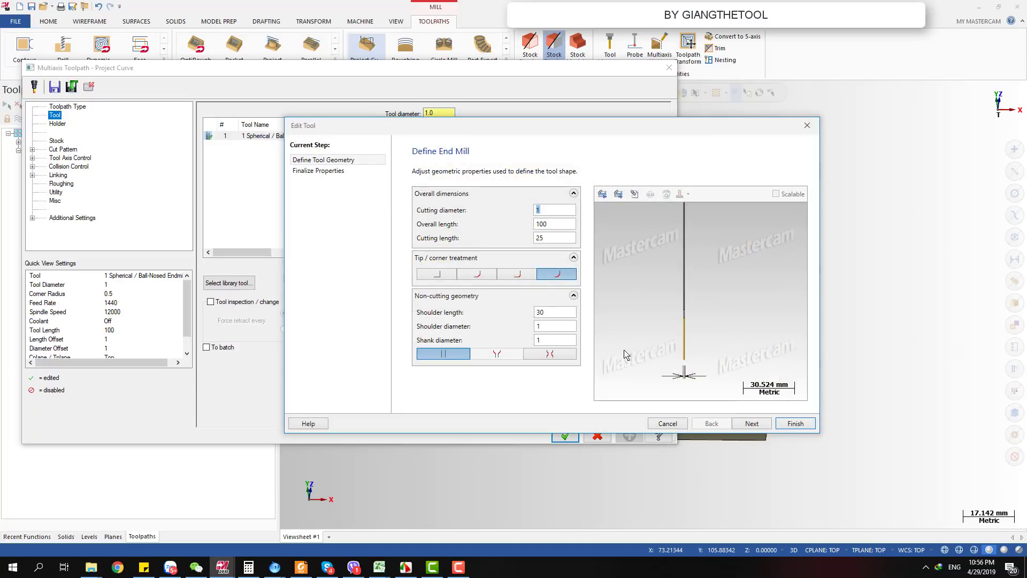
scroll(694, 369, "up", 4)
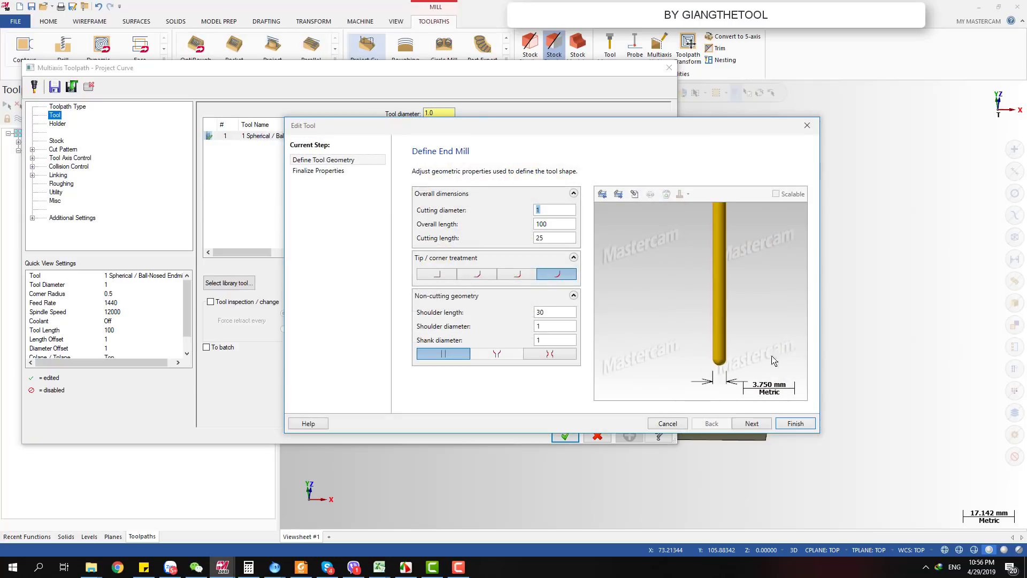
scroll(749, 371, "up", 1)
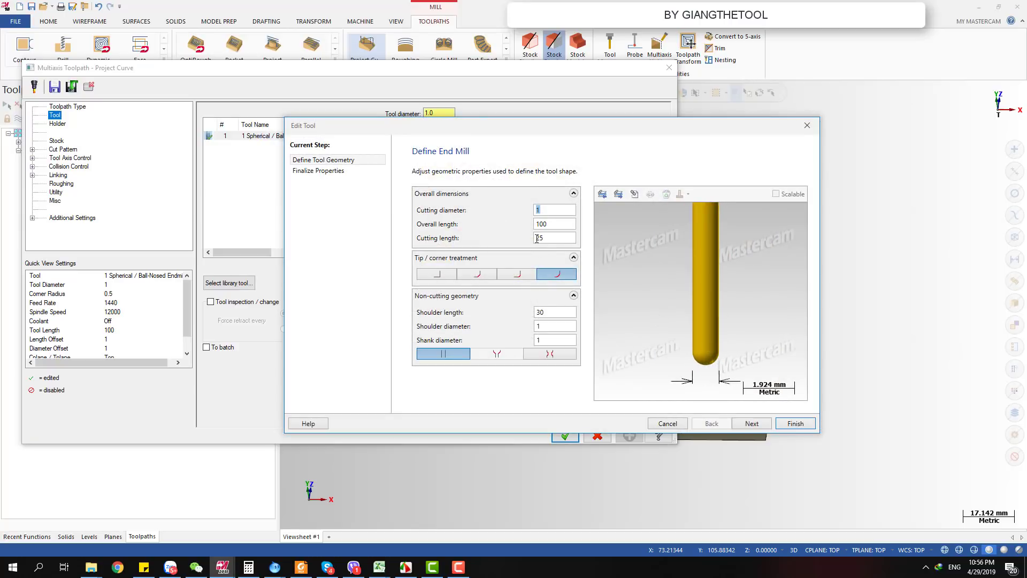
left_click(548, 225)
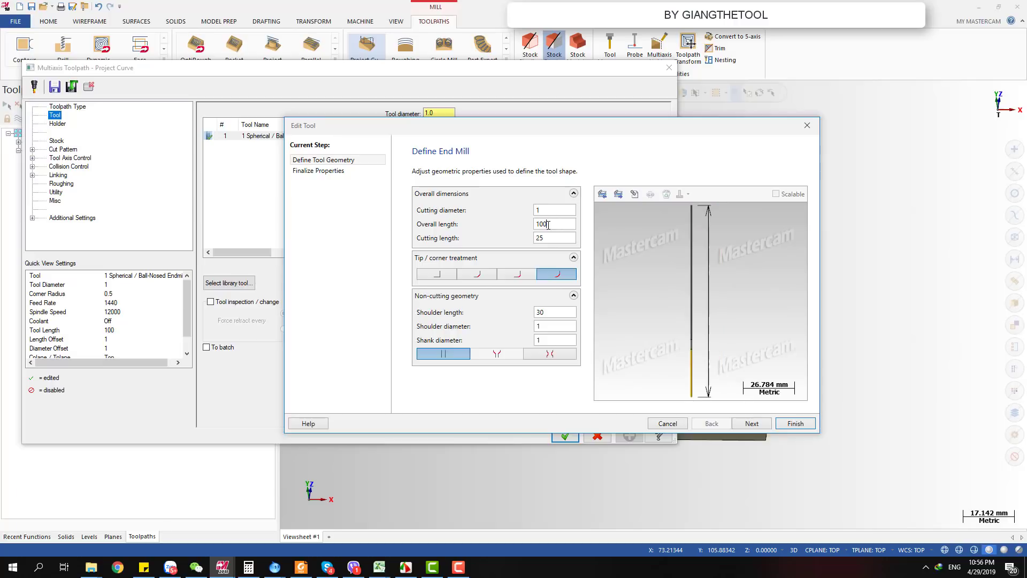
double_click(552, 225)
scroll(690, 375, "up", 2)
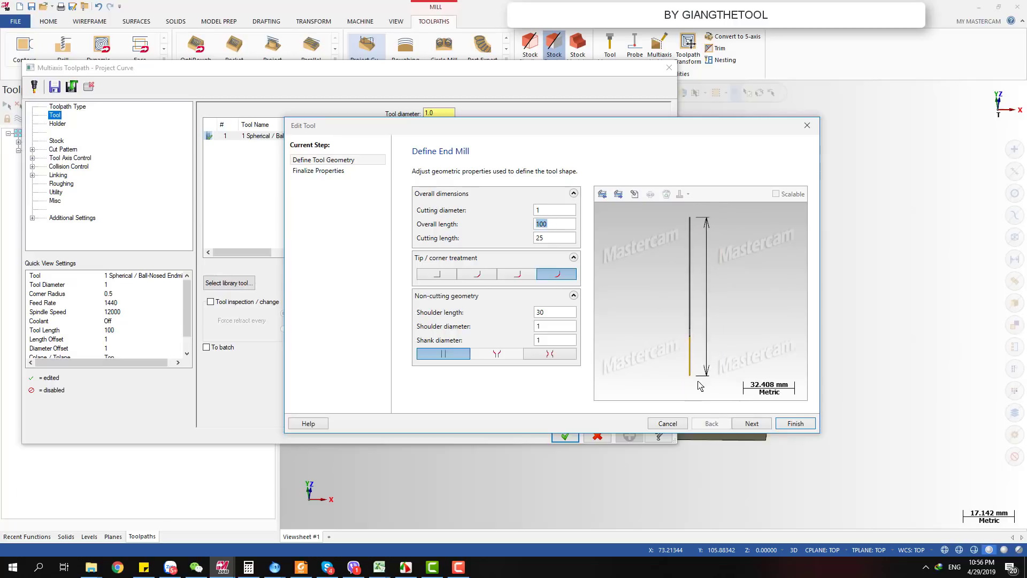
scroll(691, 374, "up", 3)
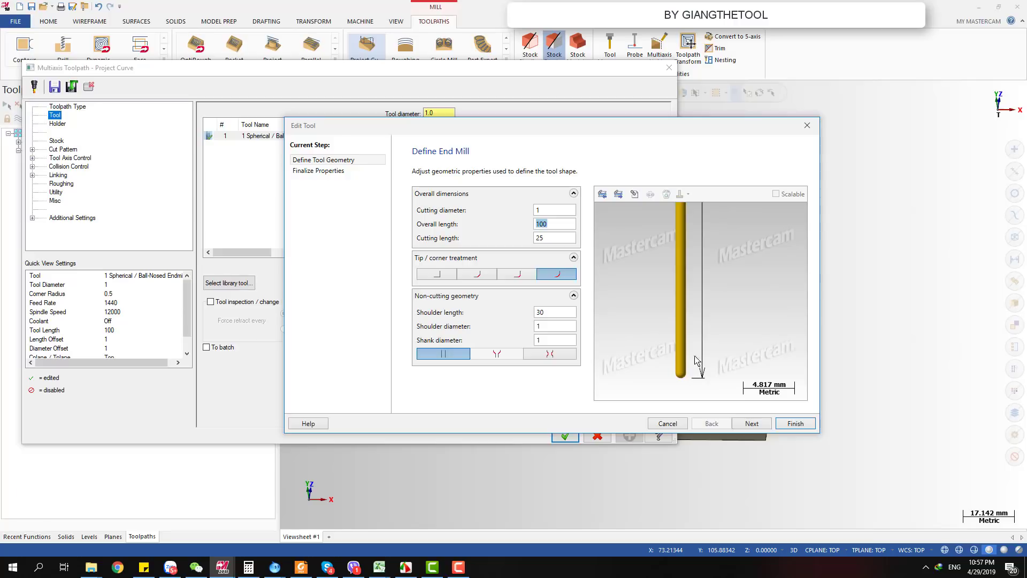
left_click(542, 211)
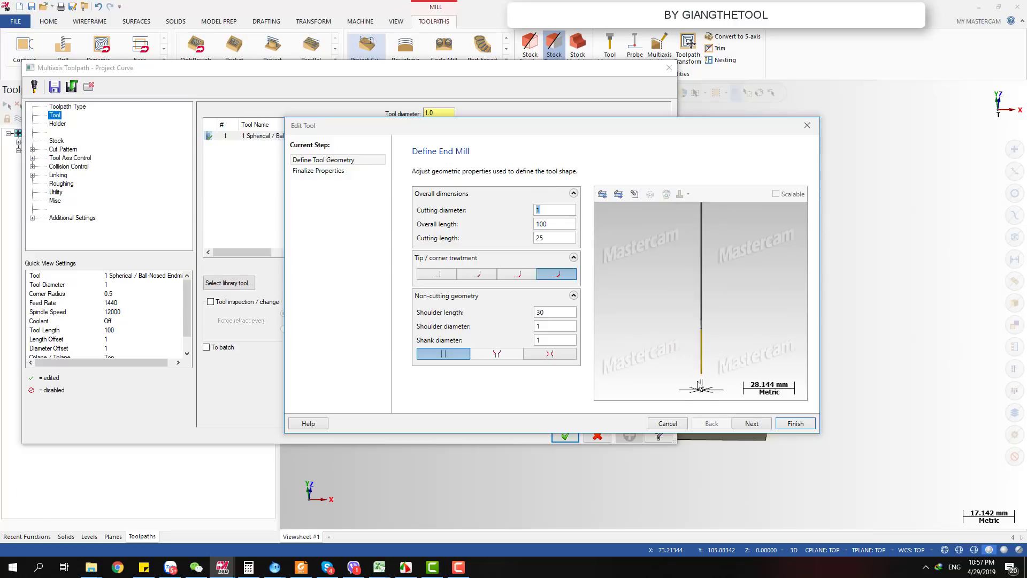
scroll(743, 386, "up", 4)
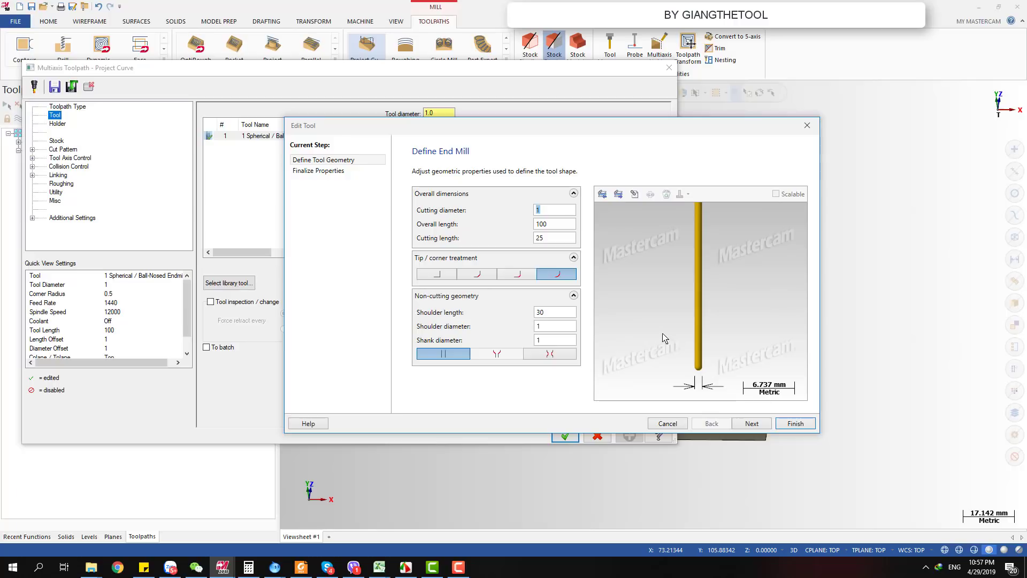
left_click(546, 212)
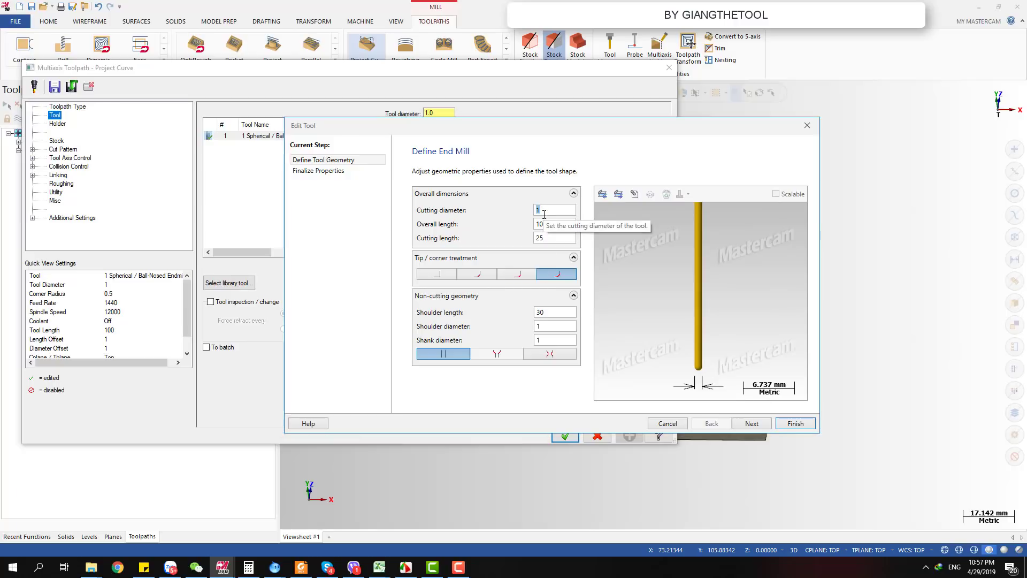
key("Tab")
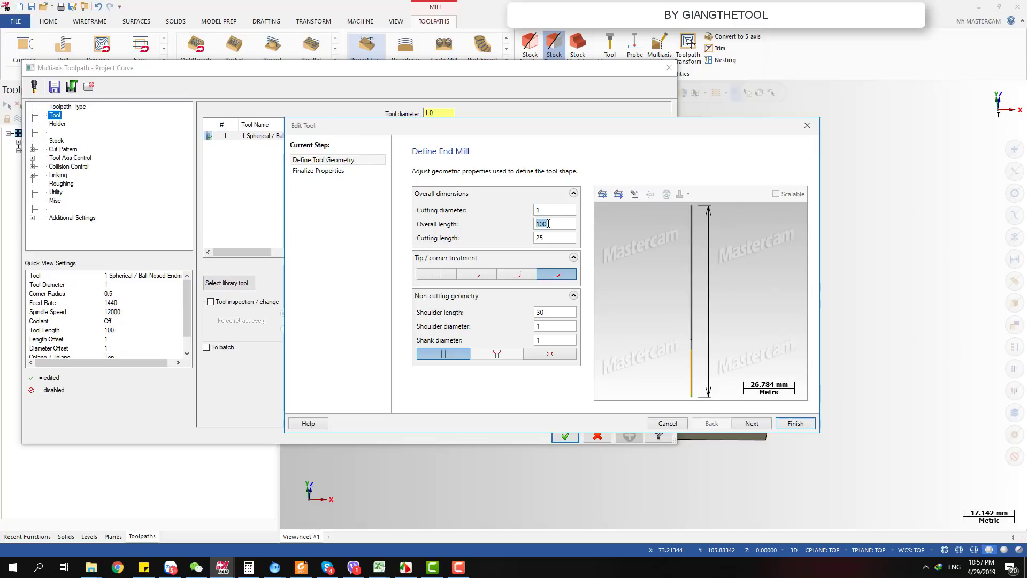
left_click(796, 423)
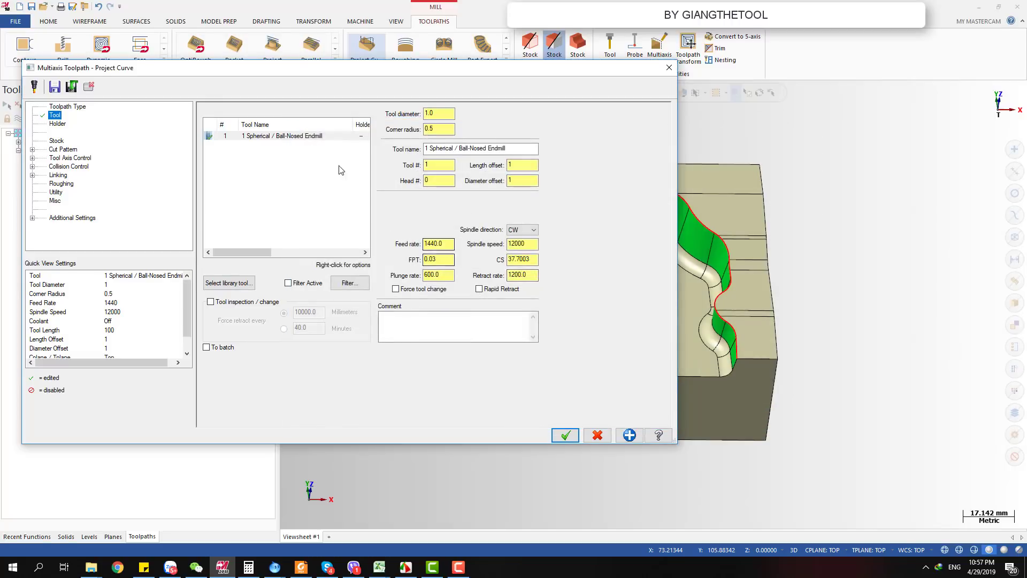
left_click(277, 137)
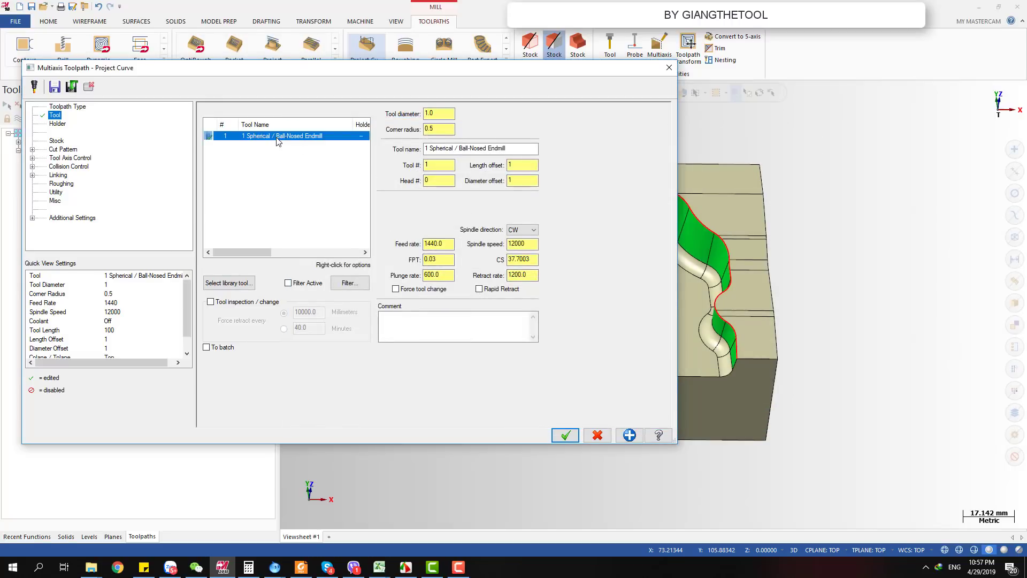
Chain the red pocket rim curve in 3D as the cut pattern's projection curve.
left_click(62, 150)
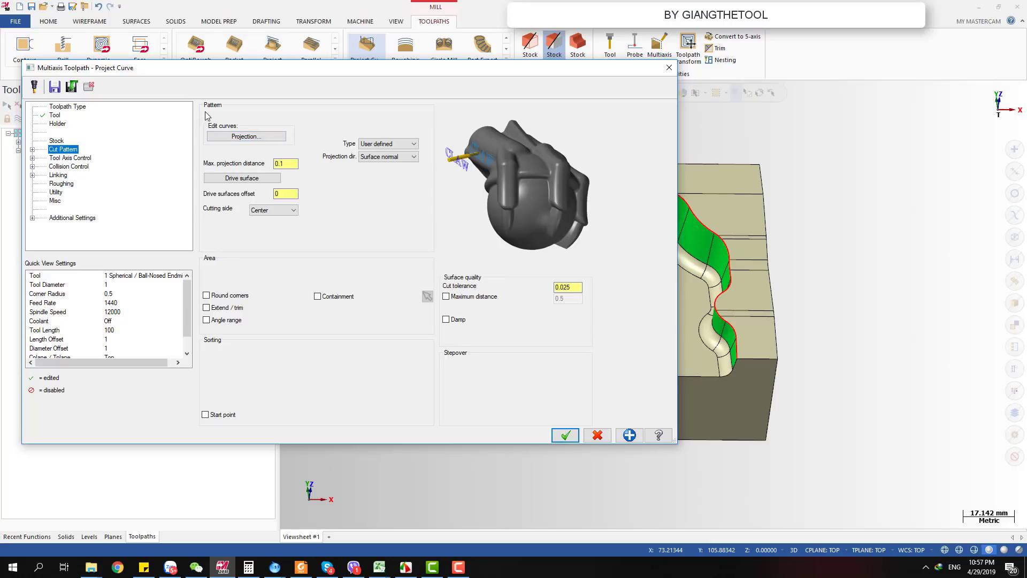
left_click(230, 137)
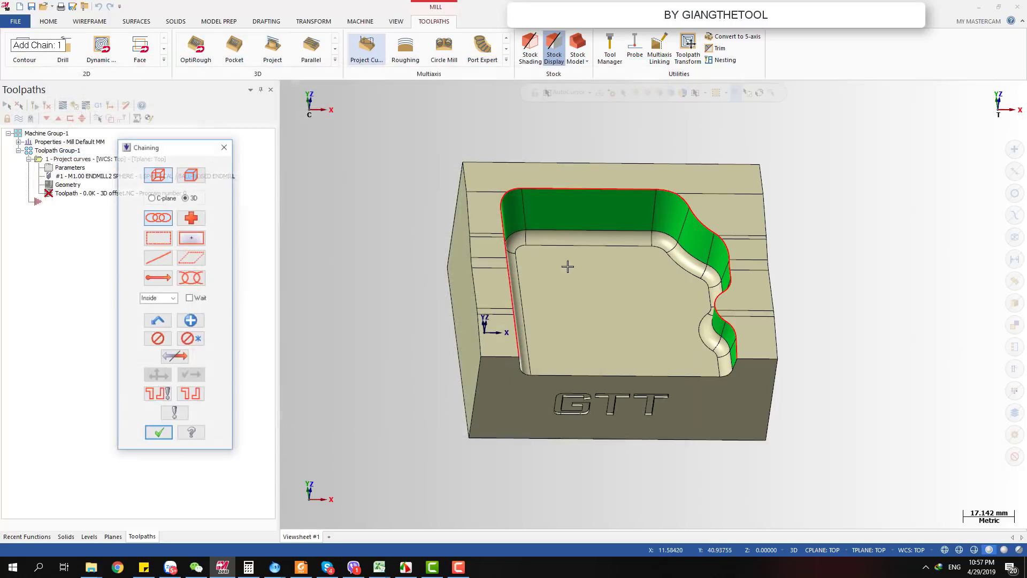
scroll(719, 362, "up", 5)
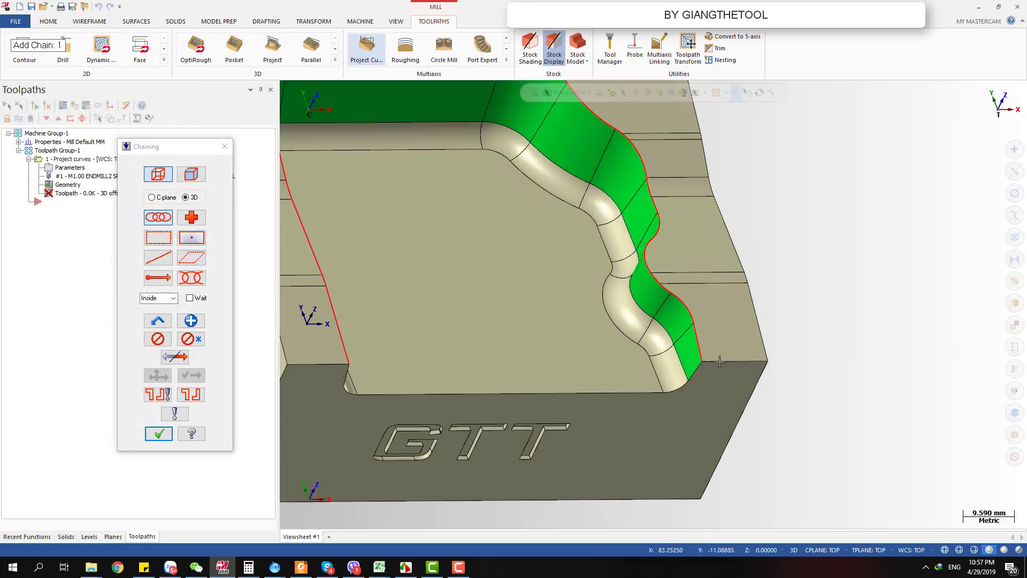
left_click(696, 336)
scroll(762, 337, "down", 3)
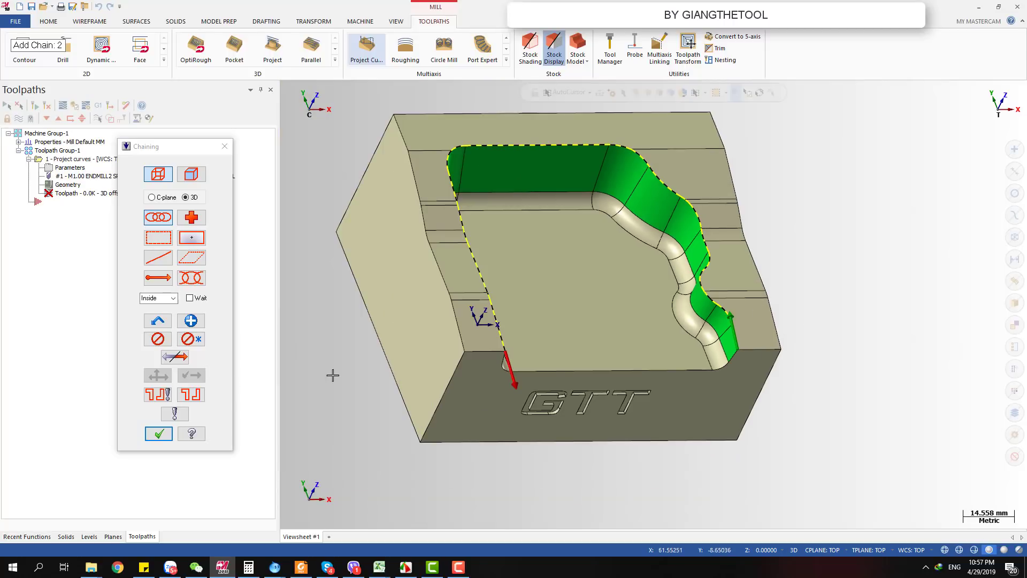
left_click(159, 433)
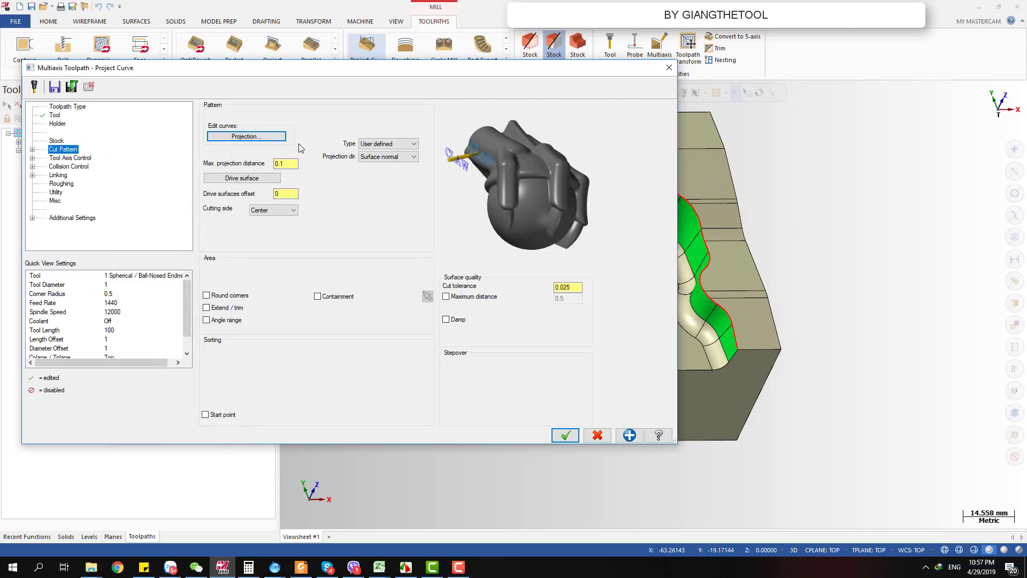
Begin the drive surface selection with the green faces along the pocket's wavy wall, working from the front end towards the back.
left_click(256, 180)
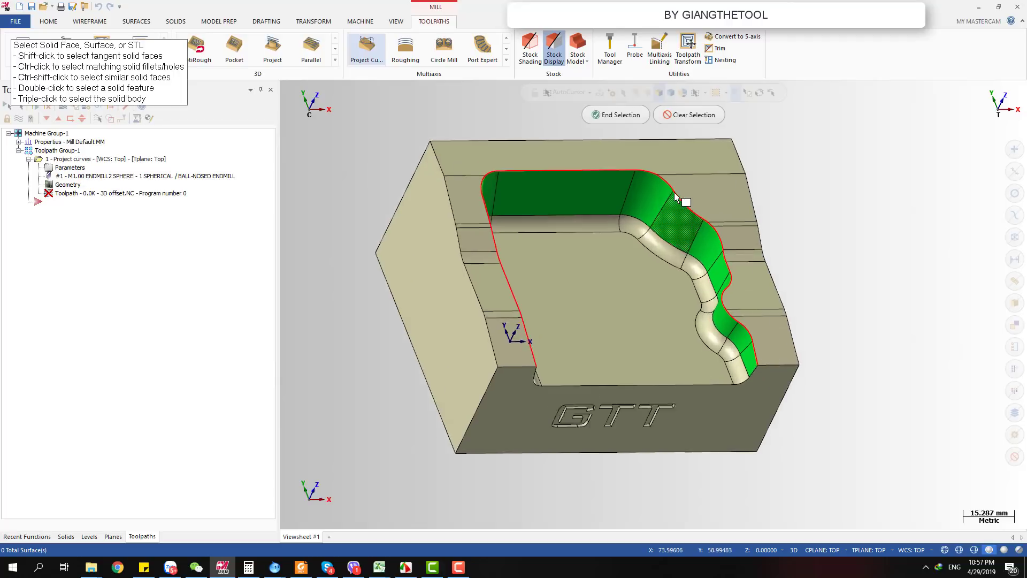
scroll(749, 342, "up", 5)
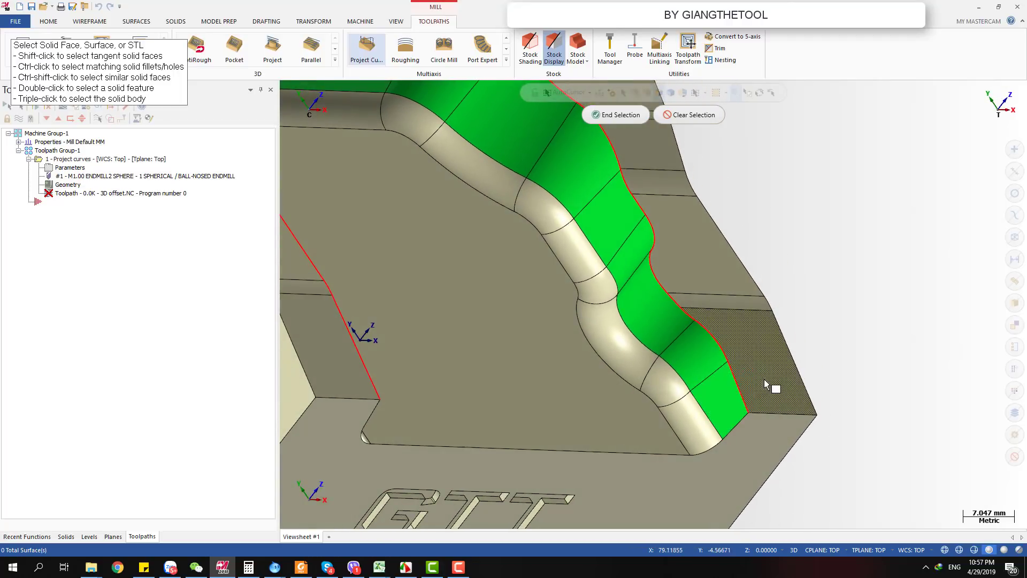
left_click(719, 406)
left_click(695, 369)
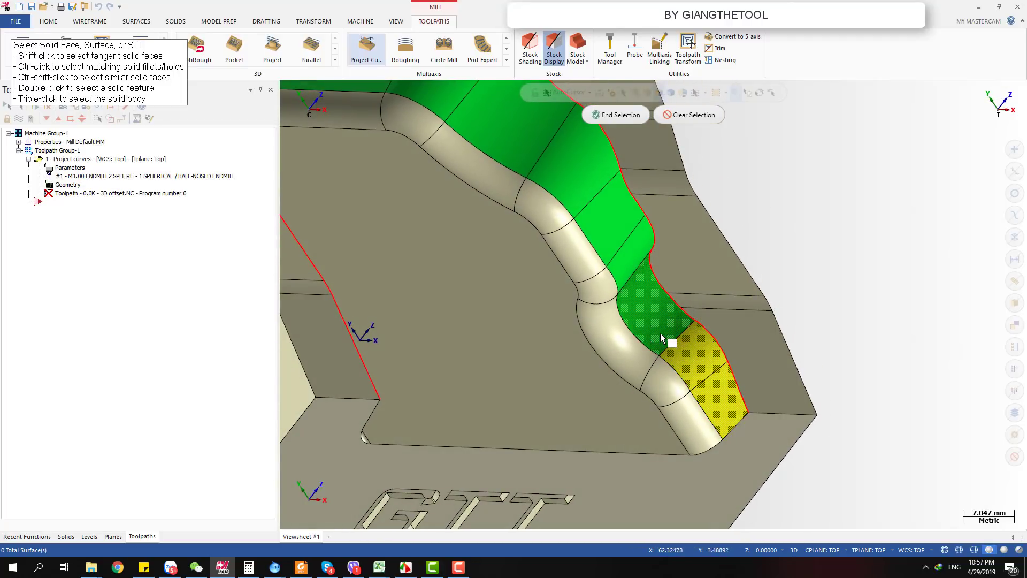
left_click(661, 337)
left_click(637, 259)
left_click(615, 223)
Add the green back wall and its corner faces to the drive surfaces and finish the selection.
scroll(815, 374, "down", 2)
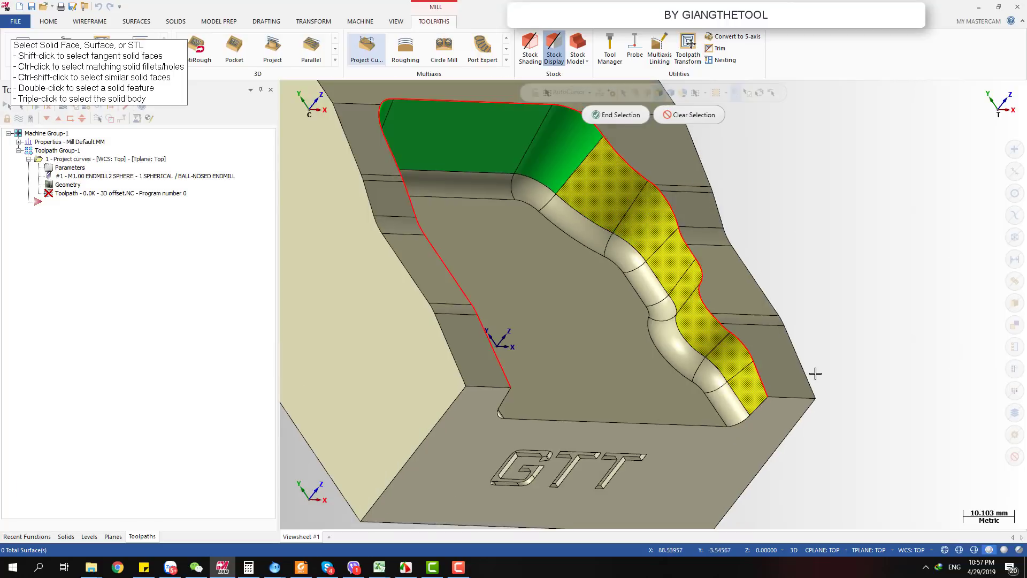
scroll(815, 373, "down", 2)
middle_click_drag(815, 373, 506, 204)
left_click(669, 224)
left_click(631, 209)
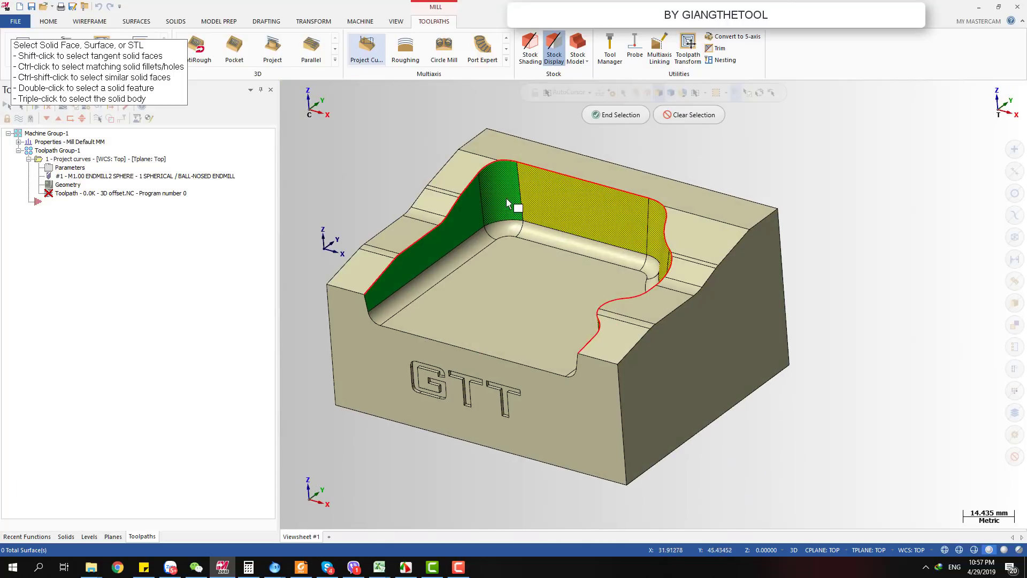
left_click(507, 202)
left_click(616, 115)
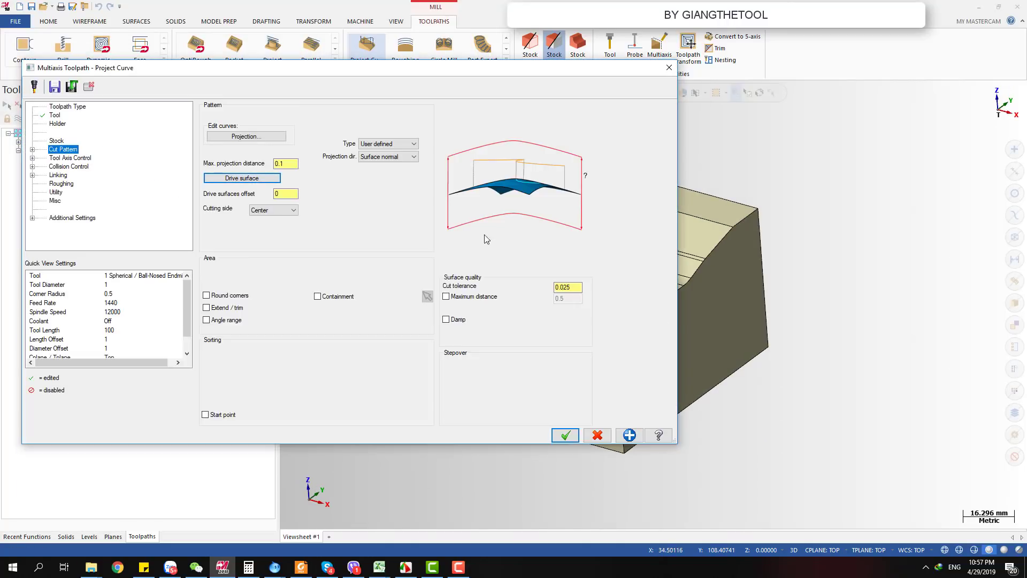
Set the drive surfaces offset to 2 in the cut pattern.
left_click(281, 193)
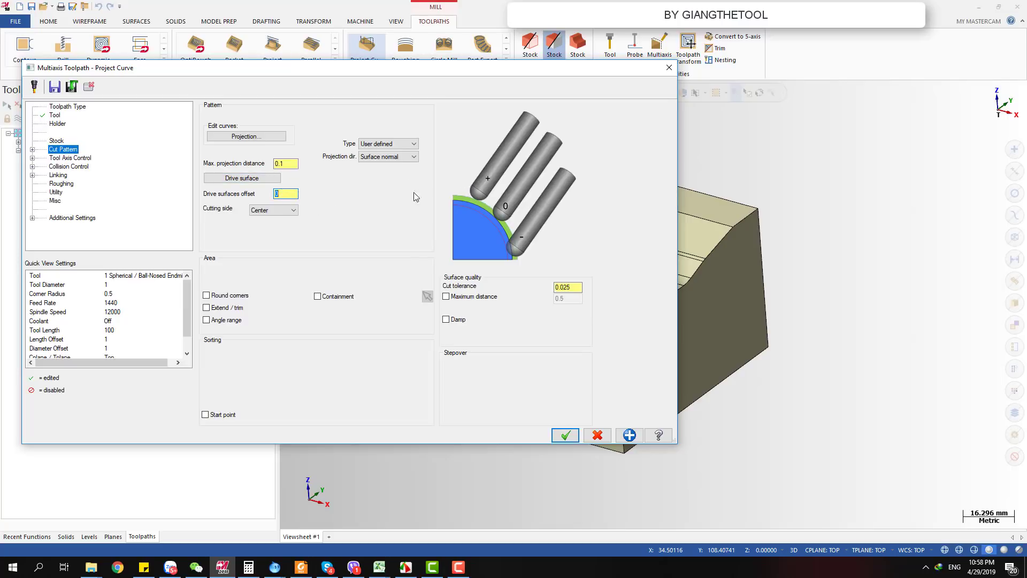
double_click(285, 194)
left_click(281, 164)
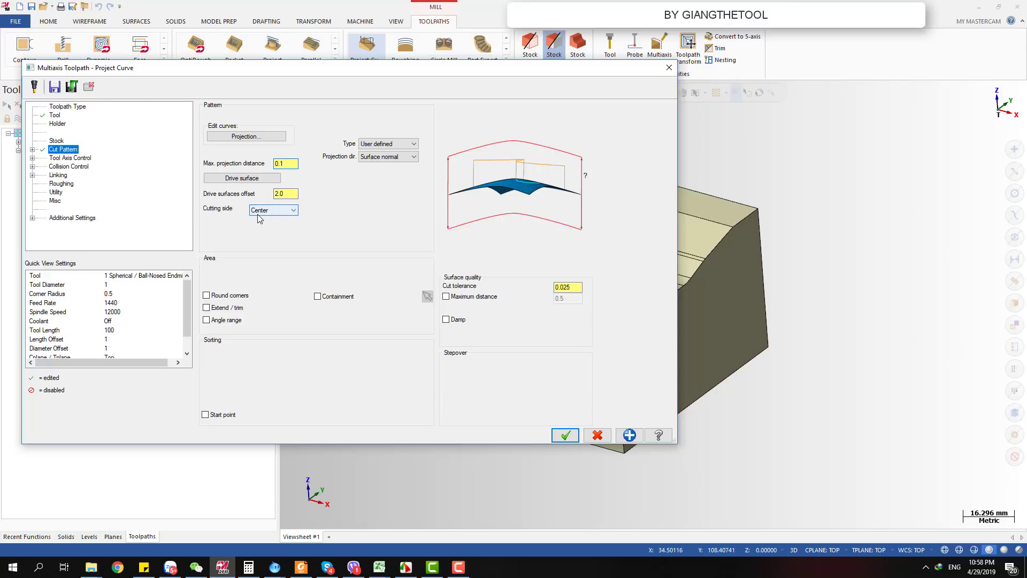
Set the tool axis control's maximum angle step to 1 and return to the cut pattern settings.
left_click(75, 159)
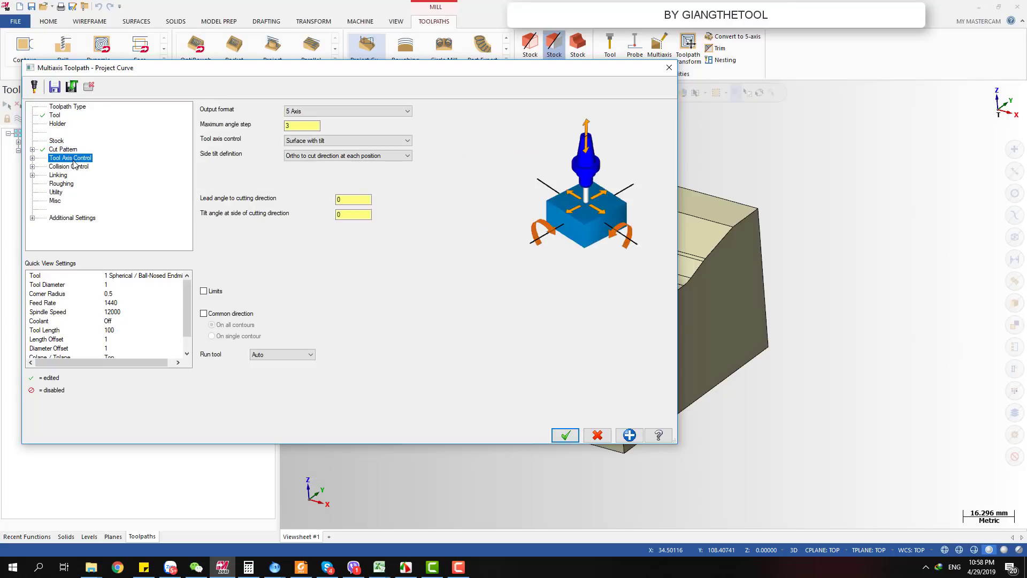
left_click(284, 125)
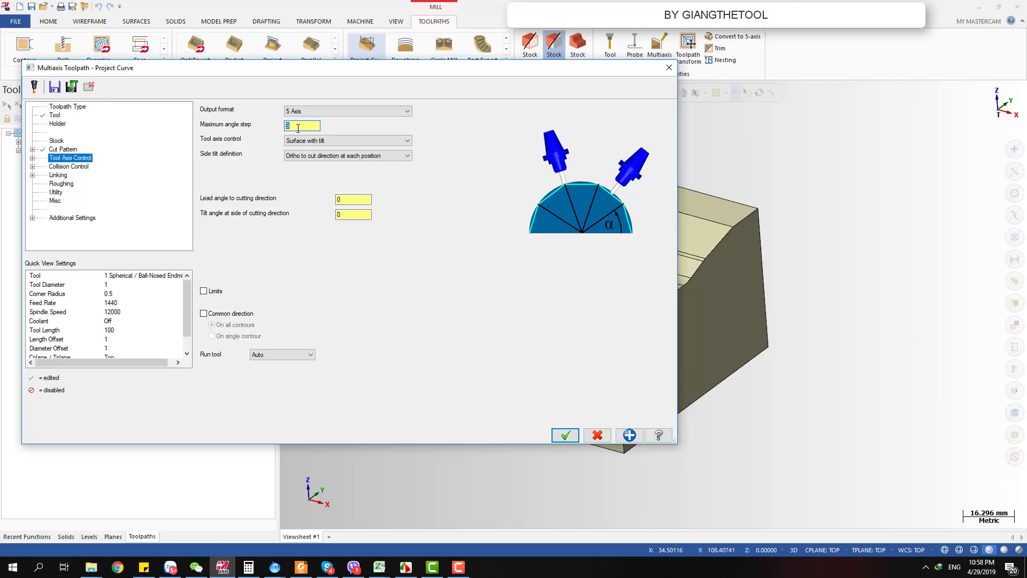
key("Tab")
key("Tab")
key("Tab")
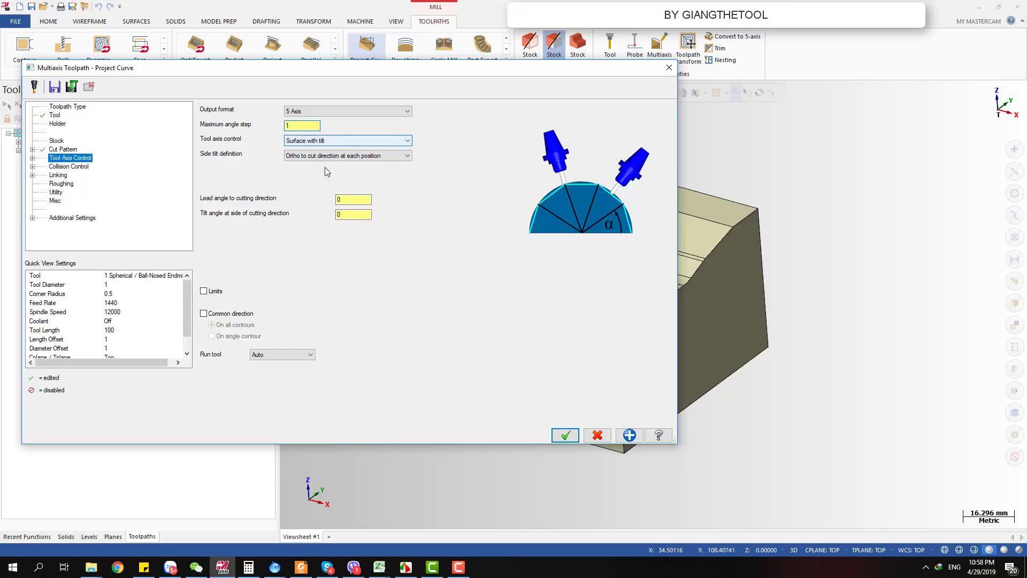
left_click(67, 149)
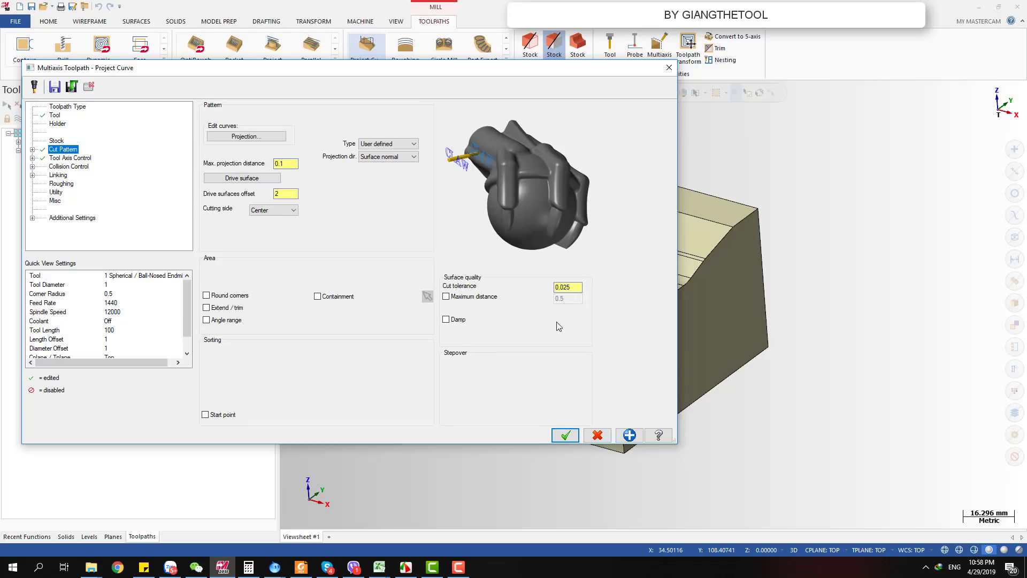
Set the cut pattern's cut tolerance to 0.001 and turn off the first collision check.
left_click(569, 286)
left_click_drag(568, 286, 564, 287)
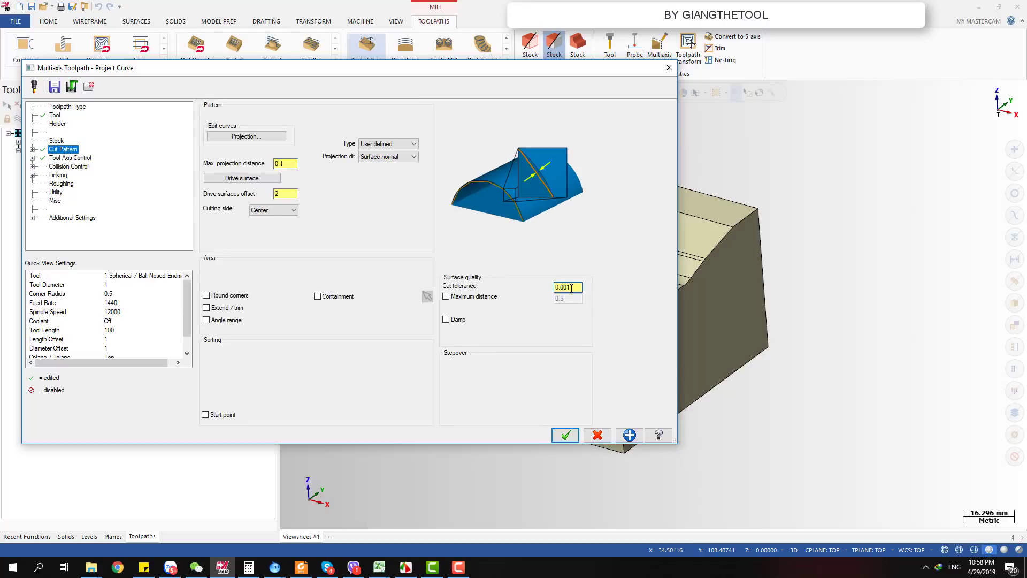
left_click_drag(570, 287, 562, 287)
left_click(80, 167)
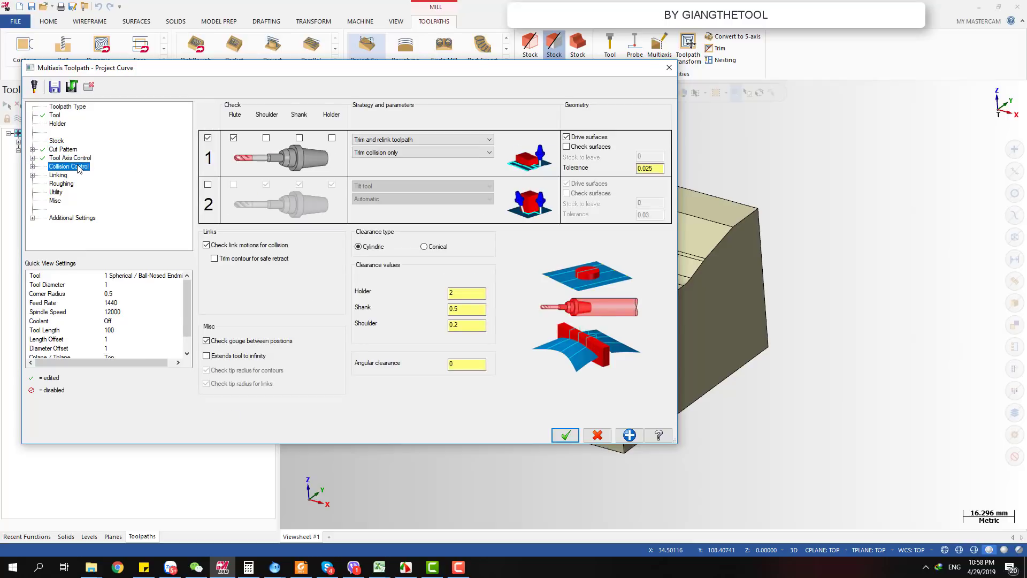
left_click(208, 138)
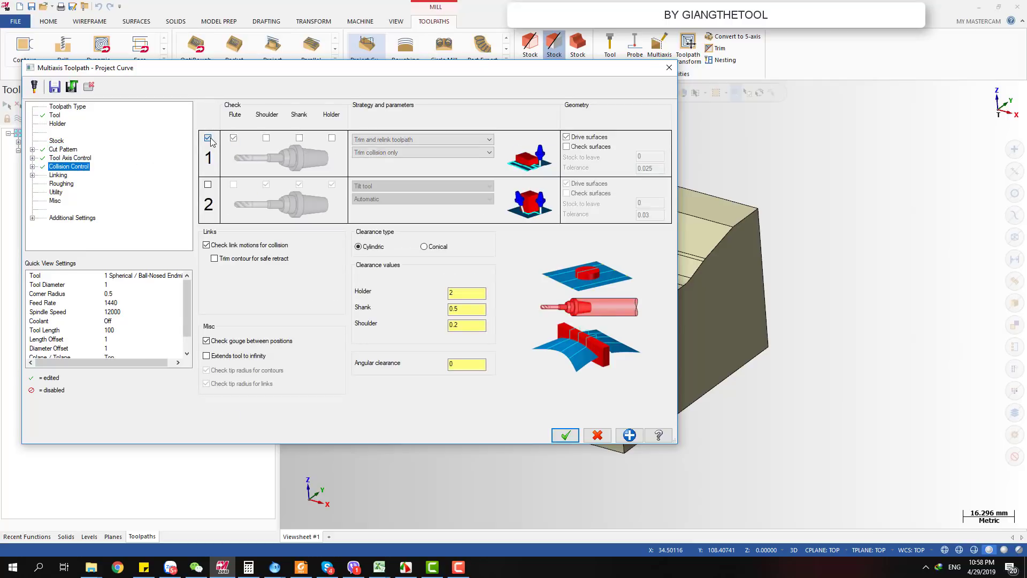
Set the tool axis control to run the tool at center and generate the Project Curve toolpath.
left_click(59, 159)
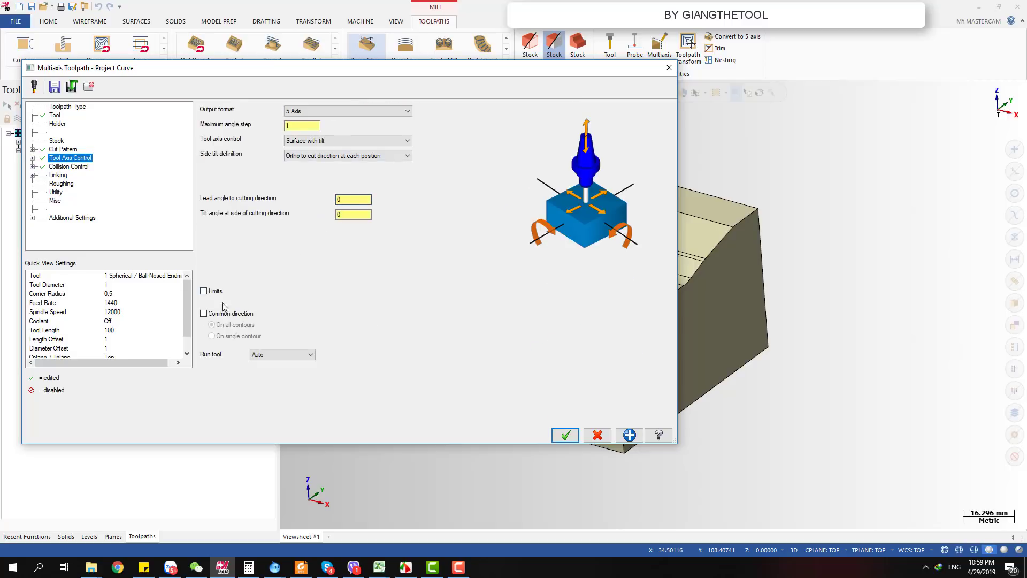
left_click(262, 357)
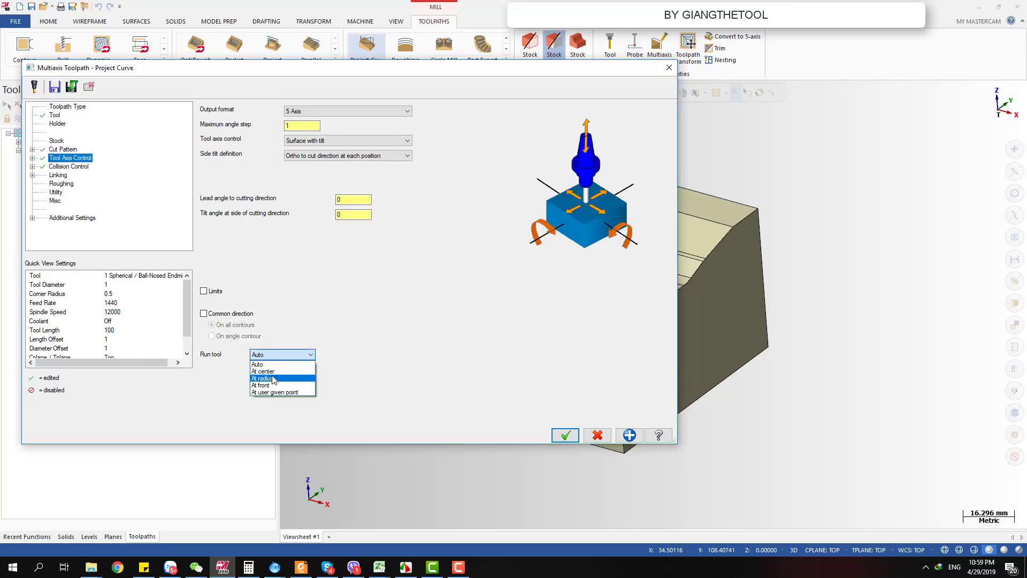
left_click(272, 371)
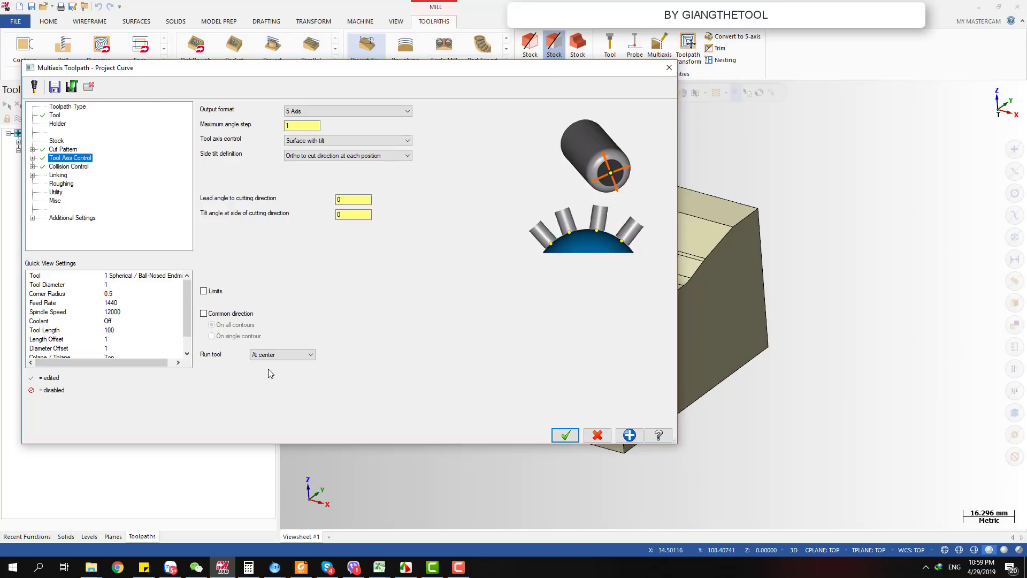
left_click(59, 175)
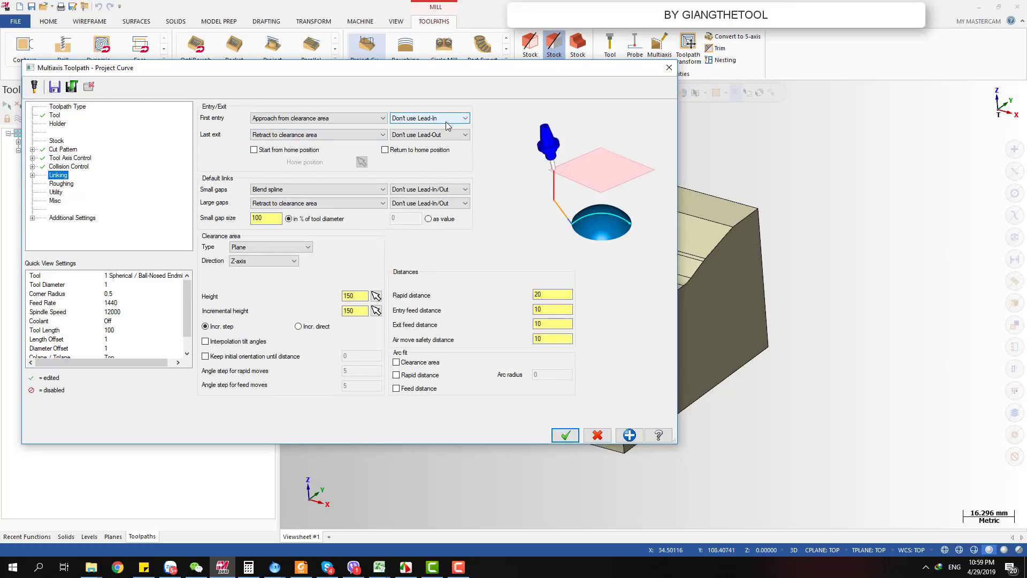
left_click(565, 436)
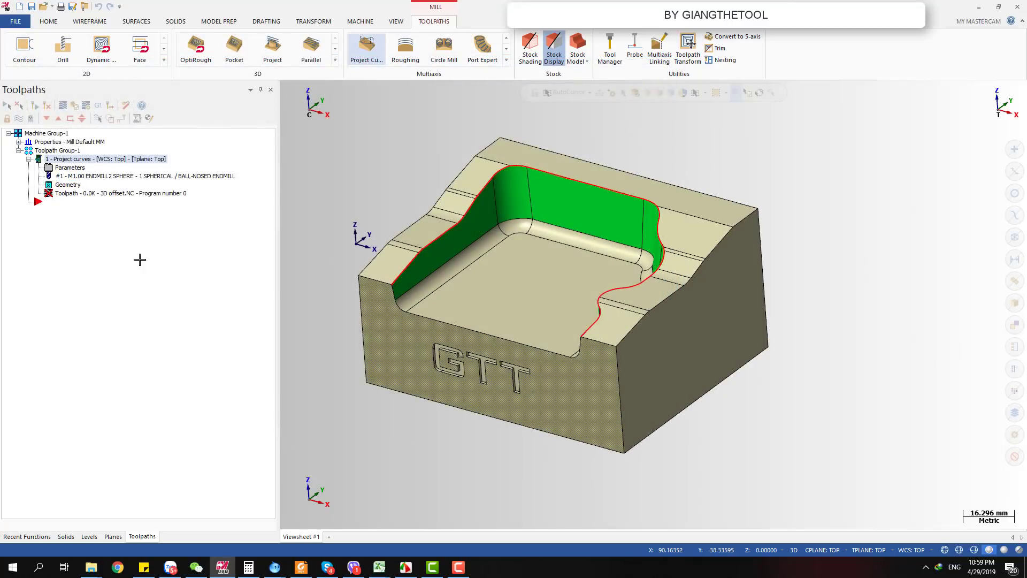
Backplot the Project Curve toolpath partway around the pocket wall and hide the tool holder.
middle_click_drag(451, 289, 632, 244)
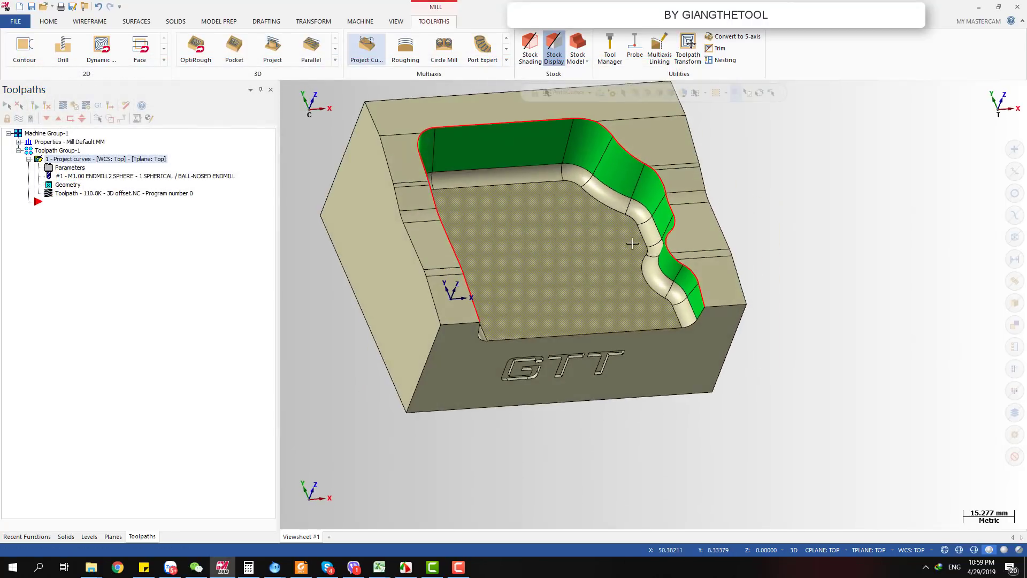
key("alt+t")
left_click(62, 104)
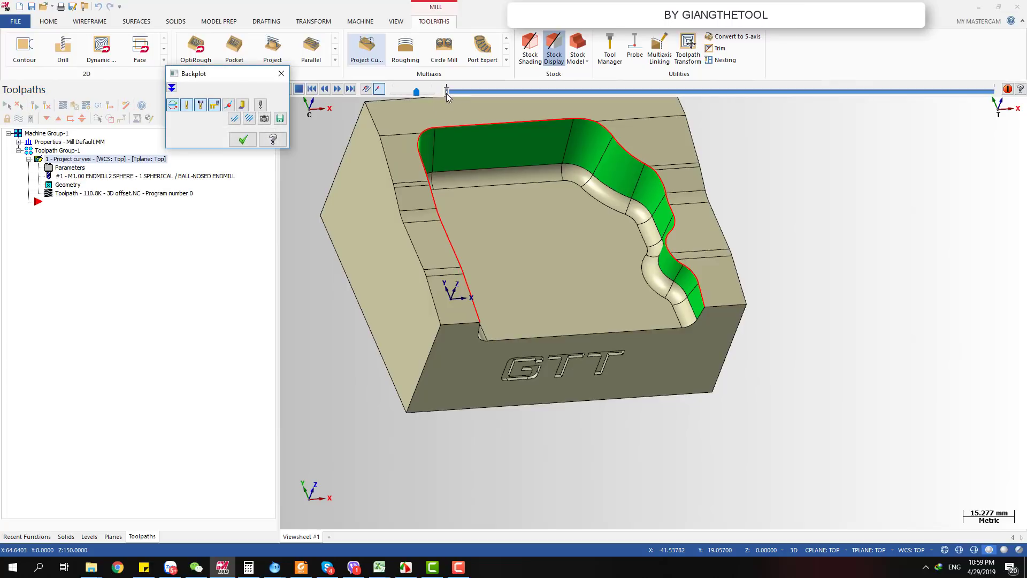
left_click_drag(447, 93, 881, 121)
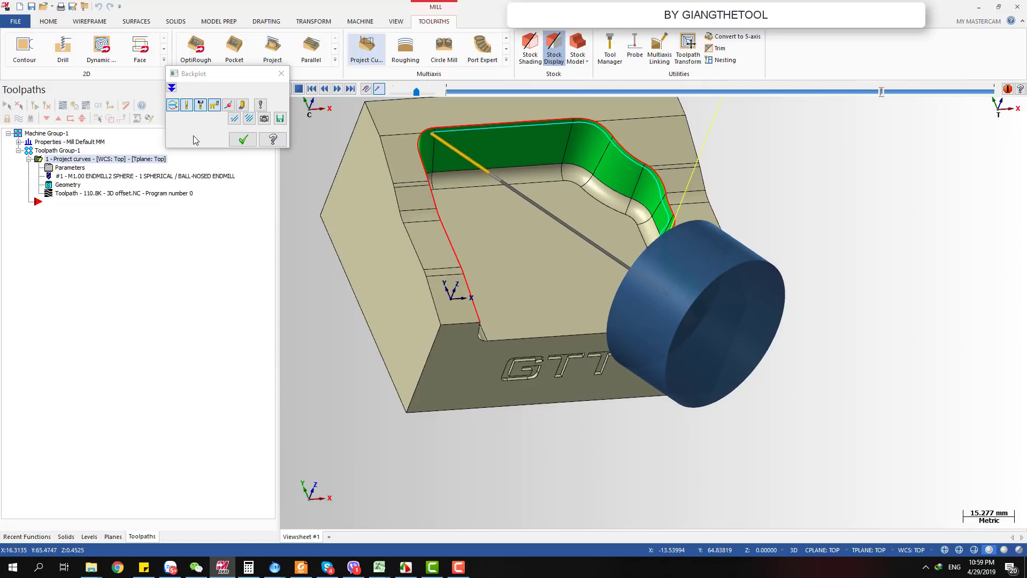
left_click(200, 105)
middle_click_drag(387, 209, 454, 127)
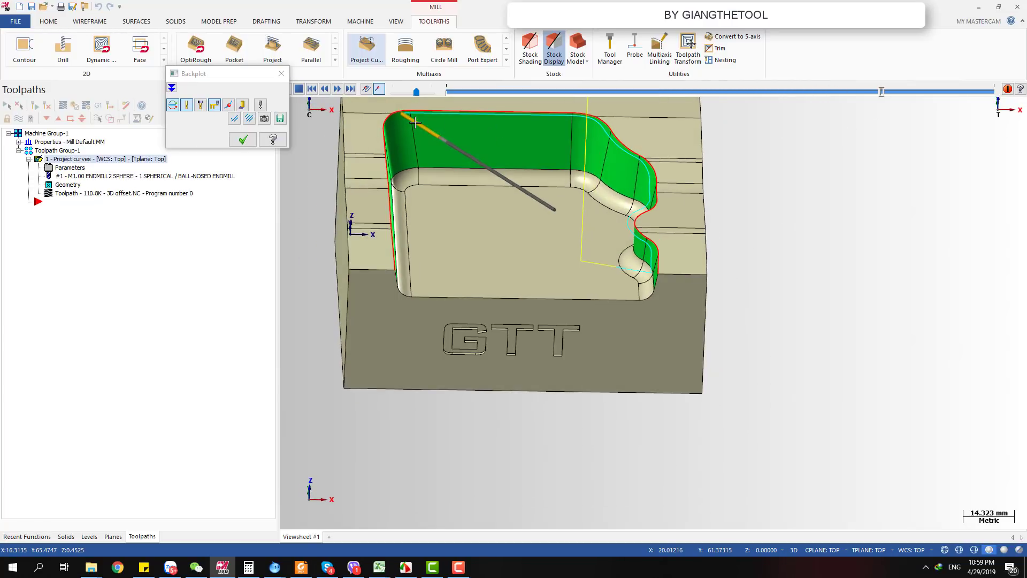
scroll(556, 294, "up", 3)
middle_click_drag(514, 203, 450, 123)
scroll(456, 99, "down", 2)
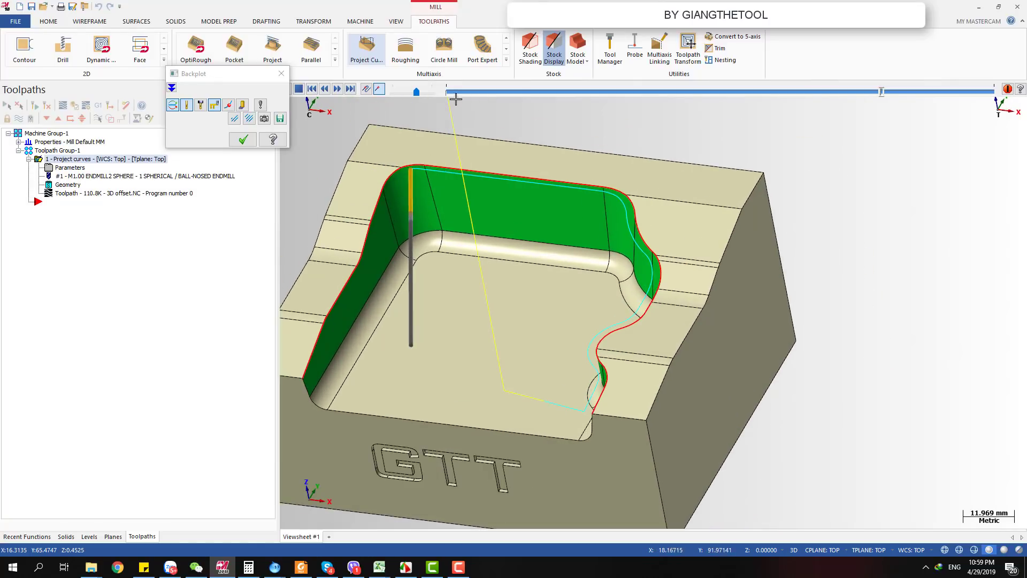
Advance the backplot along the remaining wavy wall to the end of the toolpath.
mouse_move(883, 92)
left_mouse_down()
mouse_move(950, 92)
mouse_move(987, 107)
left_mouse_up()
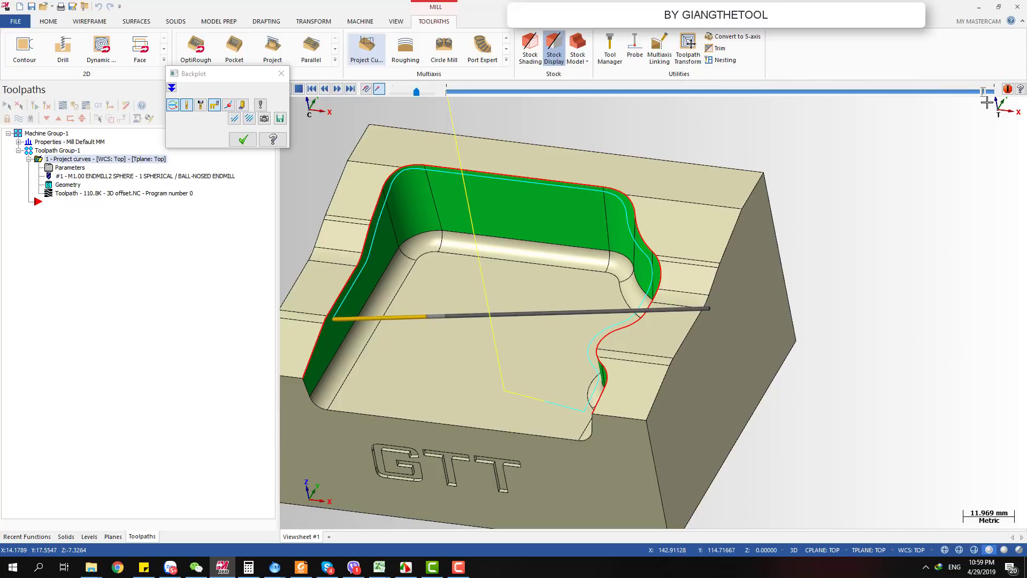
middle_click_drag(423, 188, 646, 228)
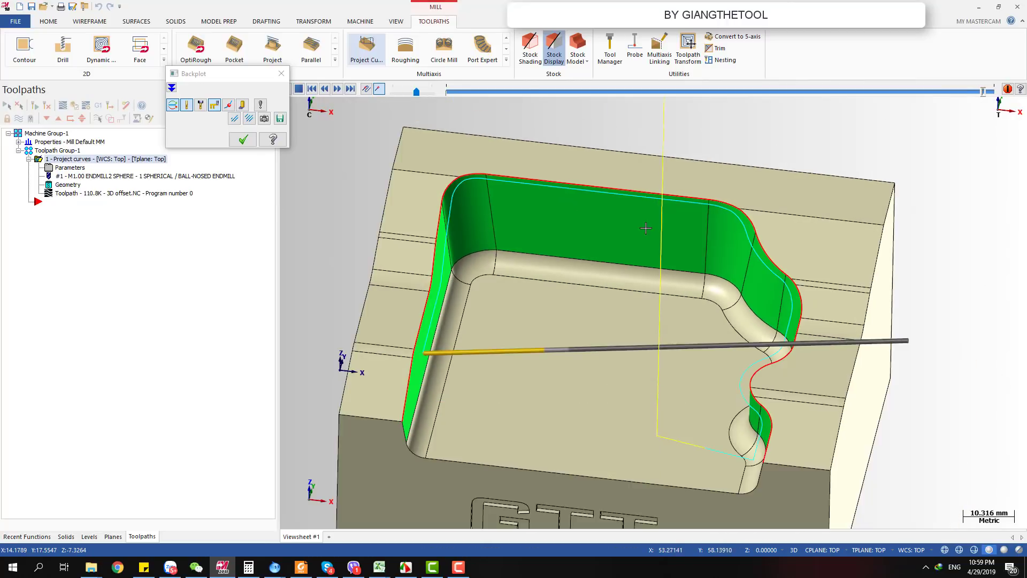
middle_click_drag(511, 307, 543, 171)
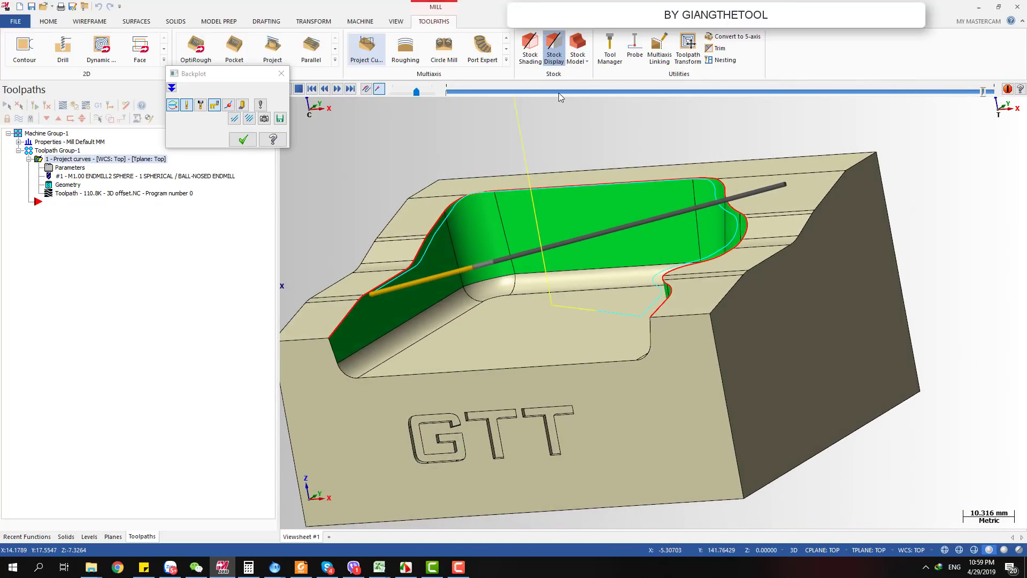
left_click_drag(984, 93, 994, 92)
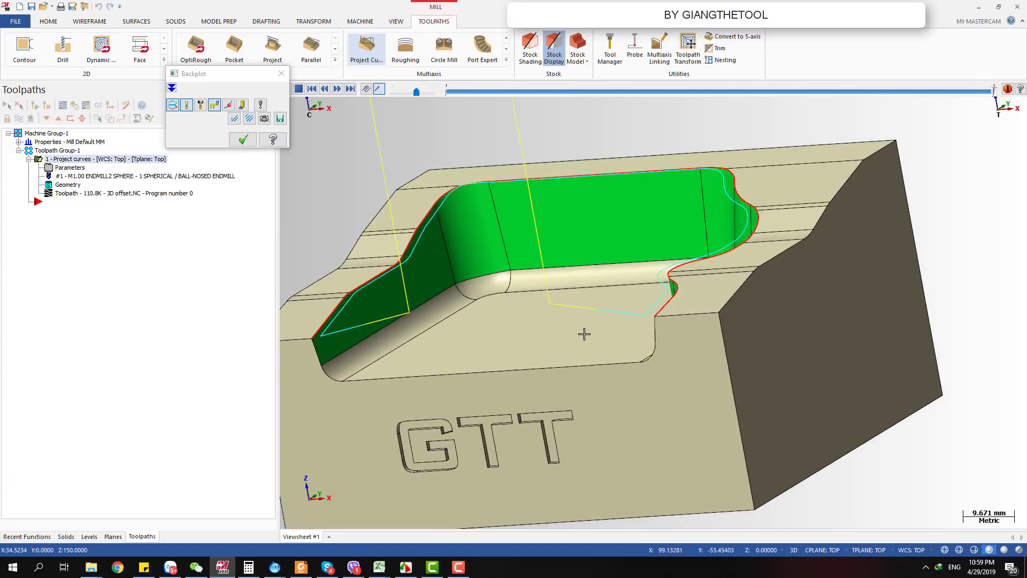
Examine how the backplotted path follows the rim curve along the pocket's green wall faces and at its ends.
middle_click_drag(586, 333, 752, 319)
scroll(704, 291, "up", 5)
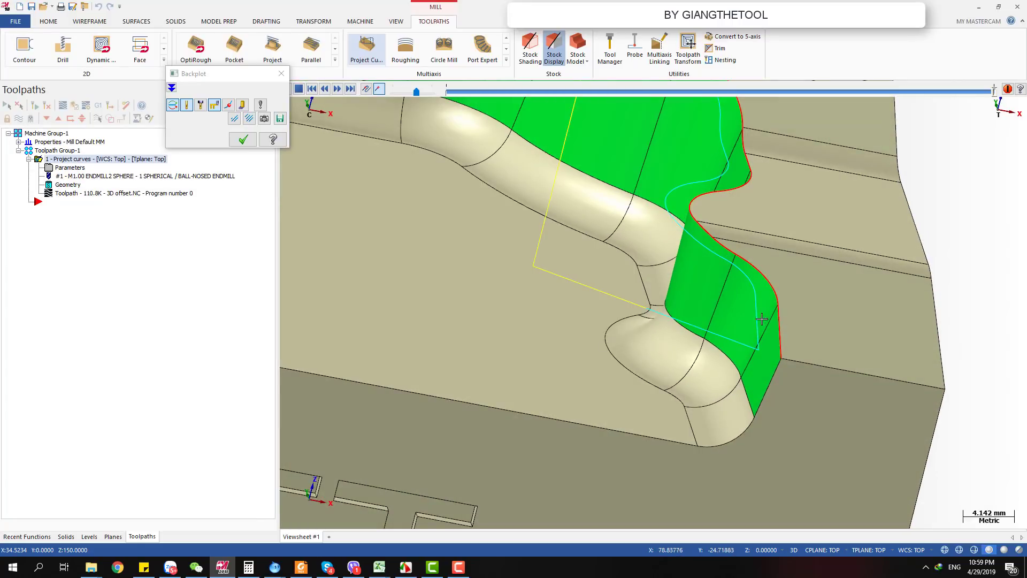
scroll(779, 321, "down", 3)
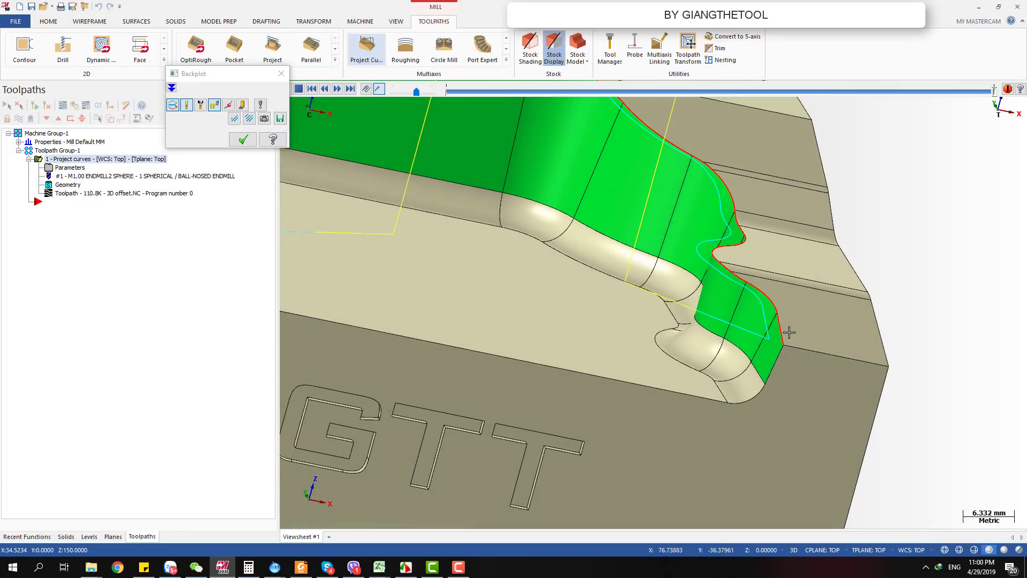
scroll(789, 334, "up", 4)
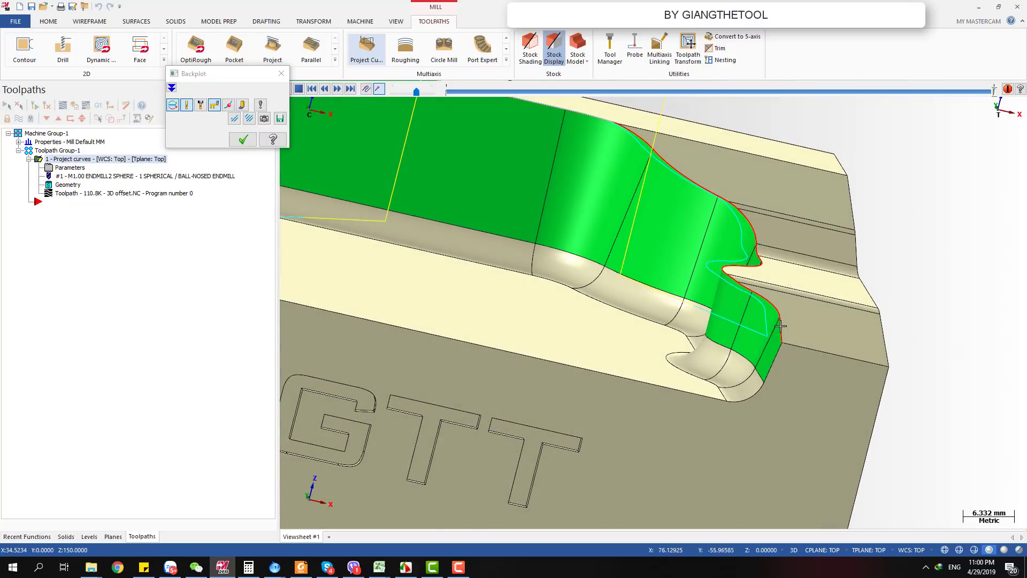
scroll(778, 360, "down", 1)
scroll(671, 304, "down", 2)
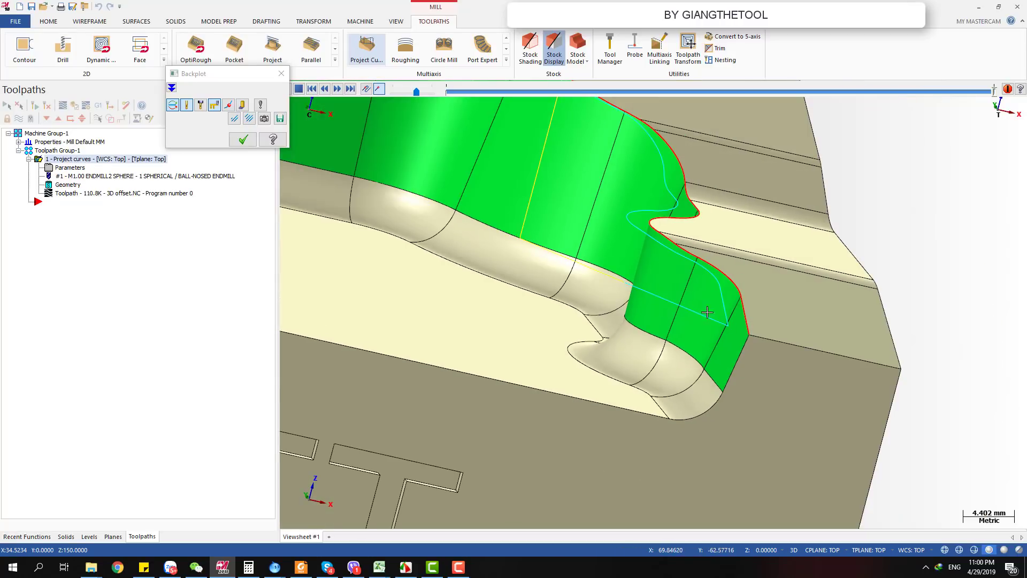
scroll(781, 326, "down", 4)
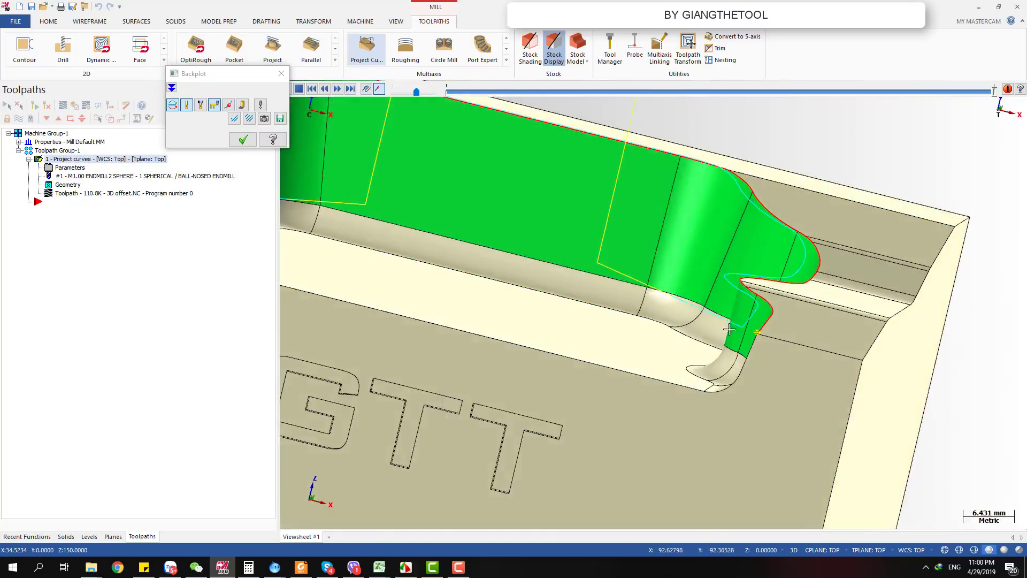
scroll(748, 354, "down", 1)
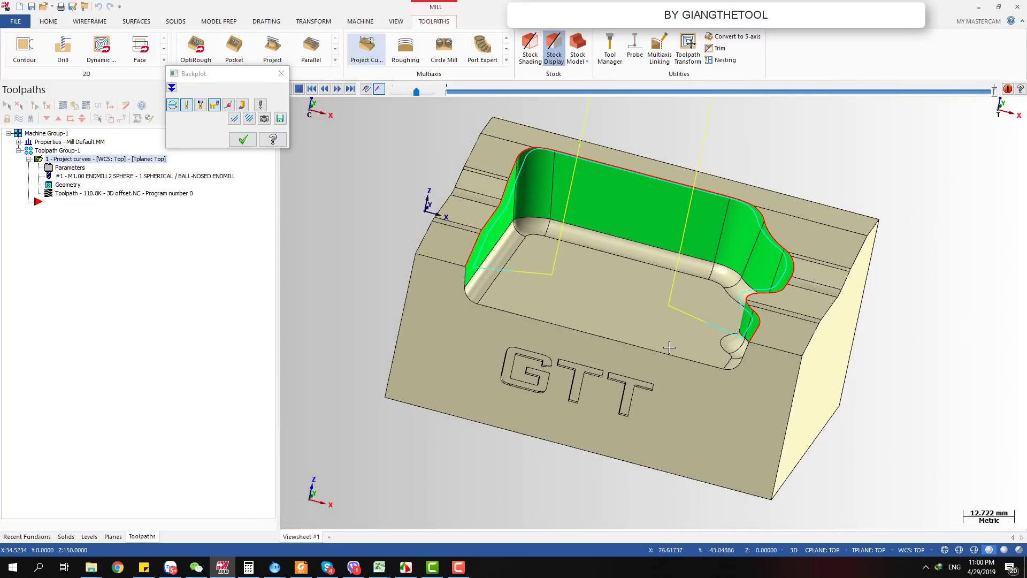
scroll(703, 202, "up", 2)
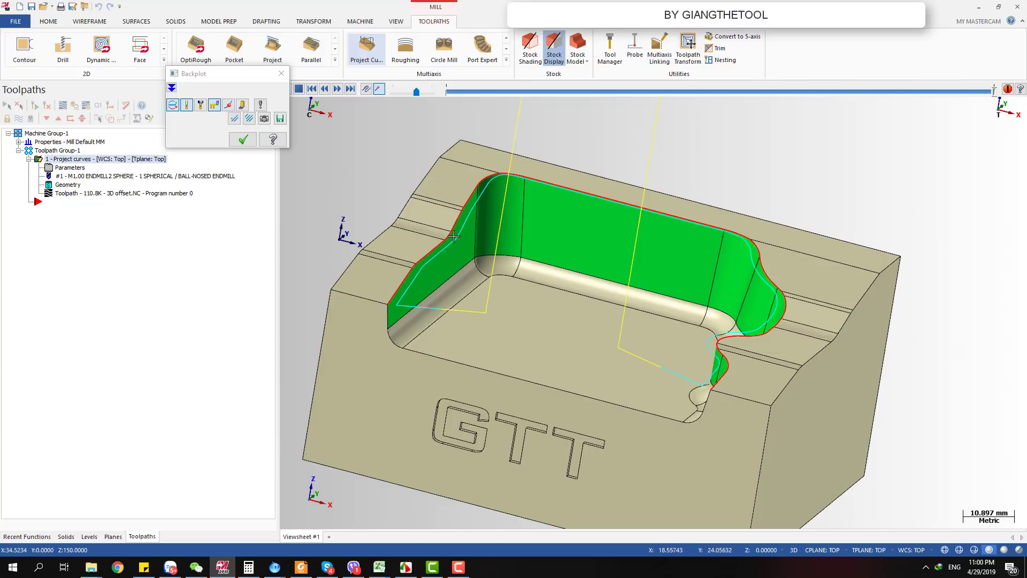
scroll(589, 414, "down", 10)
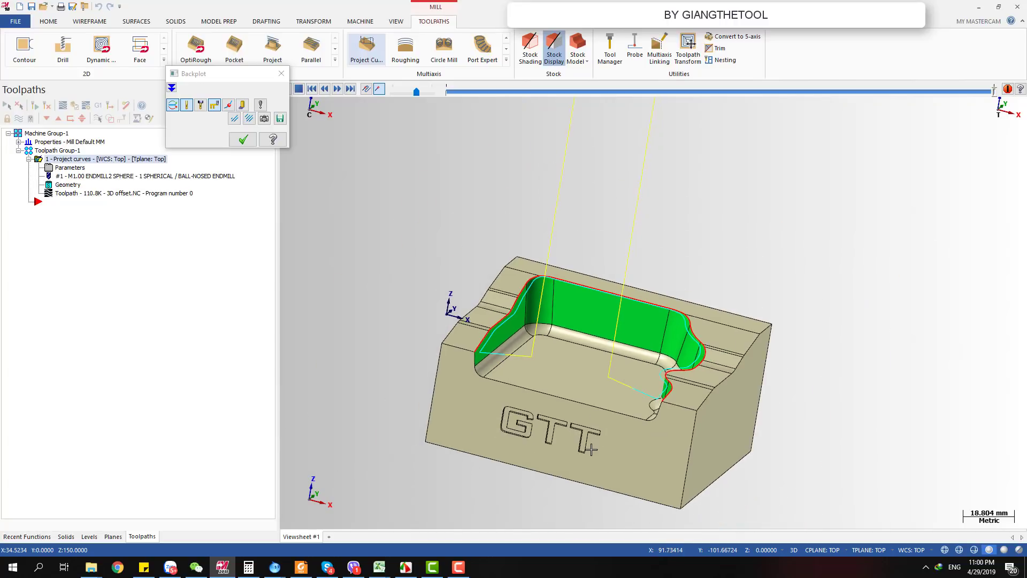
scroll(586, 428, "up", 7)
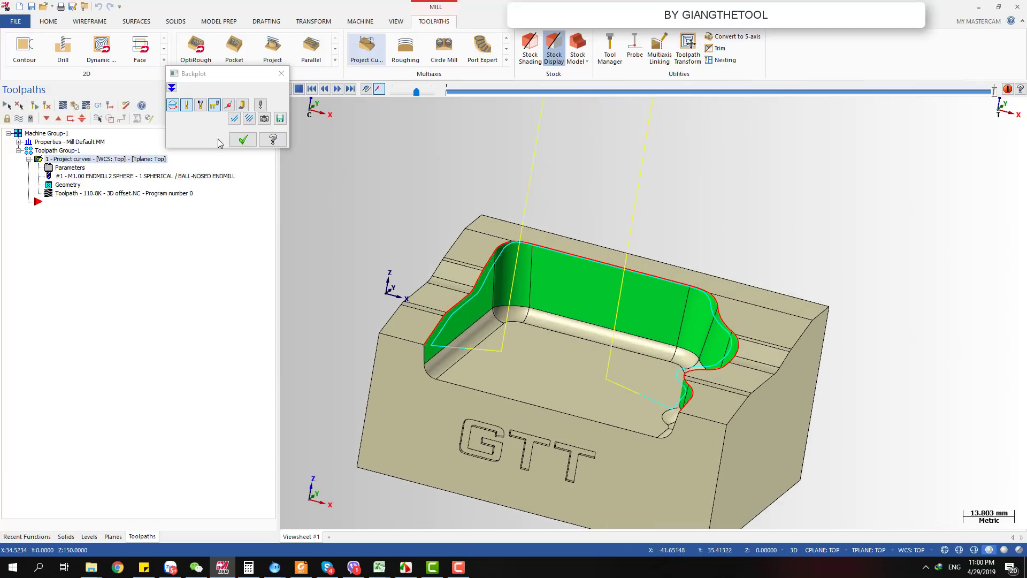
Close the backplot, restart it for the Project Curve operation and run it through to the toolpath's end.
key("Escape")
left_click(82, 195)
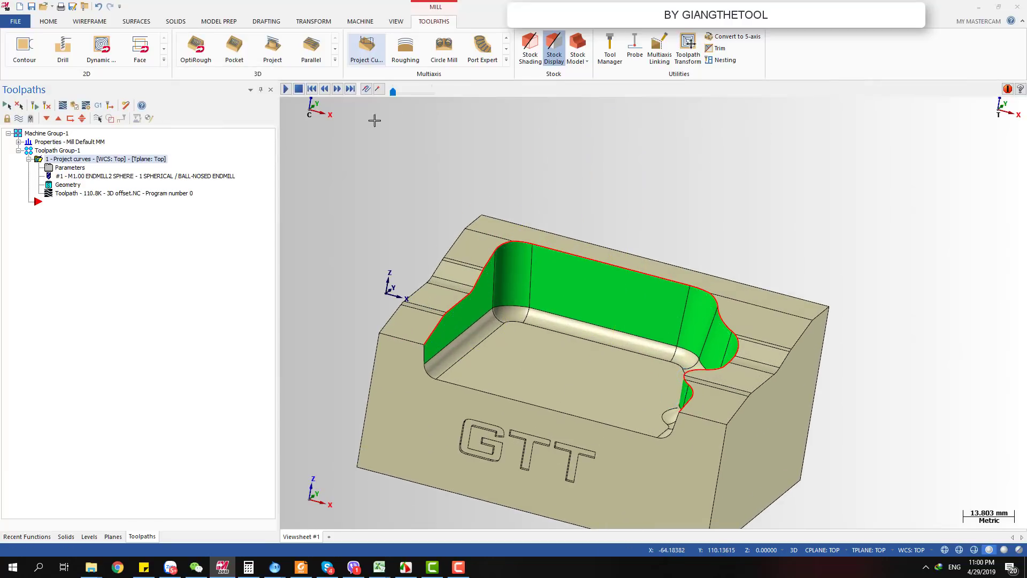
left_click_drag(446, 92, 1007, 114)
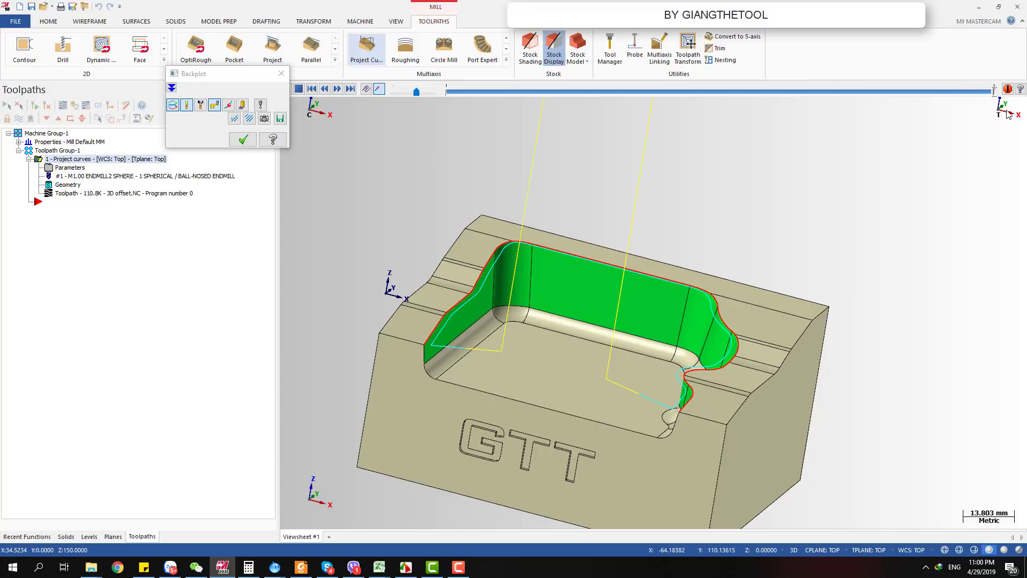
mouse_move(607, 299)
middle_mouse_down()
mouse_move(594, 329)
mouse_move(603, 304)
mouse_move(588, 304)
middle_mouse_up()
scroll(588, 304, "down", 2)
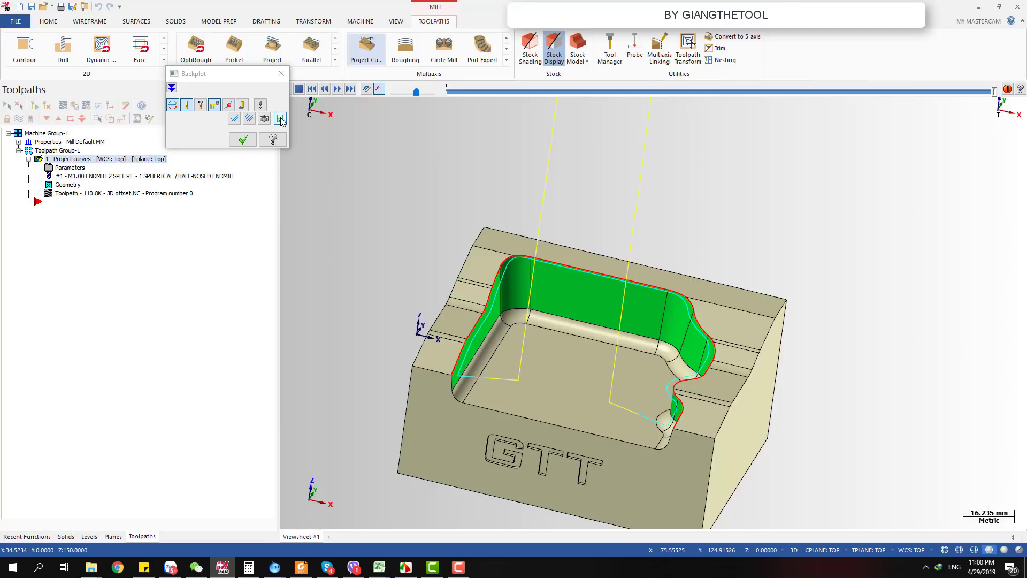
Save the backplotted toolpath as geometry on level 1005.
left_click(280, 118)
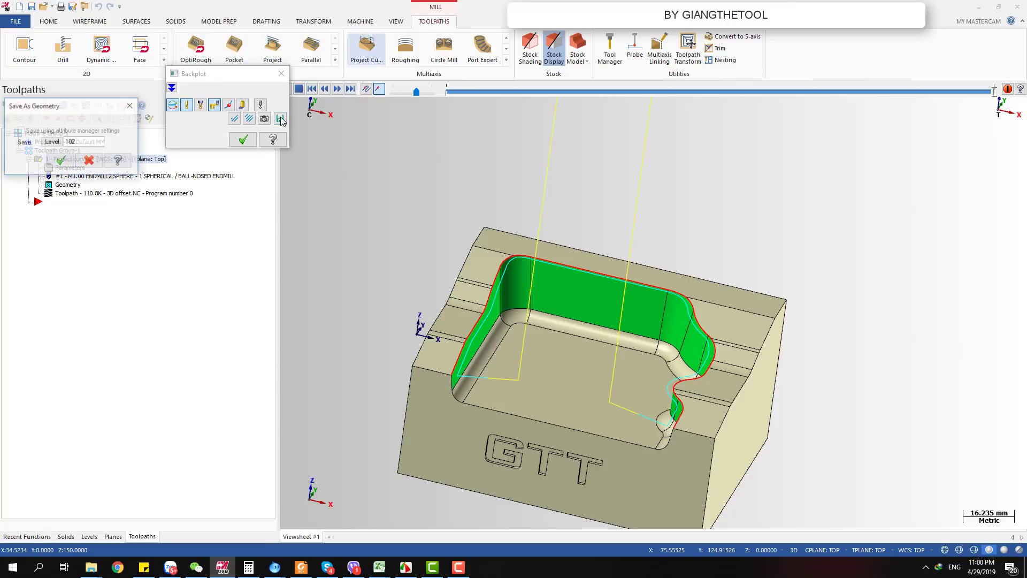
double_click(85, 141)
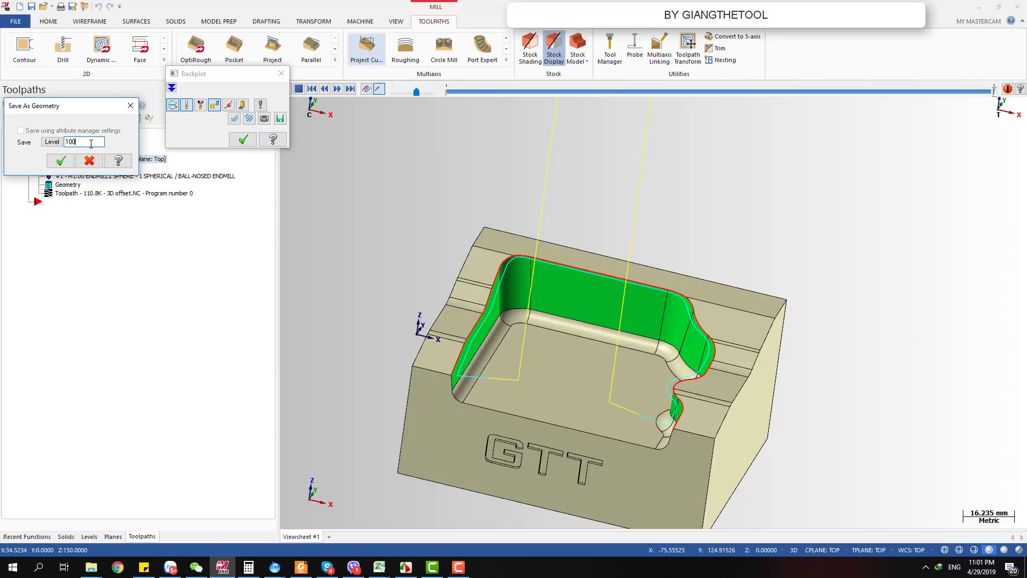
left_click_drag(79, 142, 66, 143)
left_click(60, 161)
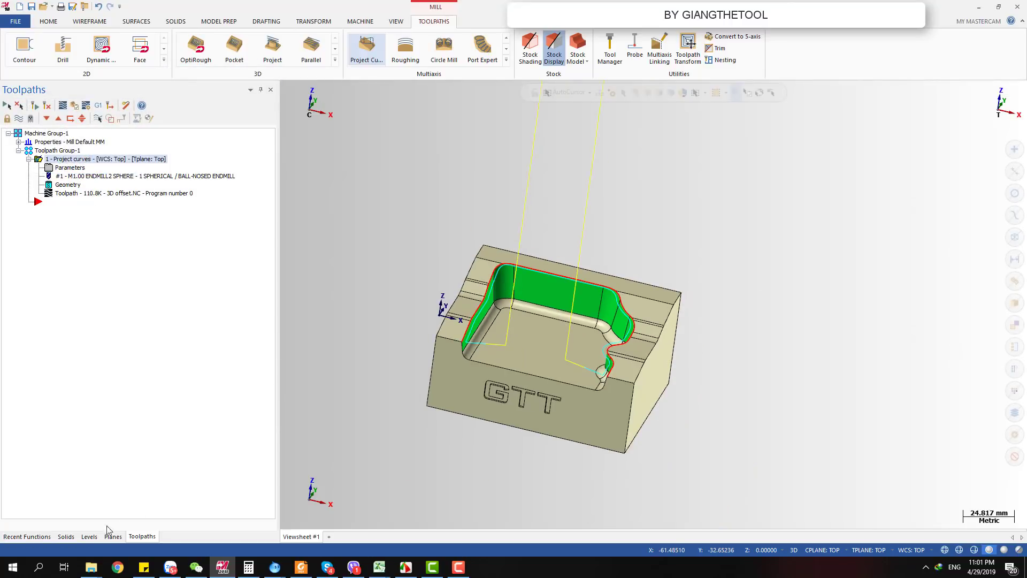
Switch level 1005 off and on in the levels list to check the saved toolpath geometry on the part.
left_click(89, 536)
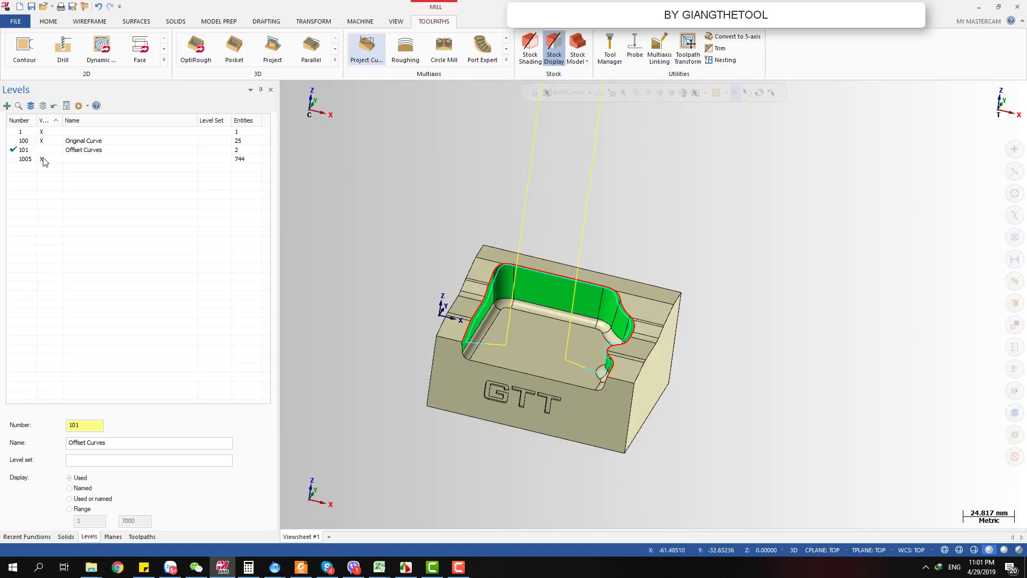
left_click(44, 160)
left_click(44, 159)
left_click(44, 159)
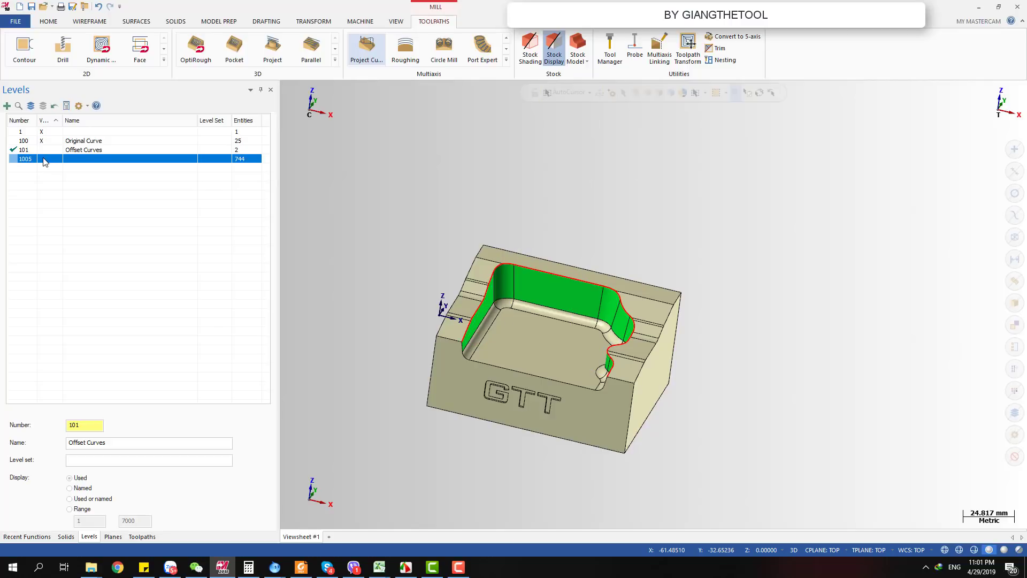
left_click(44, 160)
left_click(44, 159)
left_click(44, 160)
middle_click_drag(466, 252, 599, 337)
scroll(580, 298, "up", 2)
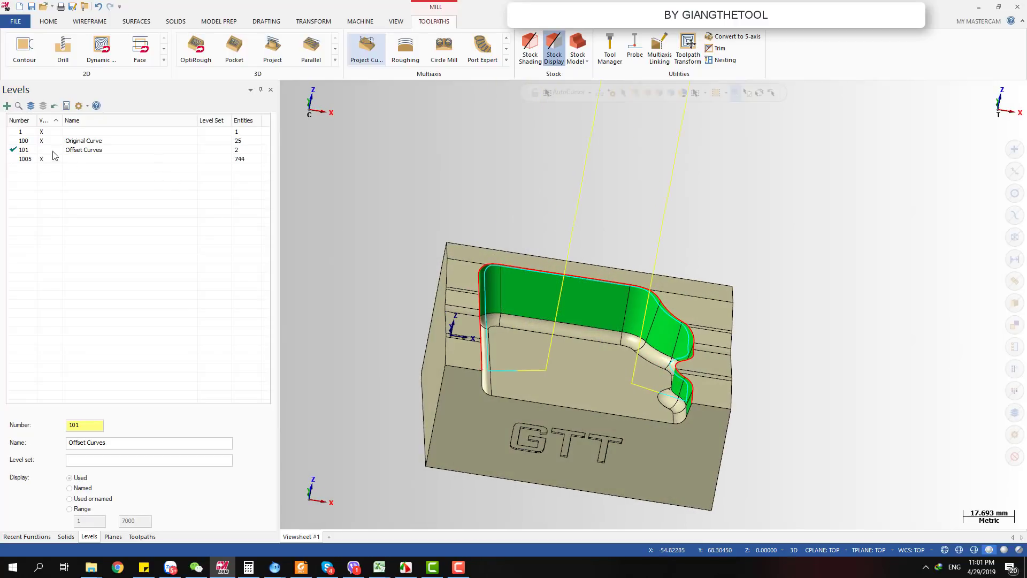
Hide the Original Curve level 100 and delete the two long rapid-move lines from the saved toolpath geometry.
left_click(45, 143)
middle_click_drag(636, 227, 530, 299)
scroll(615, 252, "down", 3)
scroll(607, 227, "up", 2)
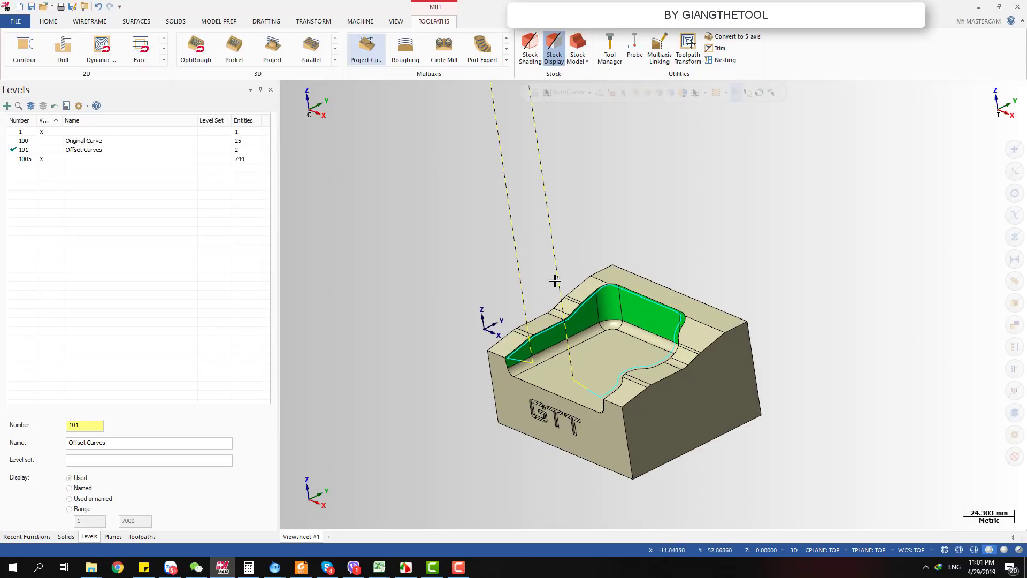
key("Delete")
scroll(569, 354, "up", 1)
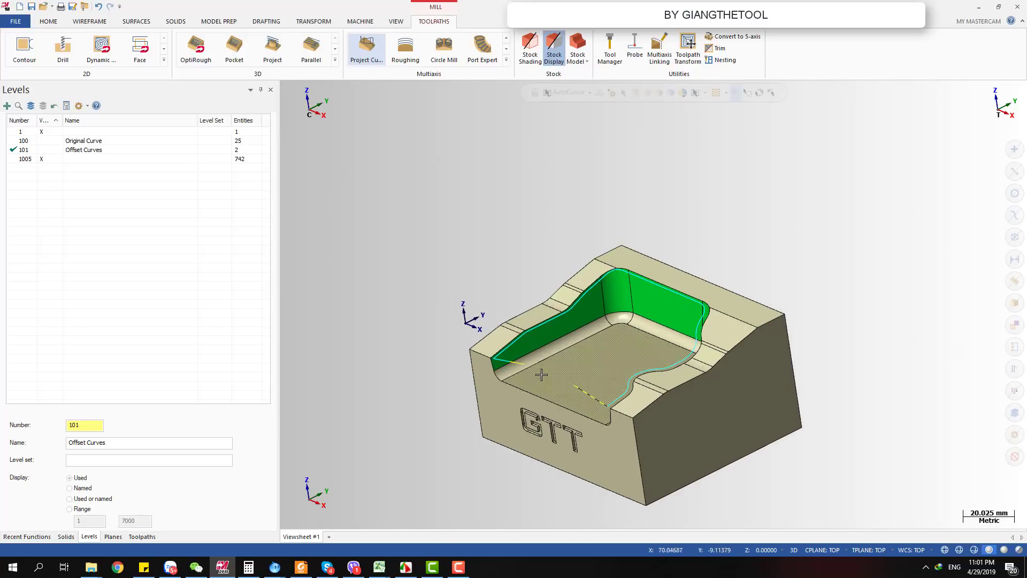
Delete the lead-in and lead-out lines at both ends of the saved path, leaving only the curve on the walls.
key("Delete")
middle_click_drag(522, 362, 724, 381)
scroll(710, 383, "up", 1)
scroll(694, 335, "down", 1)
left_click(694, 359)
scroll(690, 366, "up", 2)
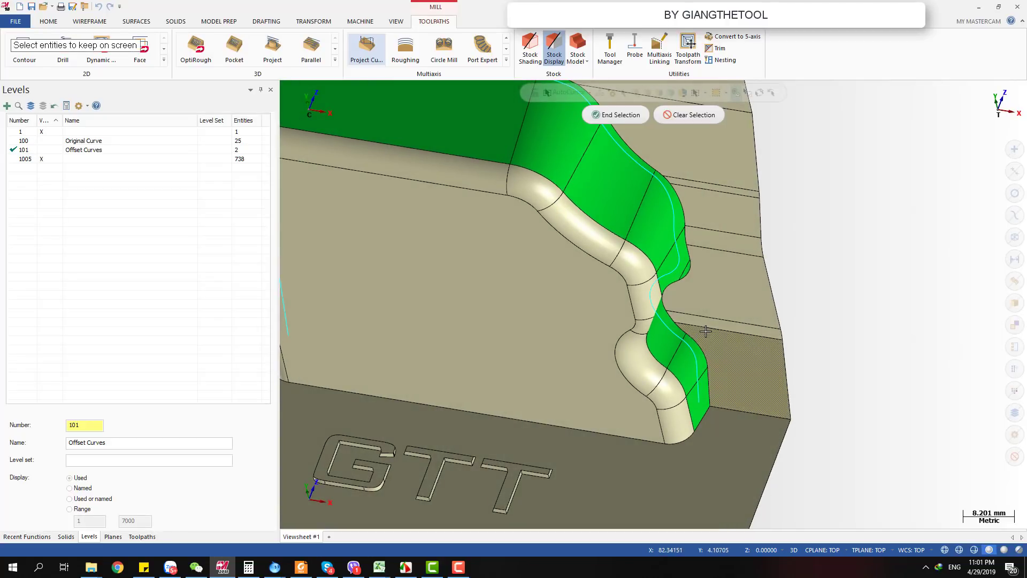
key("alt")
Toggle the Offset Curves level 101 on and off for comparison and show the Original Curve level 100 with the saved curve.
left_click(52, 152)
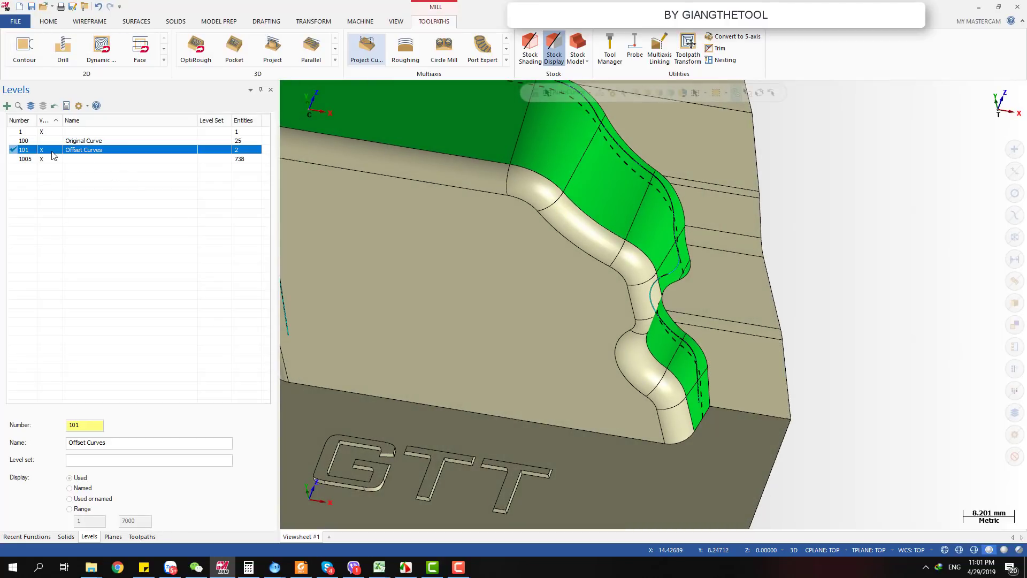
left_click(51, 152)
left_click(50, 141)
scroll(634, 290, "down", 4)
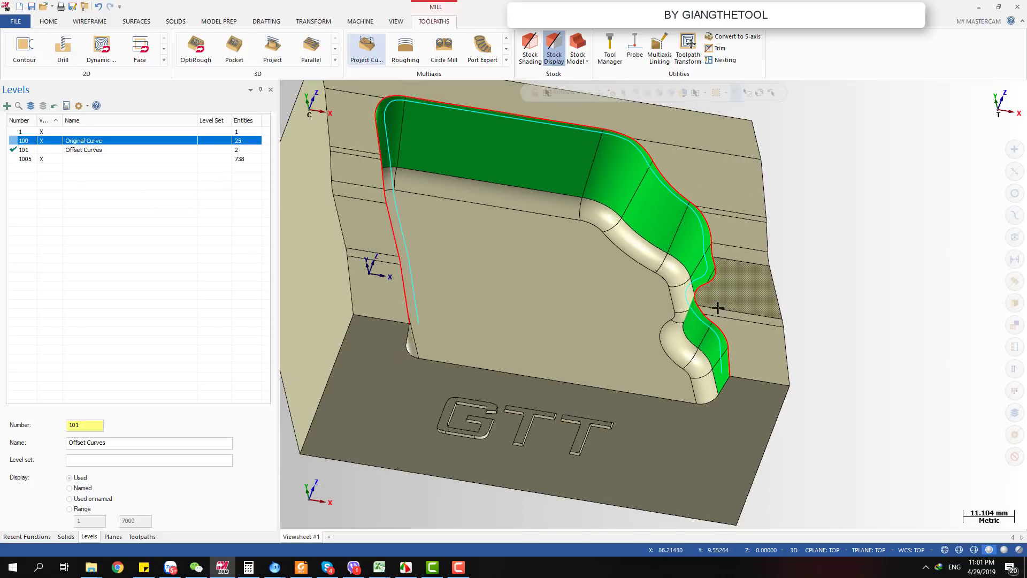
middle_click_drag(635, 290, 797, 333)
scroll(748, 361, "up", 2)
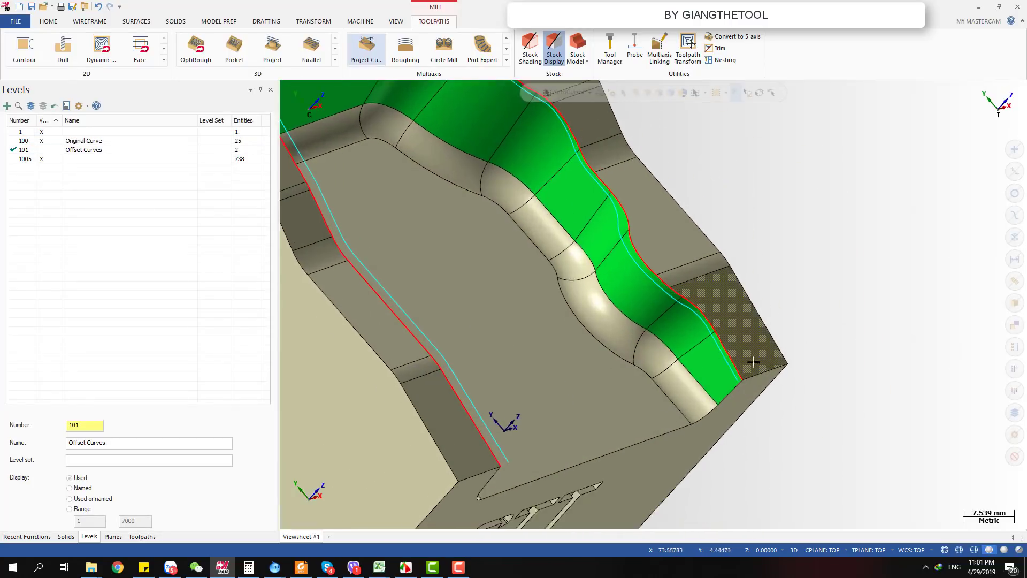
middle_click_drag(747, 361, 716, 364)
scroll(716, 363, "down", 2)
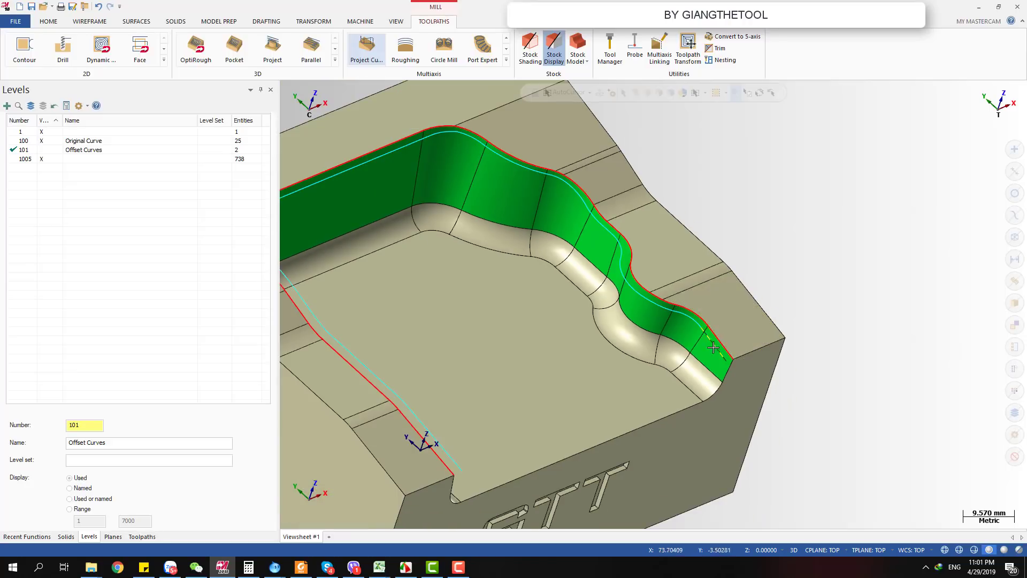
Set the saved path curve's wireframe colour to red and give it a thicker line width.
scroll(722, 361, "up", 2)
left_click(725, 358)
right_click(726, 357)
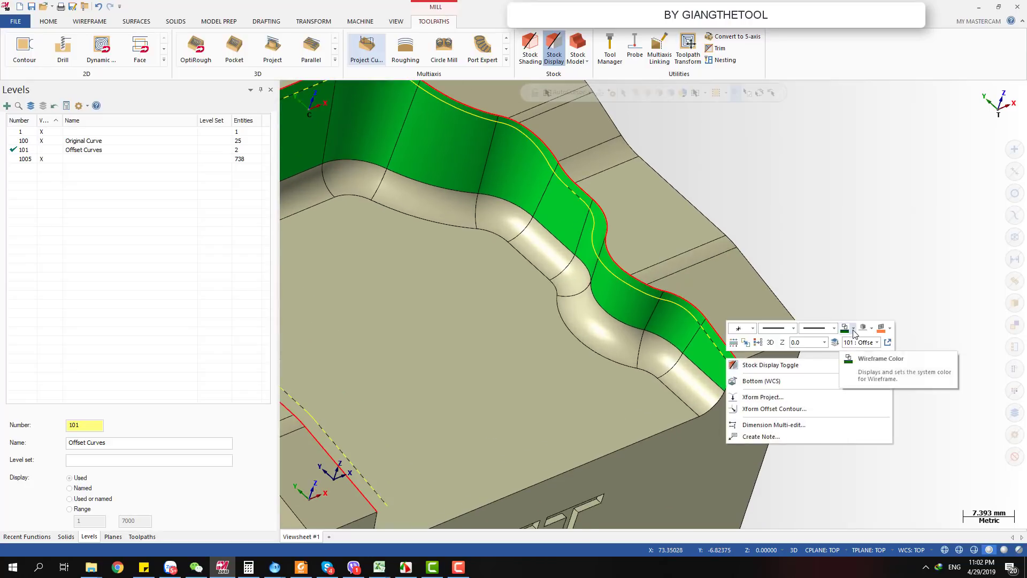
left_click(850, 328)
left_click(858, 352)
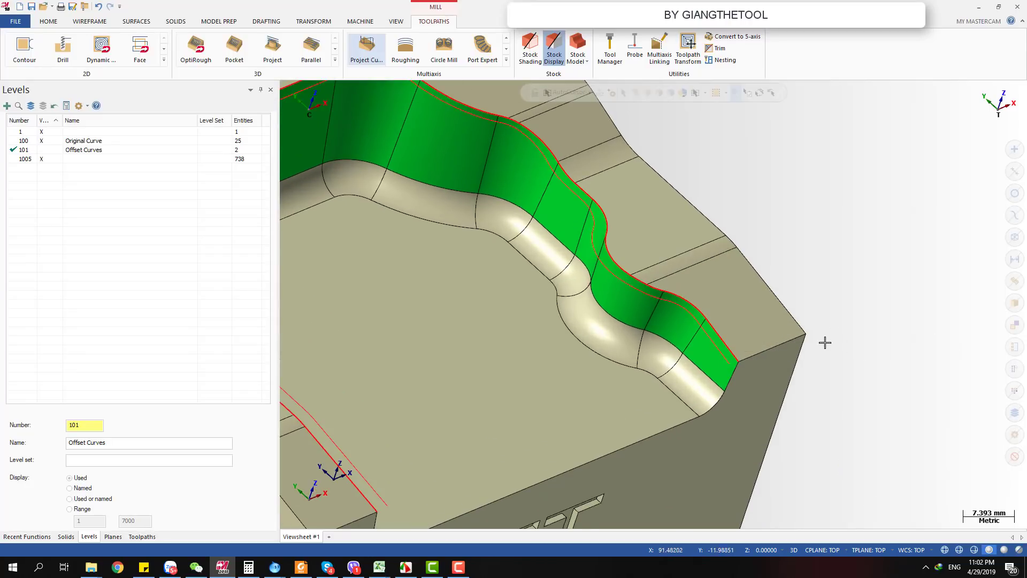
right_click(721, 354)
left_click(827, 324)
left_click(812, 351)
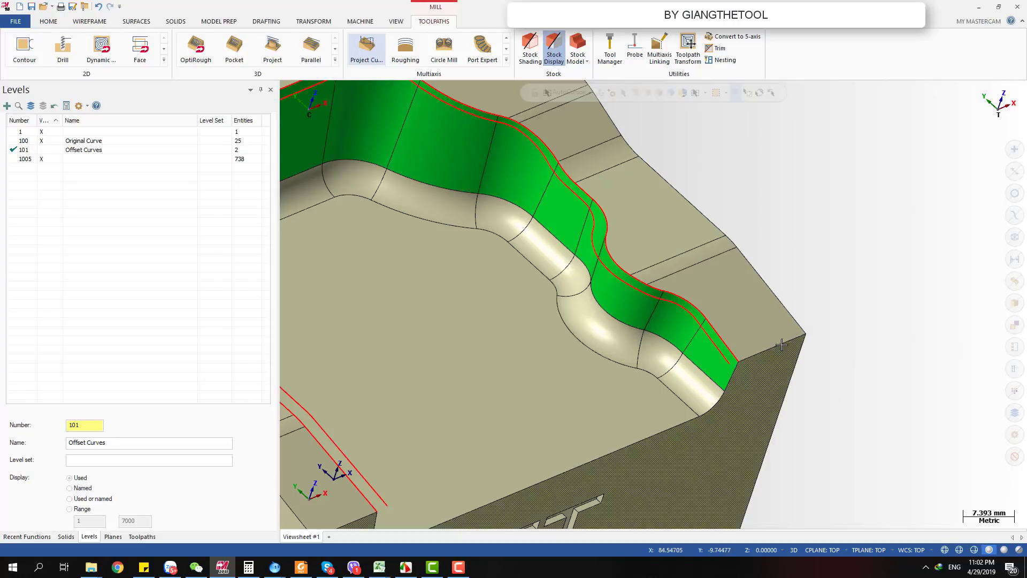
Examine the spacing between the recoloured offset curve and the rim curve around the pocket wall and at its open end.
middle_click_drag(714, 329, 674, 306)
scroll(674, 306, "down", 3)
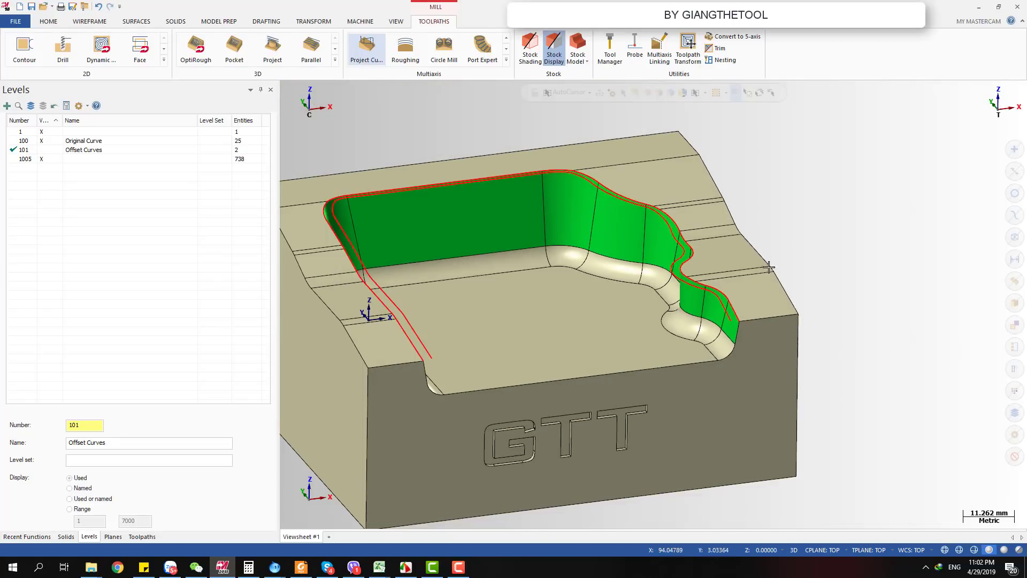
scroll(730, 318, "up", 3)
middle_click_drag(700, 288, 798, 320)
scroll(721, 315, "up", 3)
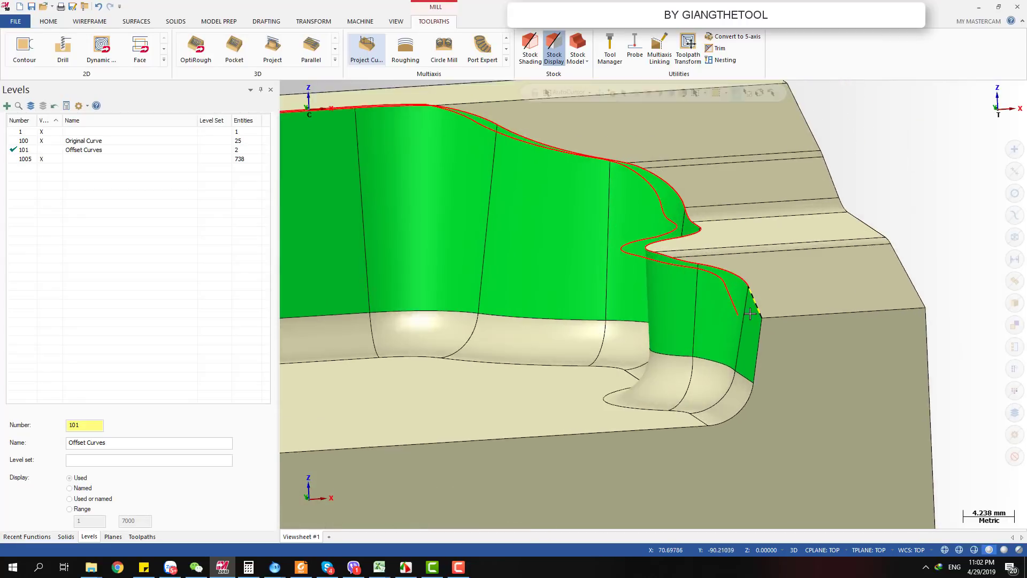
scroll(755, 317, "down", 1)
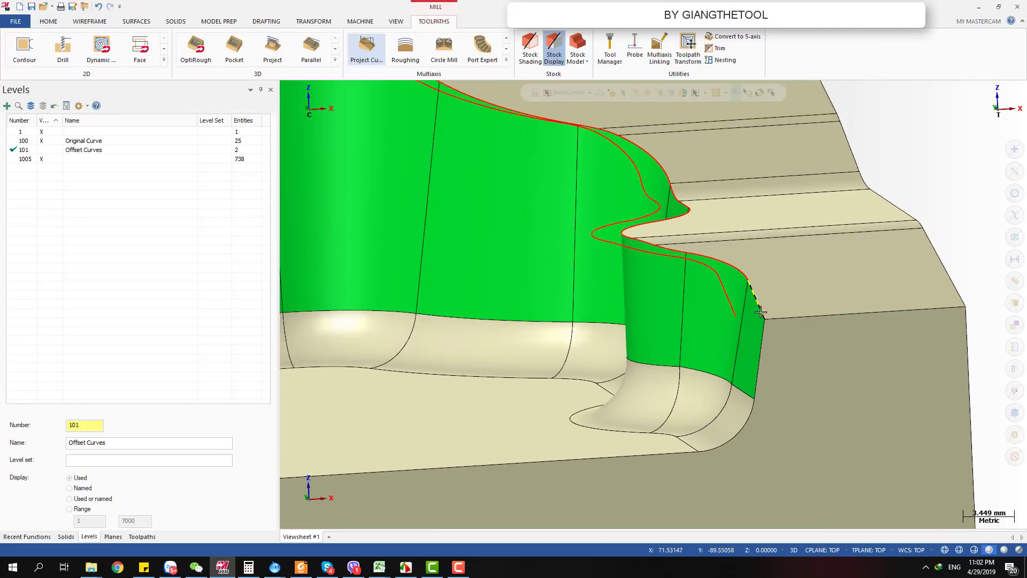
middle_click_drag(759, 302, 778, 310)
left_click(149, 535)
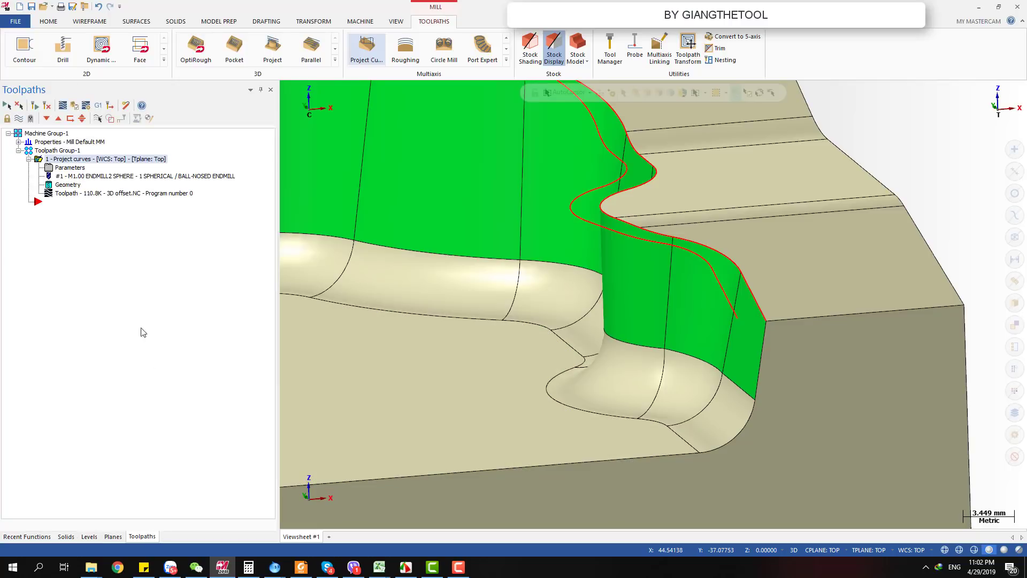
scroll(761, 266, "down", 1)
middle_click_drag(761, 266, 779, 283)
scroll(778, 284, "down", 2)
scroll(782, 301, "up", 1)
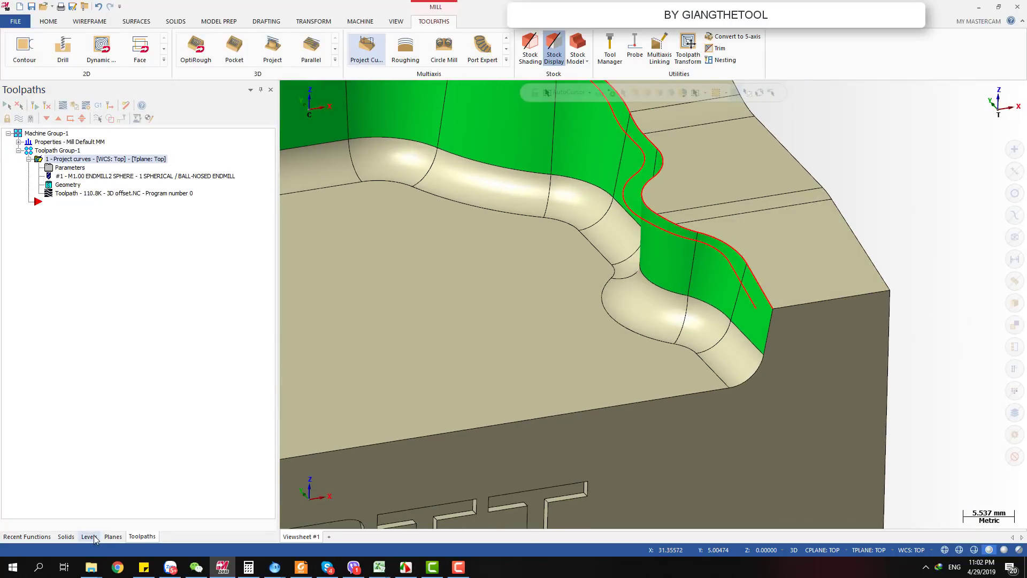
Show the Offset Curves level 101 and temporarily isolate its dashed curve with the rim curve to compare their positions.
left_click(113, 536)
left_click(90, 537)
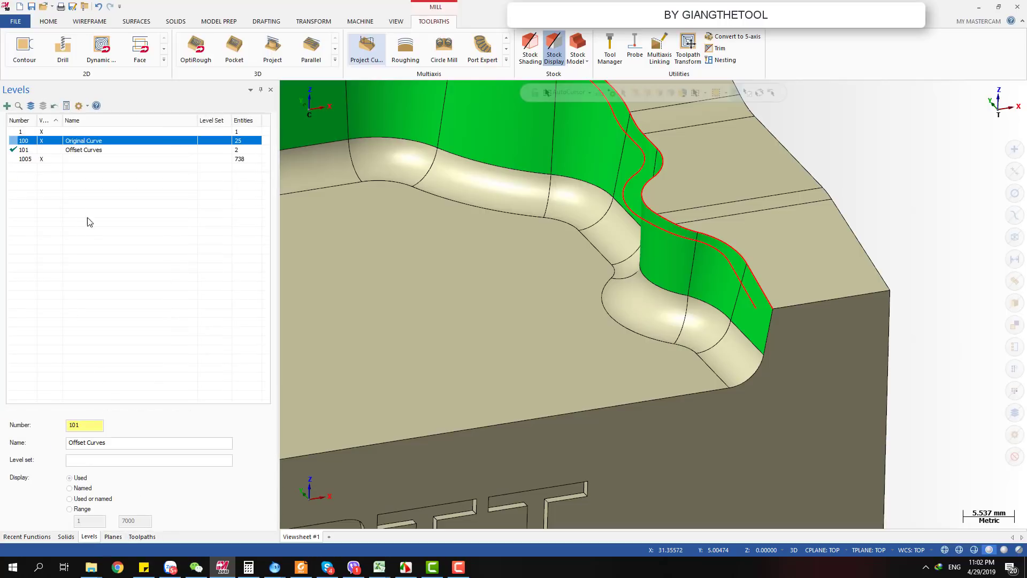
left_click(52, 151)
scroll(758, 360, "up", 4)
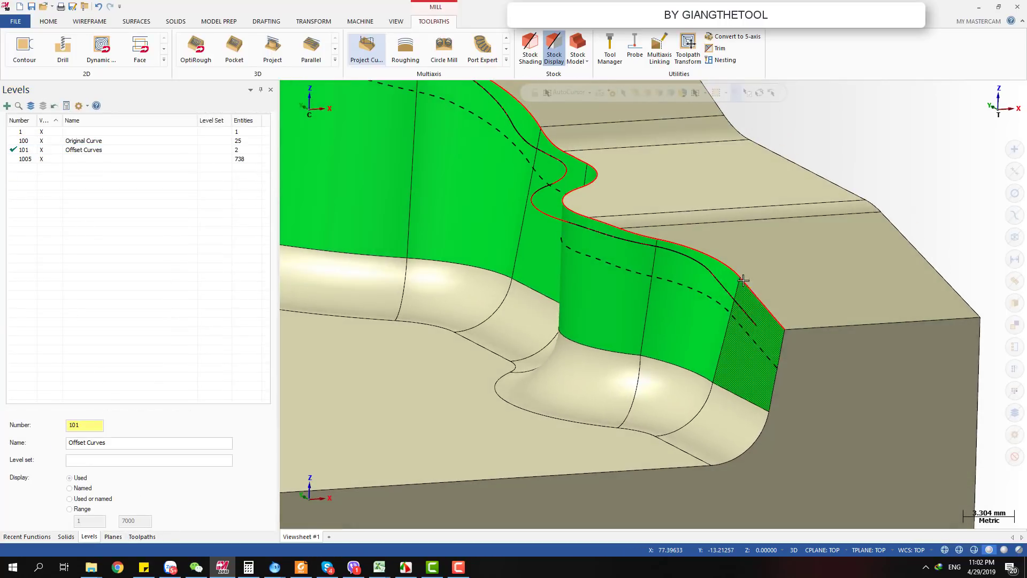
left_click(758, 360)
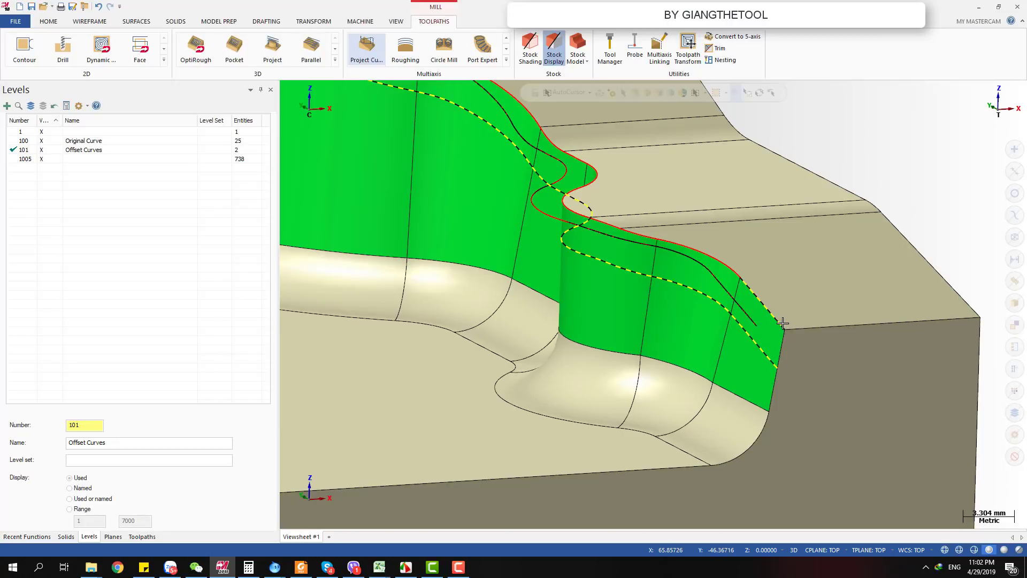
key("alt+e")
scroll(795, 328, "down", 6)
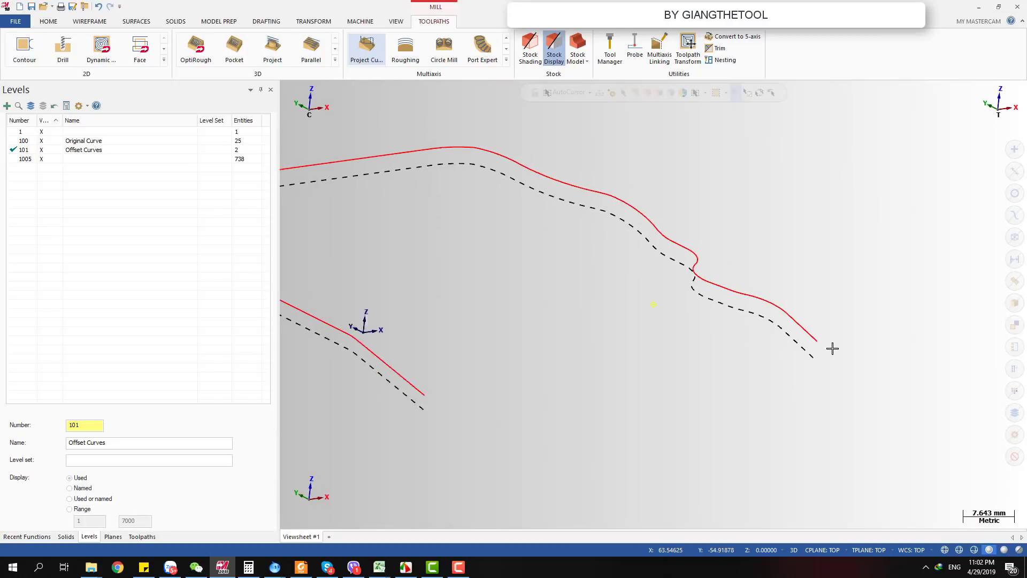
key("alt+e")
scroll(738, 332, "up", 5)
key("alt")
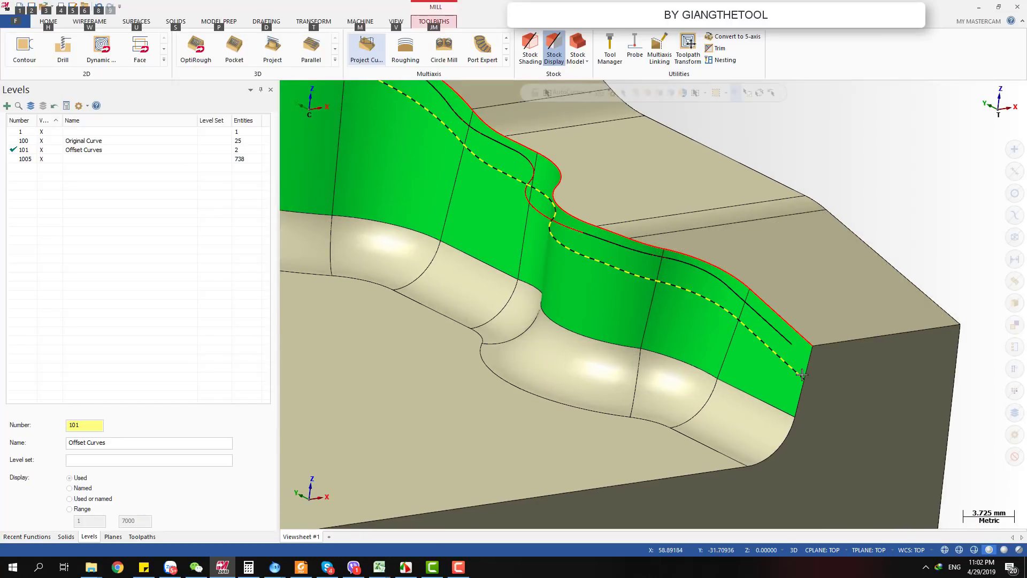
scroll(738, 332, "down", 2)
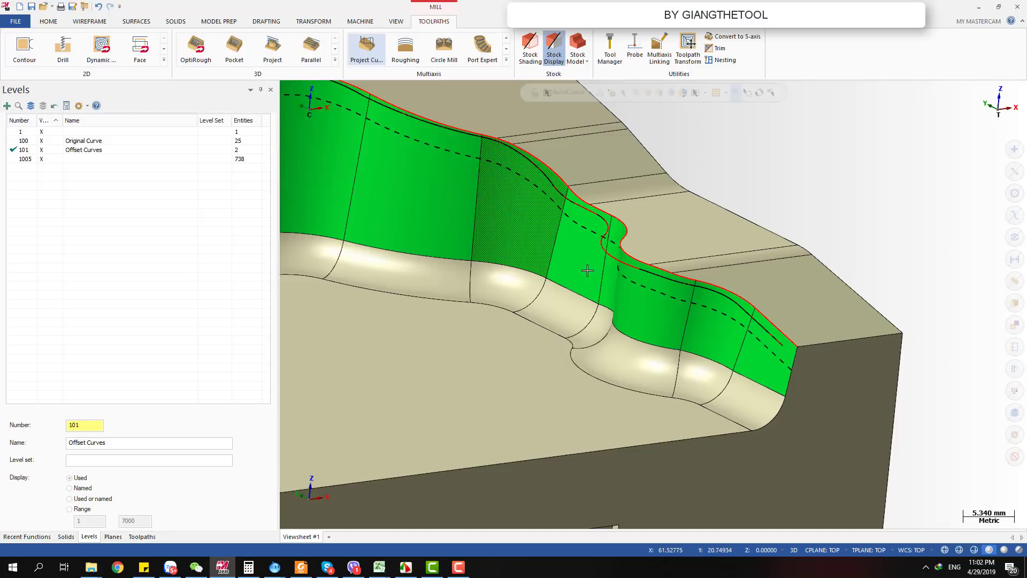
scroll(684, 310, "down", 2)
middle_click_drag(733, 343, 32, 180)
Hide levels 101 and 1005 and create level 1006 as the main level.
left_click(55, 141)
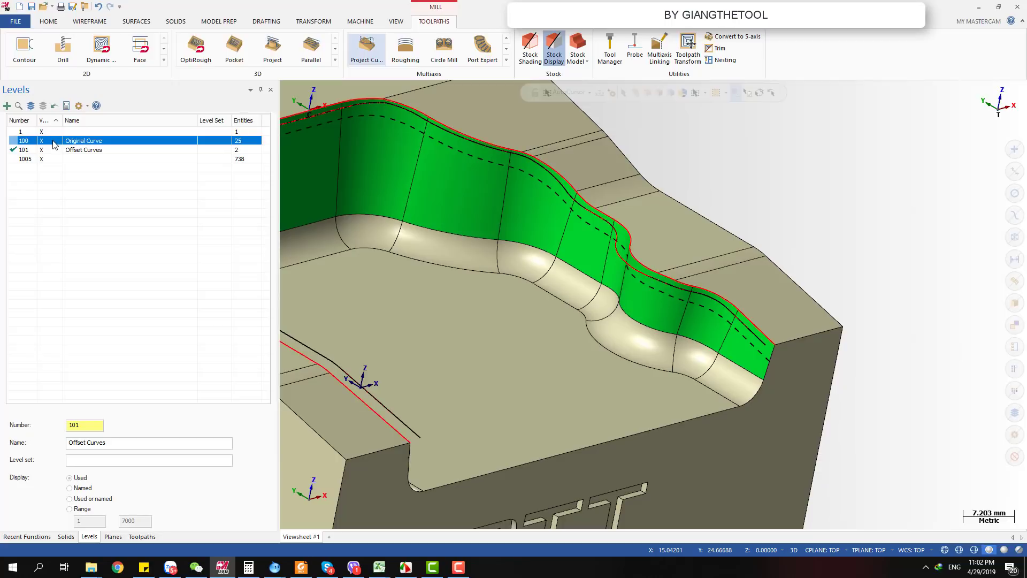
left_click(44, 151)
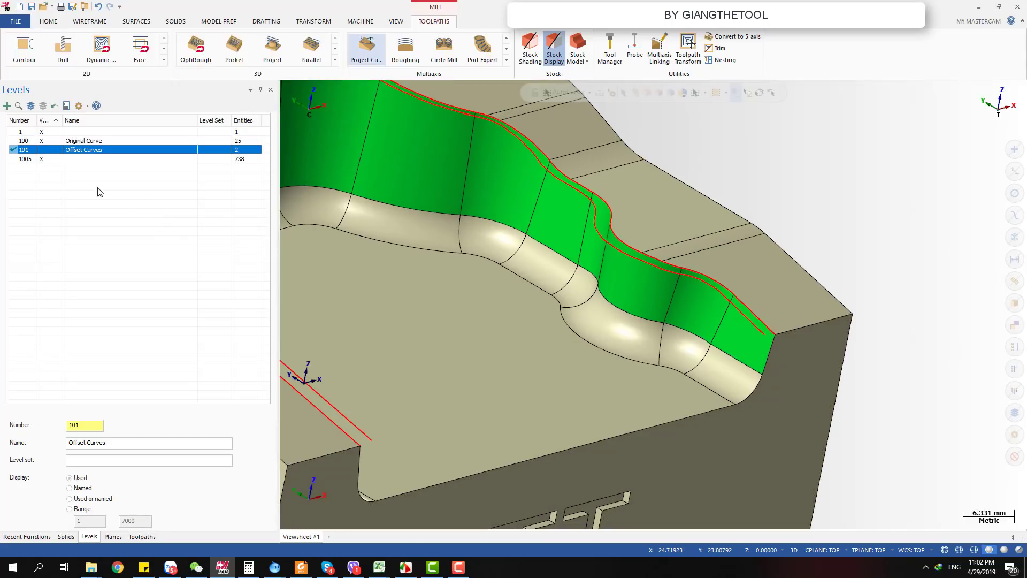
left_click(43, 159)
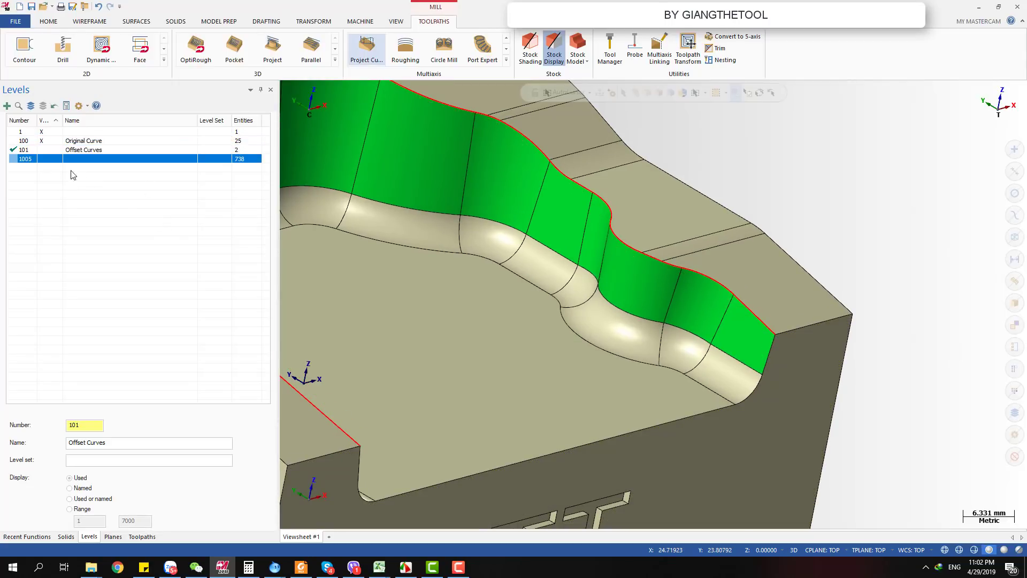
left_click(97, 425)
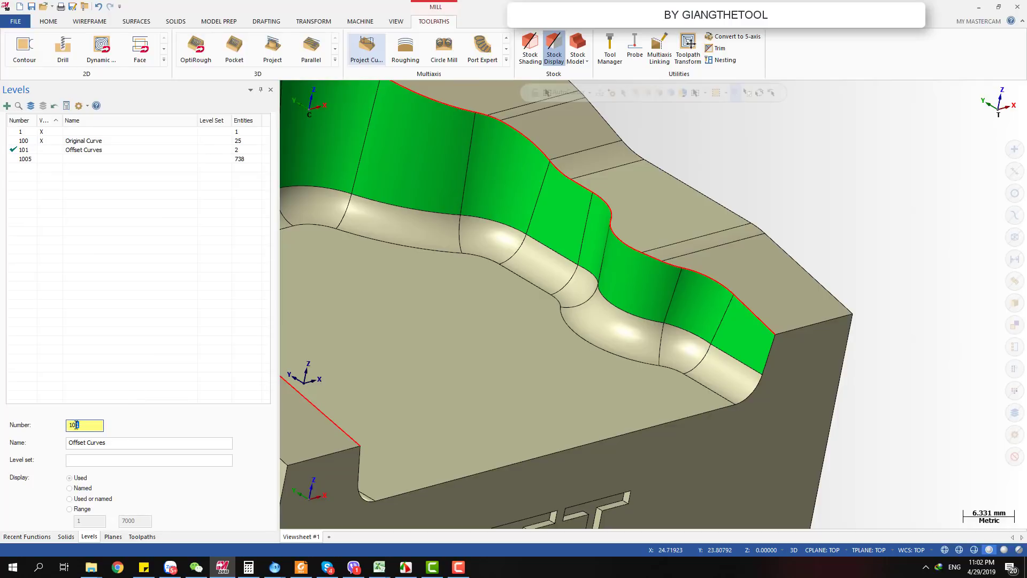
left_click(86, 442)
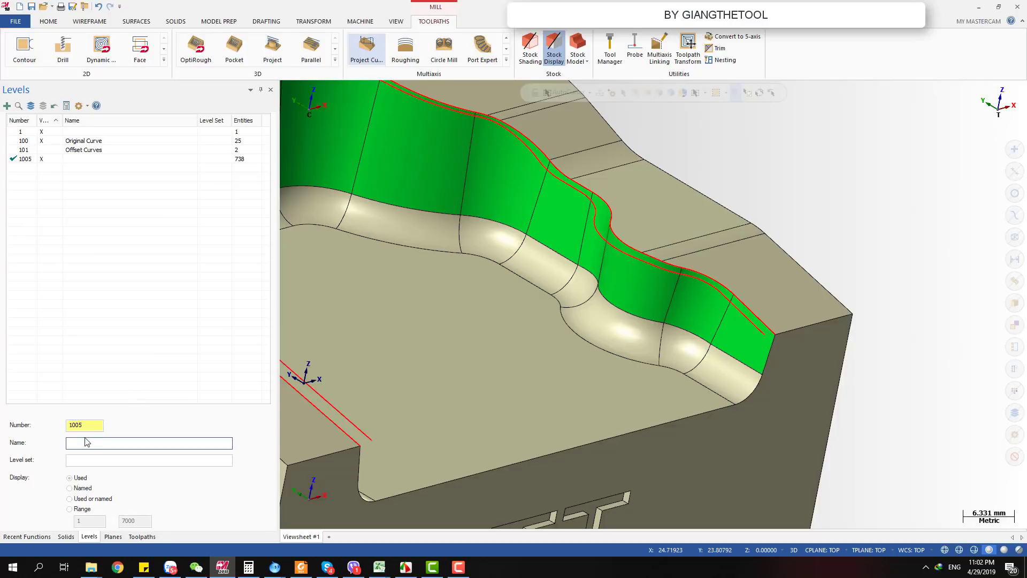
left_click(82, 425)
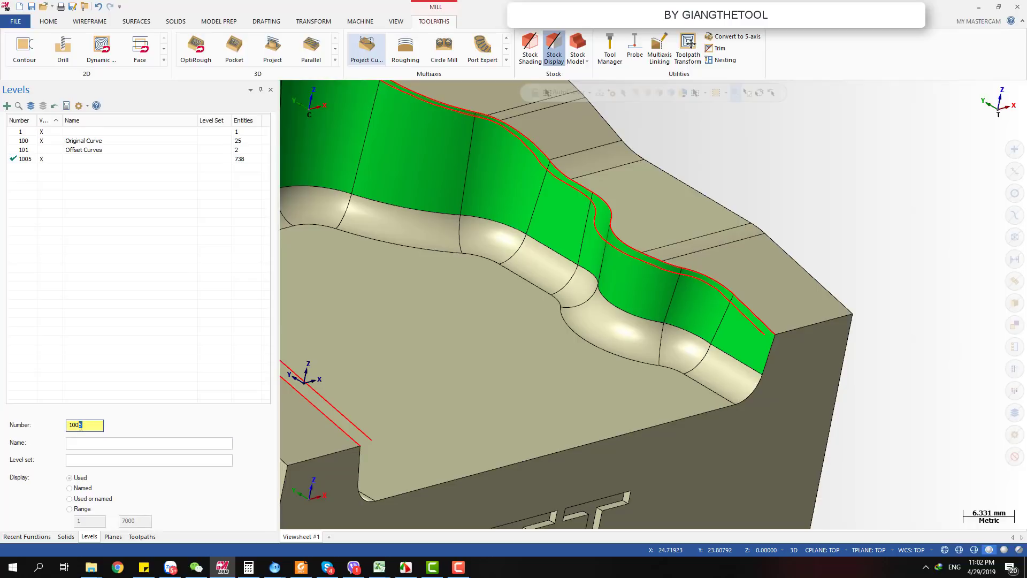
left_click(95, 441)
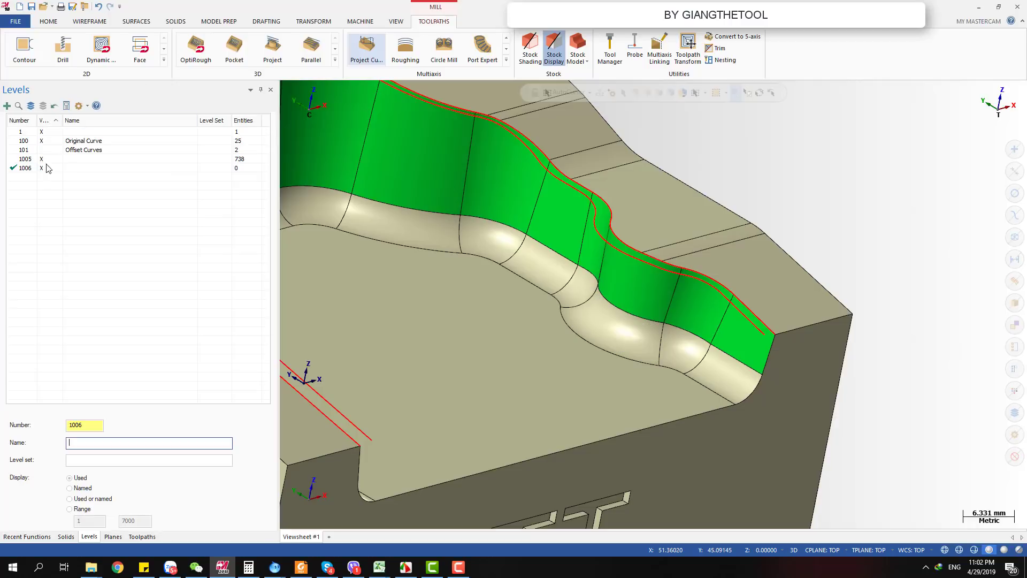
left_click(54, 161)
key("alt+F1")
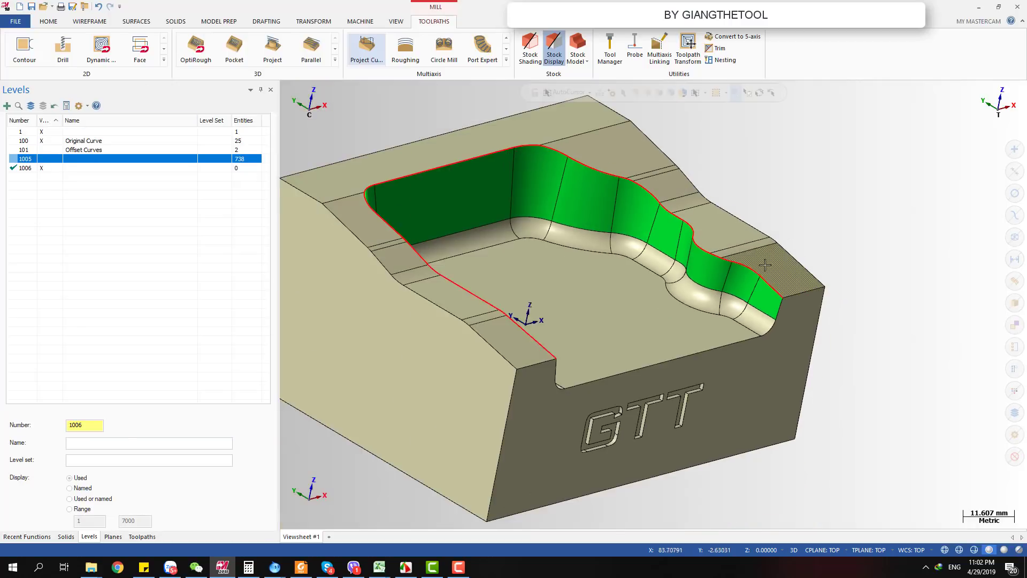
Duplicate the Project Curve operation in Toolpath Group-1 and select the copy.
left_click(142, 536)
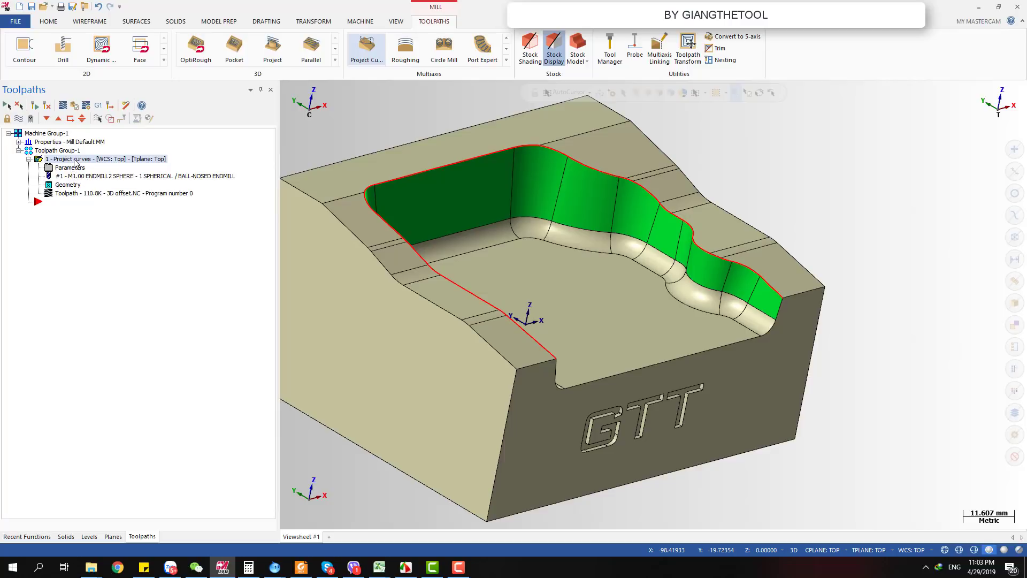
key("ctrl+v")
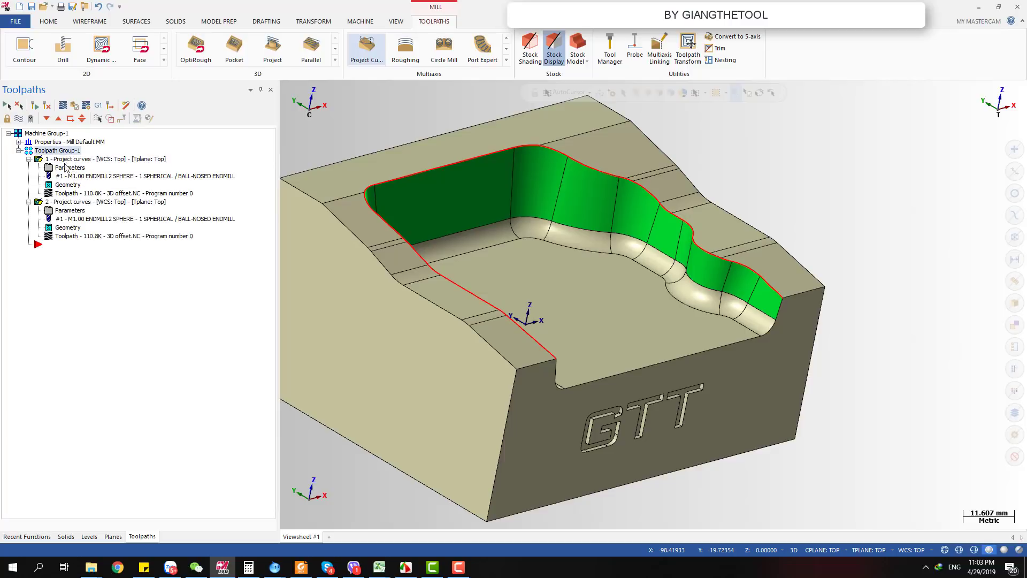
left_click(67, 202)
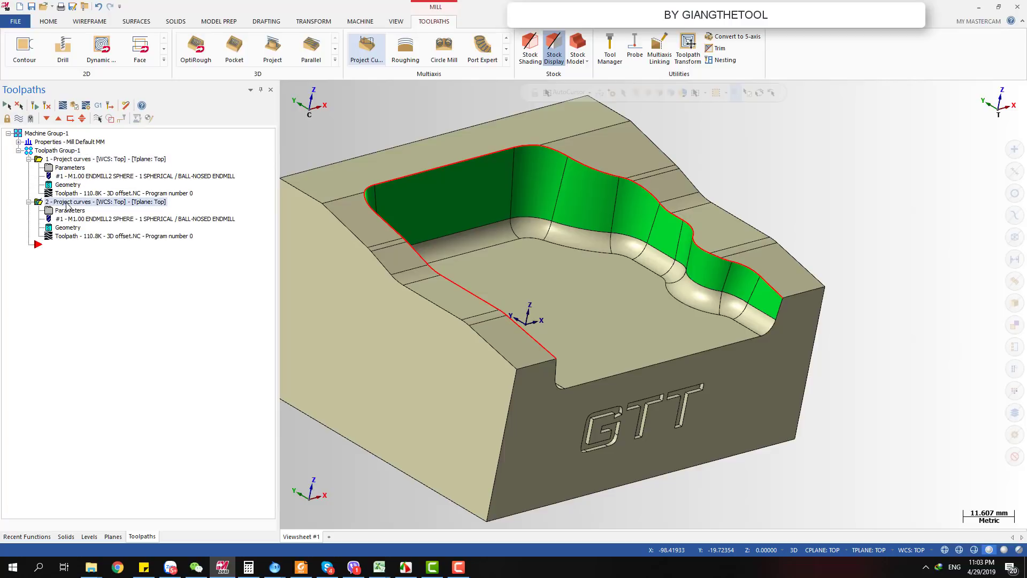
Backplot the duplicated Project Curve operation to its end and examine the path near the wall's open end.
left_click(73, 236)
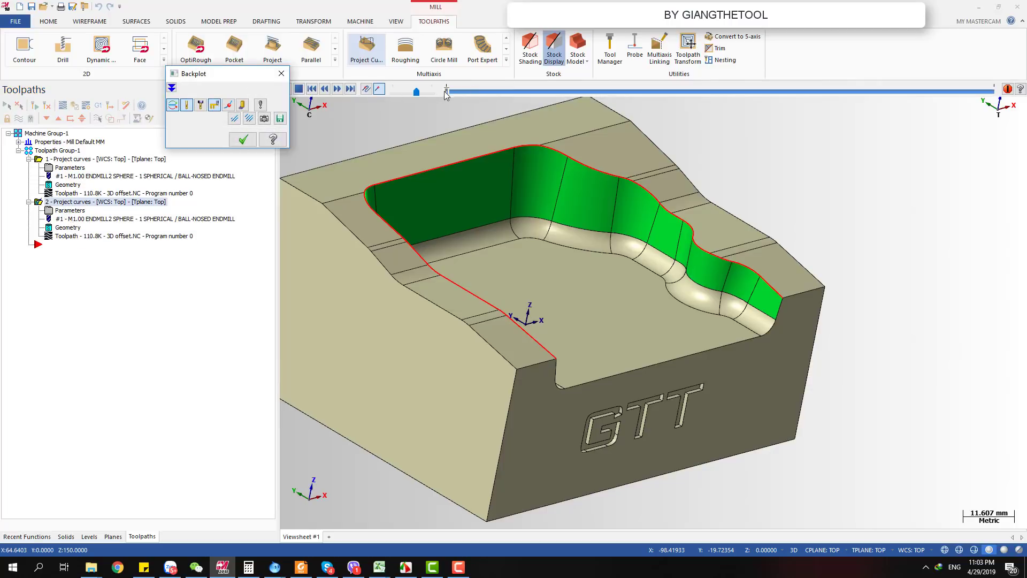
left_click_drag(448, 92, 553, 91)
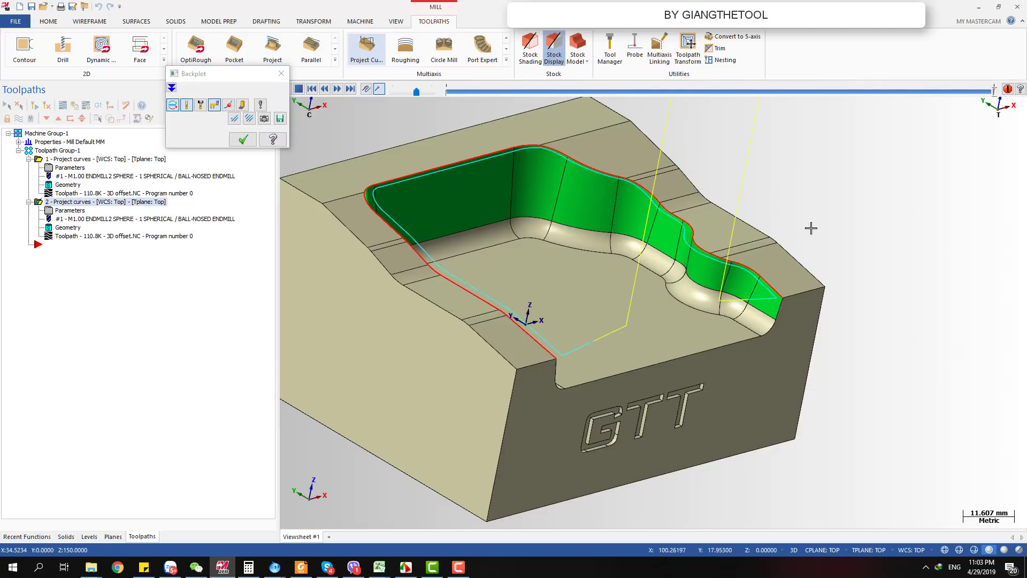
scroll(768, 287, "up", 3)
scroll(767, 286, "up", 5)
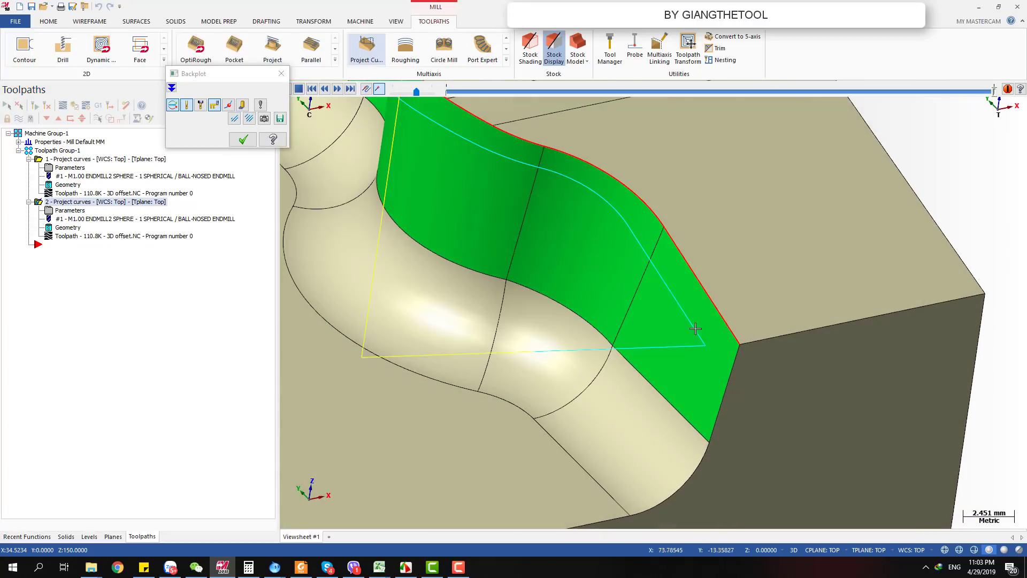
Set the duplicated Project Curve operation's drive surfaces offset to 0 and regenerate its toolpath.
key("Escape")
left_click(92, 237)
scroll(748, 325, "up", 1)
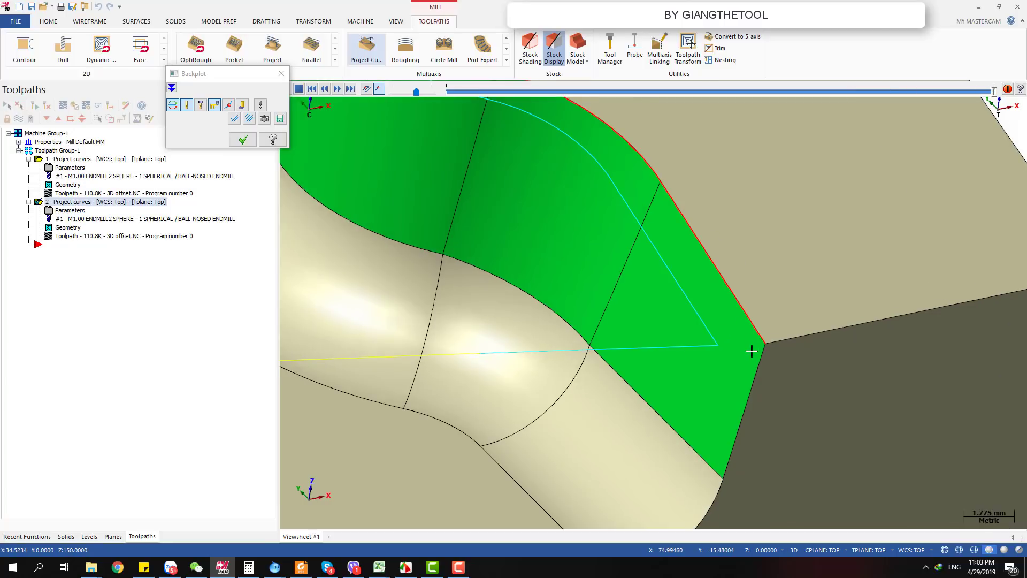
key("Escape")
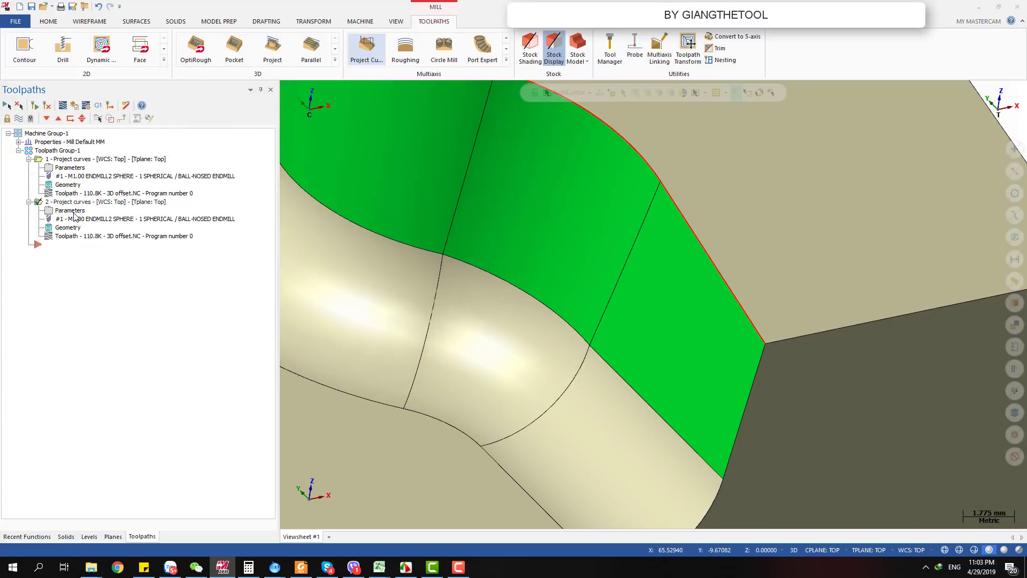
left_click(75, 211)
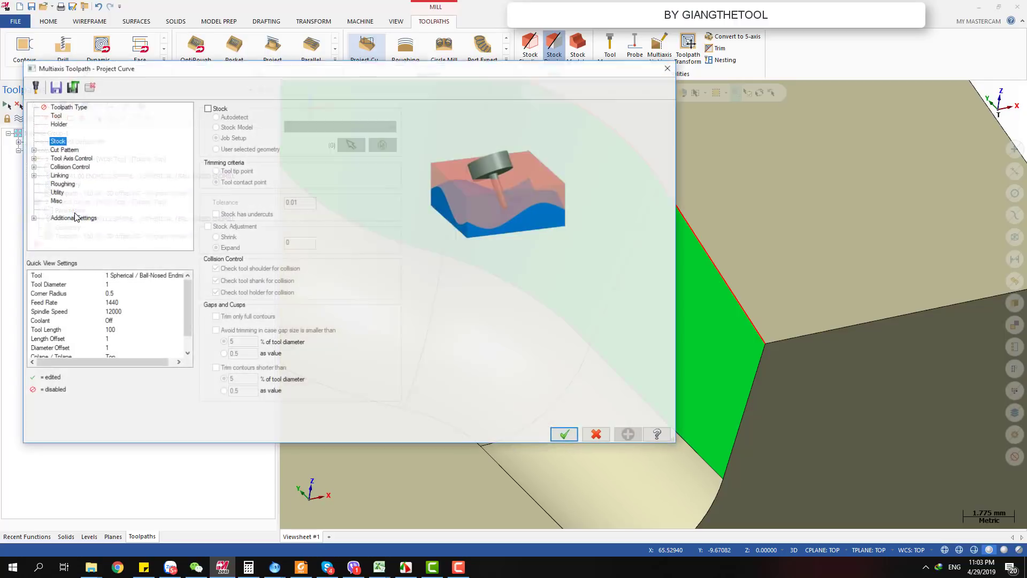
left_click(61, 150)
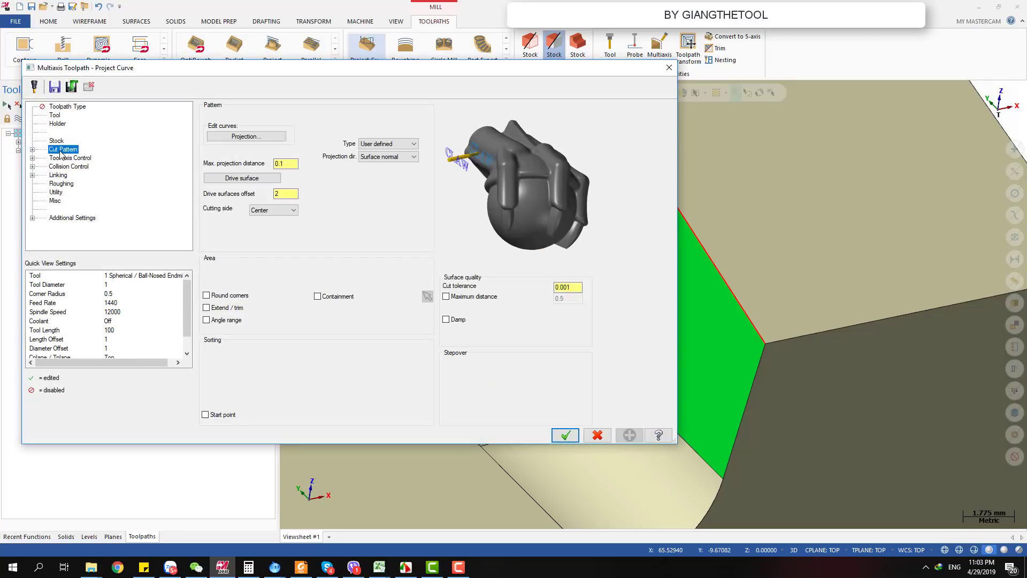
left_click(295, 166)
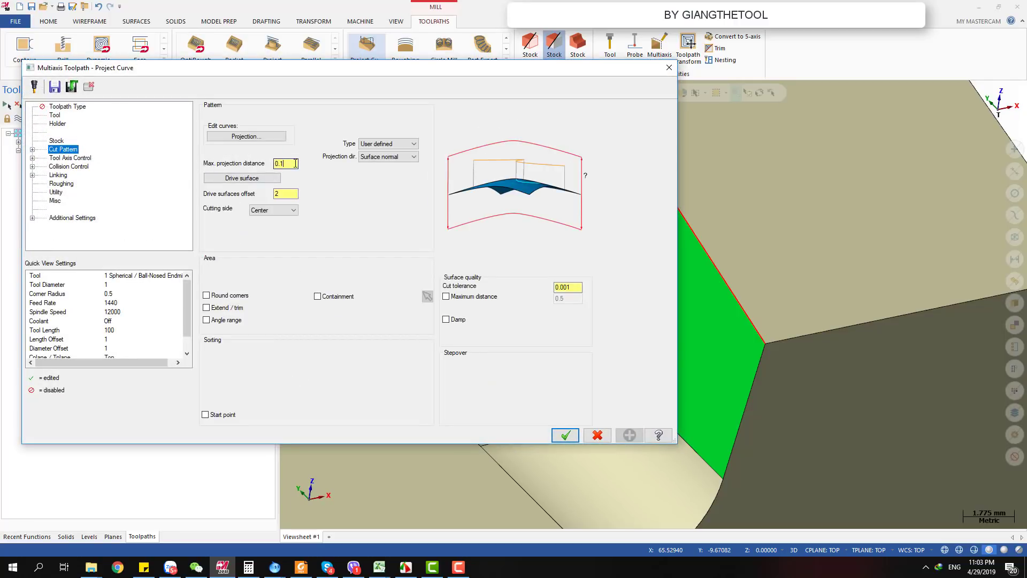
left_click(285, 193)
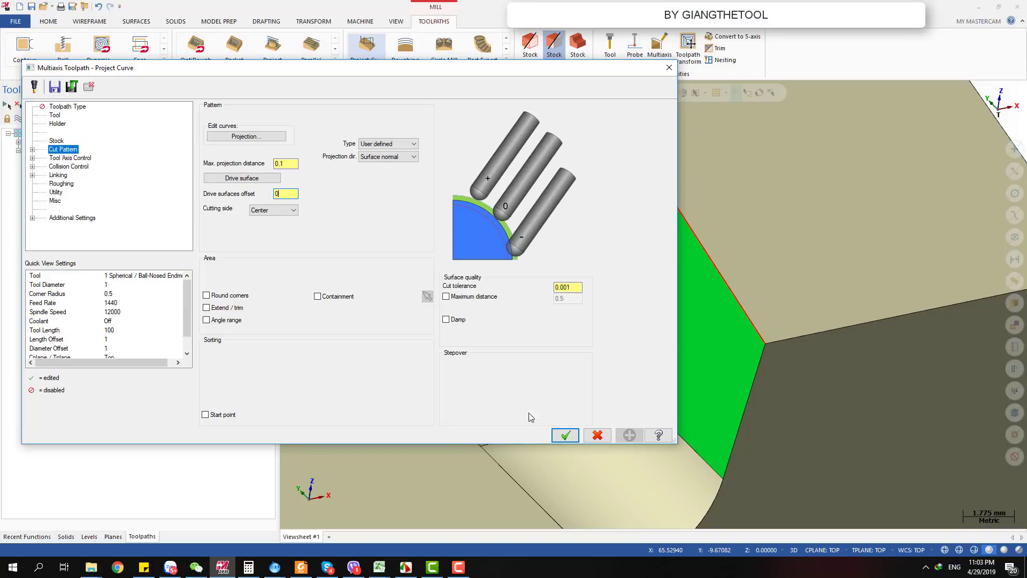
left_click(565, 434)
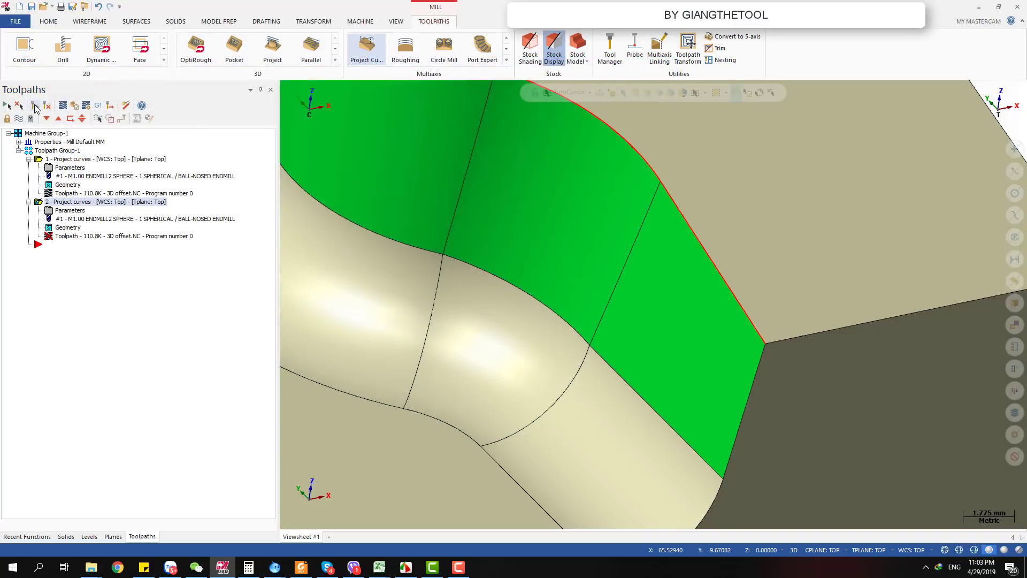
left_click(35, 106)
Backplot the regenerated Project Curve operation partway and examine how the tool tip follows the rim curve.
left_click(63, 105)
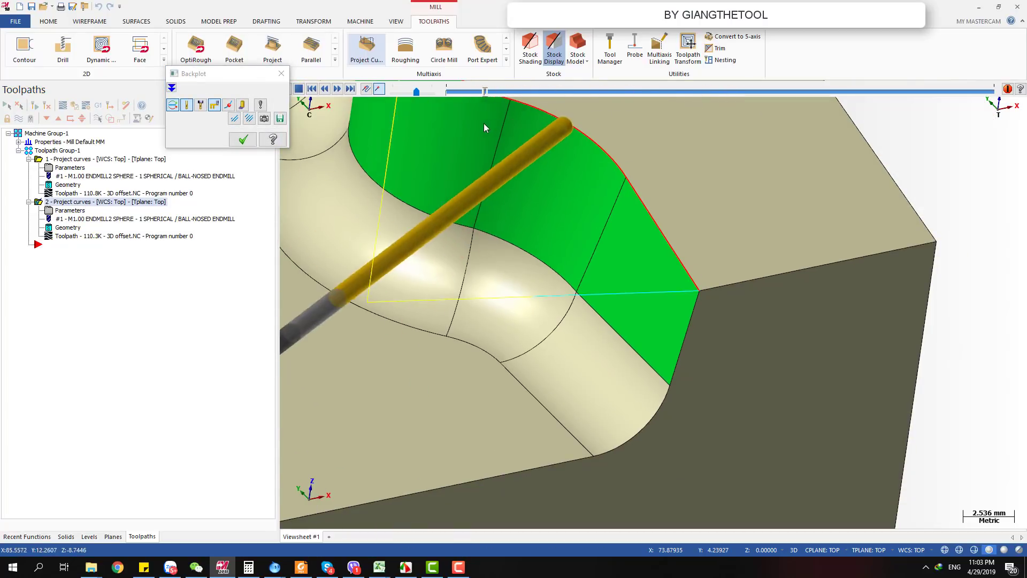
scroll(790, 331, "down", 3)
middle_click_drag(791, 331, 696, 252)
scroll(717, 262, "up", 2)
scroll(763, 203, "down", 3)
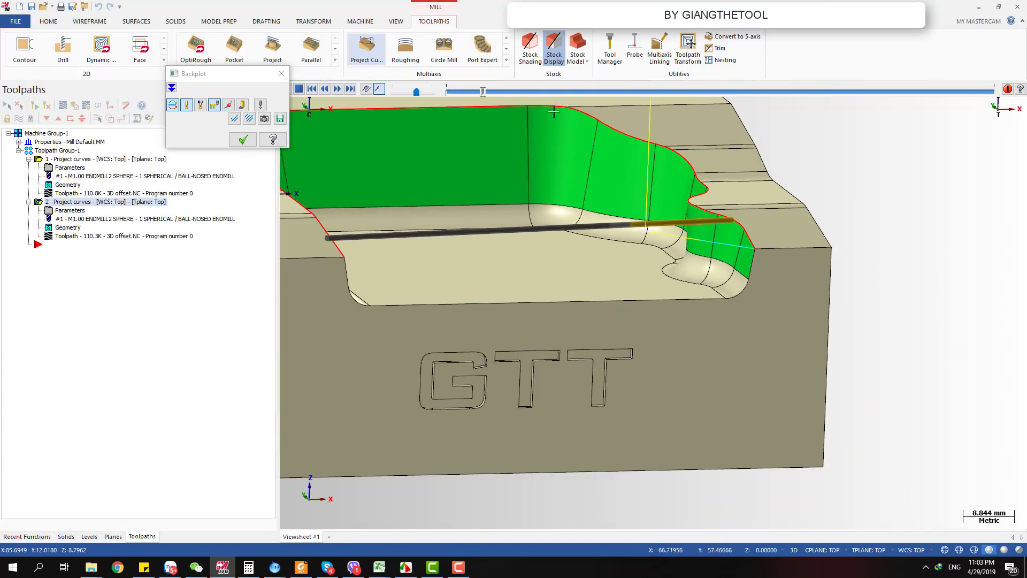
left_click_drag(481, 94, 767, 109)
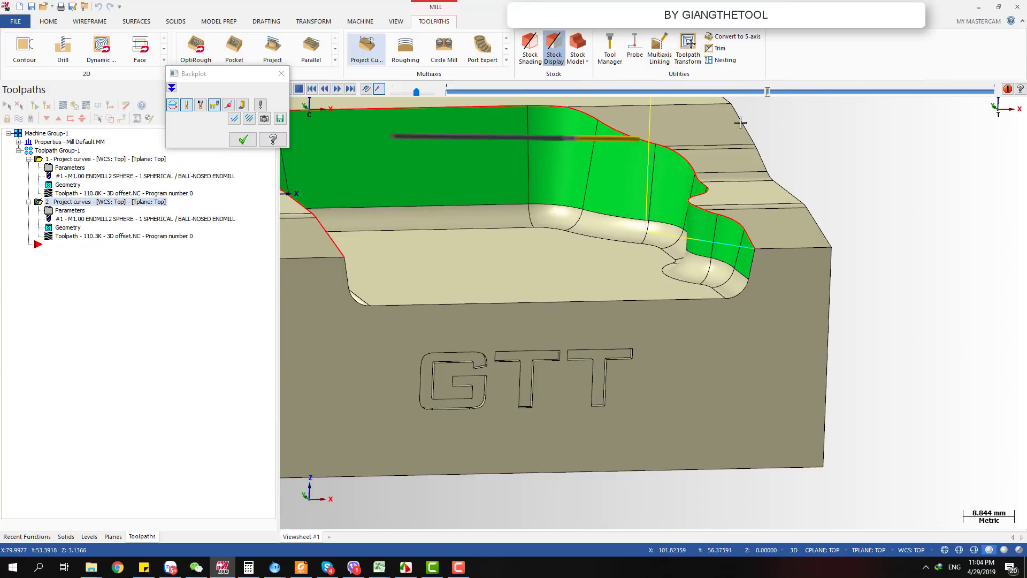
middle_click_drag(698, 143, 660, 179)
scroll(659, 135, "up", 2)
scroll(660, 179, "up", 1)
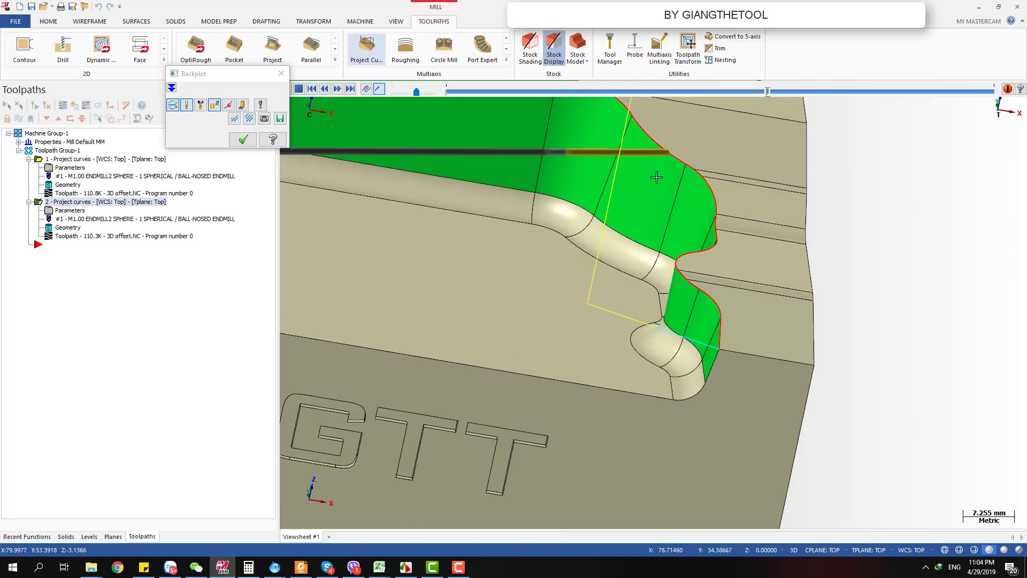
left_click(243, 139)
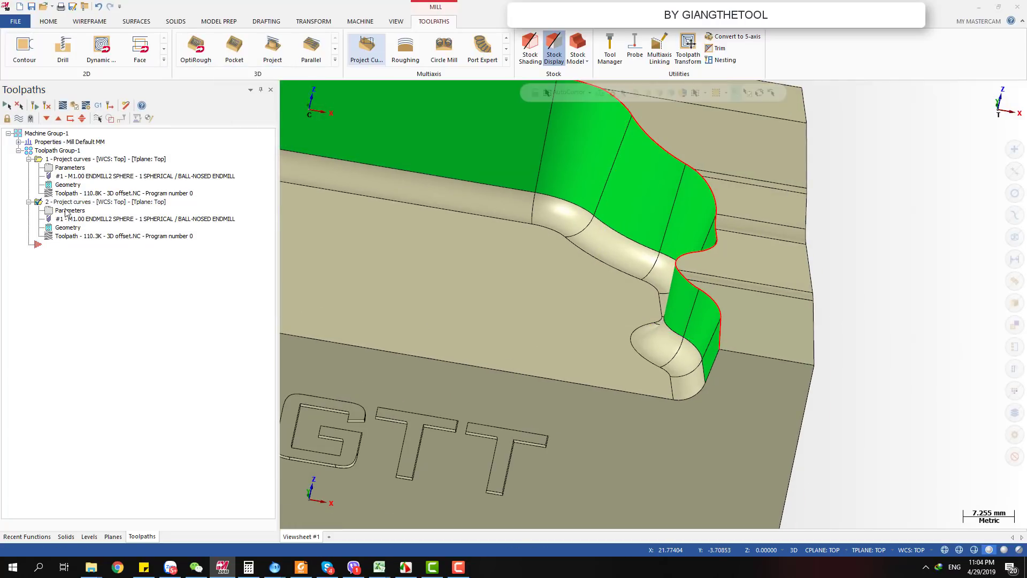
Set the duplicated operation's cutting side to Left, adjust the cutting side offset, and regenerate its toolpath.
left_click(65, 212)
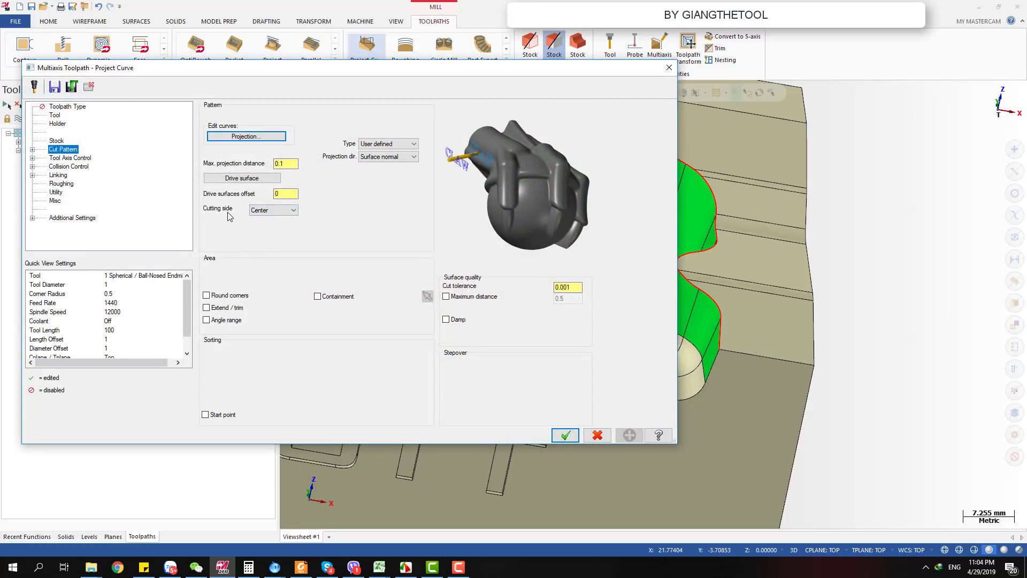
left_click(273, 211)
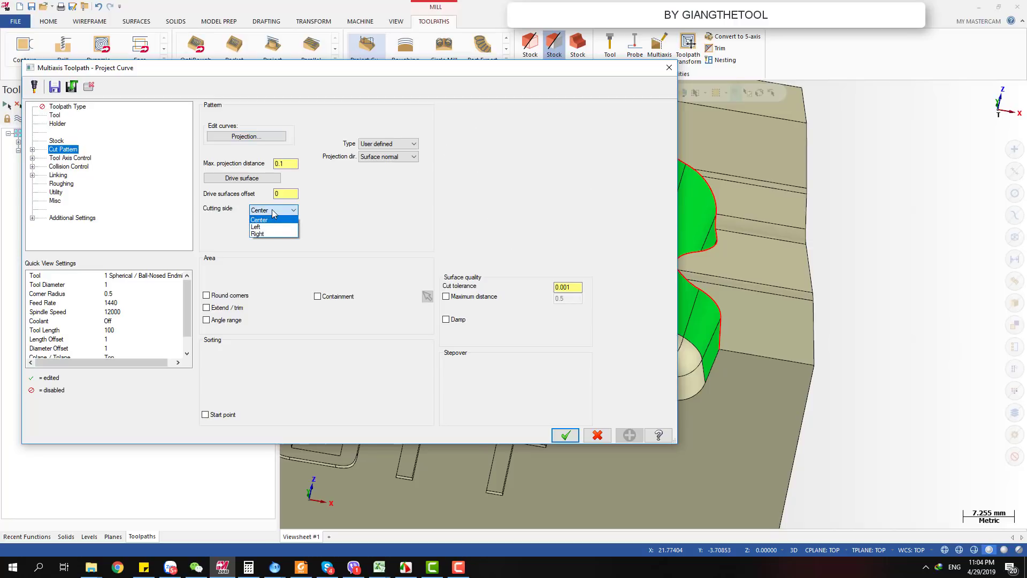
left_click(268, 227)
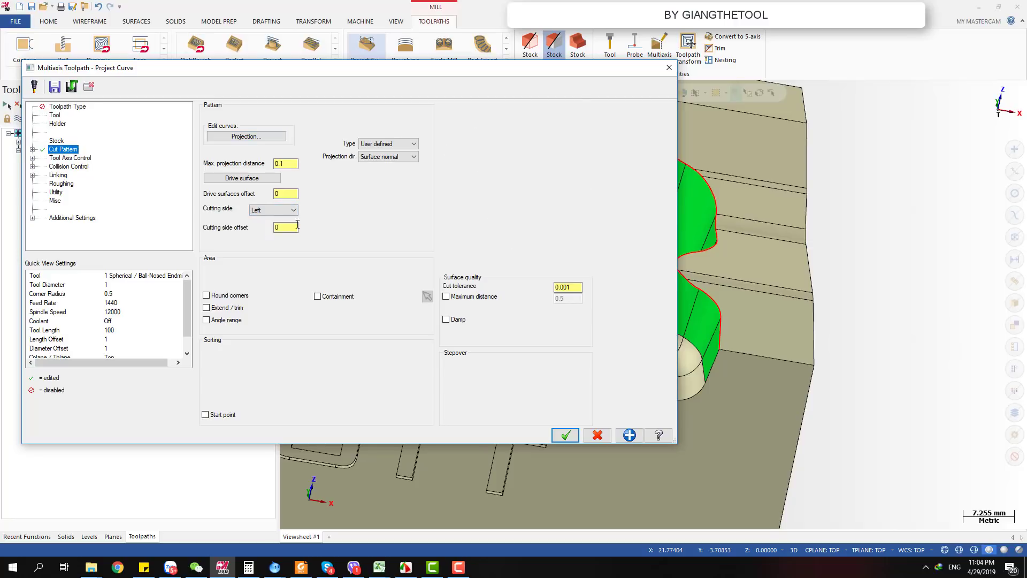
left_click_drag(591, 72, 475, 86)
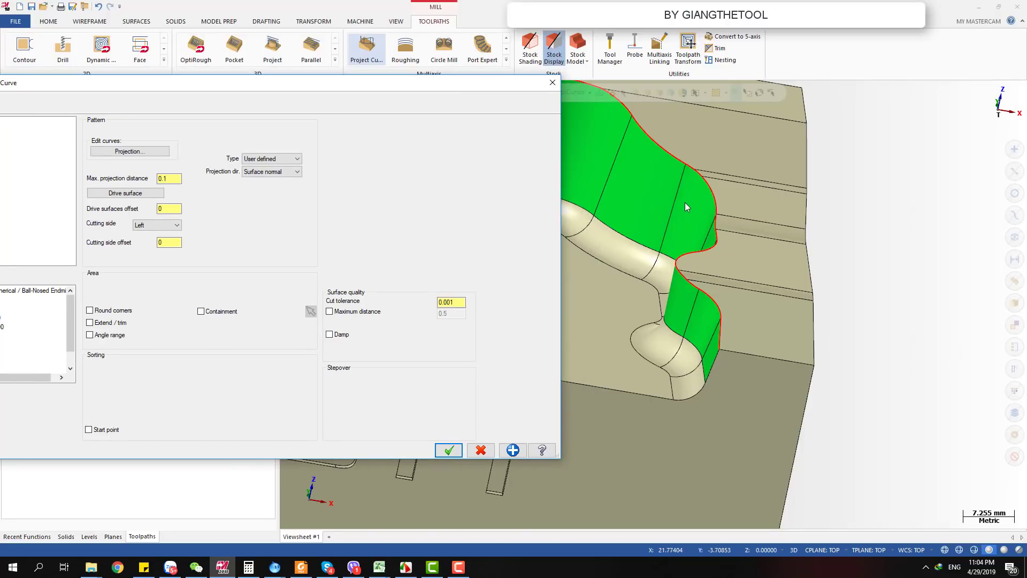
left_click_drag(460, 83, 716, 54)
double_click(418, 213)
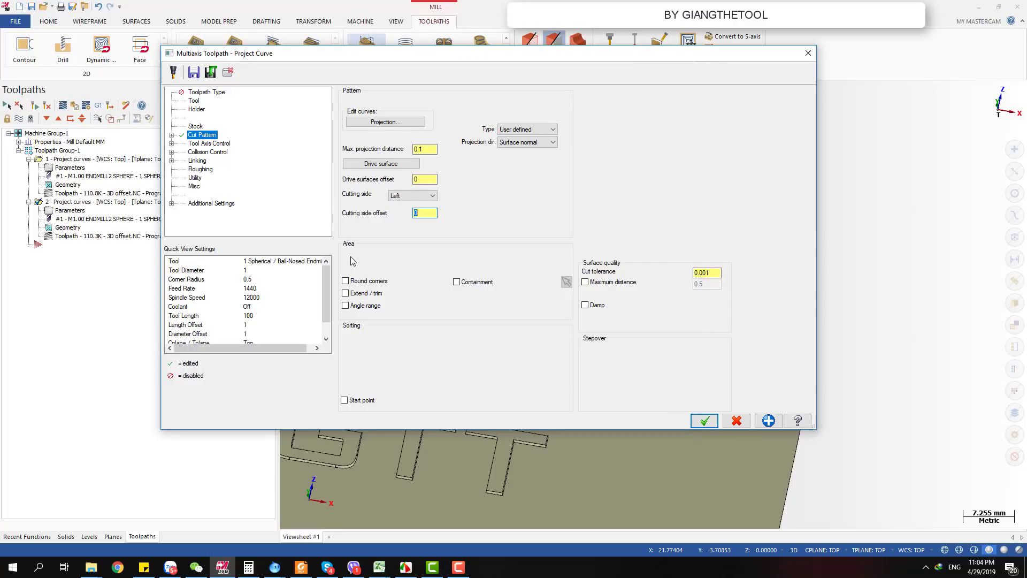
left_click(426, 212)
left_click(705, 421)
left_click(35, 106)
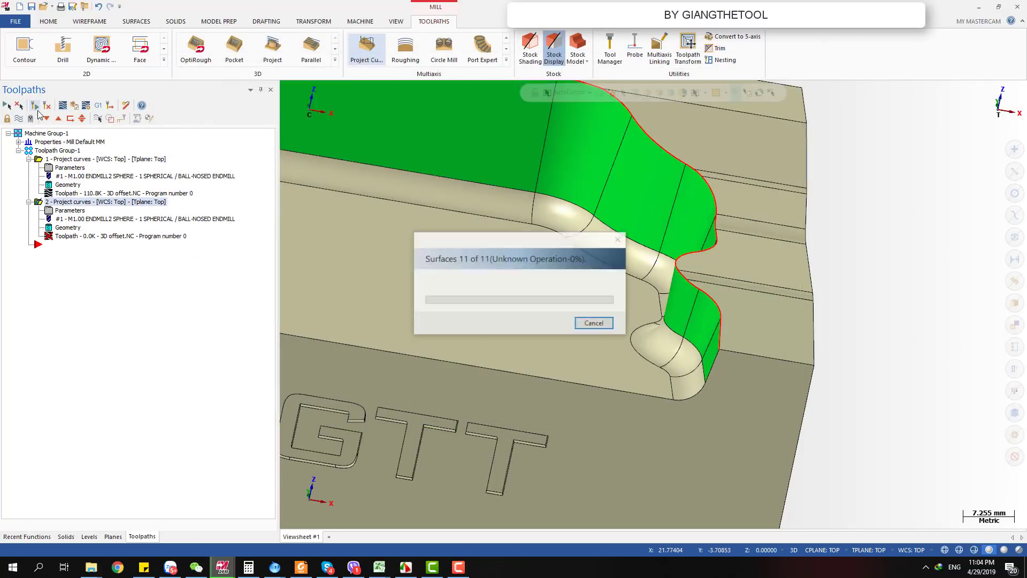
Backplot the side-offset toolpath partway along the green wall and examine the tool's contact around the curved bends.
left_click(84, 237)
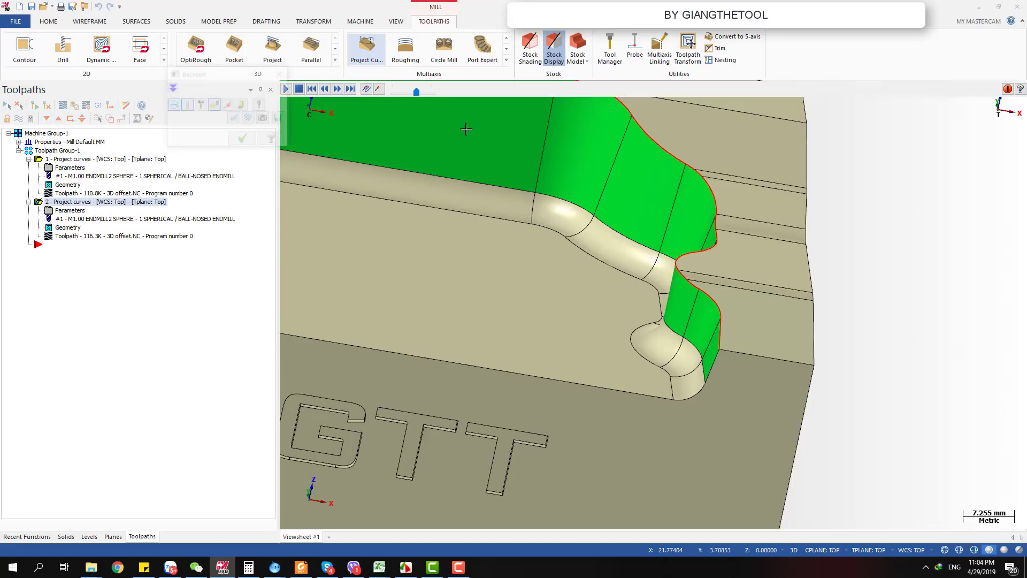
left_click_drag(448, 91, 513, 90)
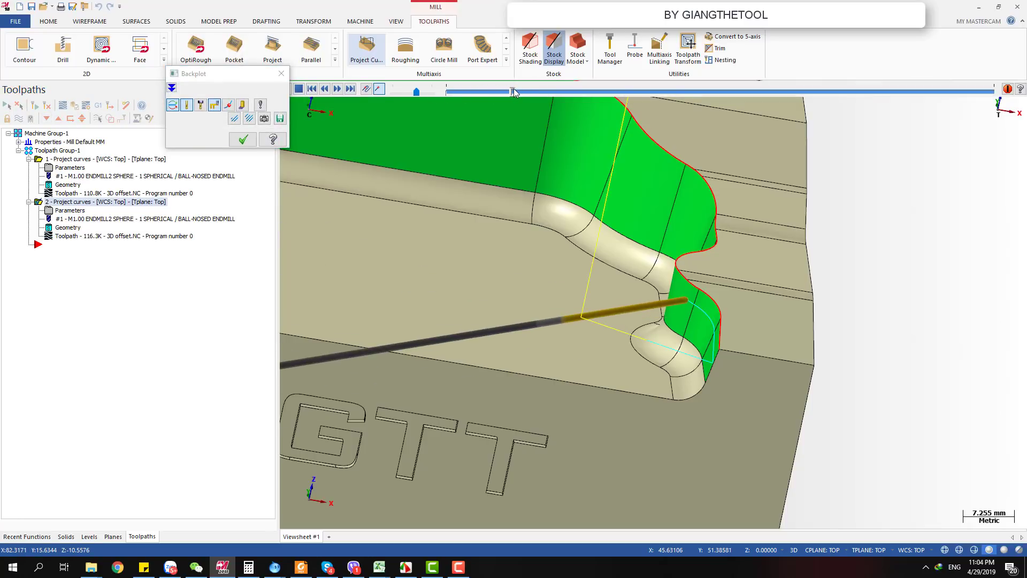
scroll(619, 248, "up", 4)
middle_click_drag(677, 245, 708, 302)
scroll(719, 248, "down", 4)
middle_click_drag(719, 249, 780, 309)
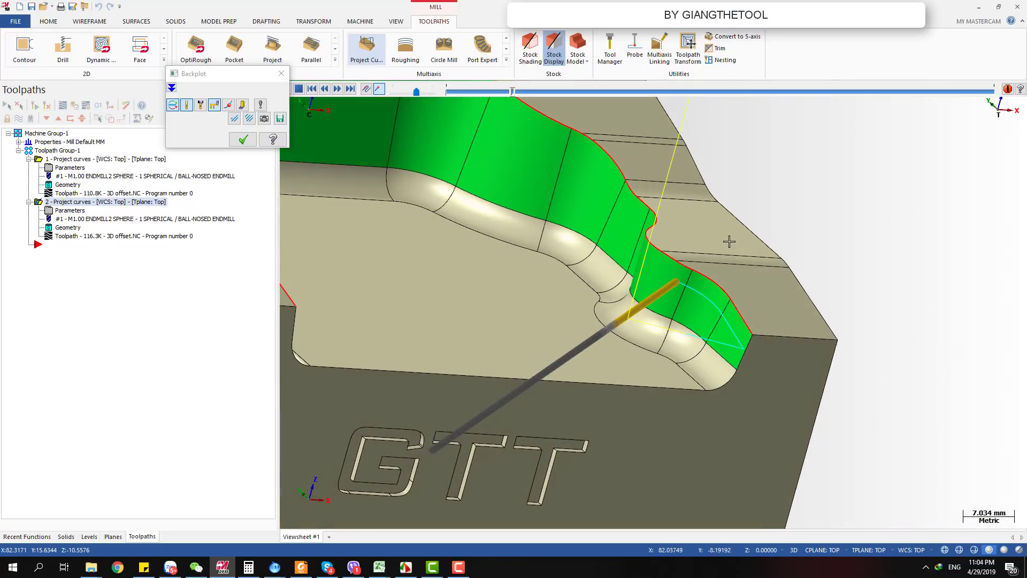
left_click_drag(514, 92, 698, 100)
scroll(616, 198, "up", 15)
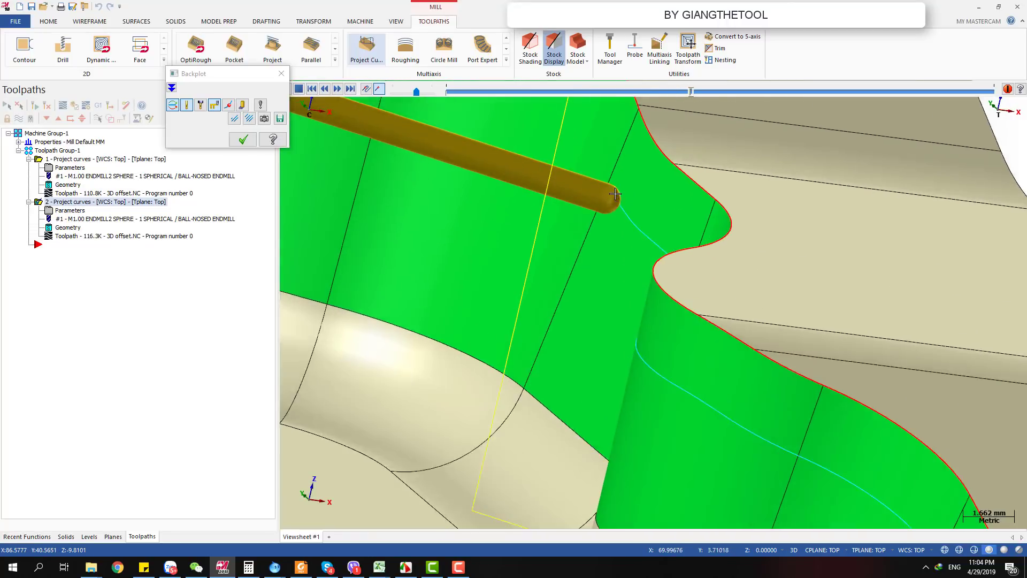
scroll(615, 194, "up", 6)
middle_click_drag(630, 198, 649, 223)
scroll(621, 227, "down", 17)
scroll(653, 228, "down", 7)
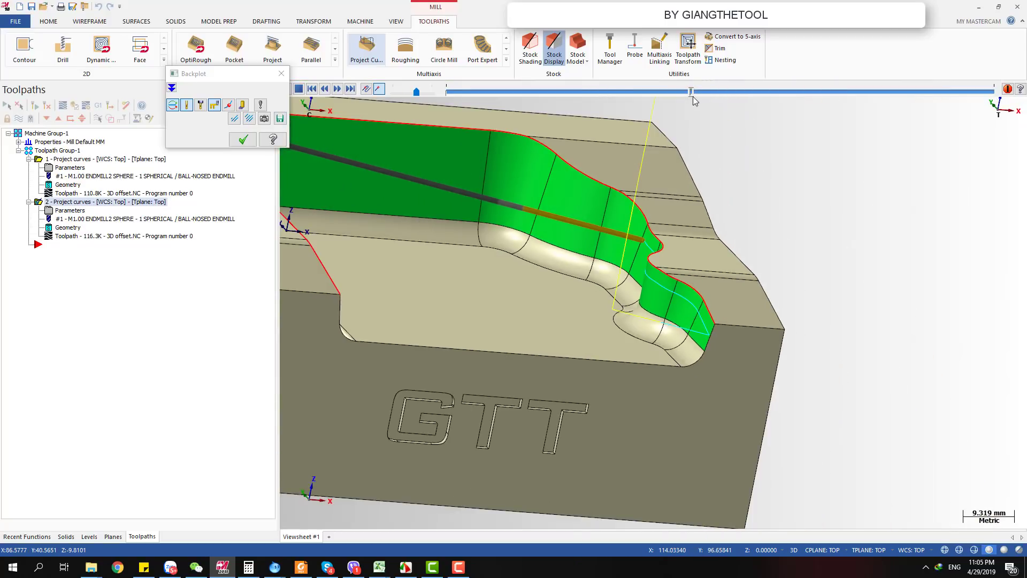
Run the backplot to its end and inspect the complete offset path around the pocket walls.
left_click_drag(703, 92, 996, 119)
middle_click_drag(657, 346, 648, 301)
scroll(704, 309, "up", 8)
scroll(697, 312, "up", 3)
scroll(719, 338, "down", 12)
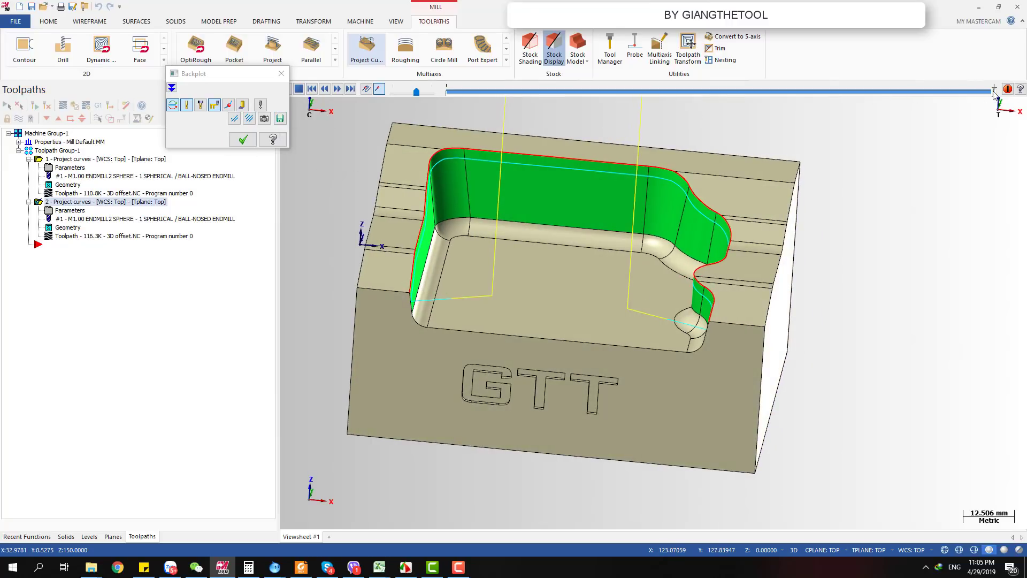
Rewind the backplot to a point on the last side wall and save the partial path as geometry on level 1006.
left_click_drag(993, 92, 832, 92)
left_click_drag(775, 111, 955, 122)
middle_click_drag(792, 204, 746, 194)
scroll(941, 69, "up", 4)
scroll(965, 107, "up", 2)
scroll(965, 186, "down", 3)
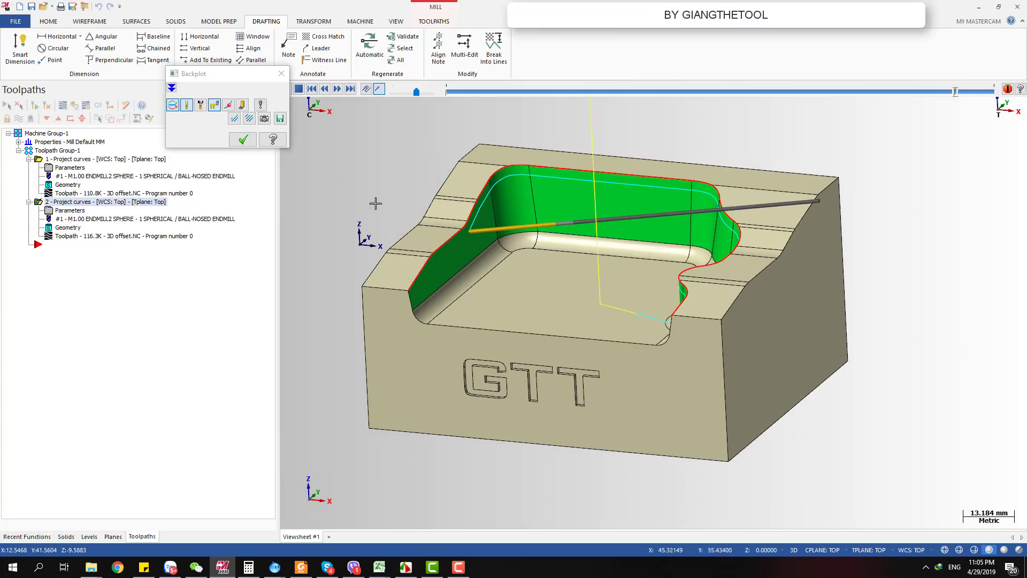
left_click(280, 119)
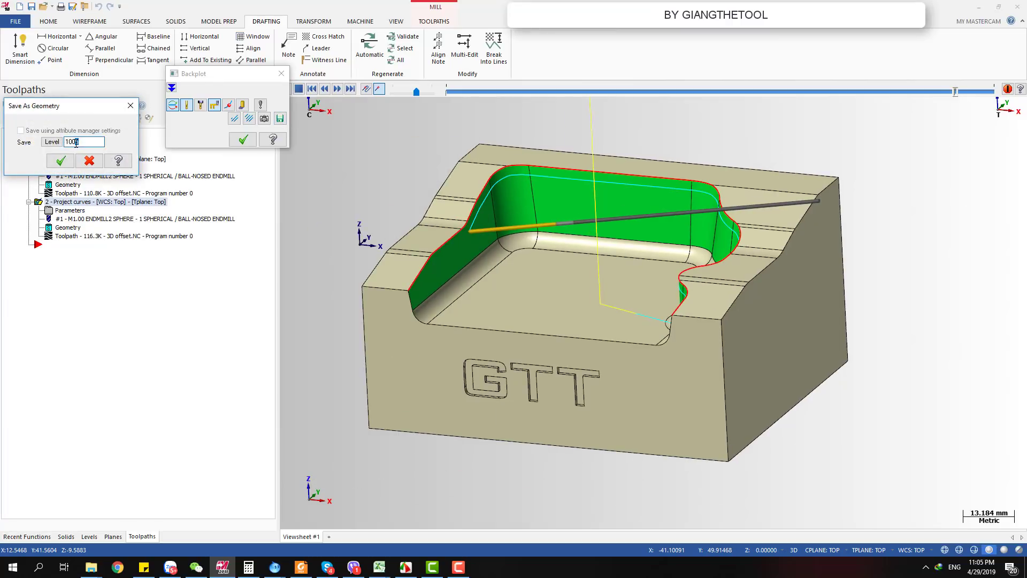
left_click(61, 160)
left_click(243, 140)
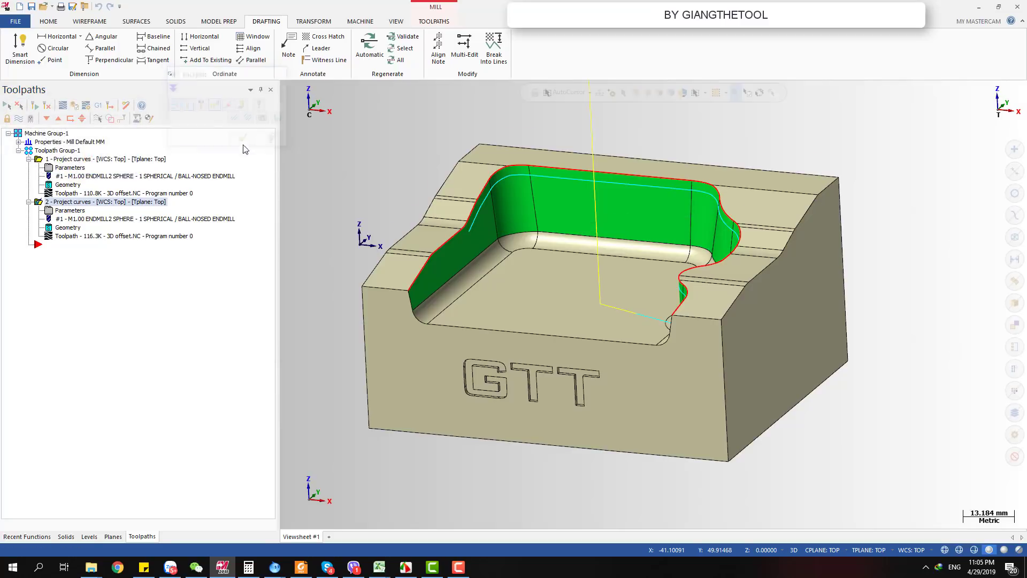
Make level 1006 visible and inspect where the saved backplot curve stops along the pocket wall.
left_click(89, 536)
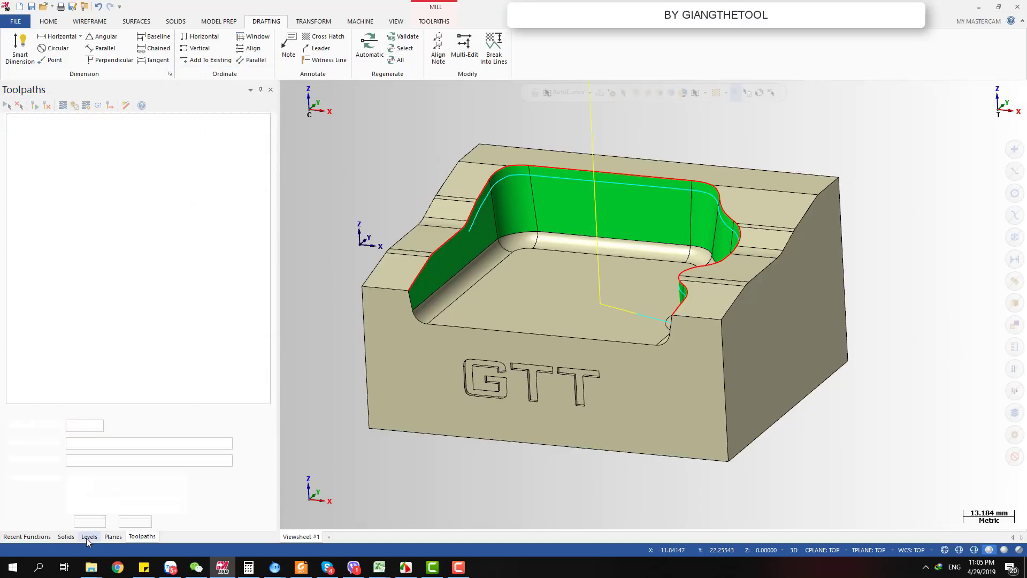
left_click(46, 168)
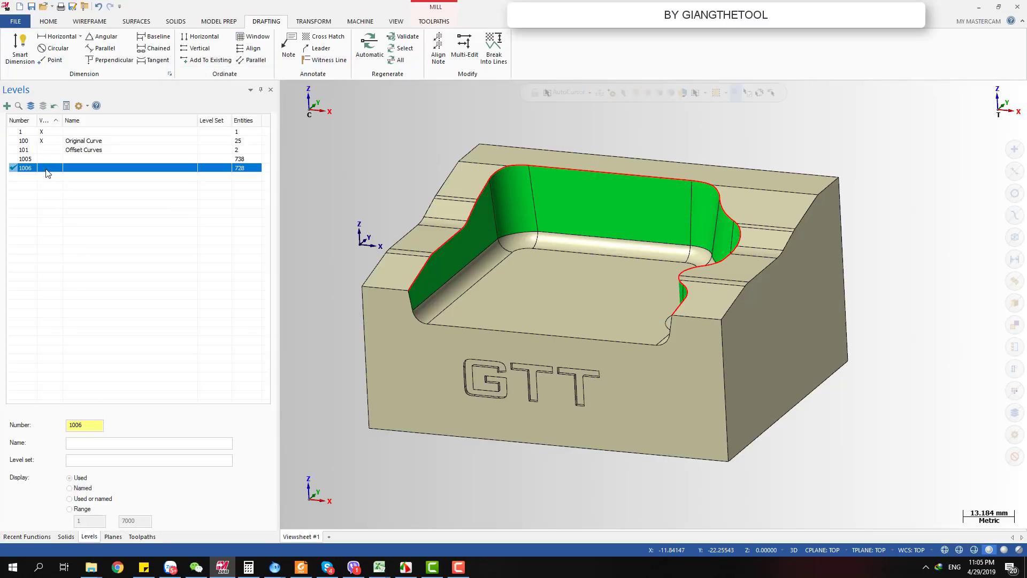
left_click(43, 168)
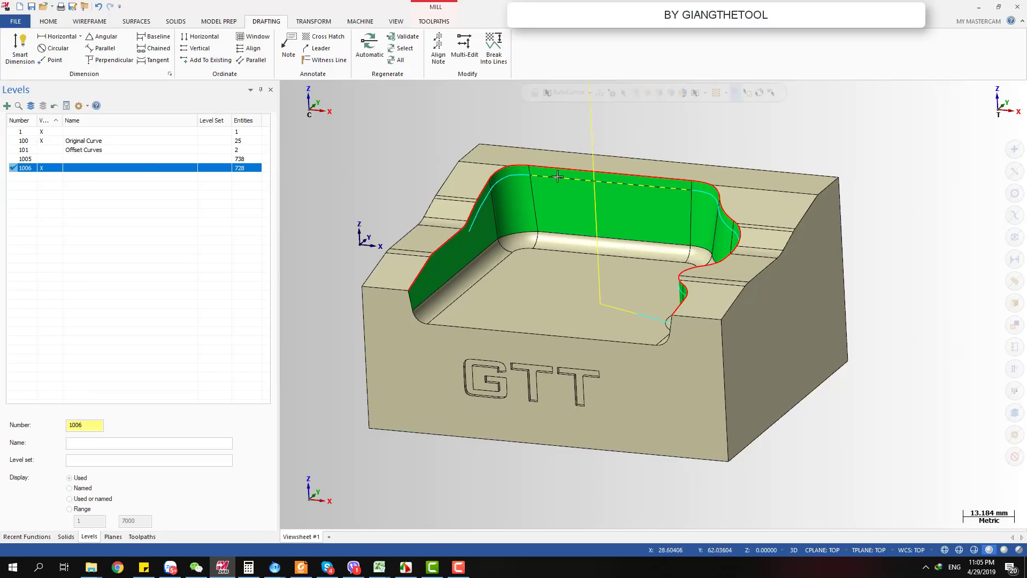
middle_click_drag(664, 160, 619, 255)
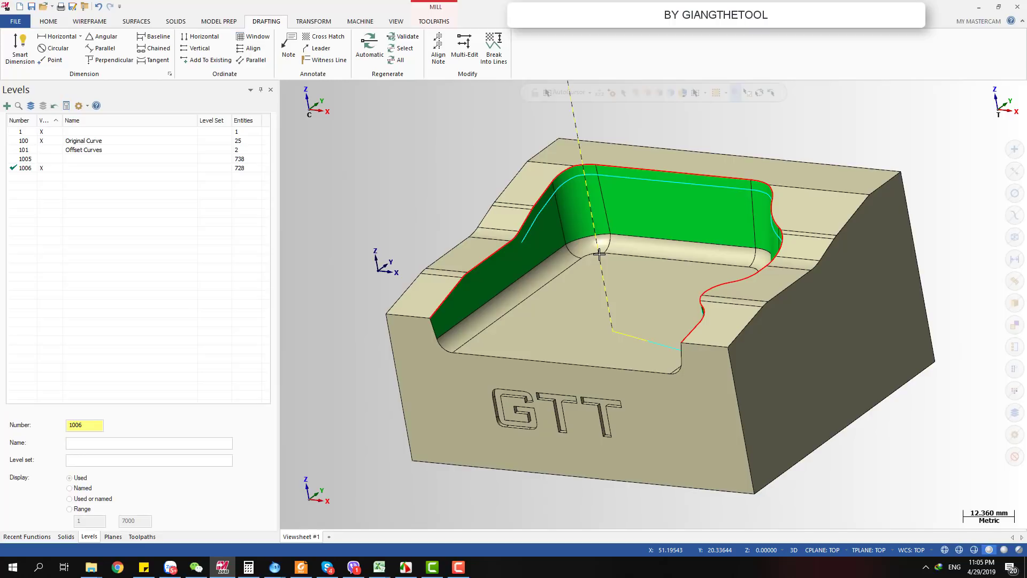
scroll(551, 243, "up", 2)
scroll(513, 241, "up", 2)
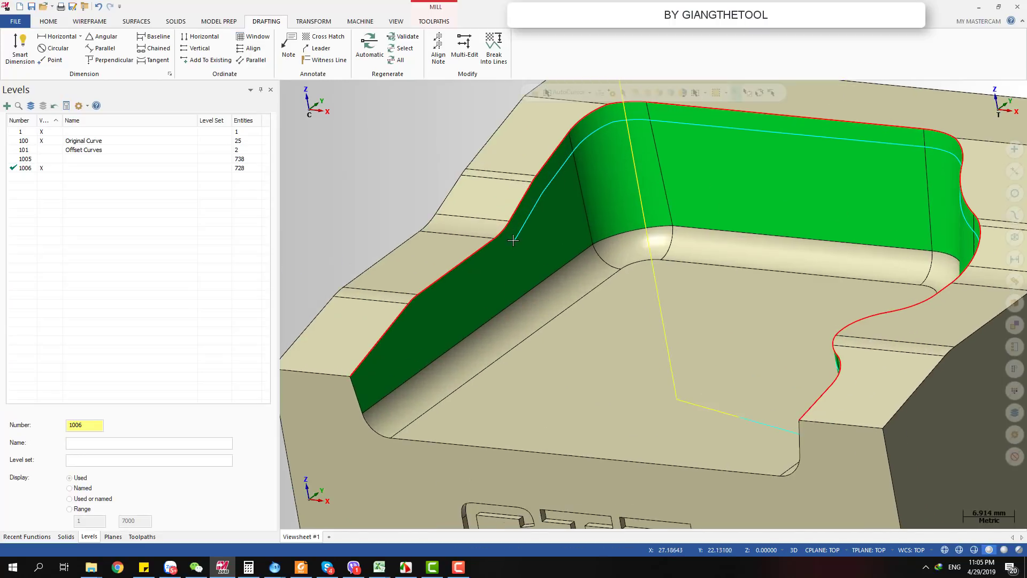
scroll(514, 239, "down", 2)
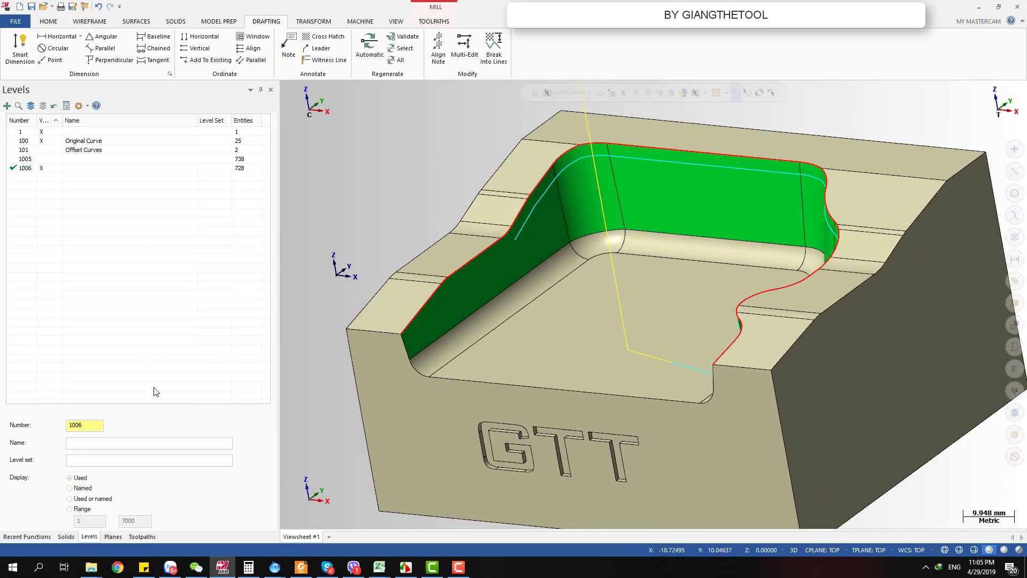
Delete all entities on level 1006 and return to the toolpath operations.
right_click(54, 172)
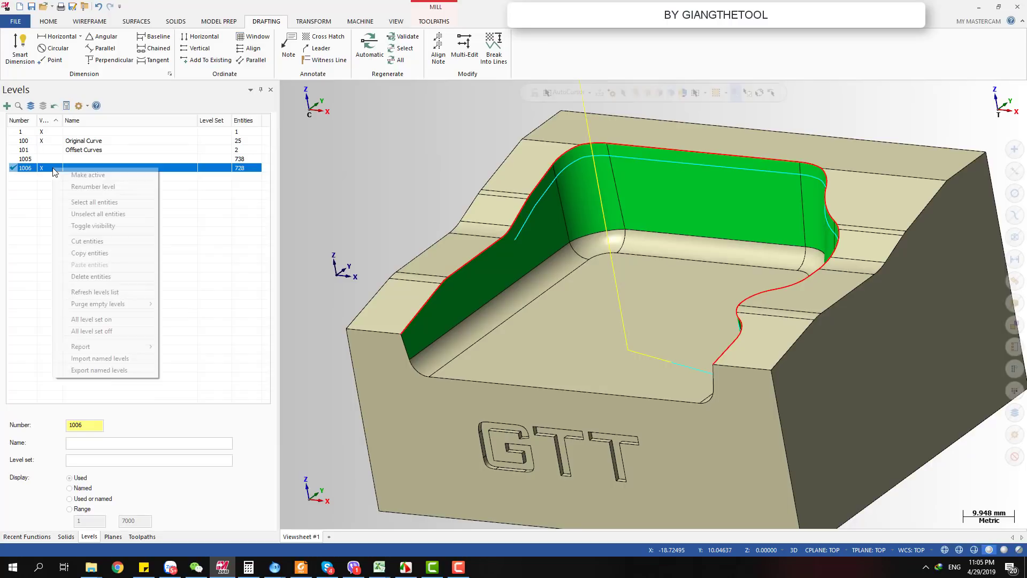
left_click(91, 276)
left_click(142, 536)
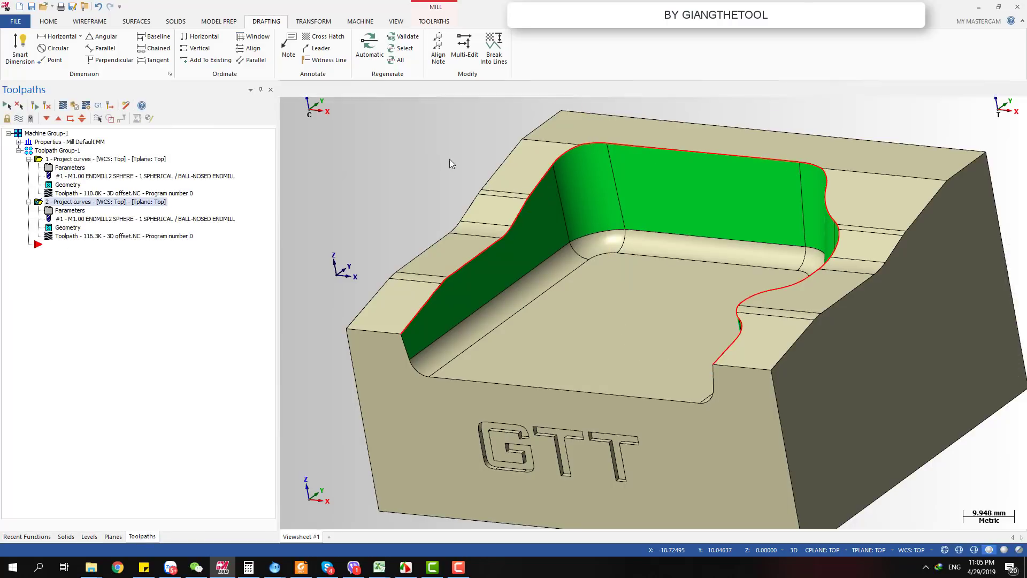
Backplot the second Project Curve operation to its end and save the complete path as geometry on level 1006.
key("alt+t")
left_click_drag(446, 91, 993, 82)
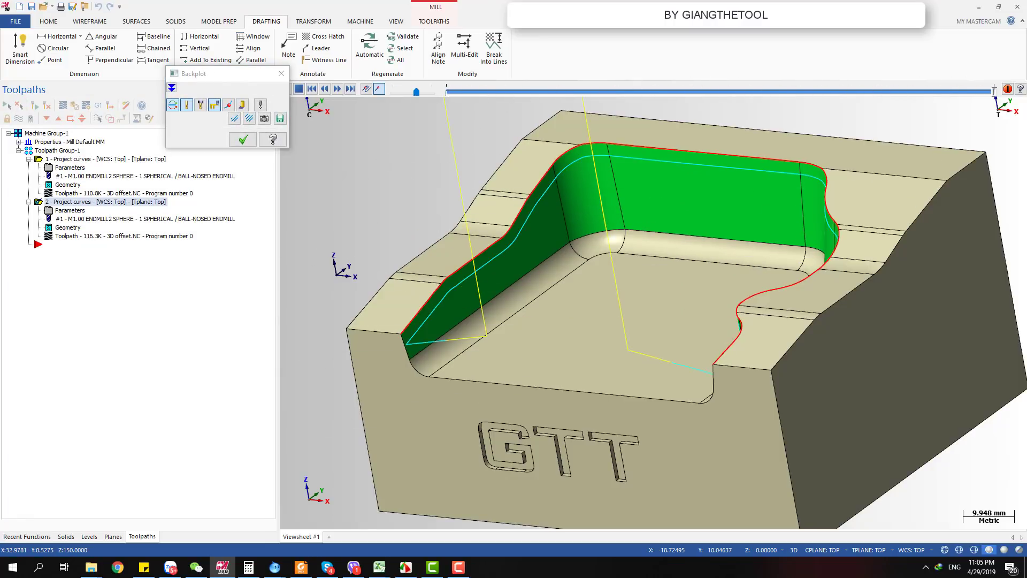
scroll(596, 260, "down", 3)
middle_click_drag(596, 260, 886, 236)
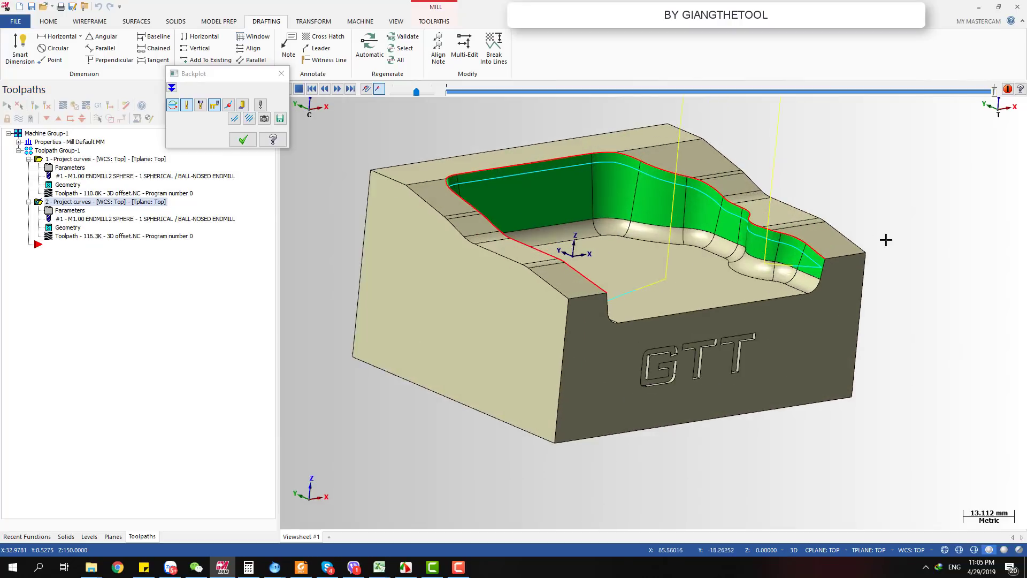
scroll(772, 291, "up", 4)
scroll(771, 292, "down", 5)
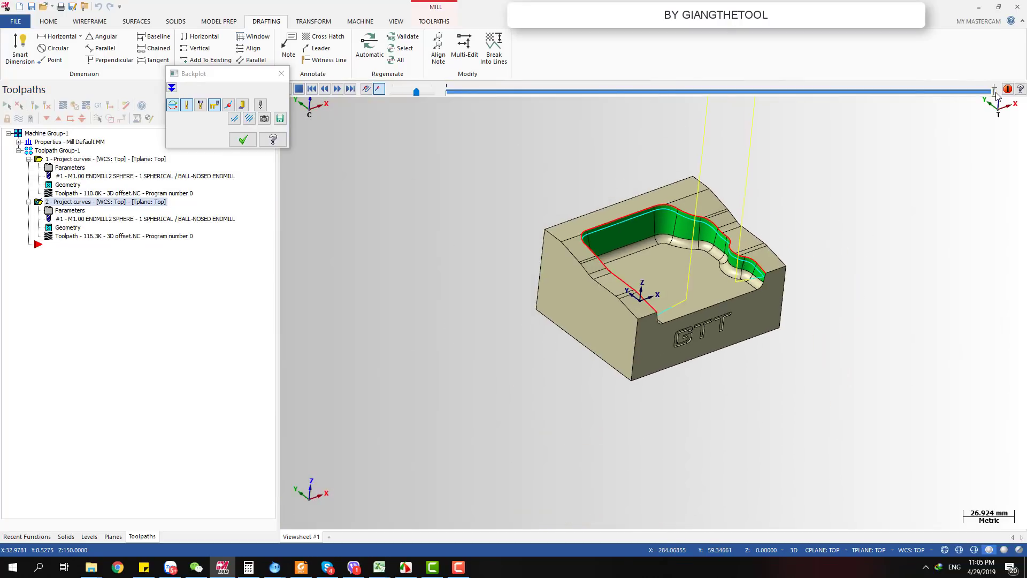
scroll(867, 163, "up", 2)
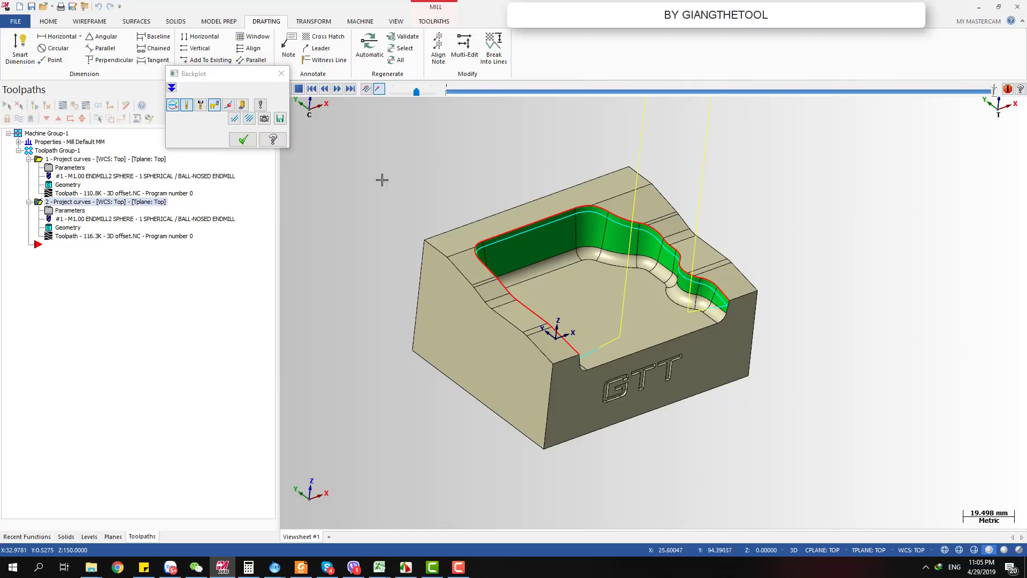
left_click(280, 119)
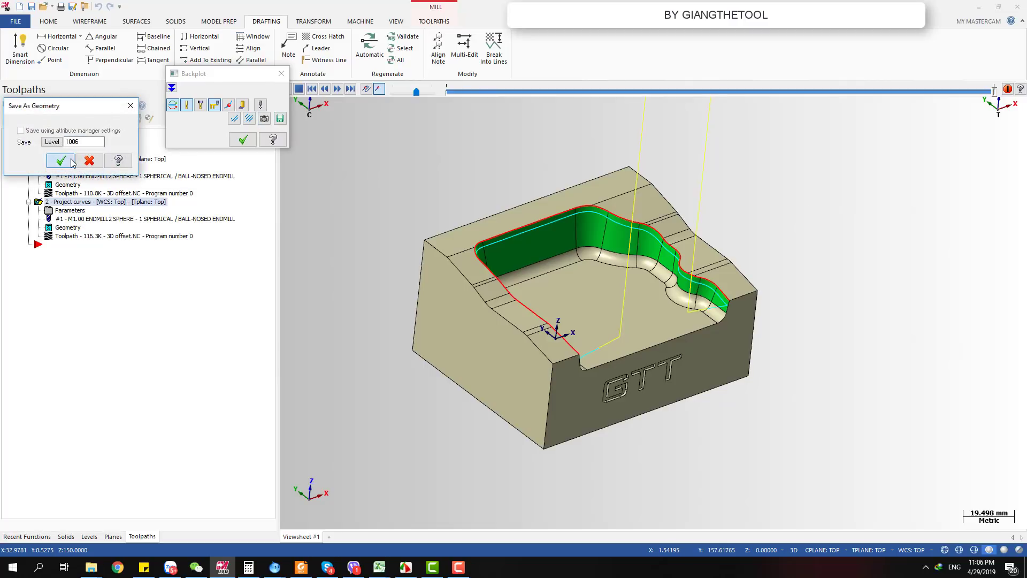
left_click(73, 162)
left_click(243, 140)
Delete the yellow approach and retract lines and the entry and exit moves from the geometry saved on level 1006.
left_click(89, 536)
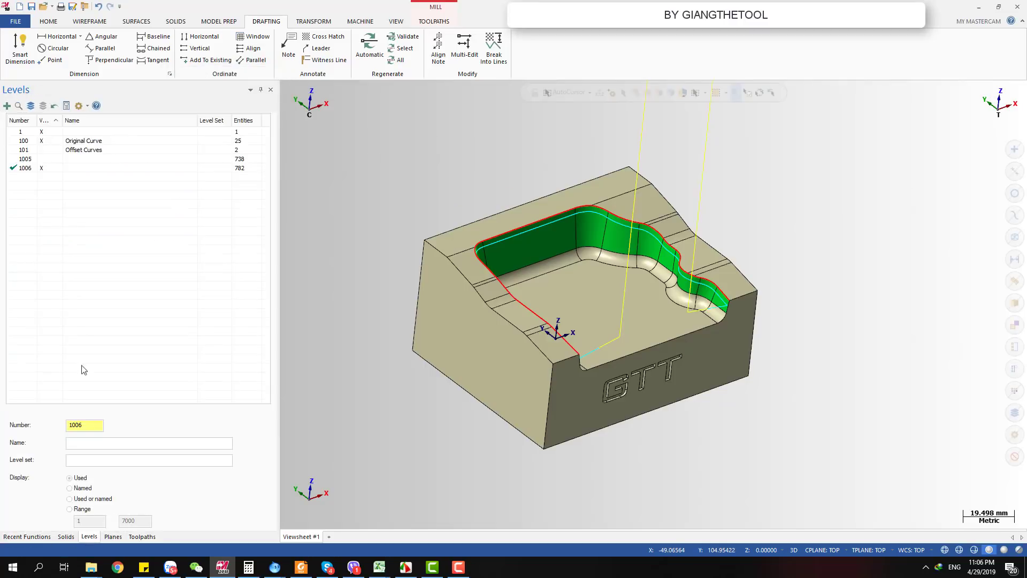
left_click(54, 168)
scroll(658, 375, "down", 2)
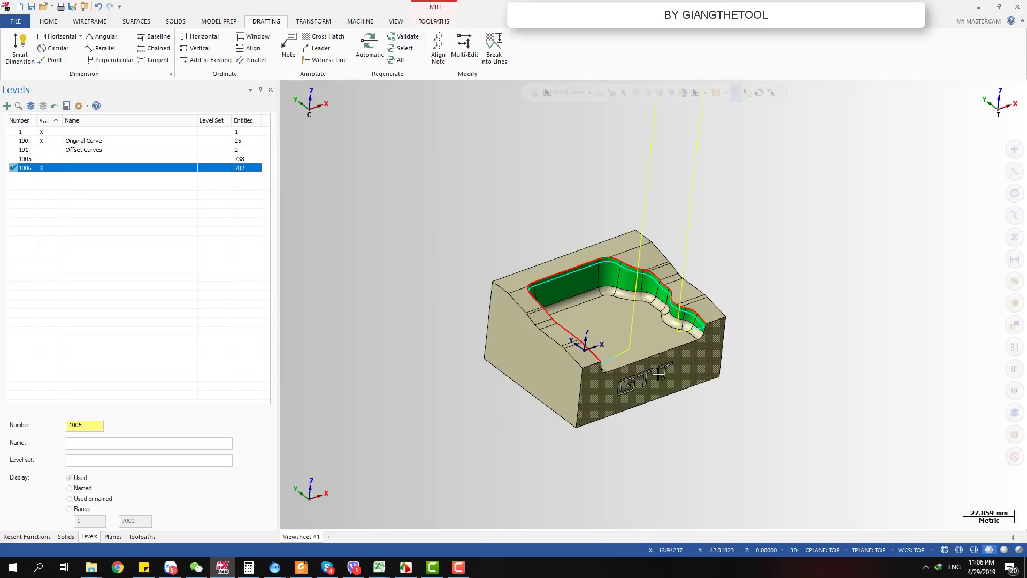
middle_click_drag(658, 375, 647, 321)
scroll(681, 320, "up", 2)
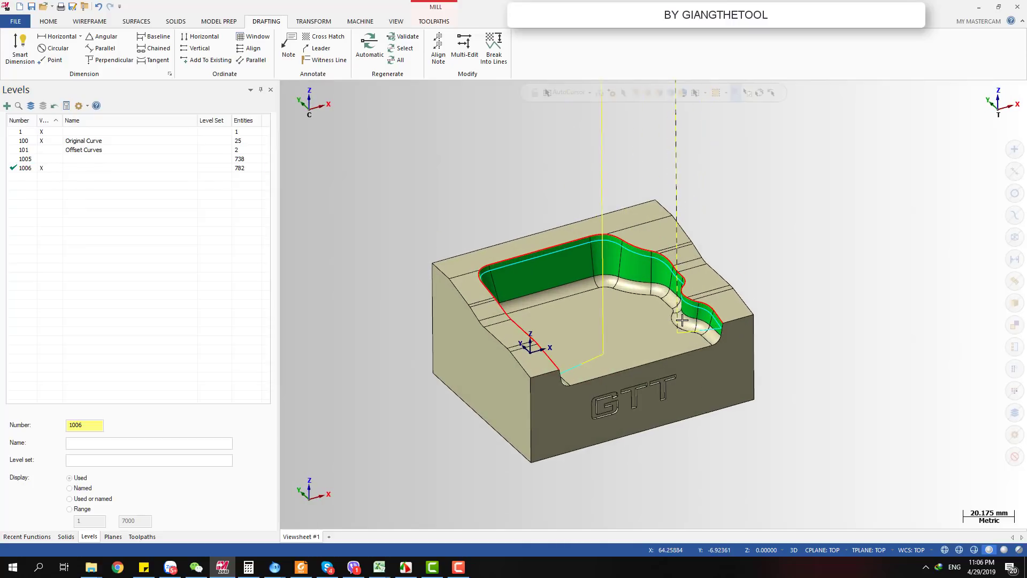
scroll(681, 320, "up", 2)
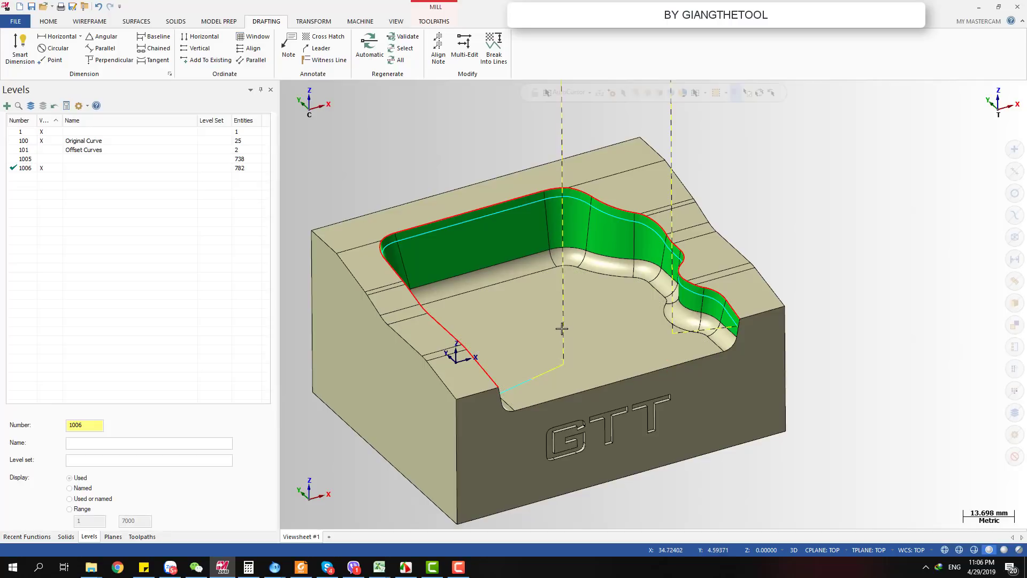
key("Delete")
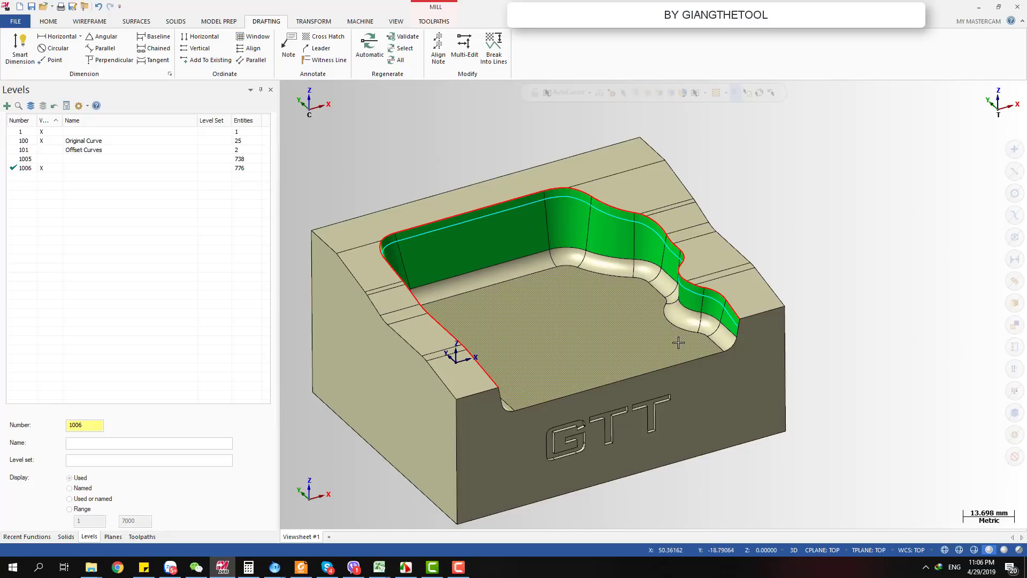
Give the remaining offset curve on the green walls the second-thinnest line width.
scroll(678, 342, "up", 2)
right_click(780, 320)
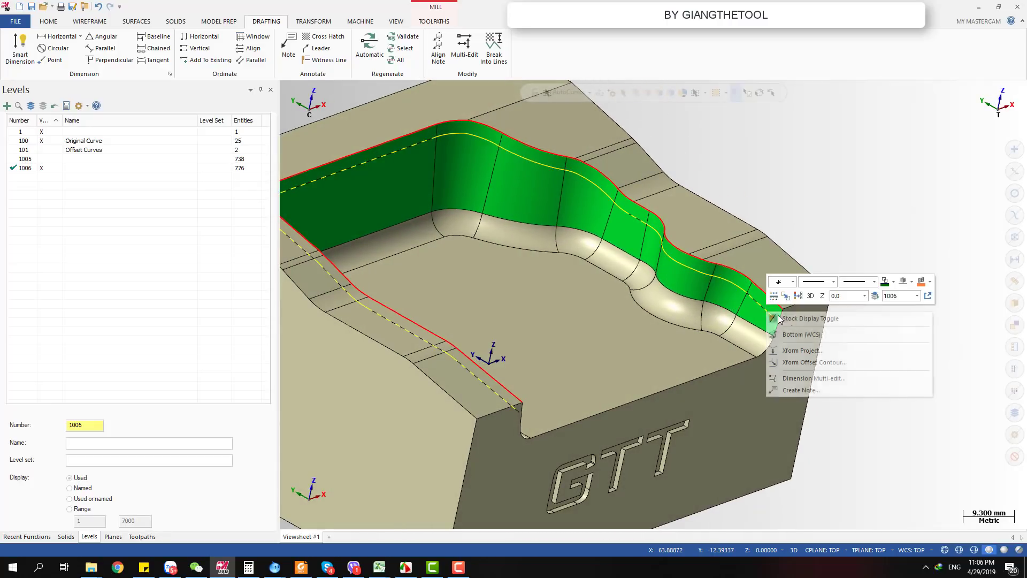
left_click(885, 282)
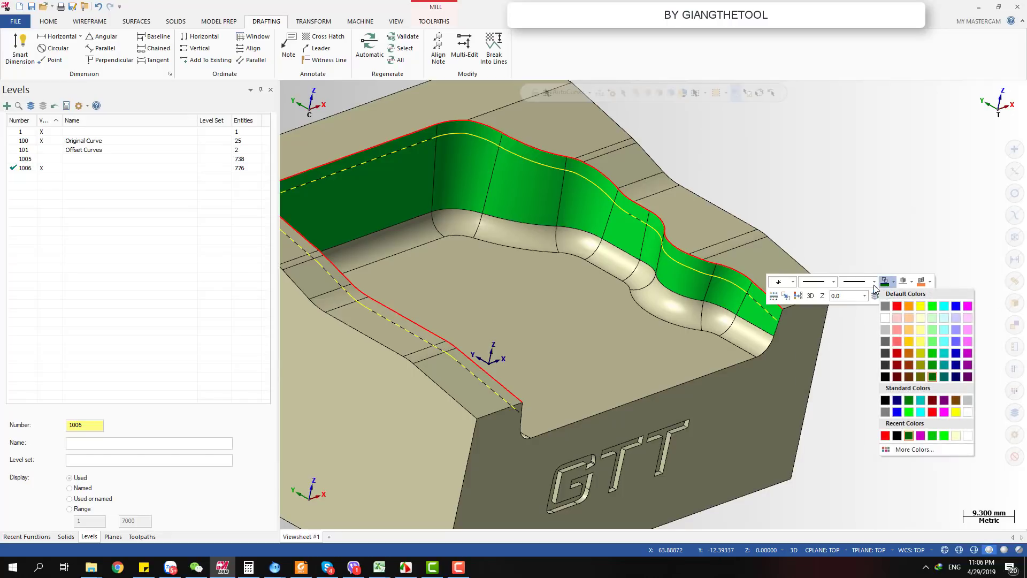
left_click(874, 282)
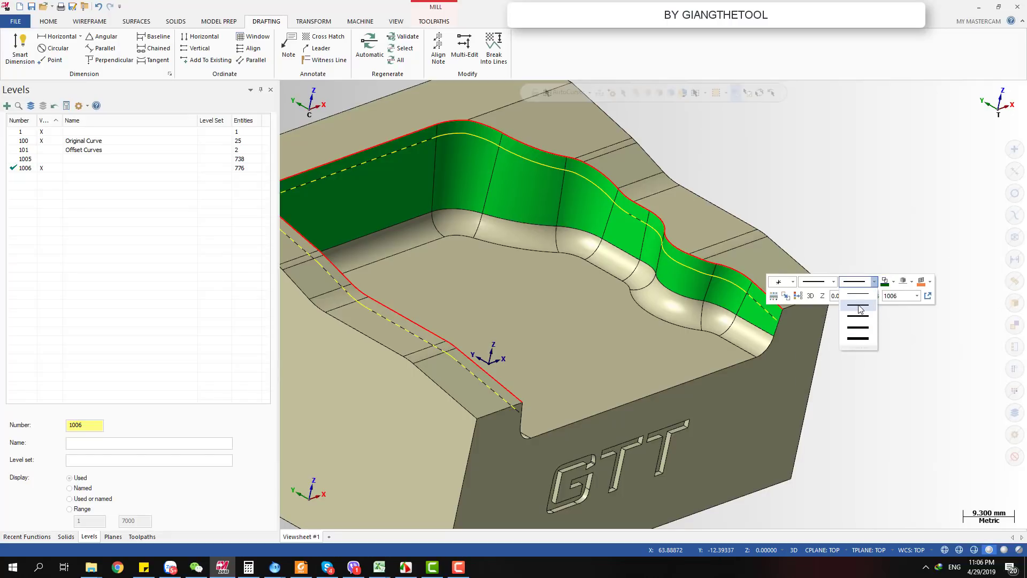
left_click(858, 306)
Toggle the visibility of level 1005 and examine the offset curve along the curved side wall up to its open end.
scroll(735, 270, "up", 3)
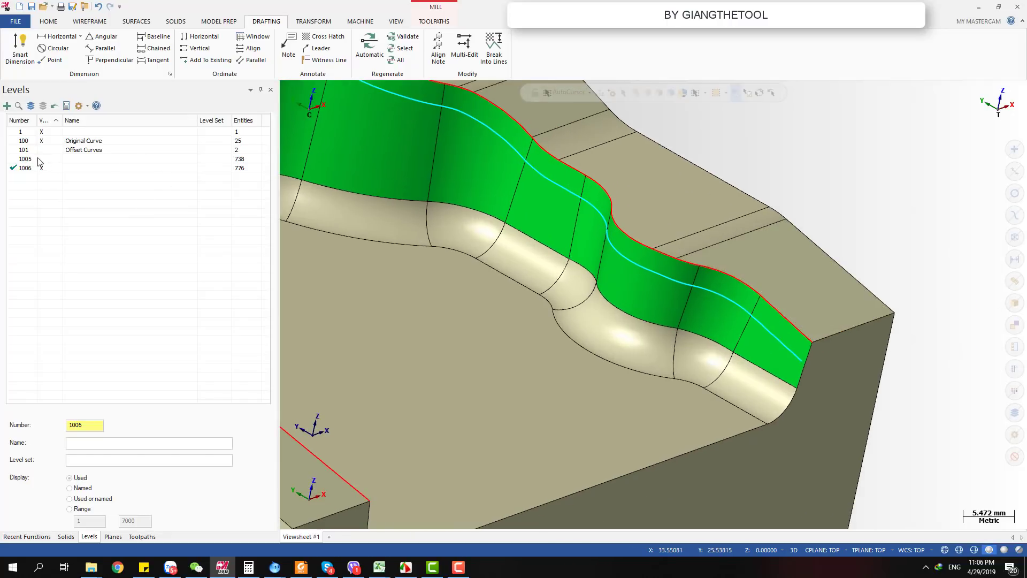
left_click(41, 159)
scroll(841, 408, "up", 2)
middle_click_drag(765, 321, 631, 289)
scroll(817, 276, "up", 1)
left_click(46, 159)
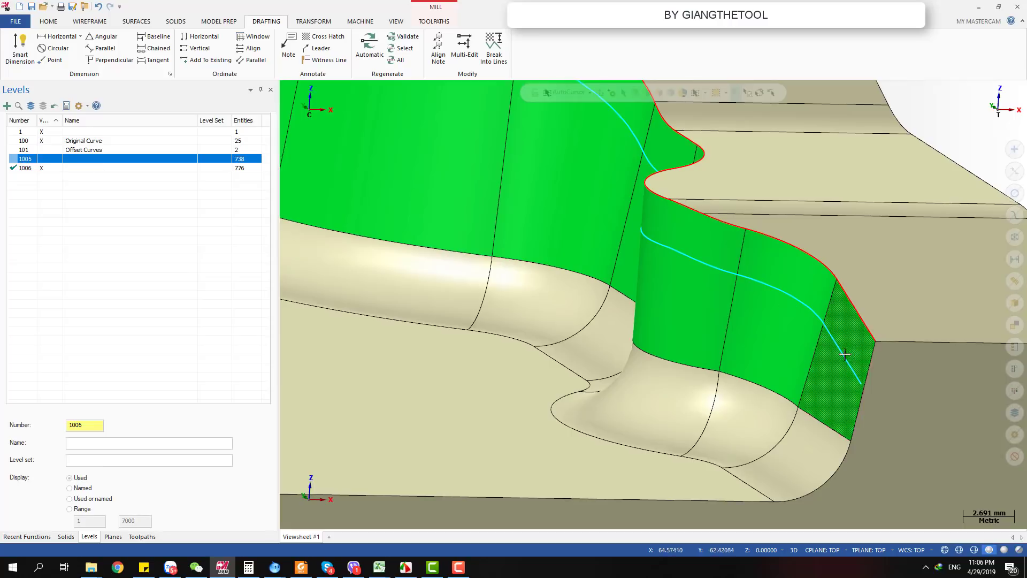
scroll(734, 364, "down", 1)
scroll(734, 363, "down", 1)
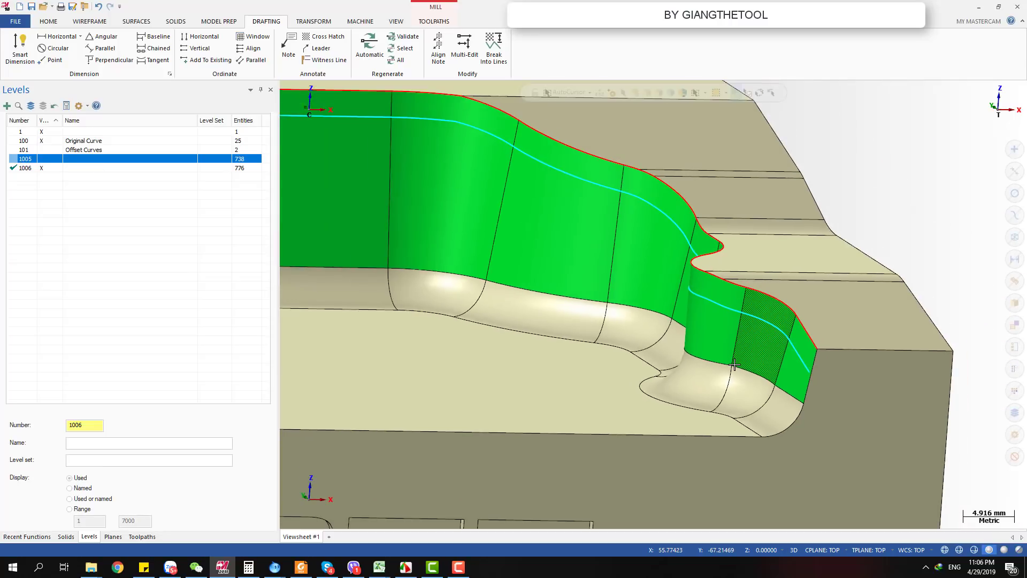
scroll(737, 365, "down", 1)
middle_click_drag(753, 361, 788, 377)
scroll(788, 378, "up", 1)
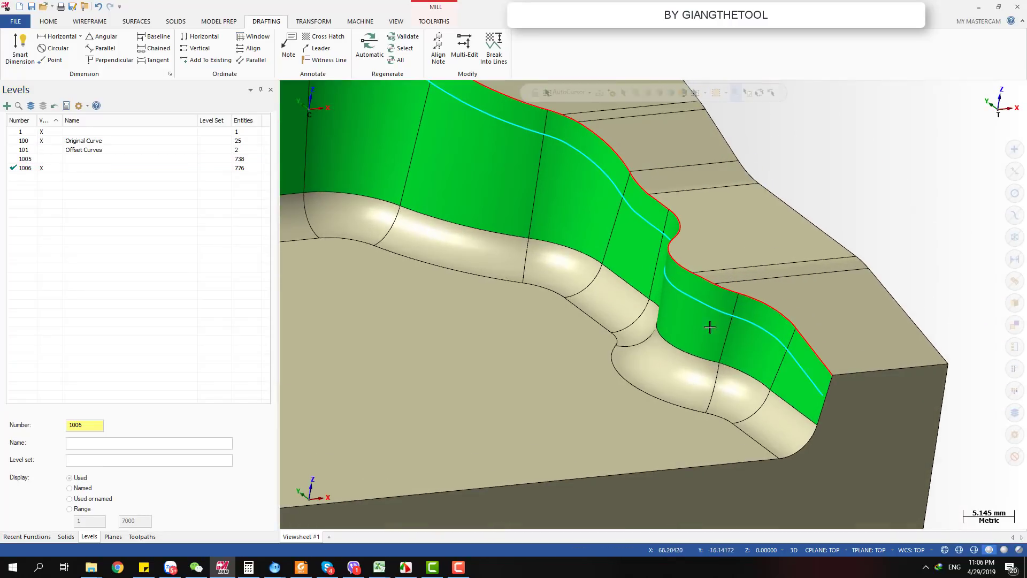
Show level 1005 together with level 1006, compare both curves along the side wall, and return to the toolpath operations.
left_click(42, 159)
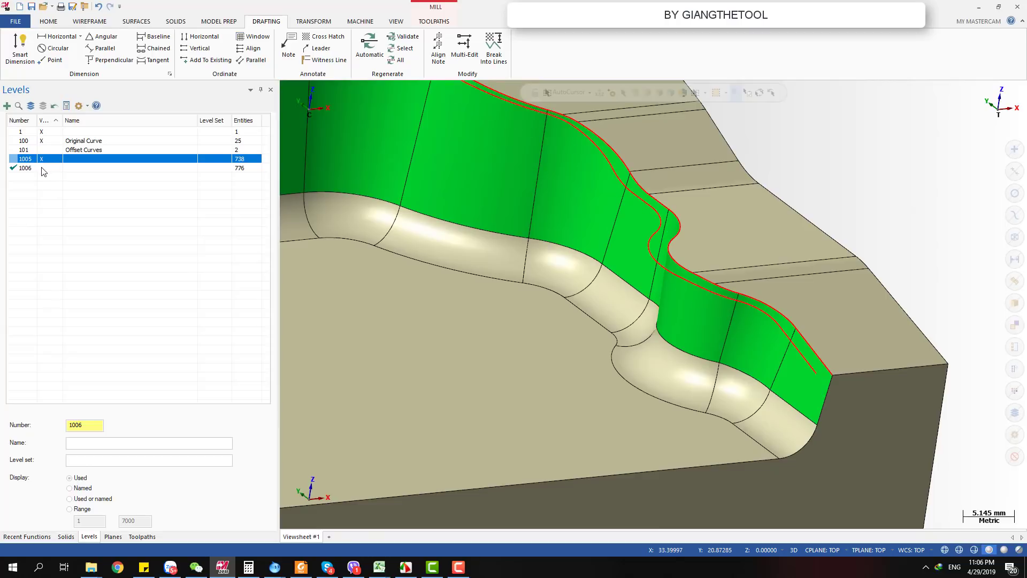
middle_click_drag(738, 364, 784, 359)
scroll(775, 375, "down", 1)
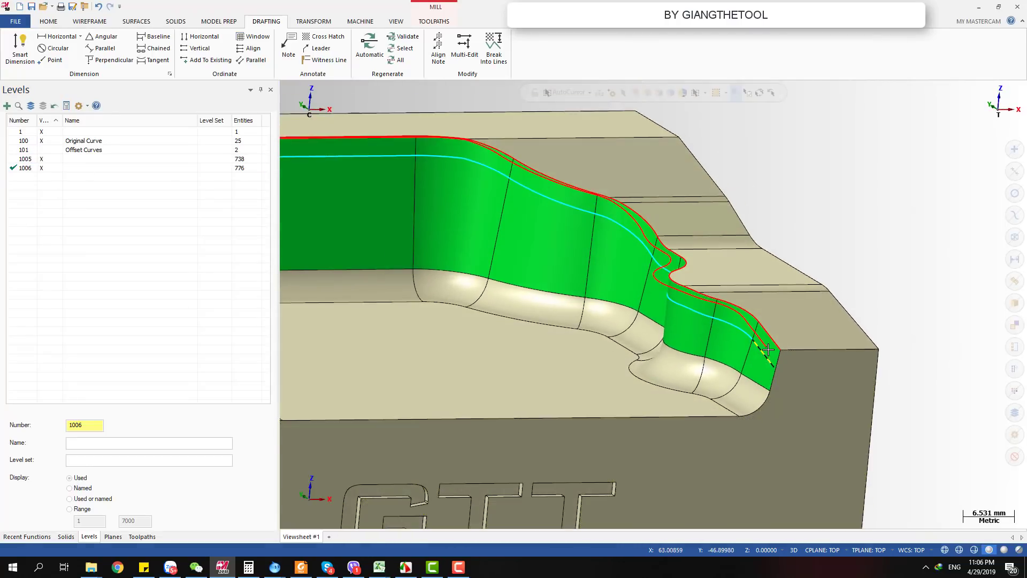
scroll(784, 358, "up", 1)
scroll(786, 358, "down", 1)
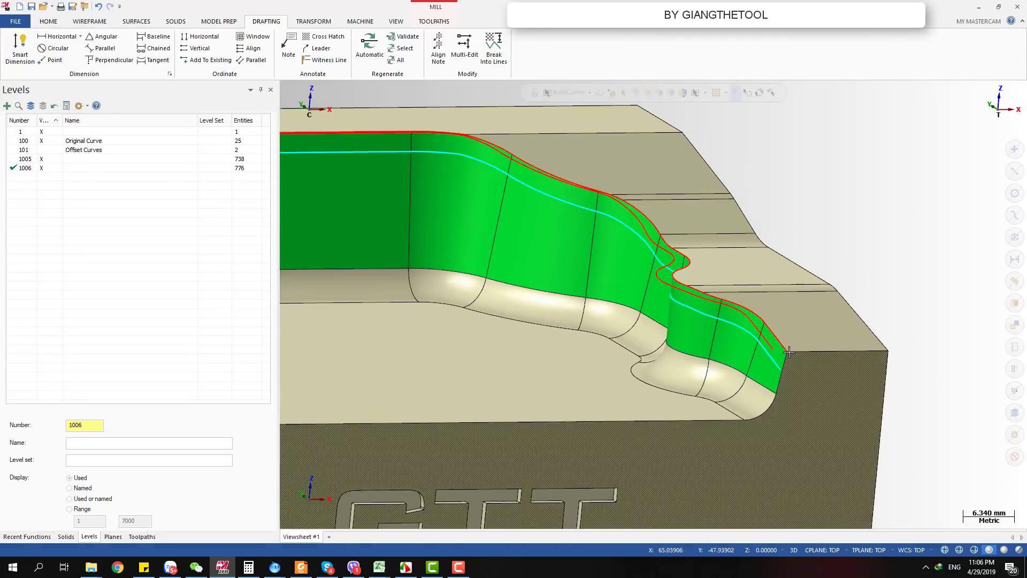
left_click(141, 537)
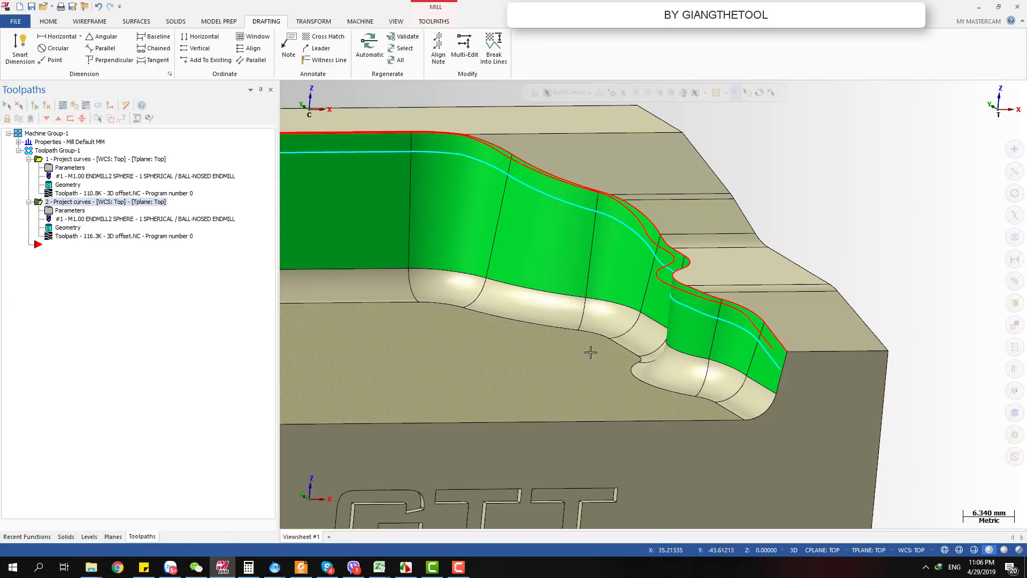
scroll(589, 351, "down", 1)
middle_click_drag(589, 351, 701, 354)
scroll(748, 335, "up", 2)
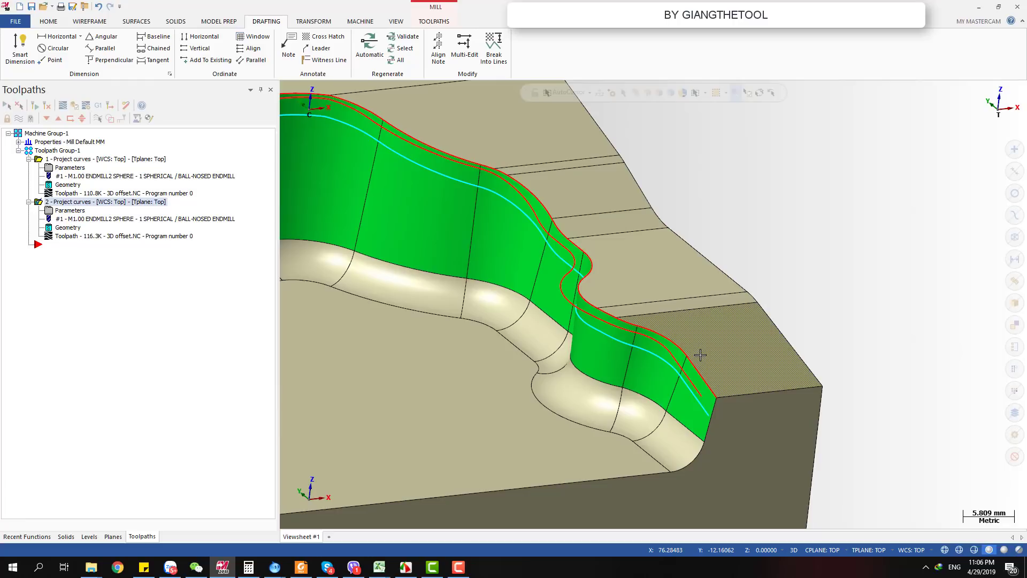
scroll(685, 369, "up", 2)
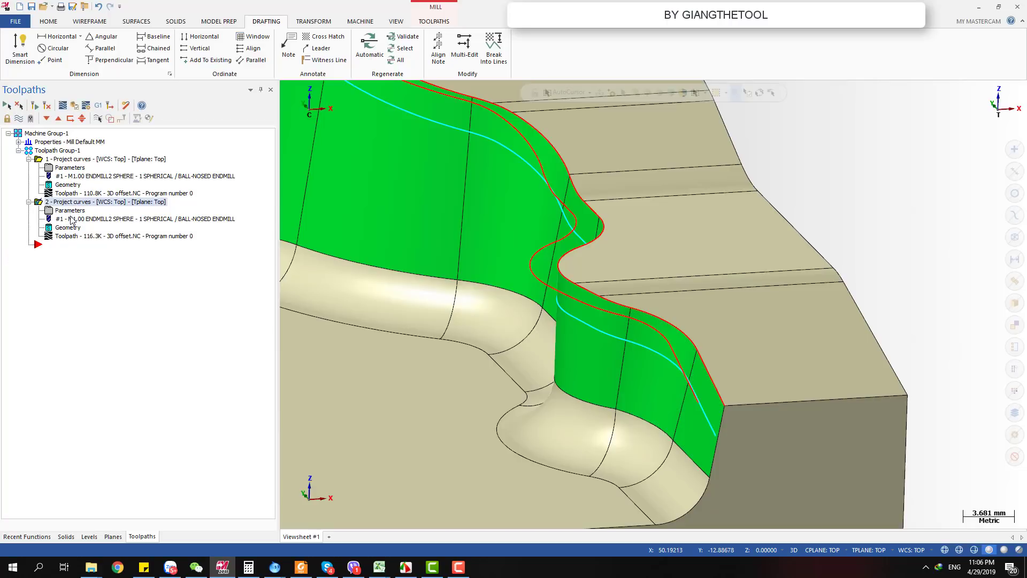
Duplicate the second Project Curve operation and set the copy's cutting side offset to 0 and drive surfaces offset to 2.
key("ctrl+v")
left_click(67, 255)
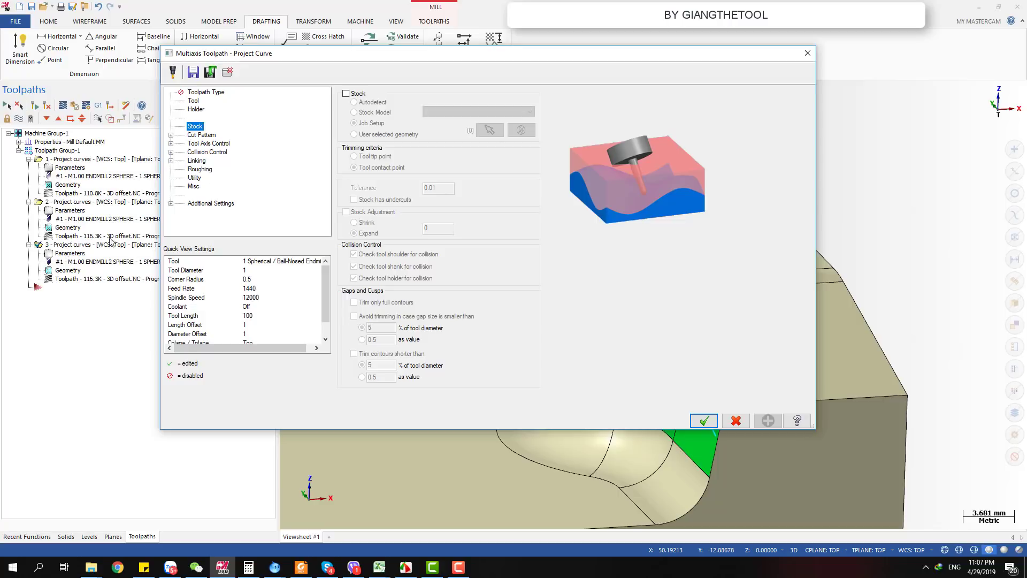
left_click(196, 135)
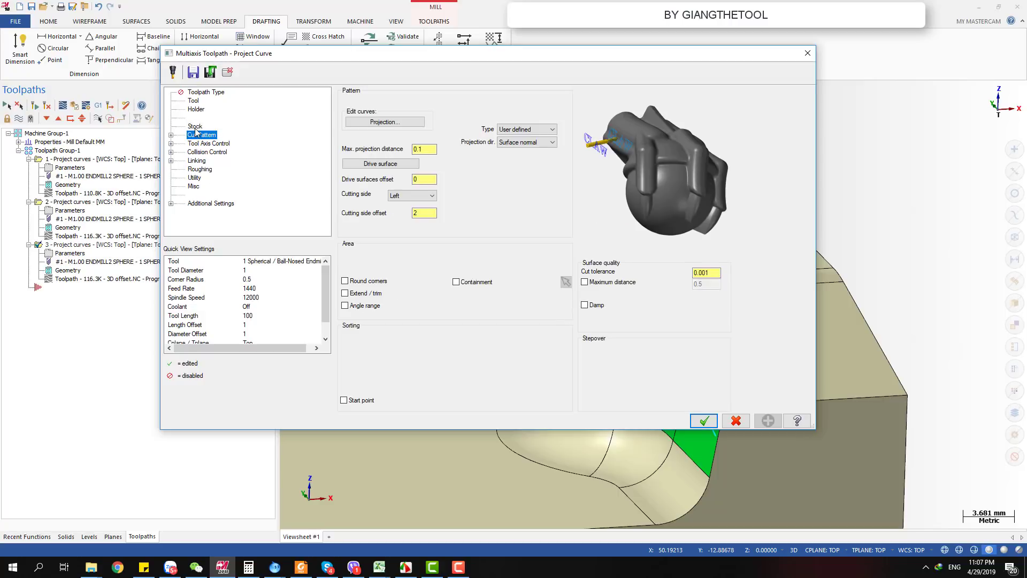
left_click(424, 213)
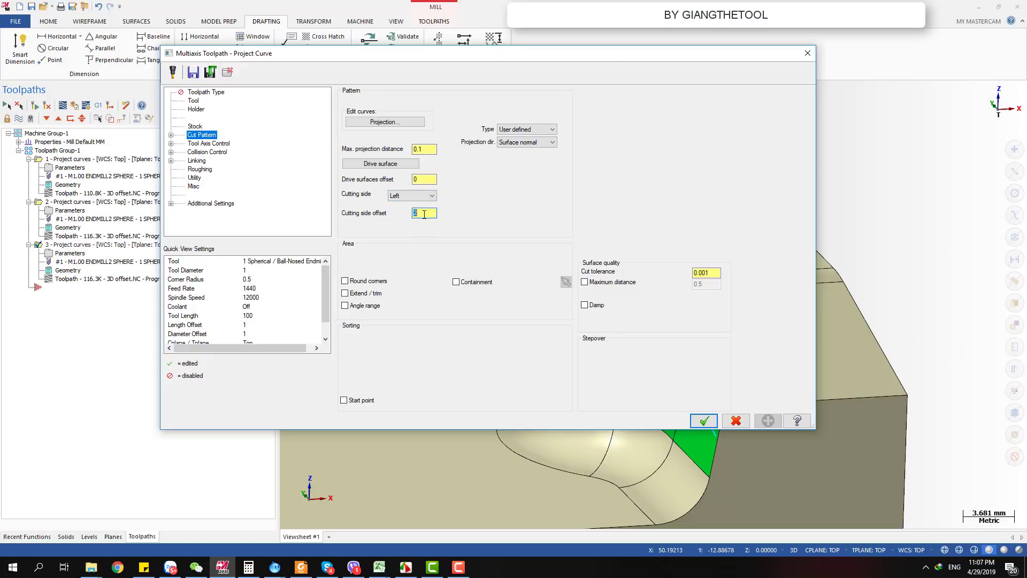
left_click(426, 178)
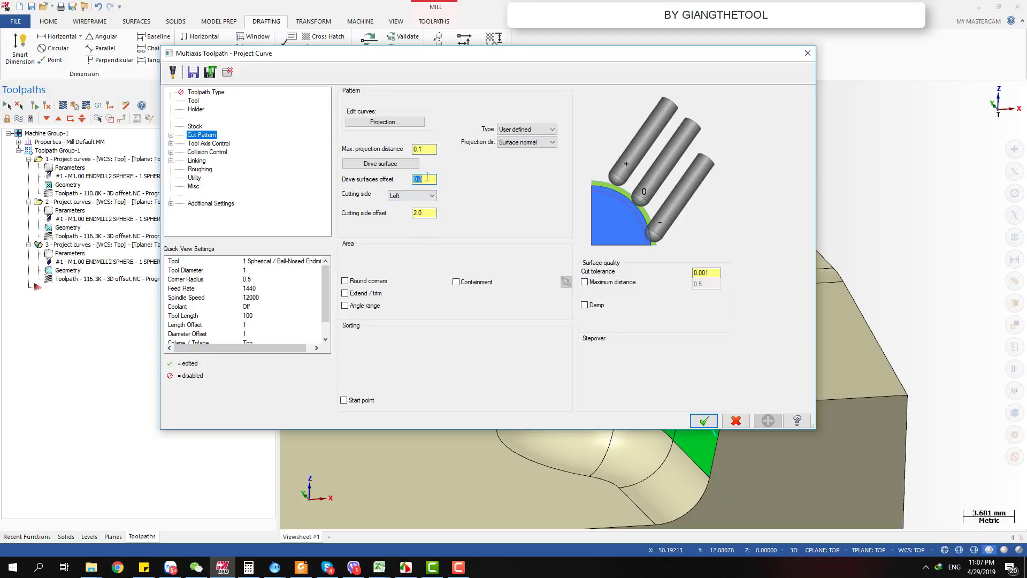
left_click(424, 213)
type("0")
left_click(429, 179)
double_click(429, 179)
left_click(704, 421)
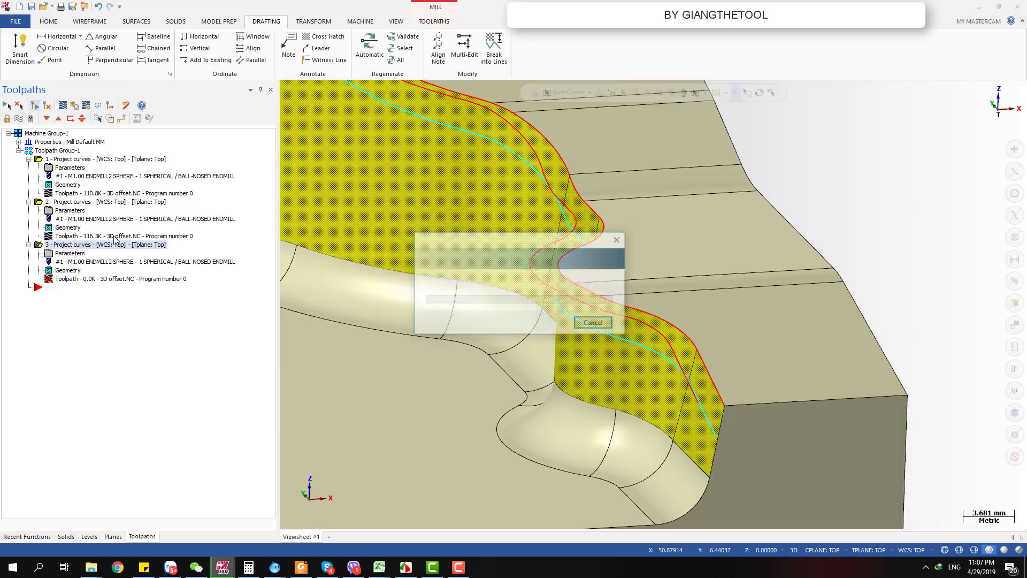
Backplot the third Project Curve operation and inspect how its path sits relative to the side wall.
left_click(90, 278)
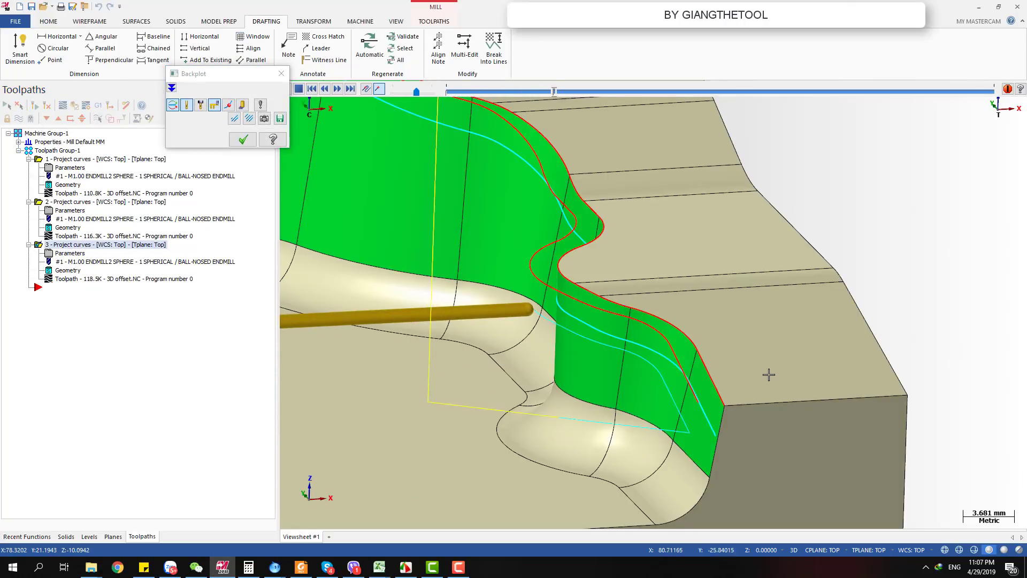
scroll(768, 374, "up", 1)
mouse_move(769, 374)
middle_mouse_down()
mouse_move(743, 355)
mouse_move(743, 339)
mouse_move(756, 365)
middle_mouse_up()
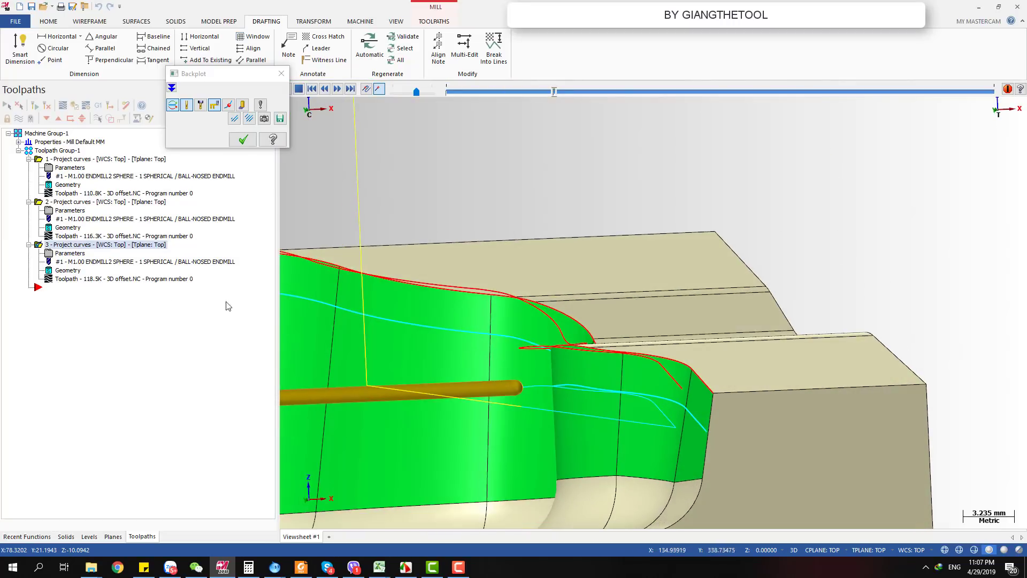
key("Escape")
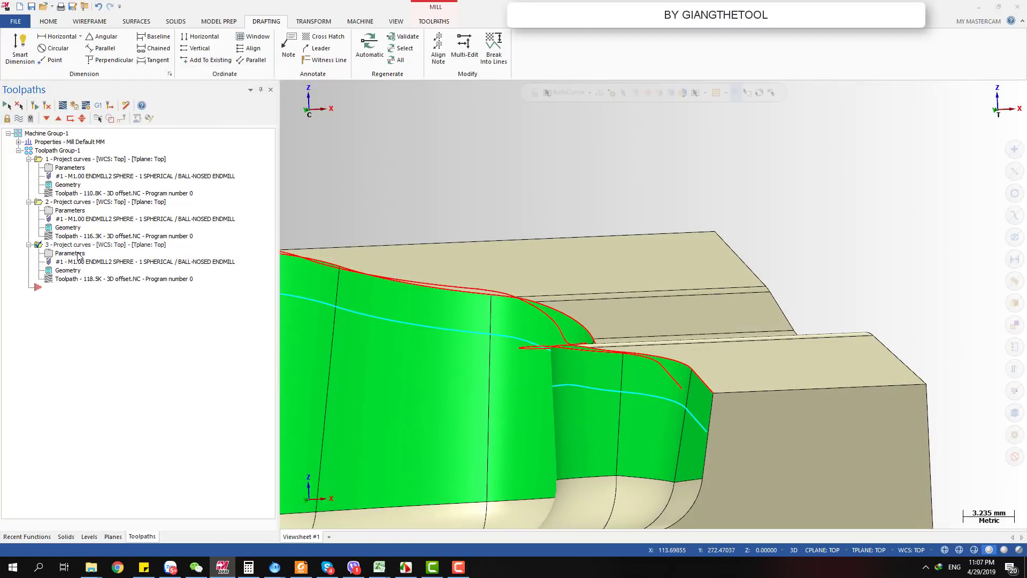
Set the third Project Curve operation's cutting side offset to 2 and regenerate its toolpath.
left_click(73, 255)
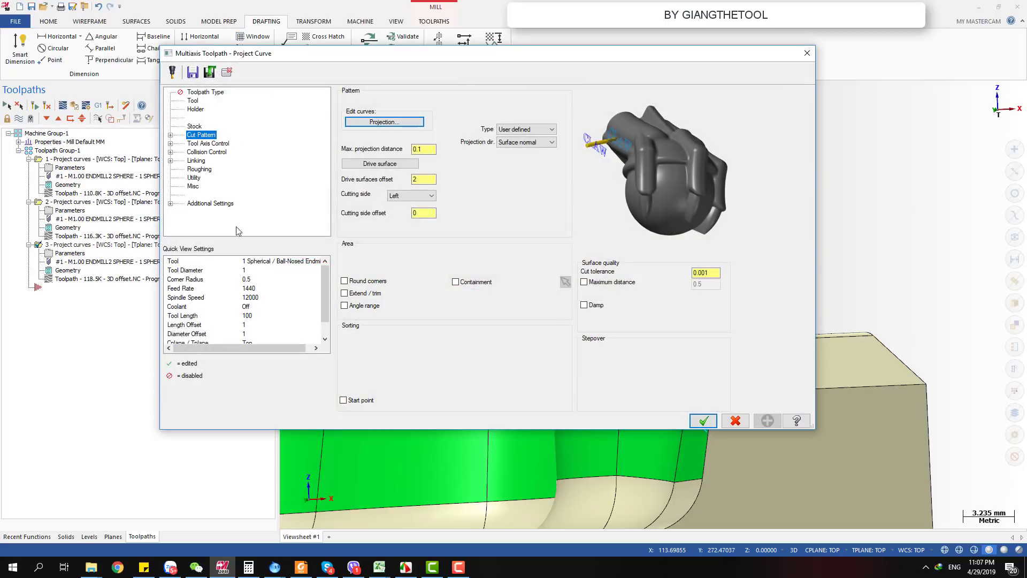
double_click(419, 180)
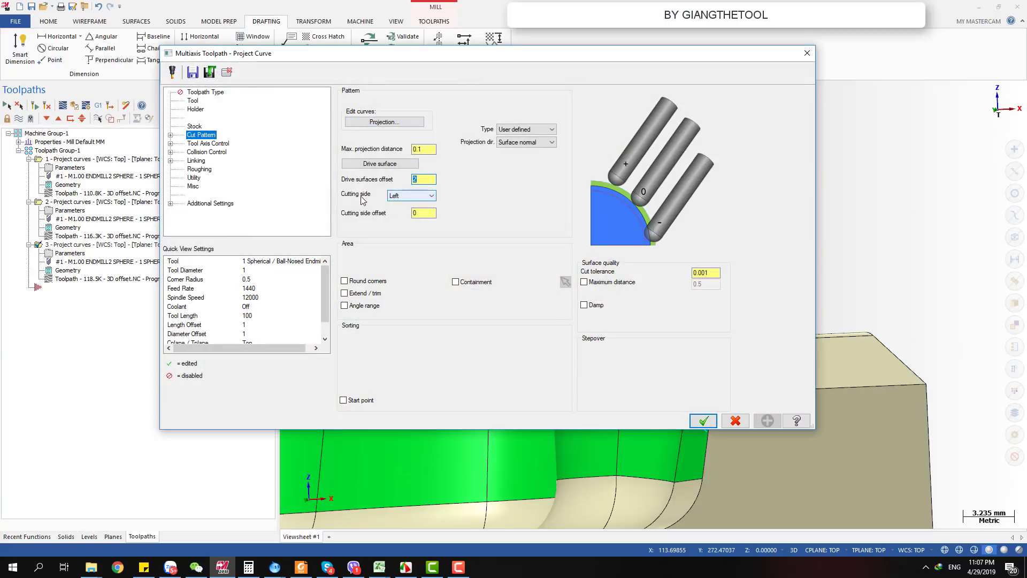
left_click(424, 179)
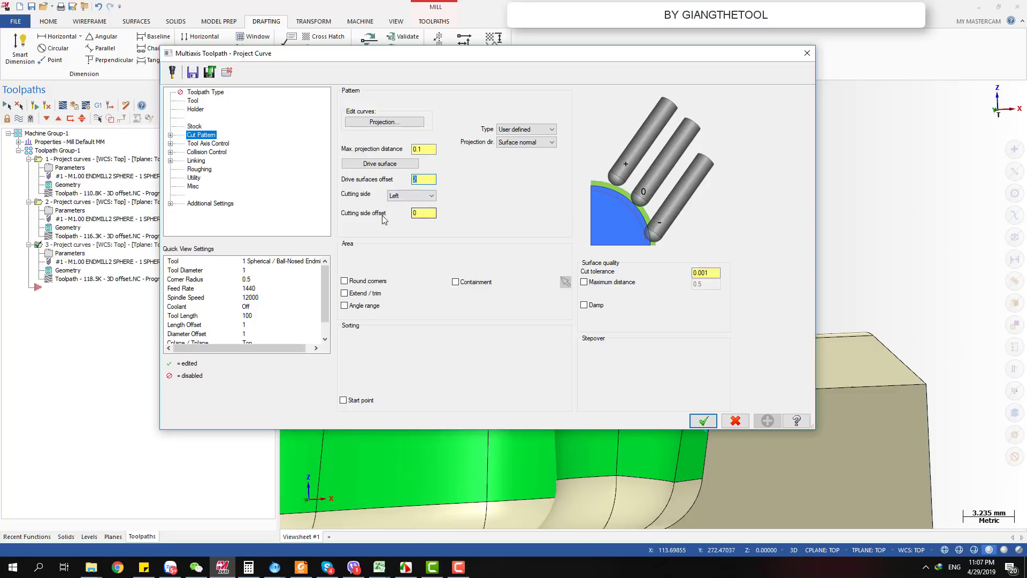
left_click(420, 212)
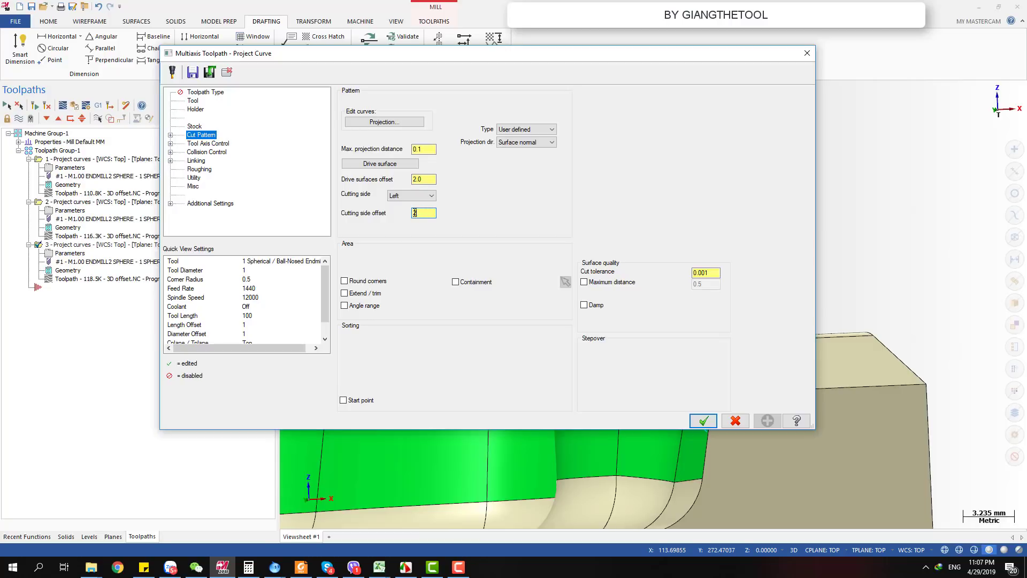
type("2")
left_click(428, 180)
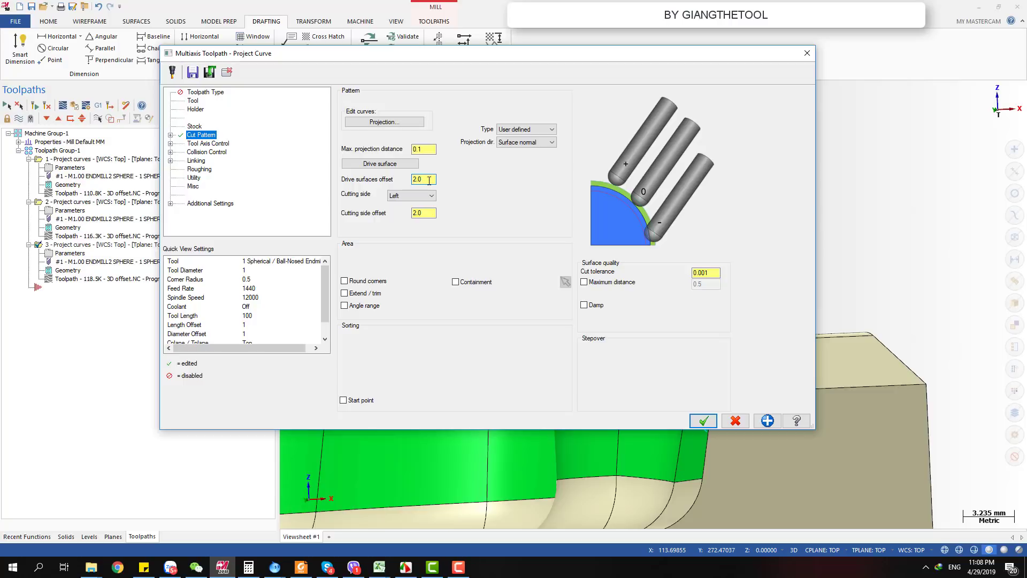
left_click(704, 420)
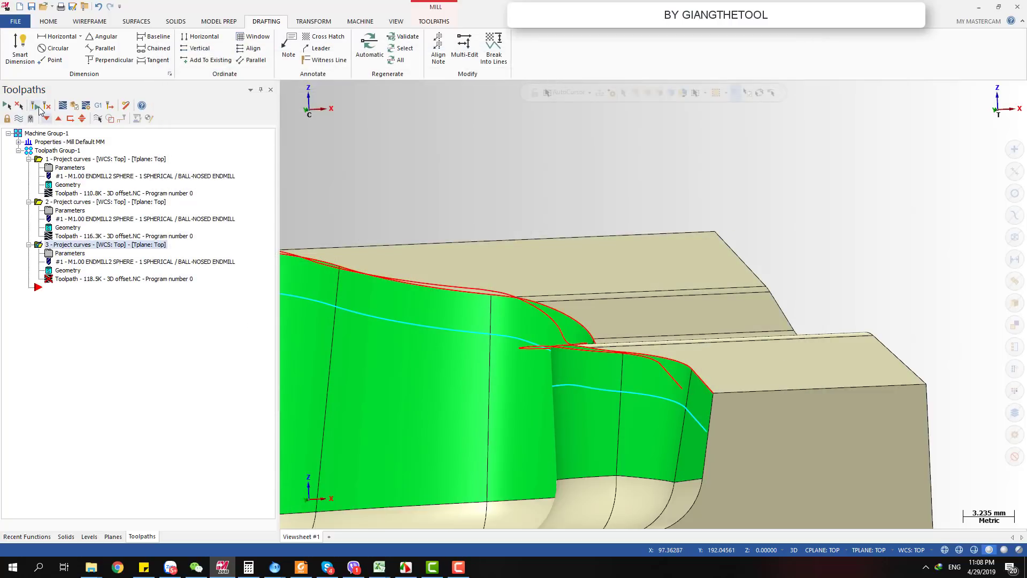
left_click(37, 106)
Backplot the third Project Curve operation partway and inspect its path along the side wall, then close the backplot.
left_click(78, 277)
left_click_drag(447, 92, 591, 92)
scroll(685, 179, "down", 2)
middle_click_drag(685, 294, 663, 293)
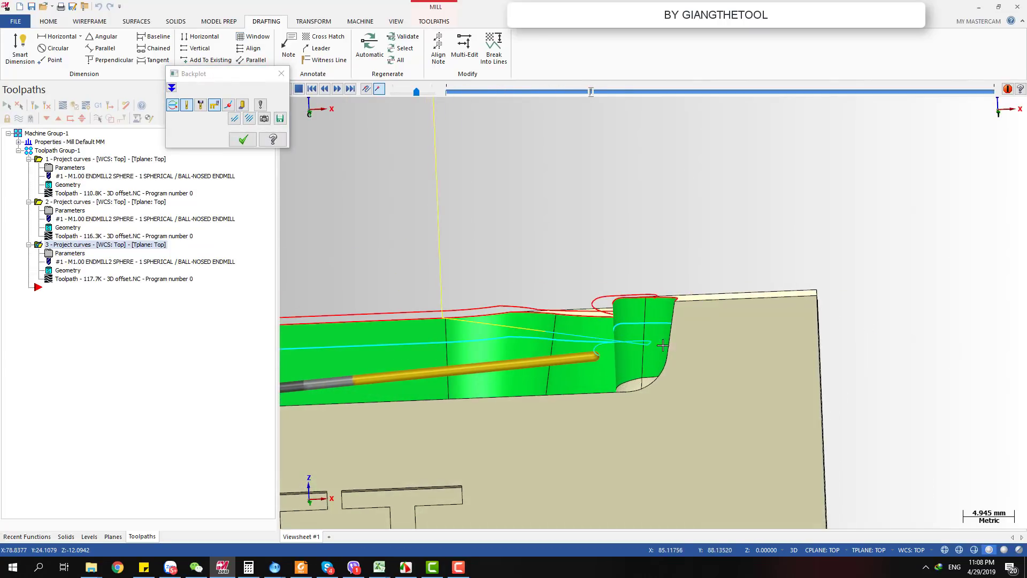
scroll(663, 345, "up", 2)
middle_click_drag(663, 345, 687, 355)
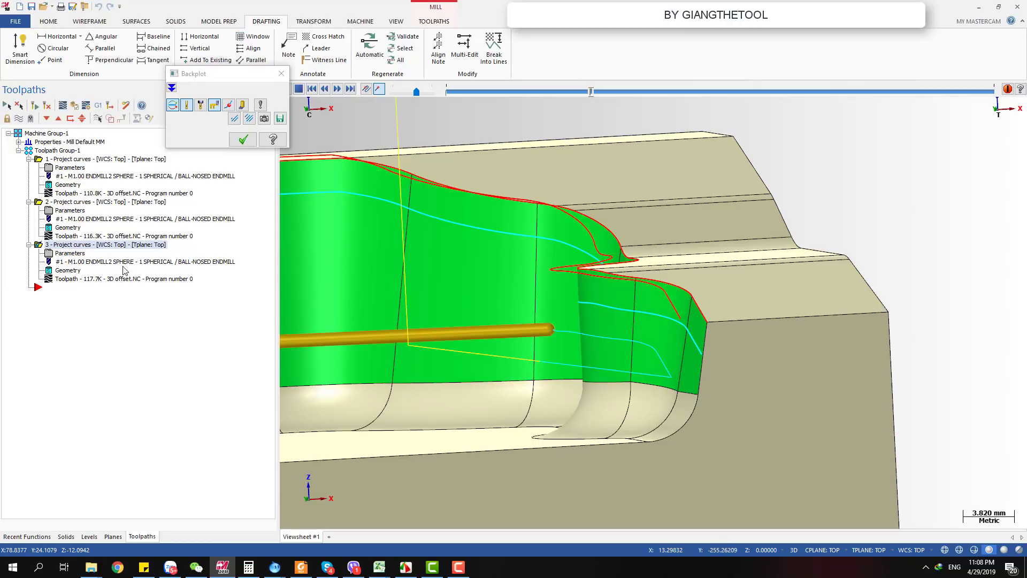
key("Escape")
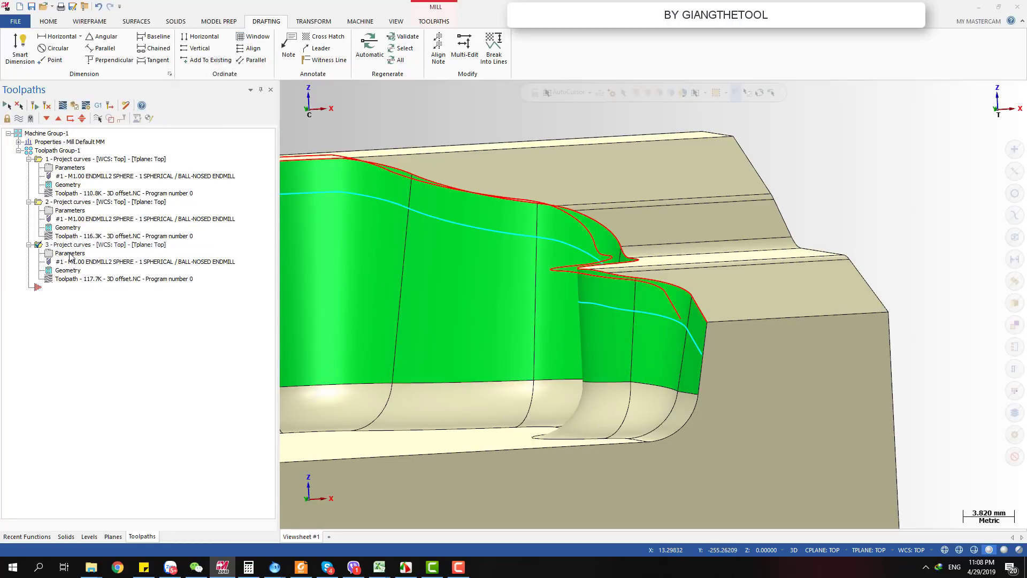
Set the third Project Curve operation's cutting side offset to 0, keep the cutting side Left, and regenerate its toolpath.
left_click(71, 256)
double_click(422, 213)
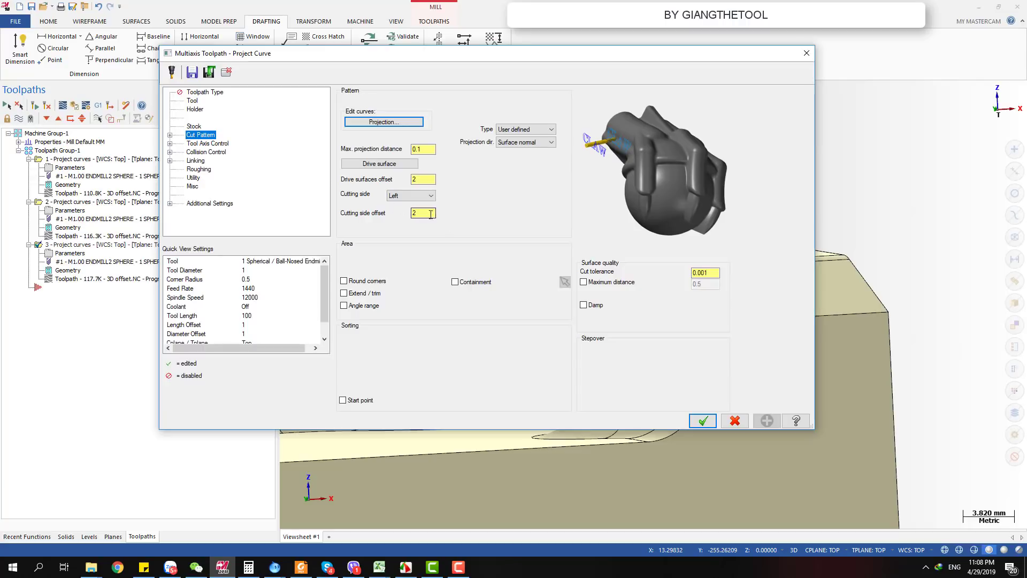
type("0")
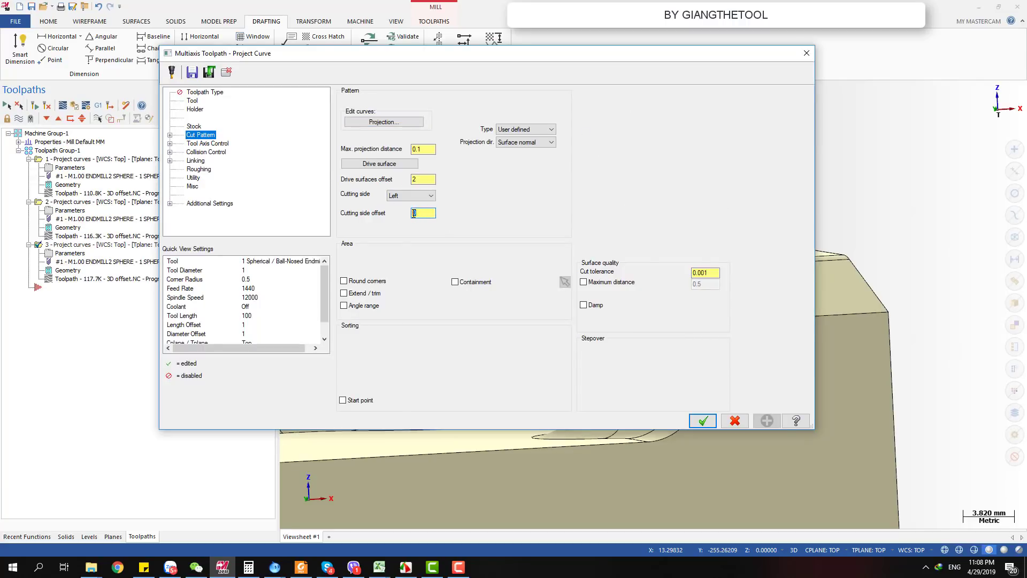
left_click(415, 180)
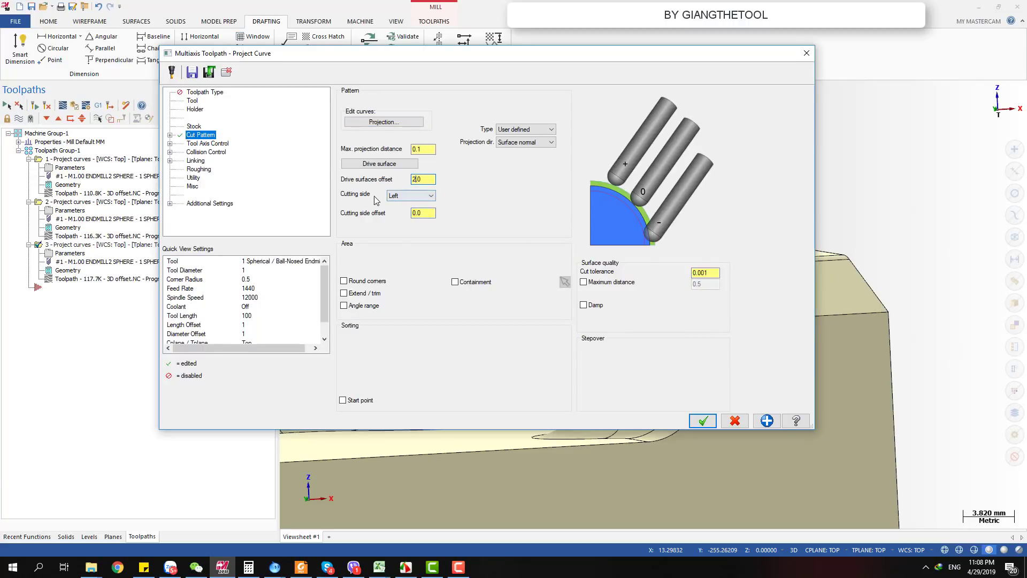
left_click(400, 198)
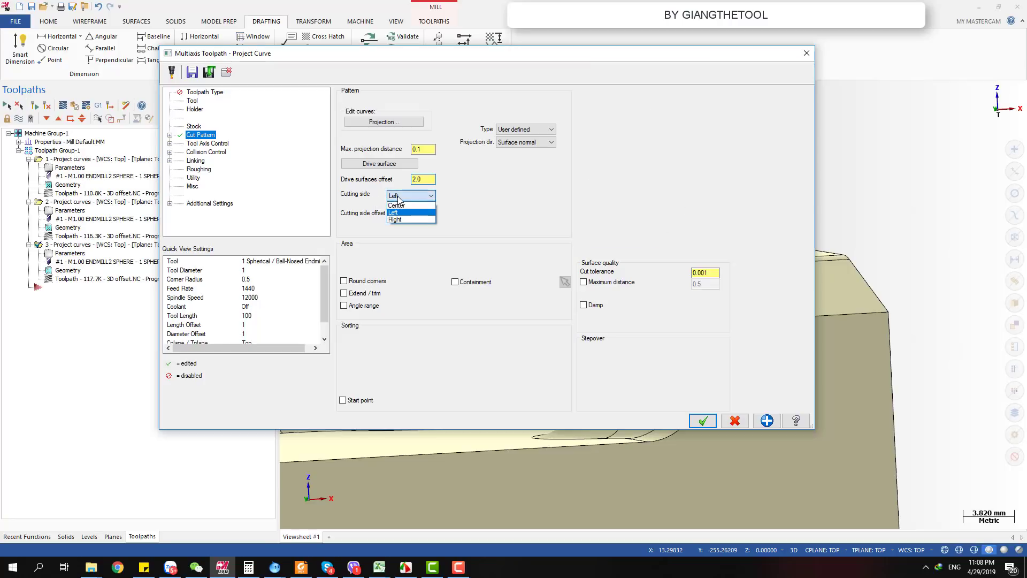
left_click(400, 207)
double_click(423, 178)
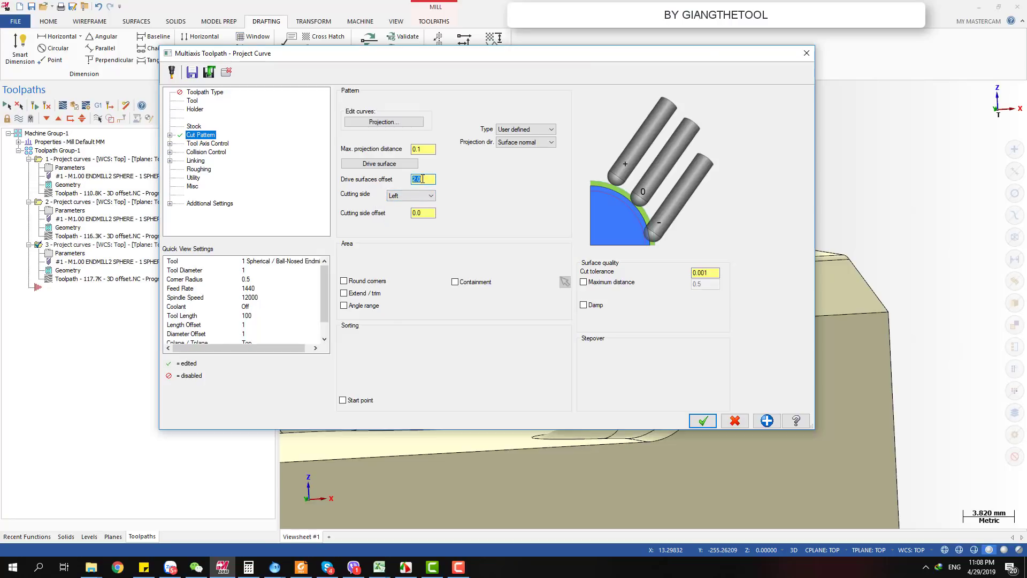
double_click(411, 179)
left_click_drag(614, 53, 450, 65)
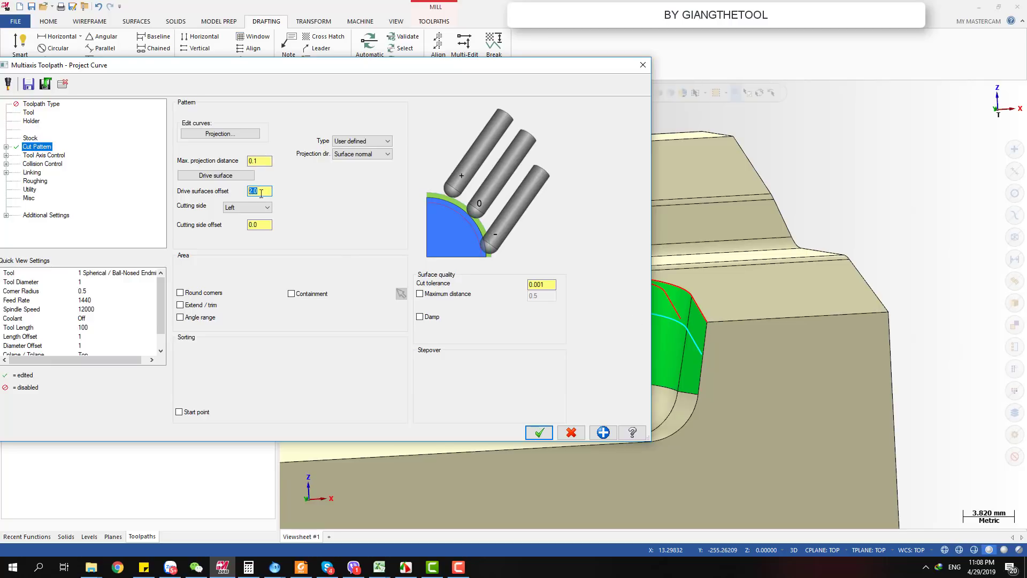
left_click(254, 224)
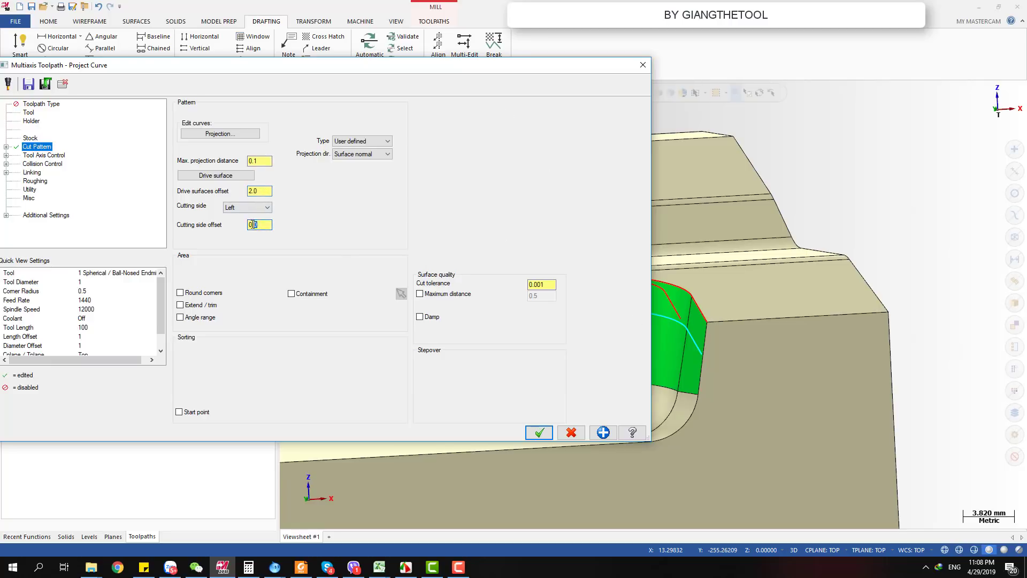
left_click(540, 432)
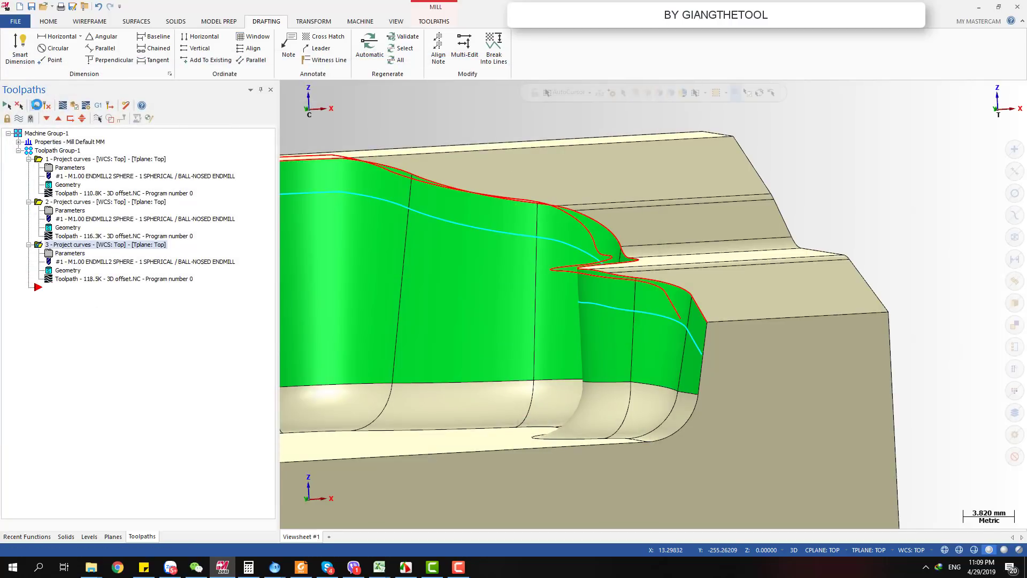
Backplot the third Project Curve operation partway and hide levels 1005 and 1006.
left_click(93, 279)
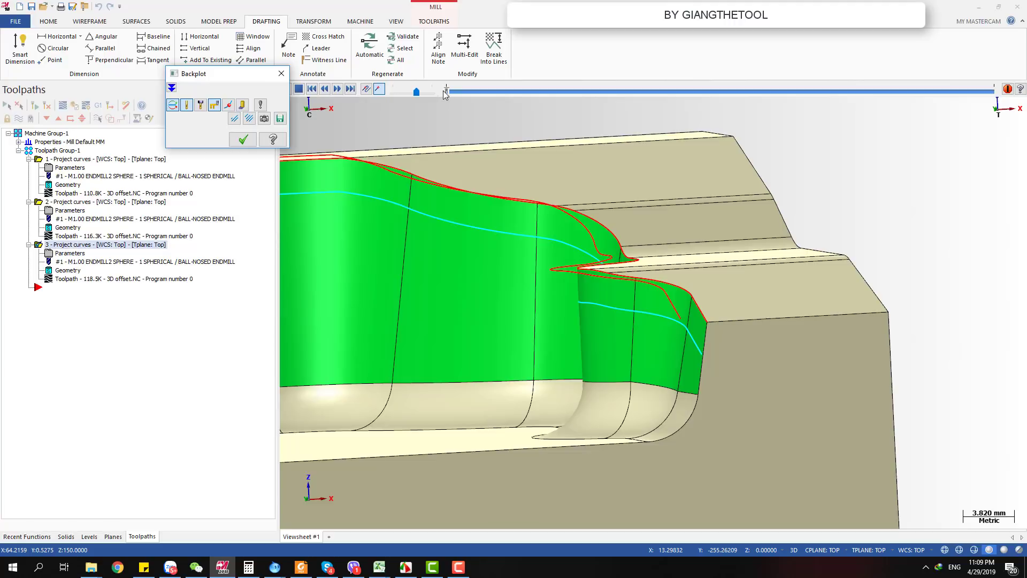
left_click_drag(445, 92, 667, 92)
left_click(197, 498)
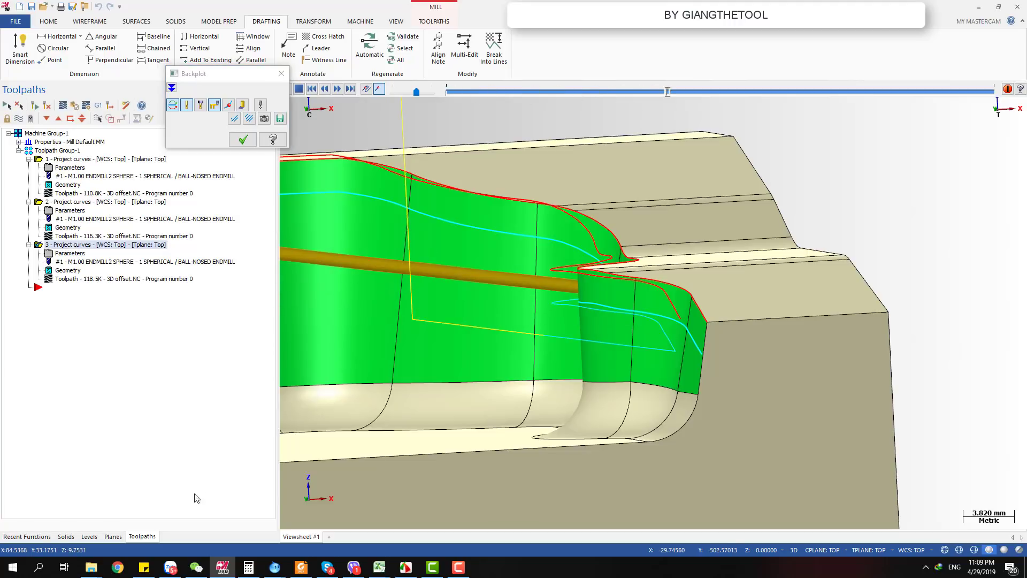
left_click(89, 536)
left_click(41, 168)
left_click(41, 159)
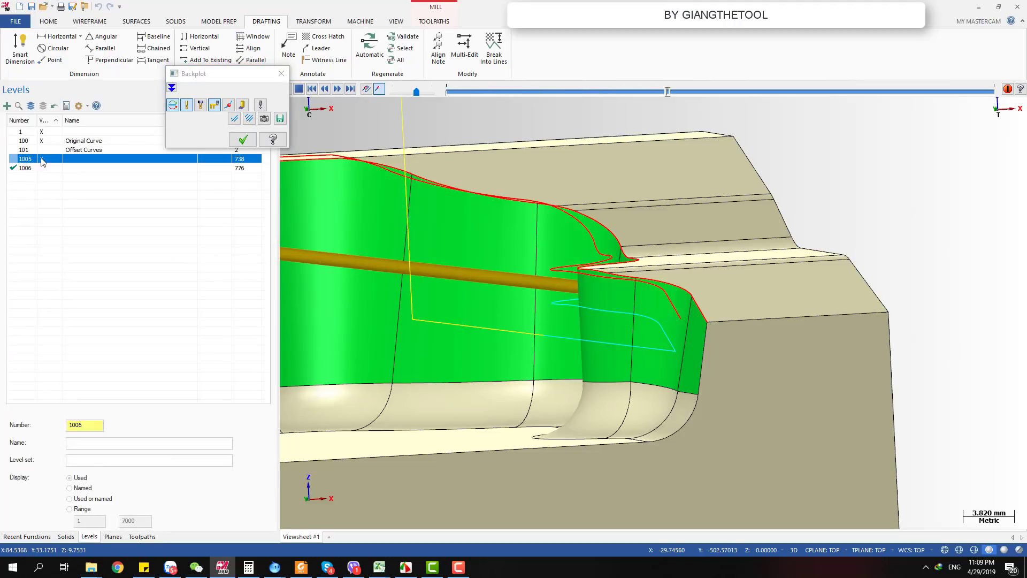
Inspect the backplotted path at the wall's open end, run the backplot to its end, and close it.
scroll(628, 286, "down", 3)
scroll(628, 287, "up", 2)
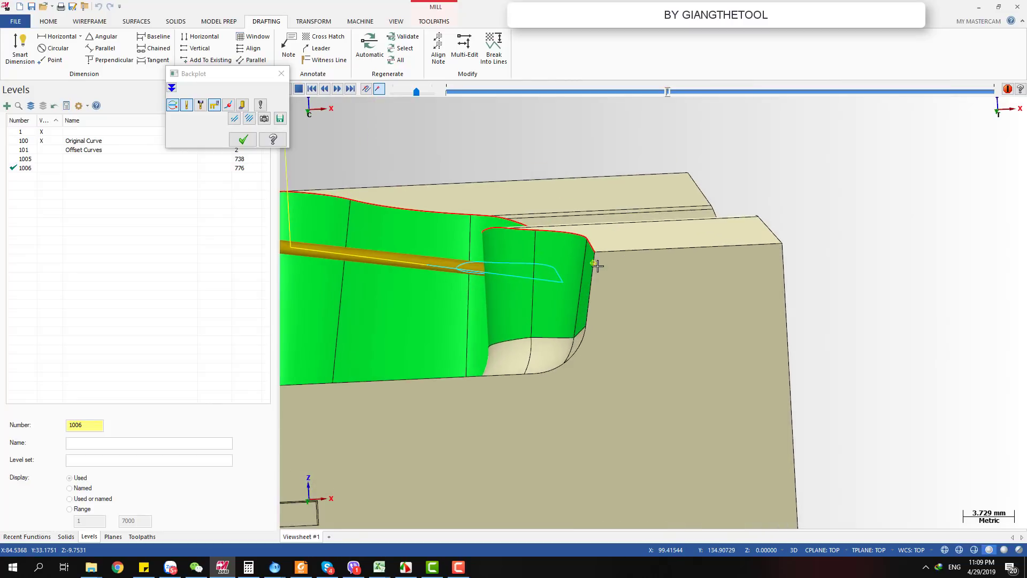
middle_click_drag(597, 301, 576, 274)
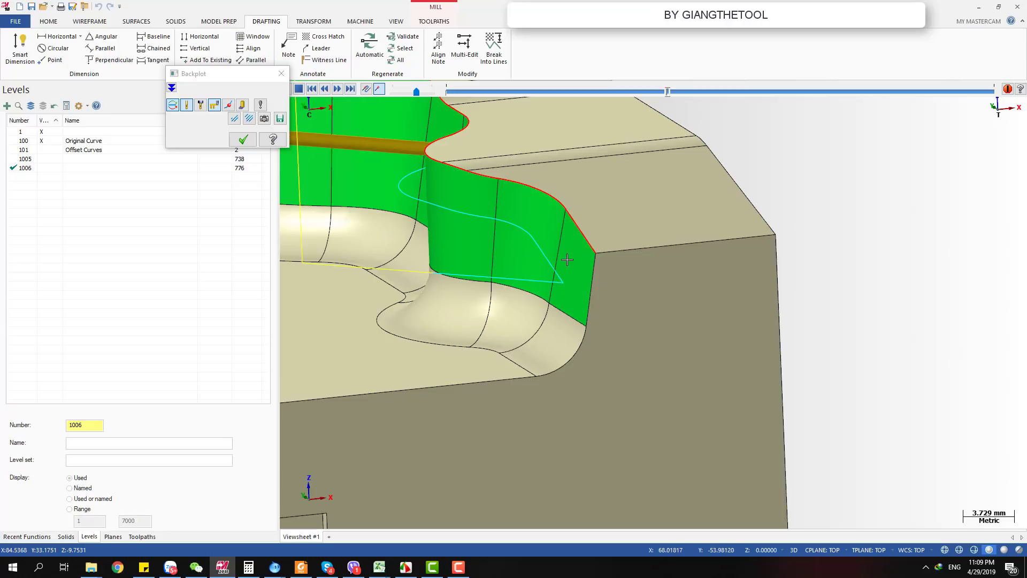
left_click_drag(670, 92, 996, 99)
scroll(637, 293, "down", 2)
middle_click_drag(607, 294, 675, 285)
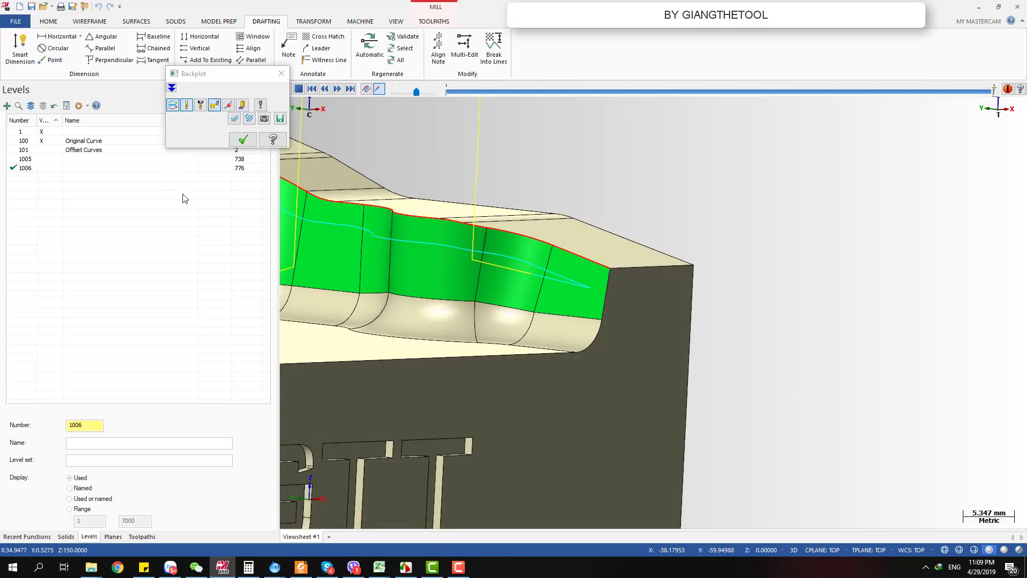
left_click(243, 140)
Set the third Project Curve operation's cutting side offset to -1 and regenerate its toolpath.
left_click(142, 537)
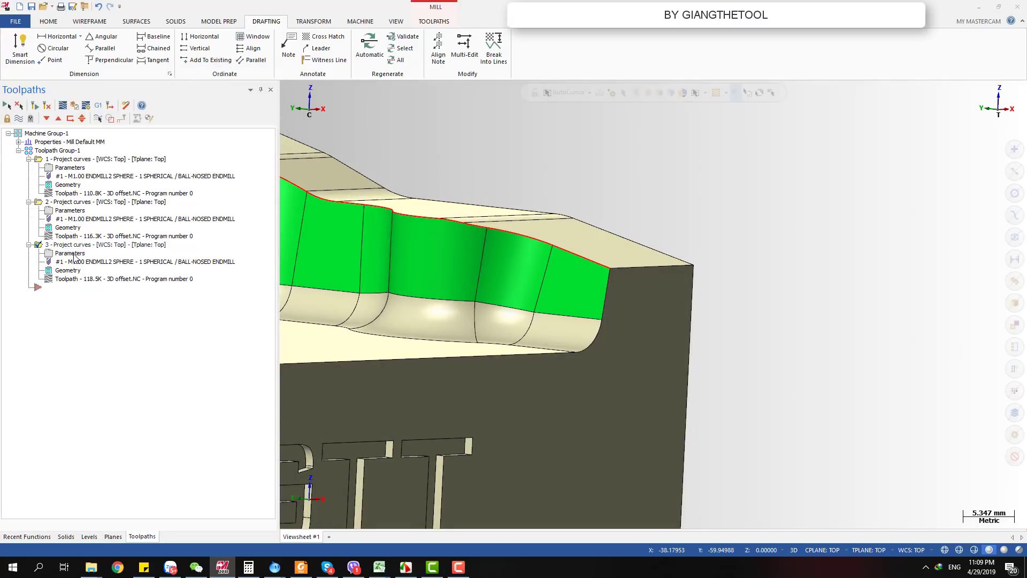
left_click(73, 255)
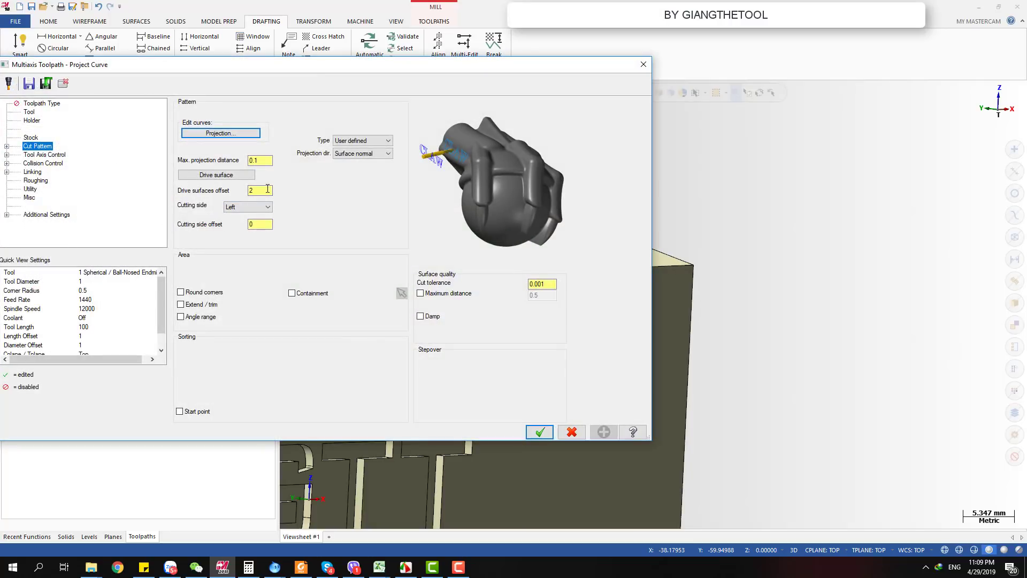
left_click(268, 190)
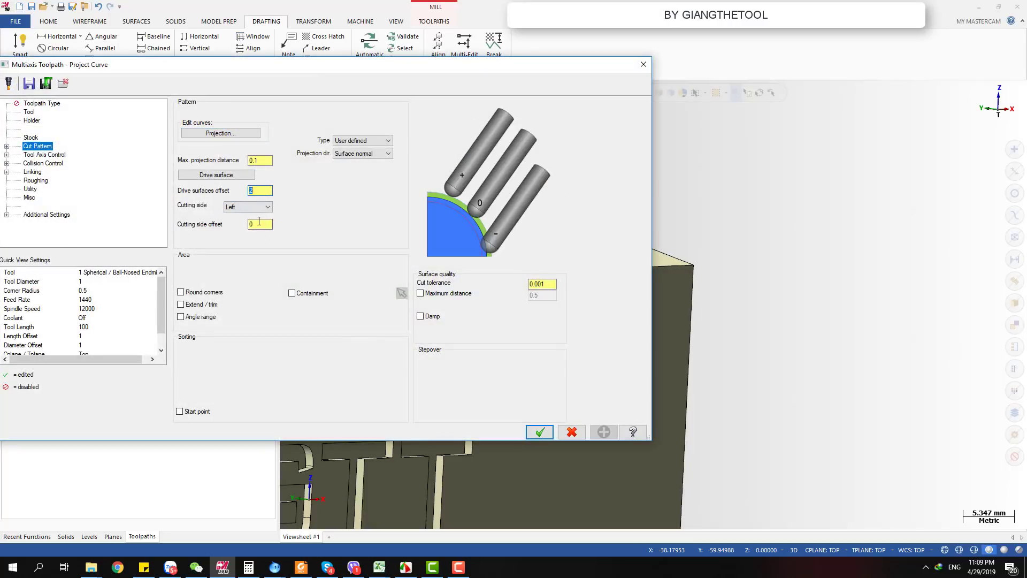
left_click(259, 224)
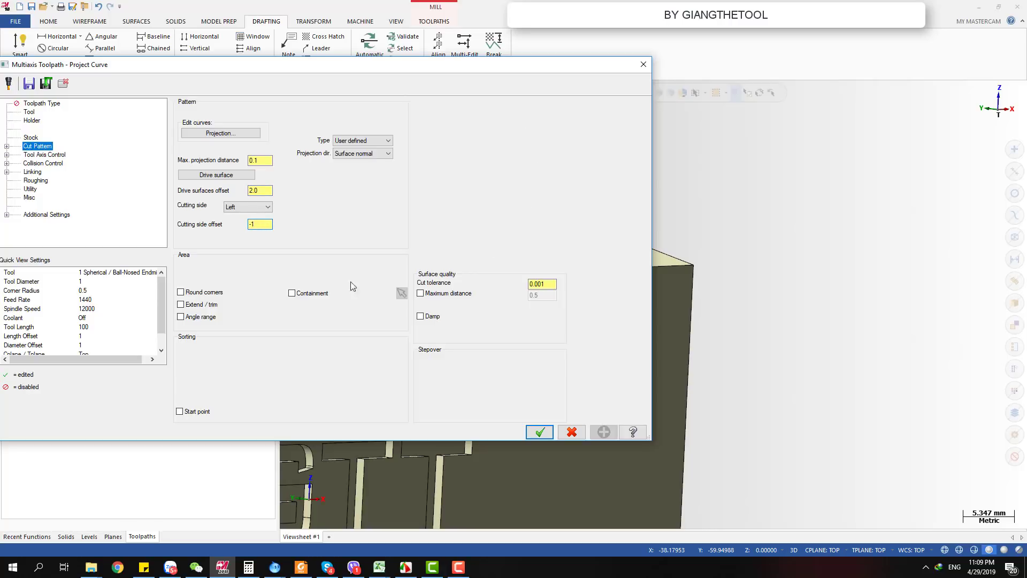
left_click(531, 436)
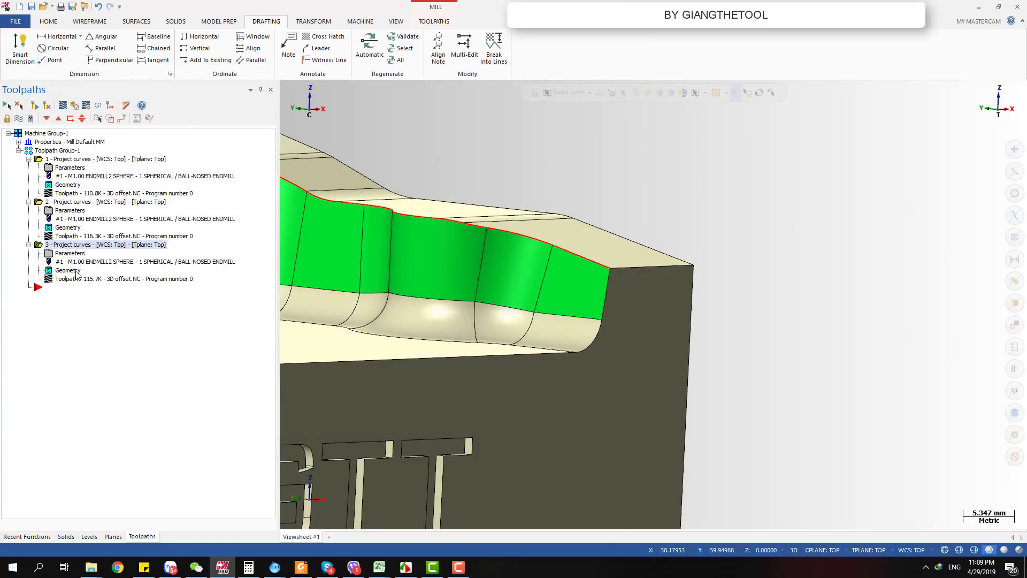
Backplot the regenerated third operation partway and examine its path near the open end of the side wall.
key("alt+b")
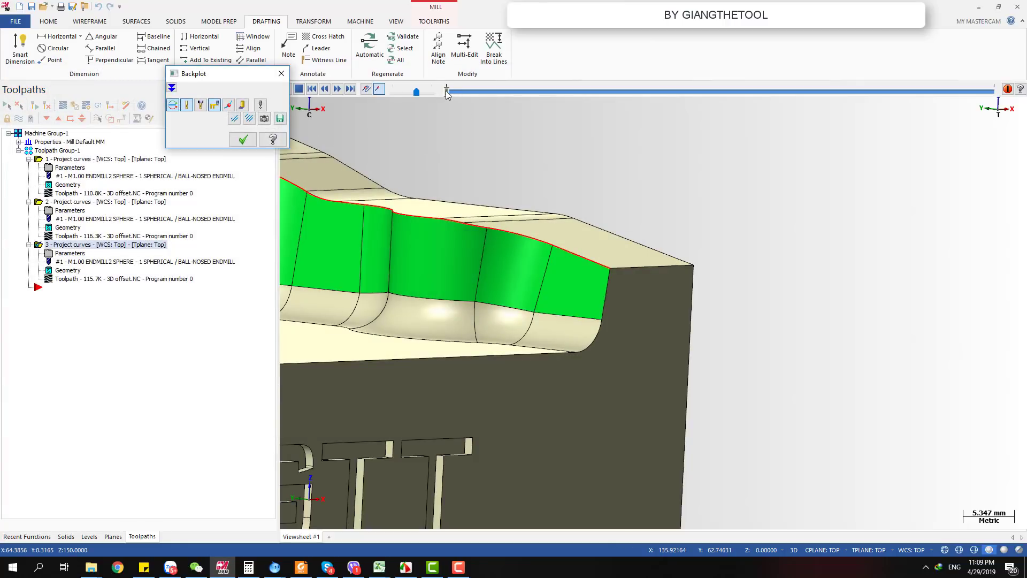
left_click_drag(447, 94, 514, 96)
middle_click_drag(482, 230, 477, 221)
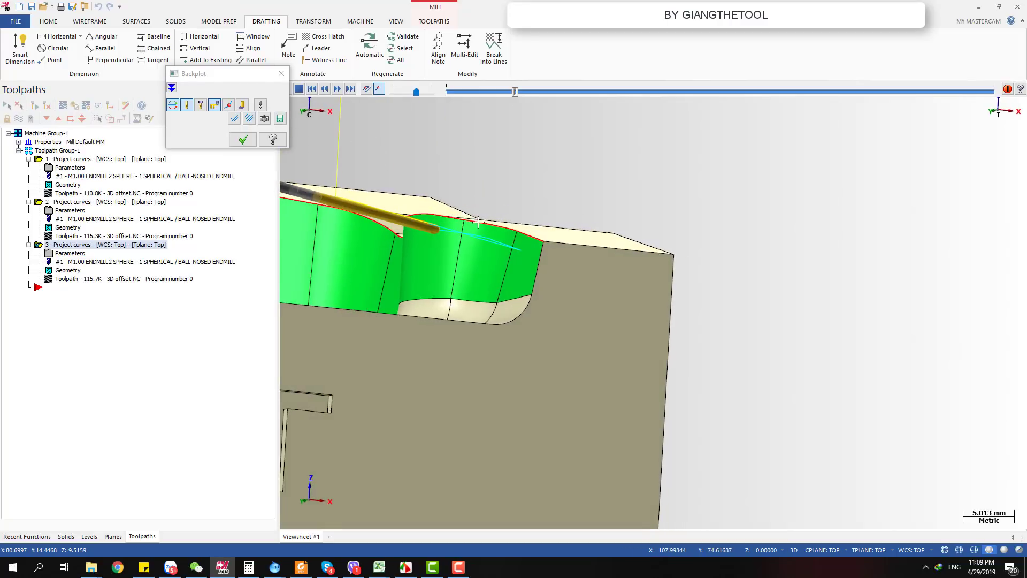
scroll(478, 220, "up", 3)
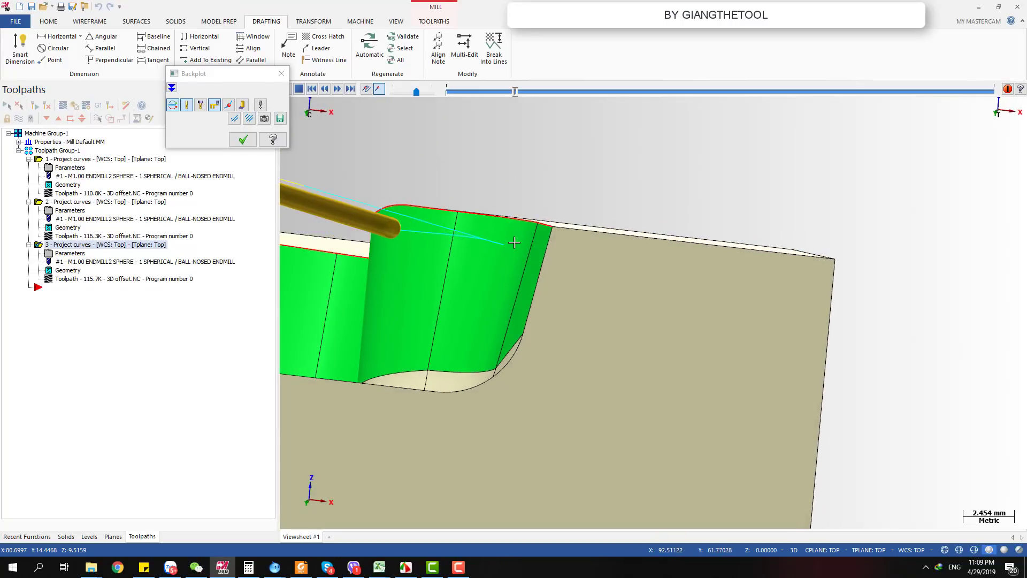
middle_click_drag(532, 257, 543, 187)
Run the backplot to its end and examine the complete offset path around the whole pocket.
left_click_drag(515, 92, 994, 92)
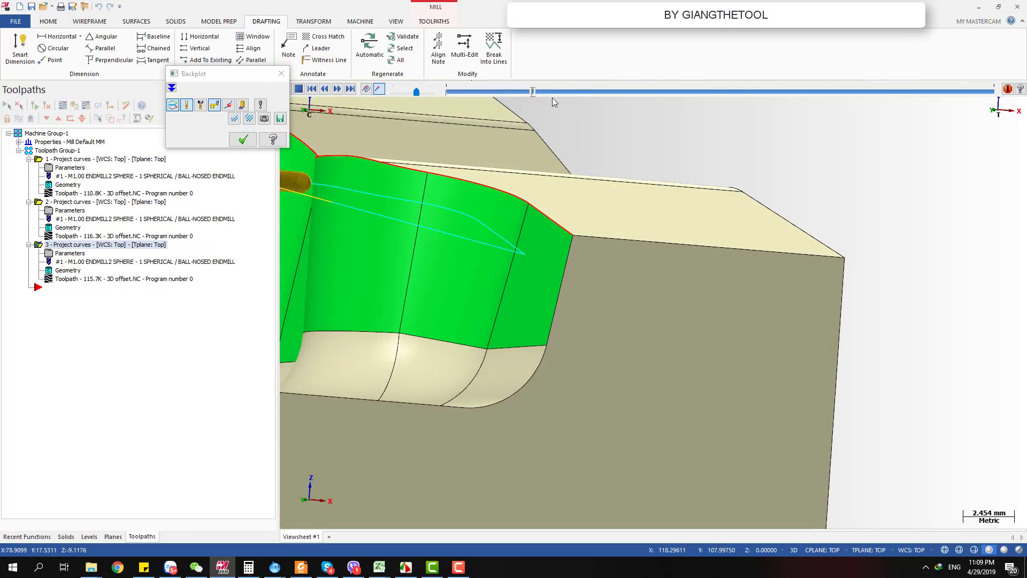
scroll(711, 222, "down", 4)
scroll(711, 222, "down", 6)
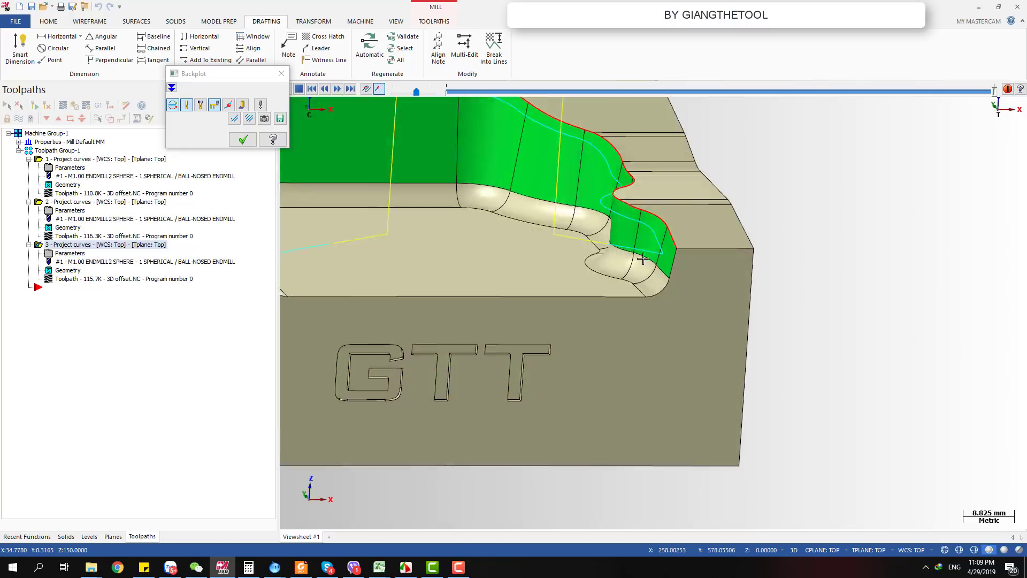
scroll(715, 243, "up", 5)
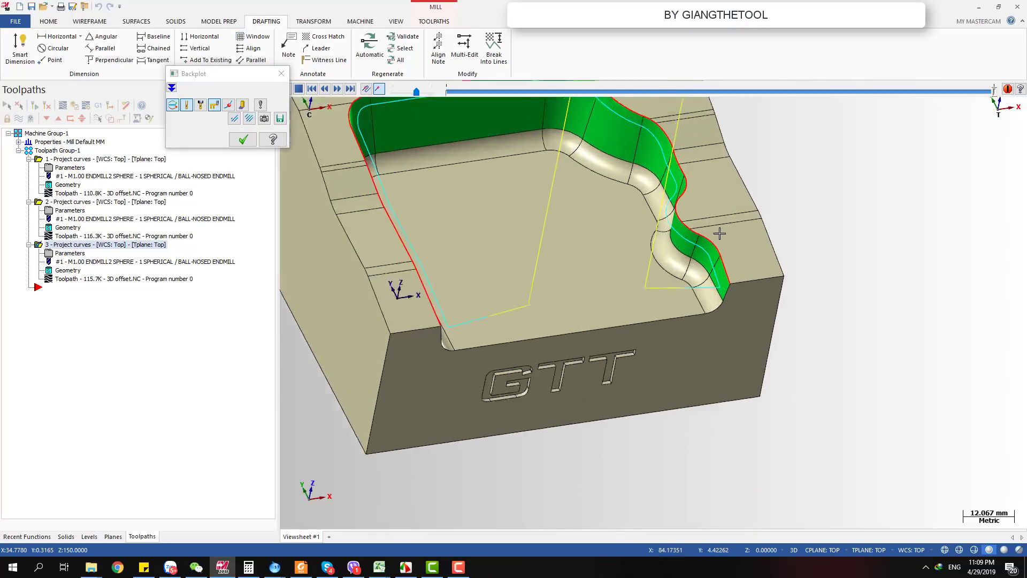
scroll(718, 239, "down", 3)
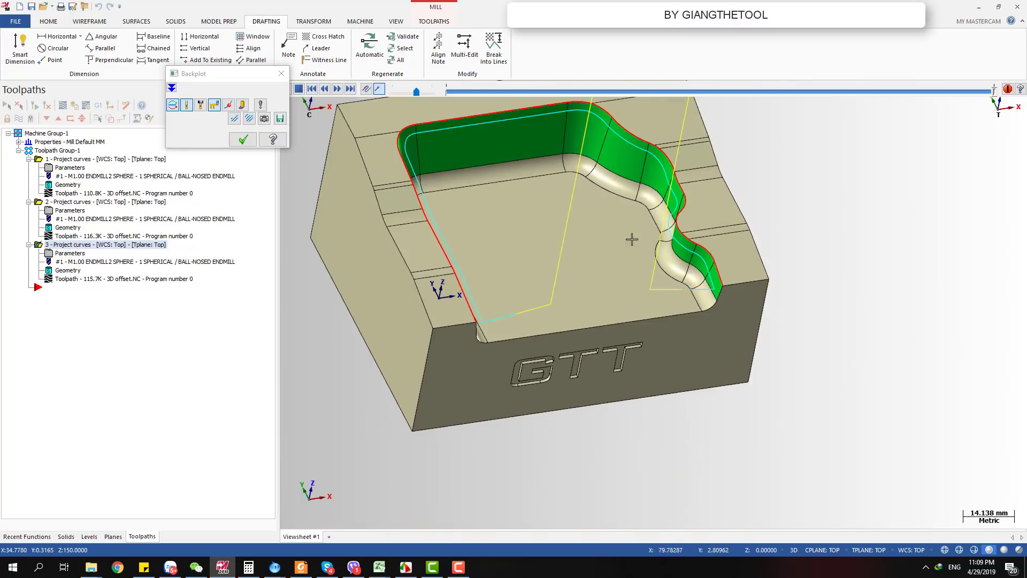
Close the backplot and review the third Project Curve operation's drive surfaces offset and cutting side offset.
left_click(243, 139)
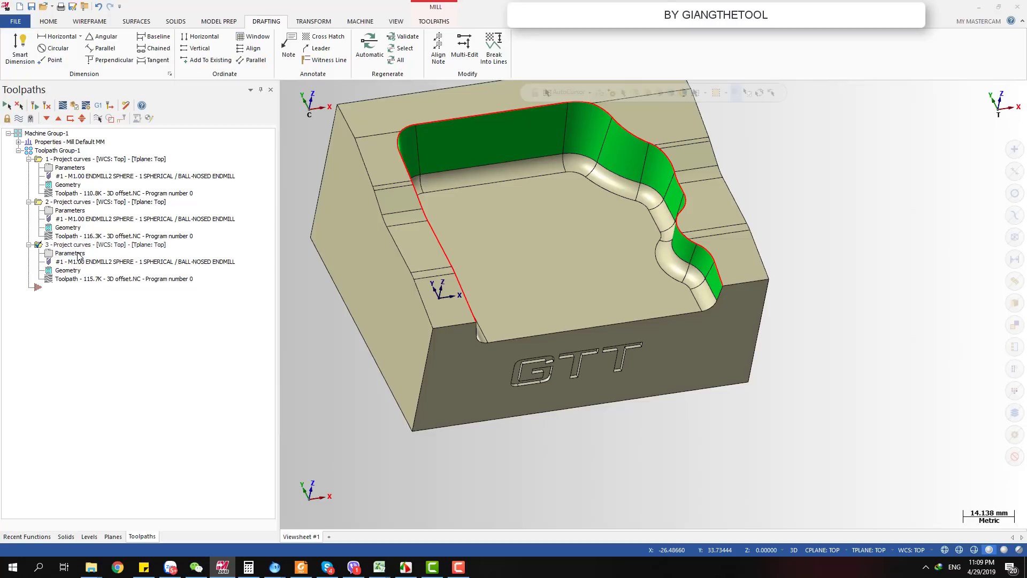
left_click(78, 255)
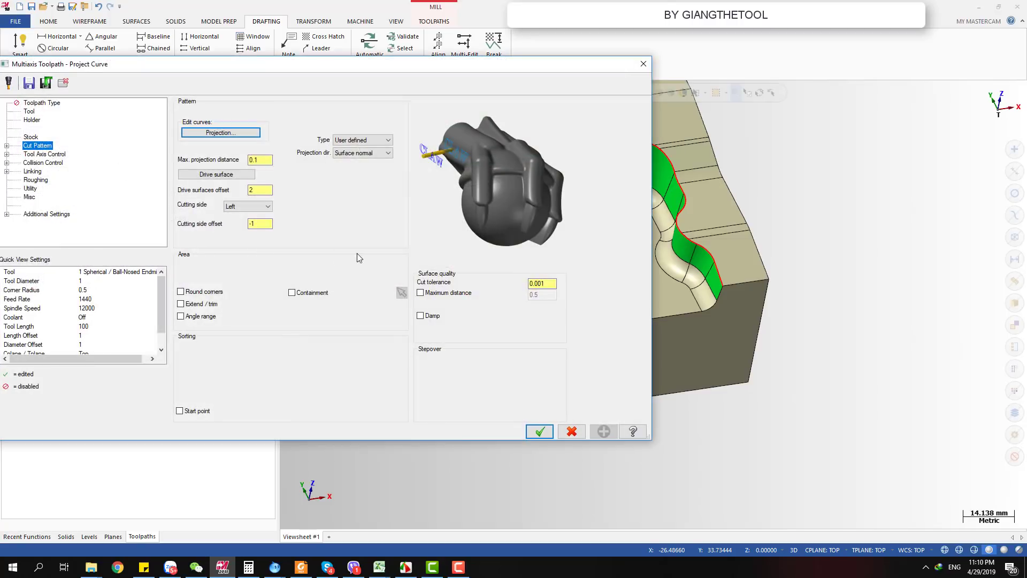
left_click(540, 431)
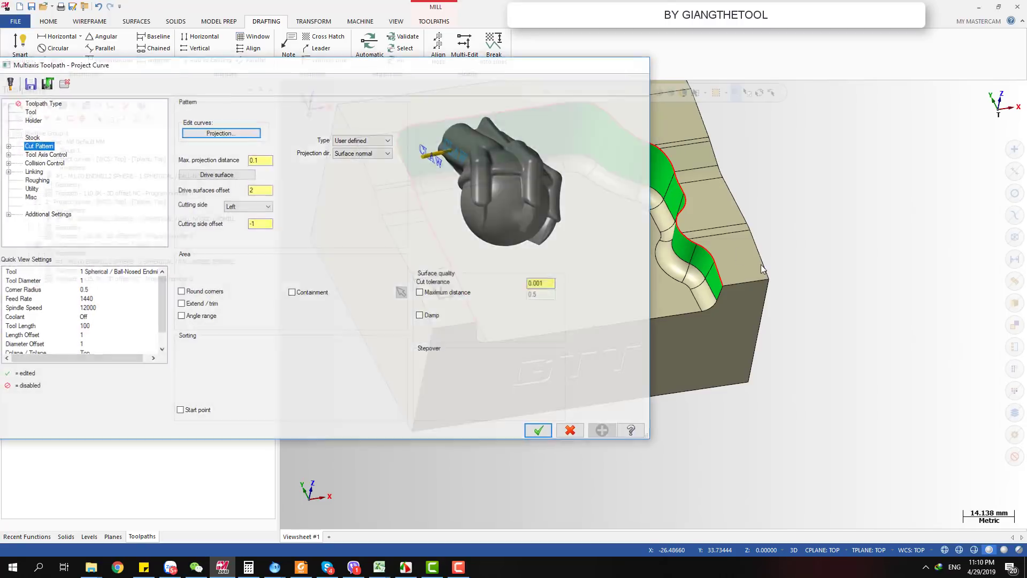
Open the level list and compare the offset curves on levels 1005 and 1006 along the side wall in angled, front and top views.
left_click(113, 537)
left_click(89, 536)
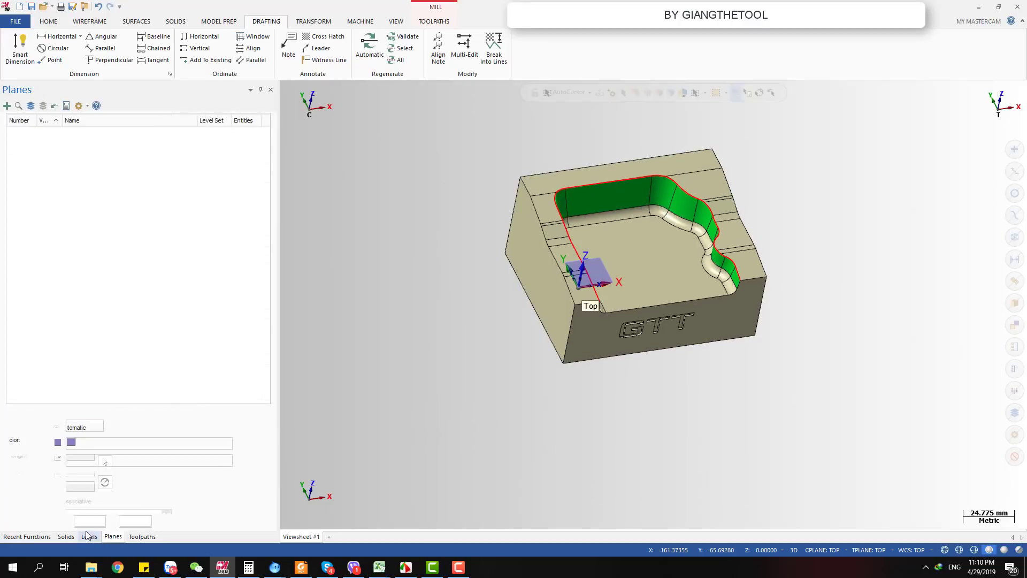
scroll(698, 206, "up", 8)
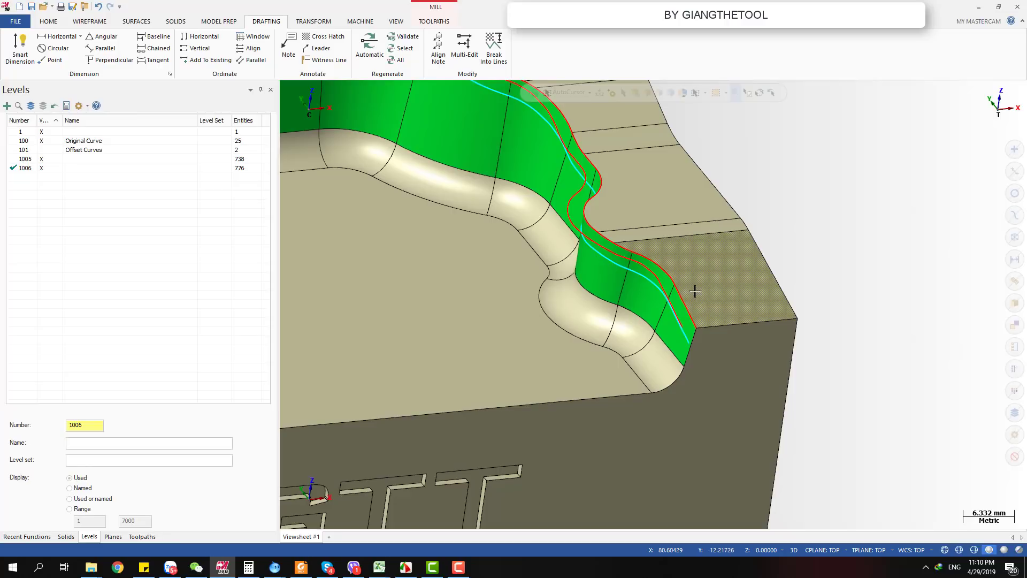
scroll(722, 314, "down", 2)
scroll(839, 343, "down", 4)
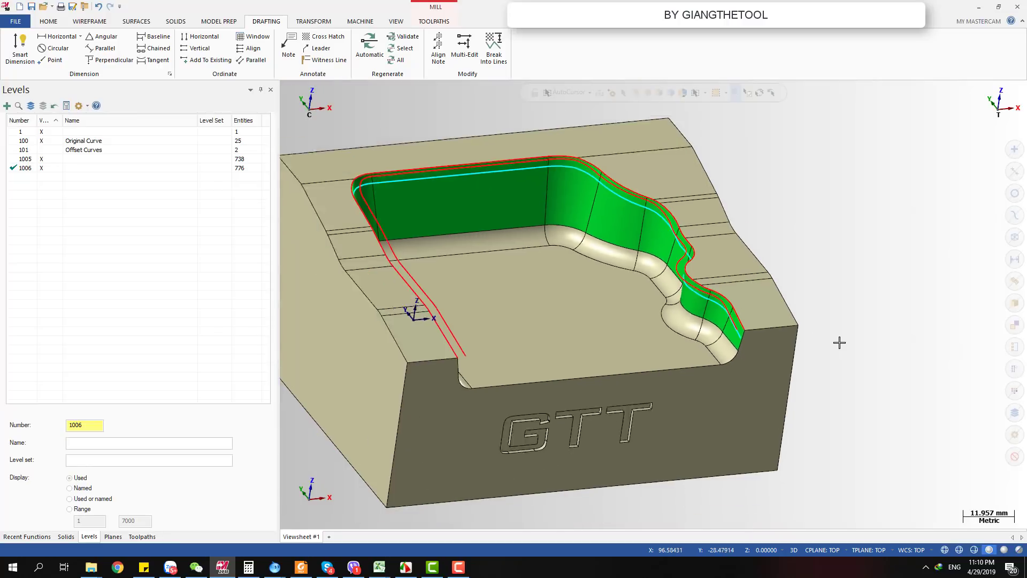
key("alt+1")
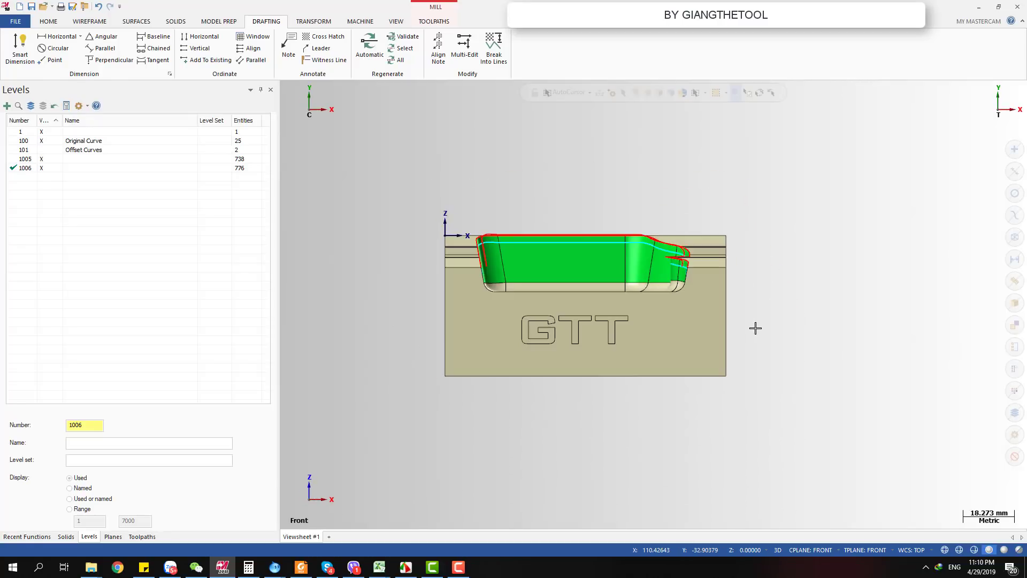
scroll(801, 346, "up", 5)
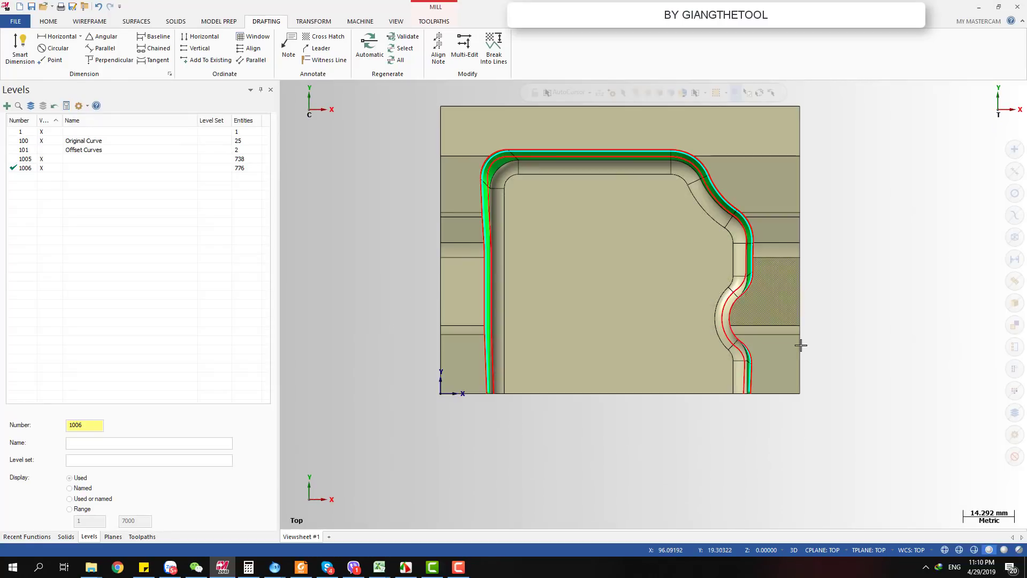
mouse_move(722, 385)
middle_mouse_down()
mouse_move(755, 317)
mouse_move(756, 358)
middle_mouse_up()
scroll(756, 357, "up", 2)
scroll(695, 347, "down", 3)
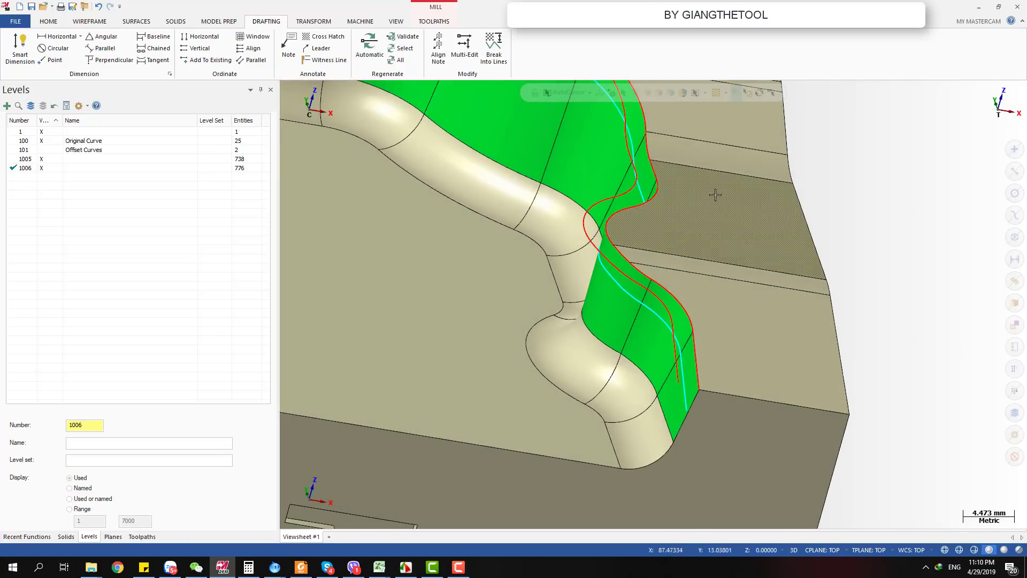
key("alt+1")
scroll(826, 313, "down", 1)
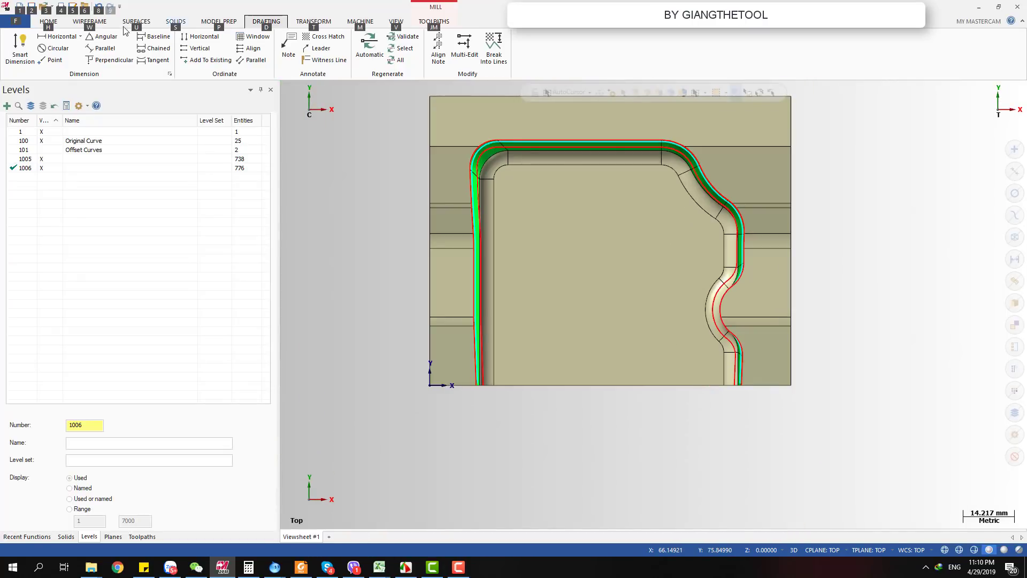
Offset a copy of the pocket's rim chain inward by 2 mm on level 1006 with Offset Chains.
left_click(89, 21)
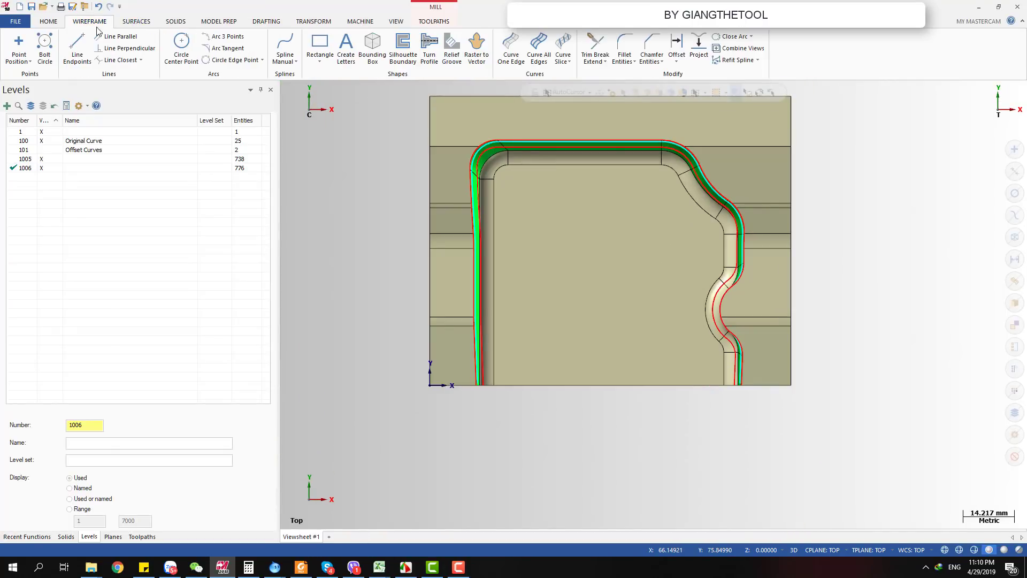
left_click(681, 62)
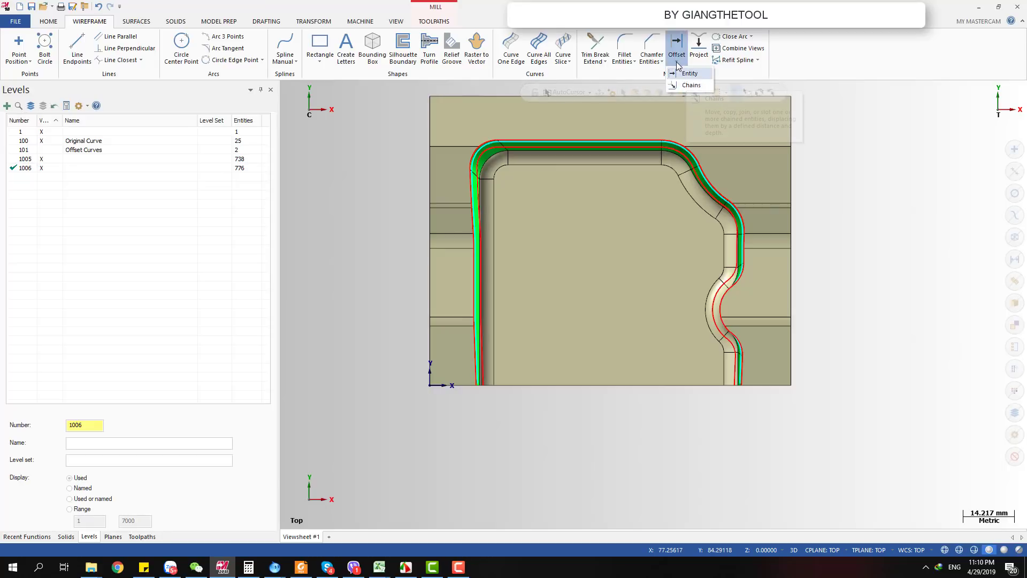
left_click(689, 85)
scroll(816, 510, "up", 1)
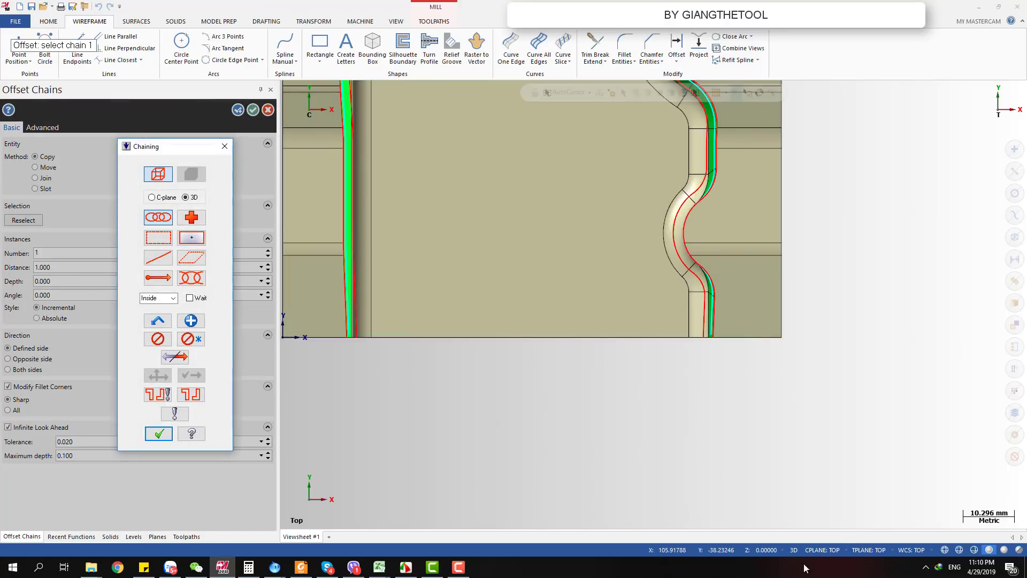
middle_click_drag(787, 475, 749, 337)
scroll(738, 337, "up", 1)
left_click(698, 341)
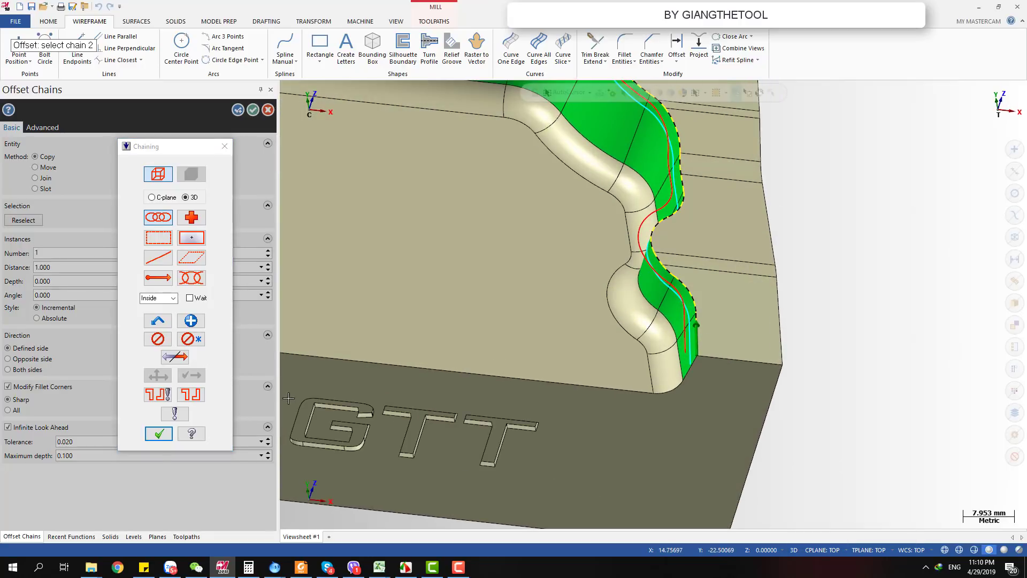
left_click(159, 434)
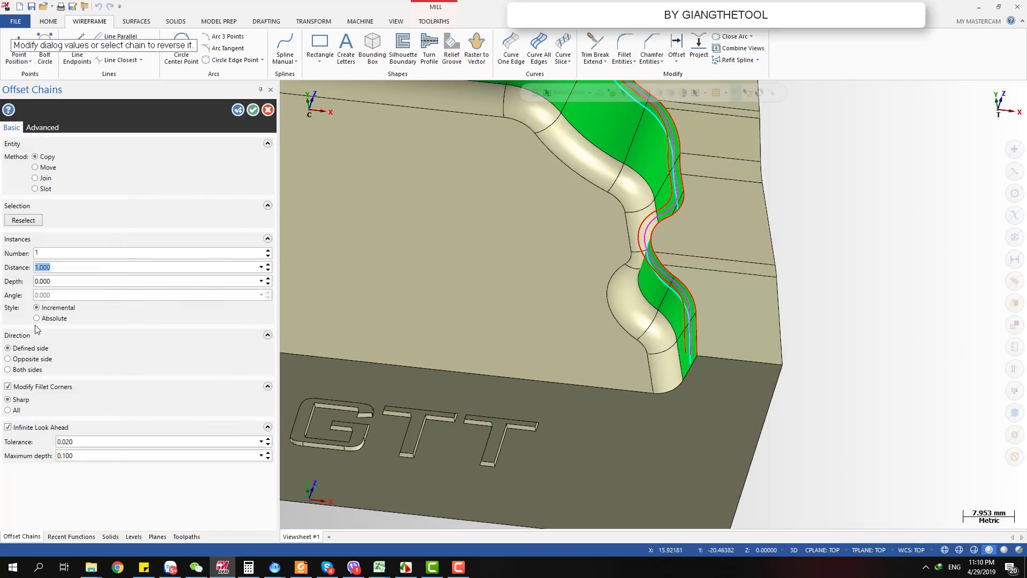
type("1")
left_click(252, 110)
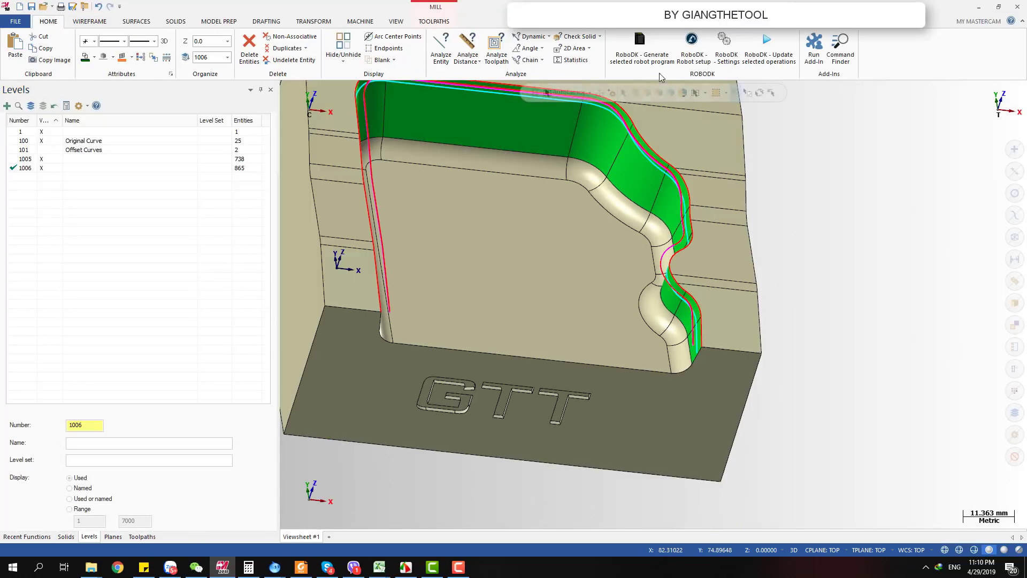
Compare the Offset Chains copy with the other offset curves along the curved side wall.
scroll(671, 141, "up", 3)
scroll(672, 141, "down", 2)
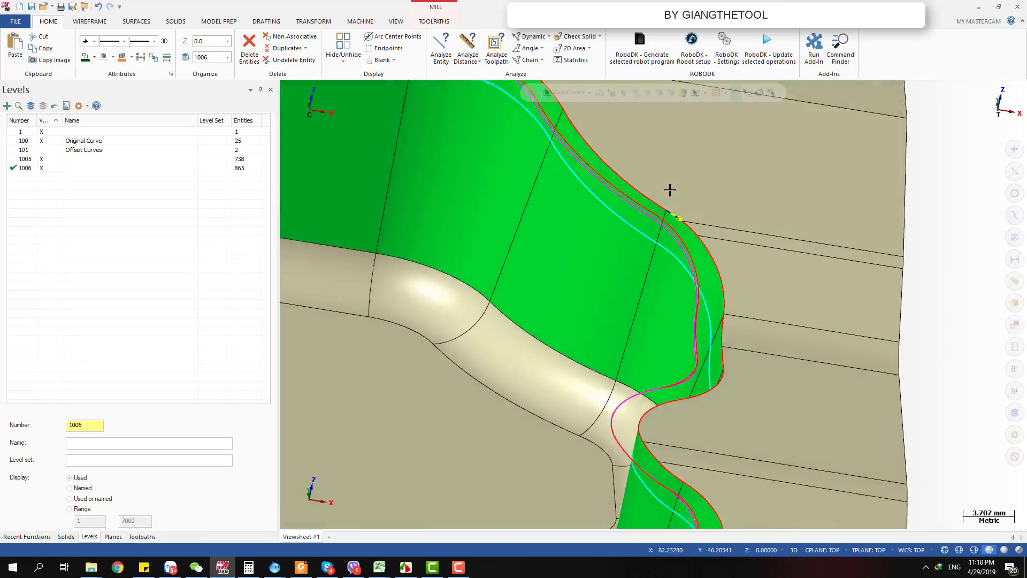
middle_click_drag(669, 190, 688, 182)
scroll(673, 211, "down", 2)
scroll(673, 210, "down", 1)
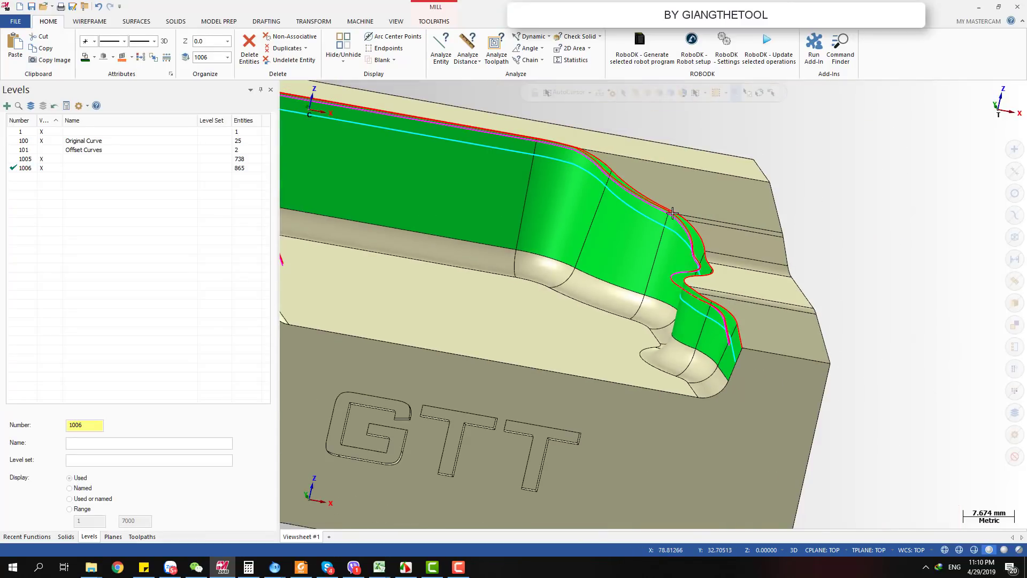
Hide levels 1005 and 1006 and make new level 1007 the active level.
left_click(41, 159)
left_click(45, 168)
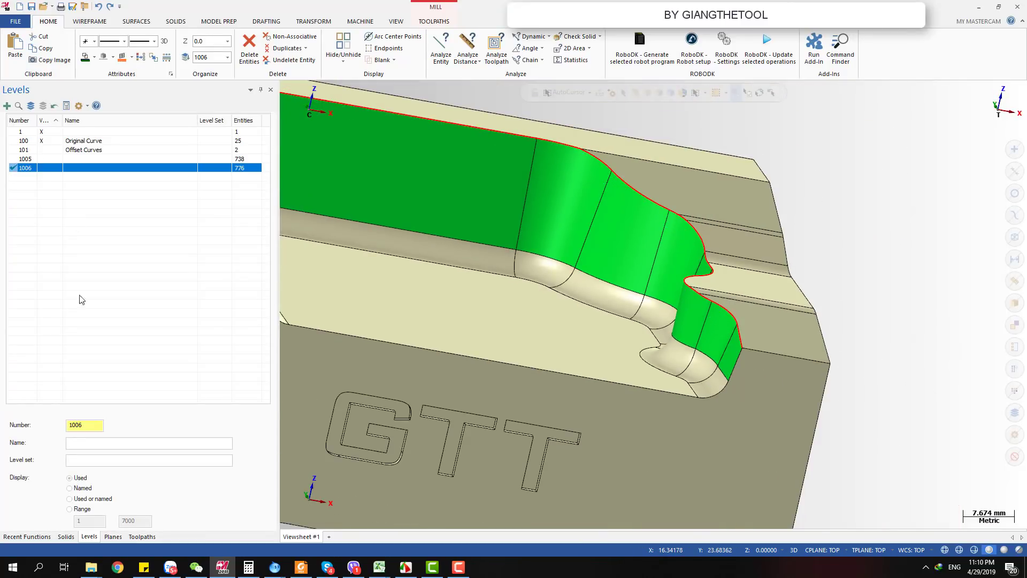
double_click(84, 425)
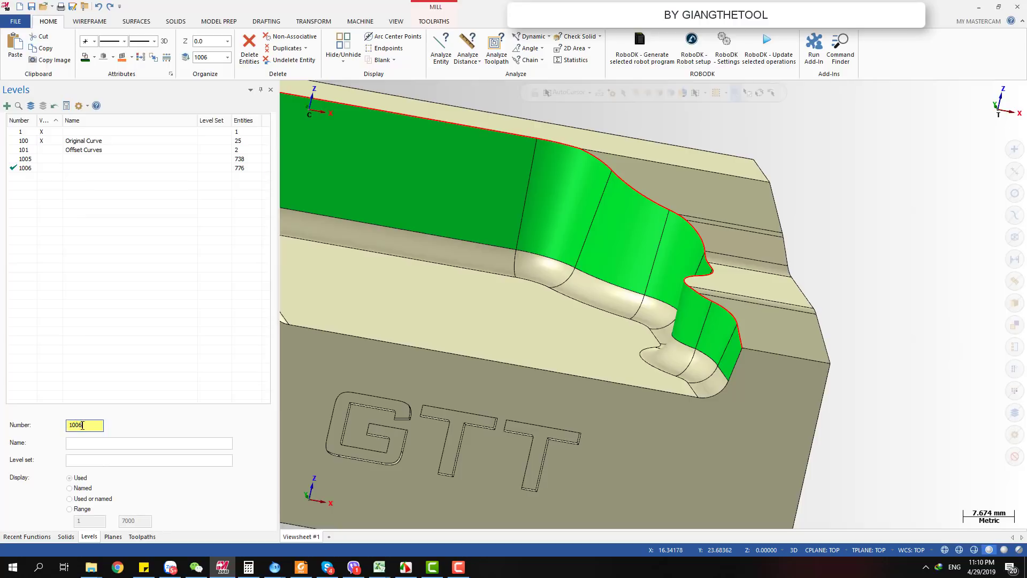
type("1007")
key("Return")
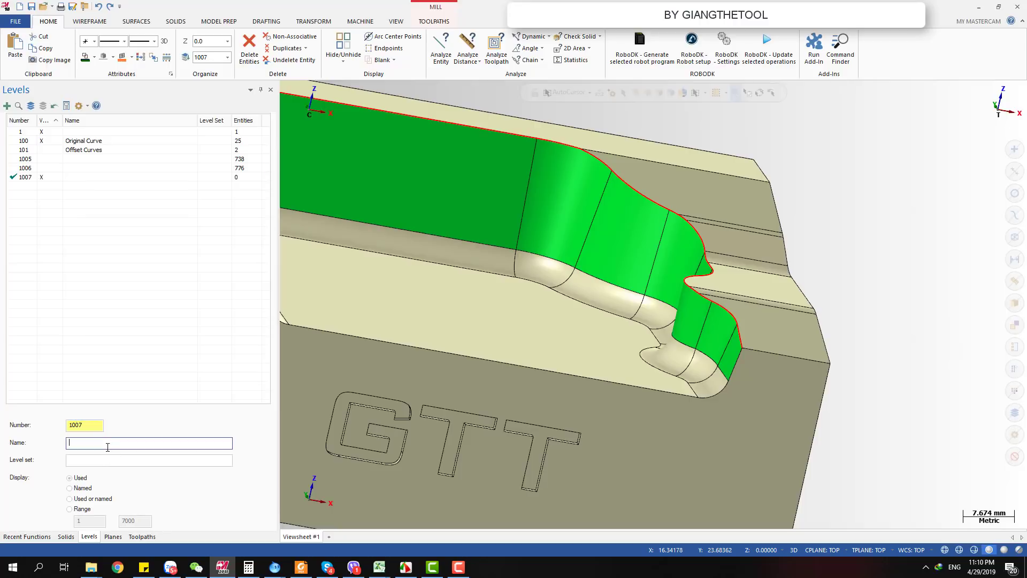
In the top view, offset a copy of the pocket's rim chain inward by 2 mm with a tolerance of 0.001.
scroll(759, 413, "down", 5)
key("alt+1")
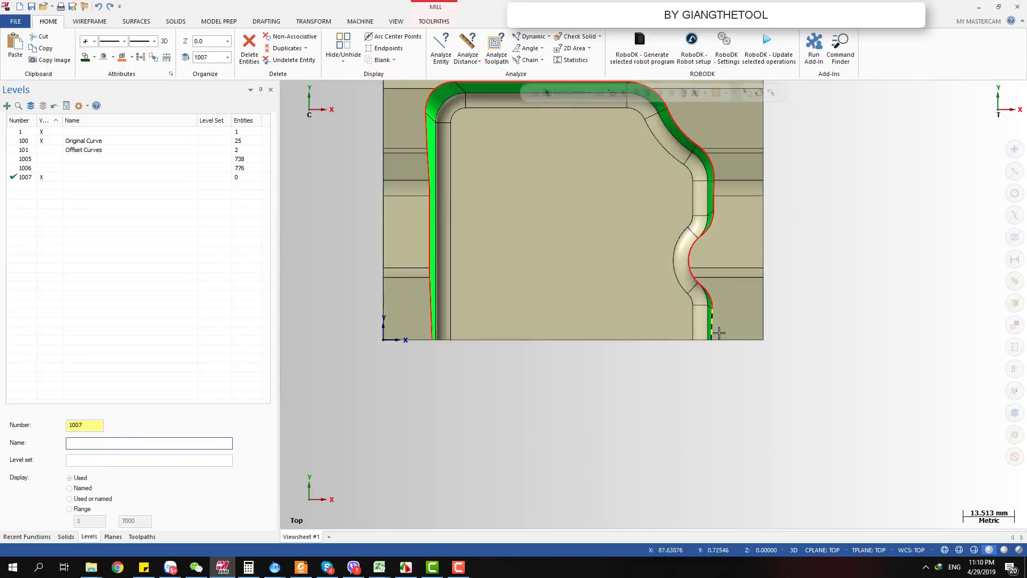
left_click(542, 60)
left_click(90, 21)
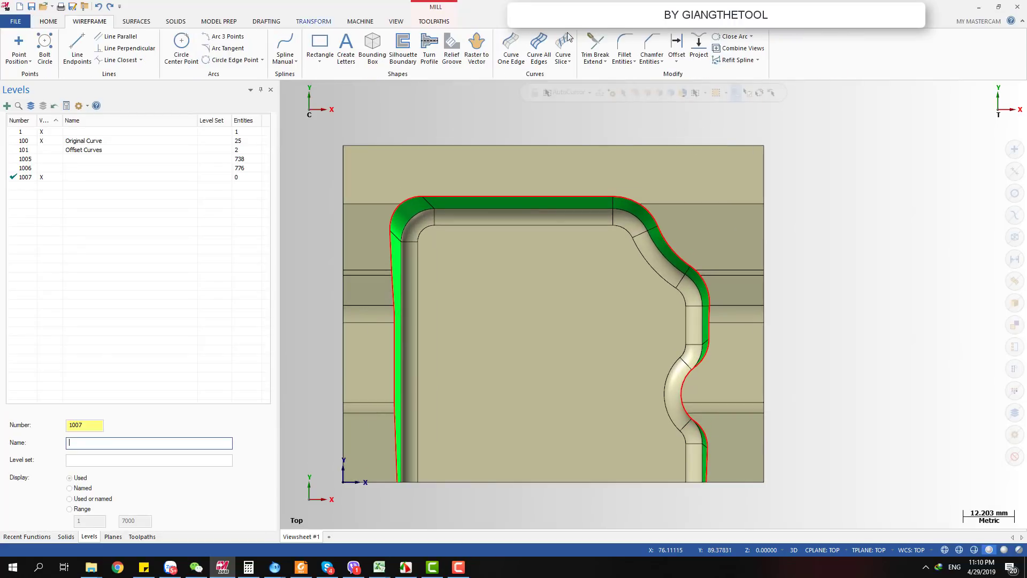
left_click(677, 61)
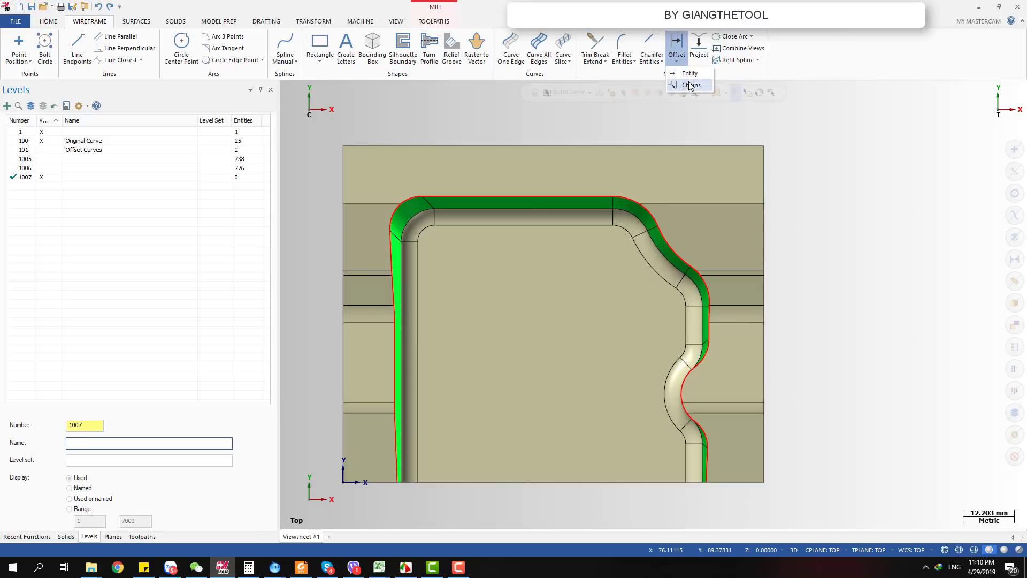
left_click(691, 85)
left_click(705, 468)
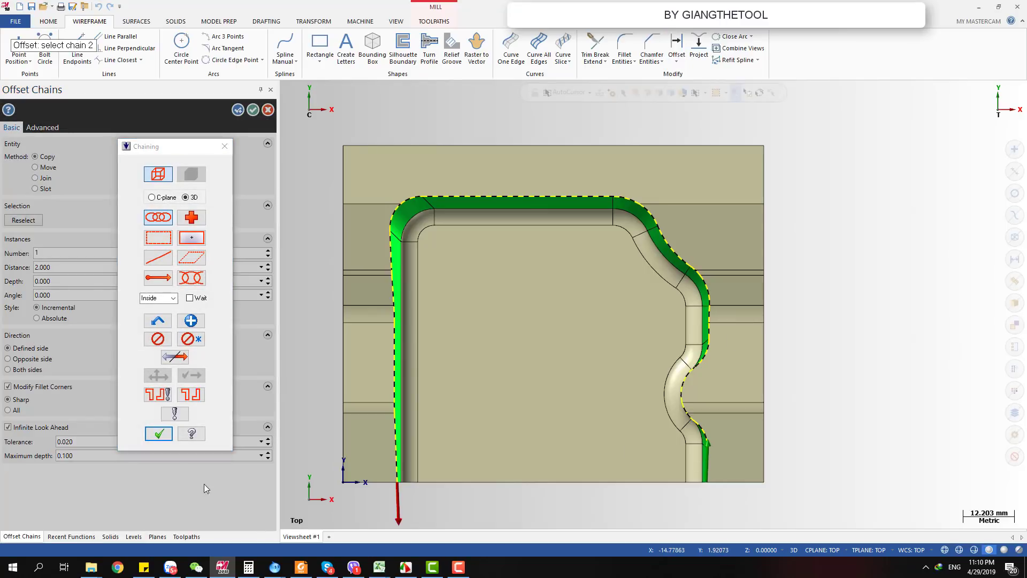
left_click(159, 433)
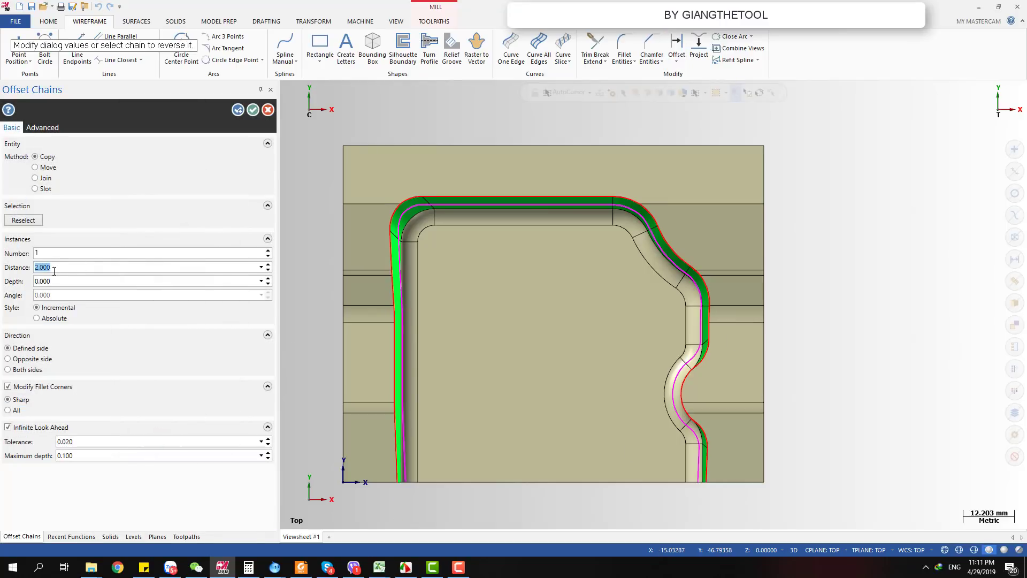
left_click(54, 271)
type("0.00")
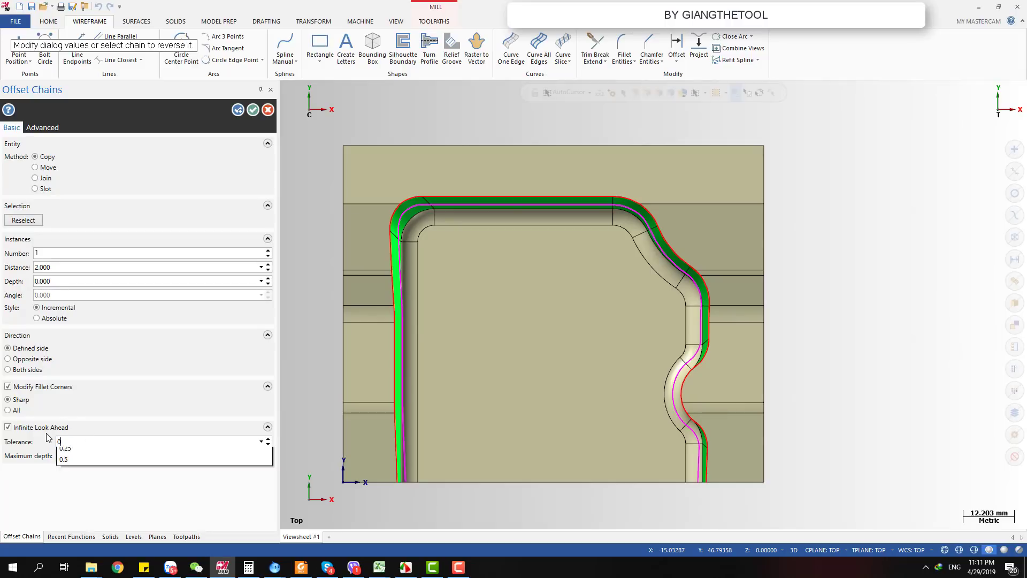
left_click(251, 110)
scroll(547, 306, "down", 1)
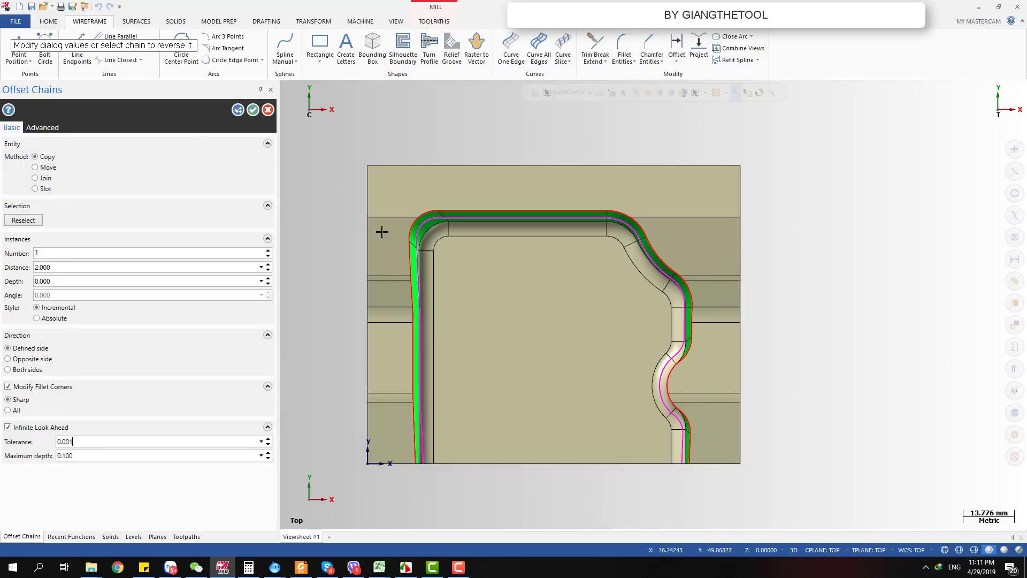
left_click(256, 112)
Examine how the new offset curve on level 1007 runs along the curved side wall near its open end.
scroll(664, 390, "up", 1)
middle_click_drag(663, 390, 665, 313)
scroll(701, 431, "up", 6)
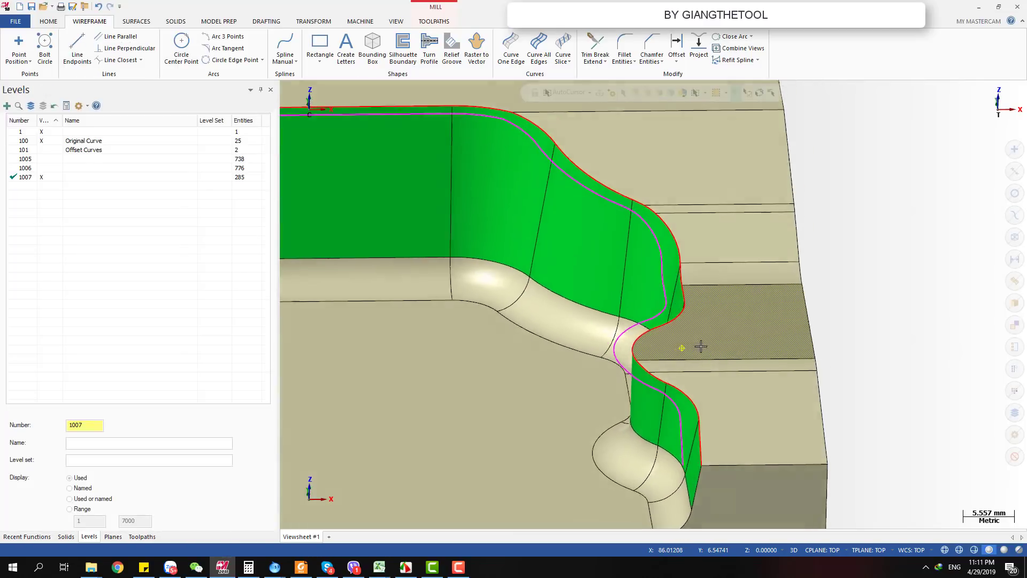
middle_click_drag(701, 346, 715, 348)
scroll(643, 290, "down", 4)
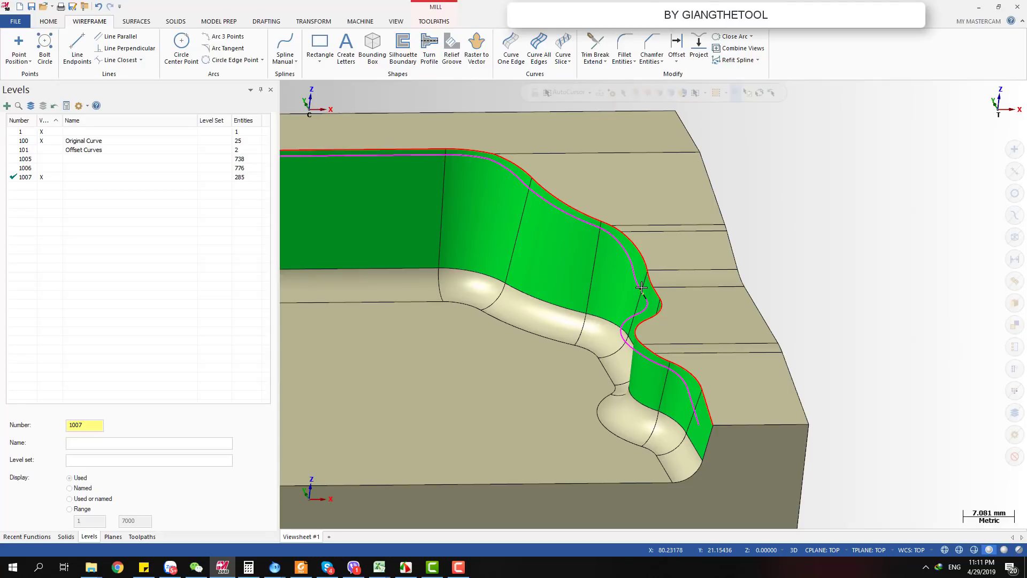
Check the new offset curve against the rim and wall surfaces in the right side, top and tilted views.
key("alt+5")
scroll(665, 317, "up", 6)
scroll(653, 311, "down", 5)
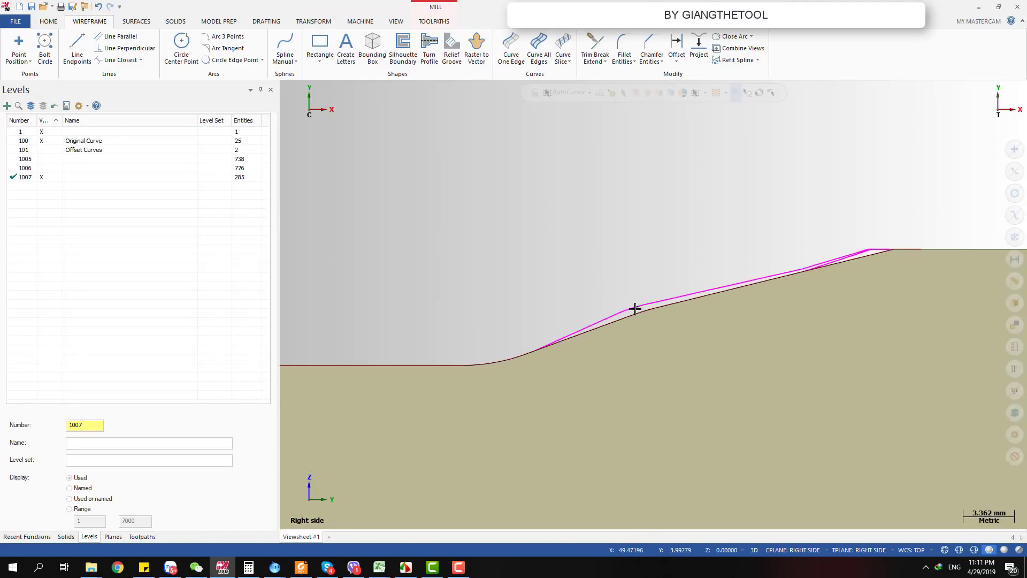
middle_click_drag(635, 308, 645, 313)
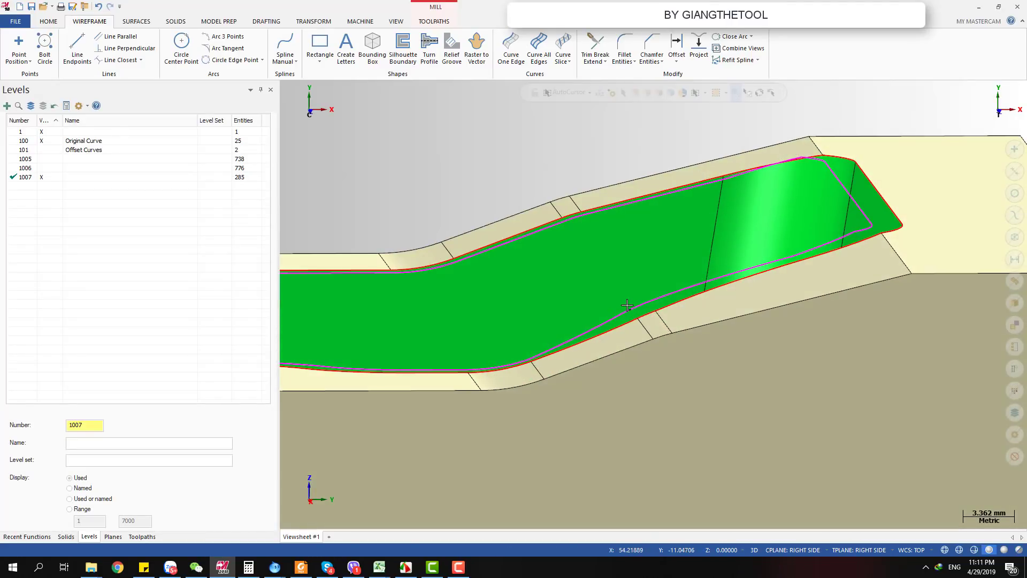
key("alt+5")
key("alt+1")
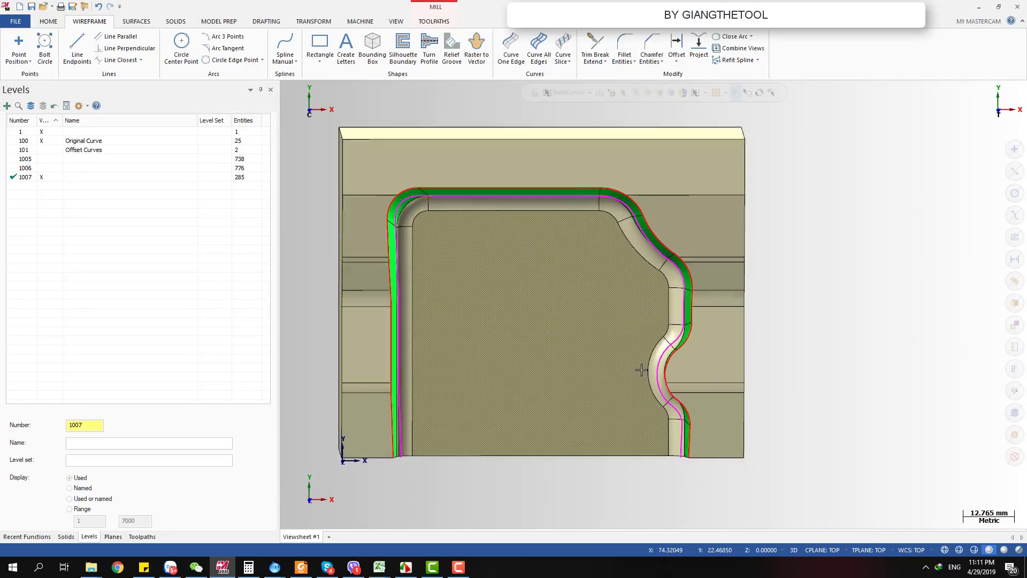
middle_click_drag(641, 370, 799, 340)
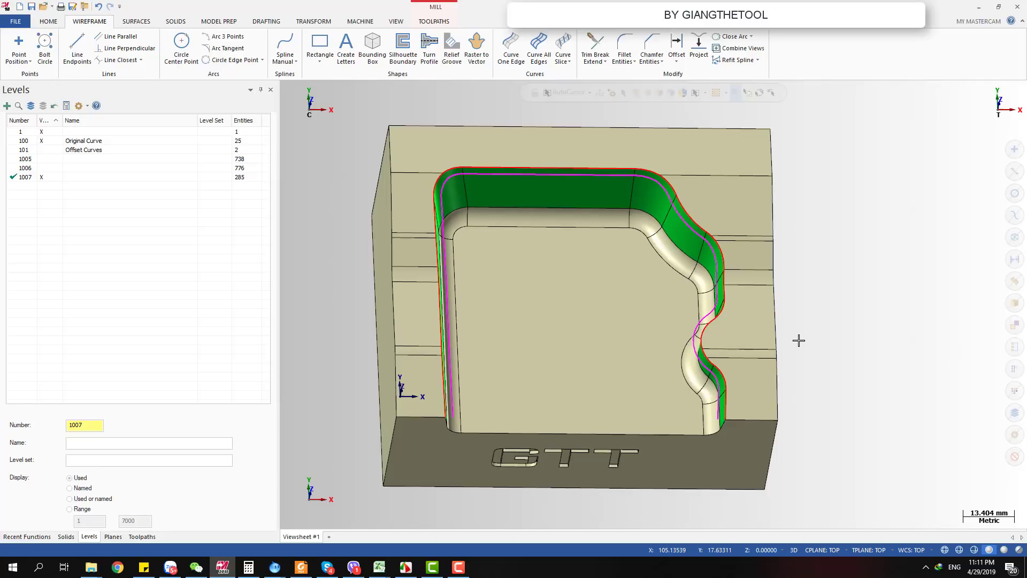
scroll(699, 308, "up", 4)
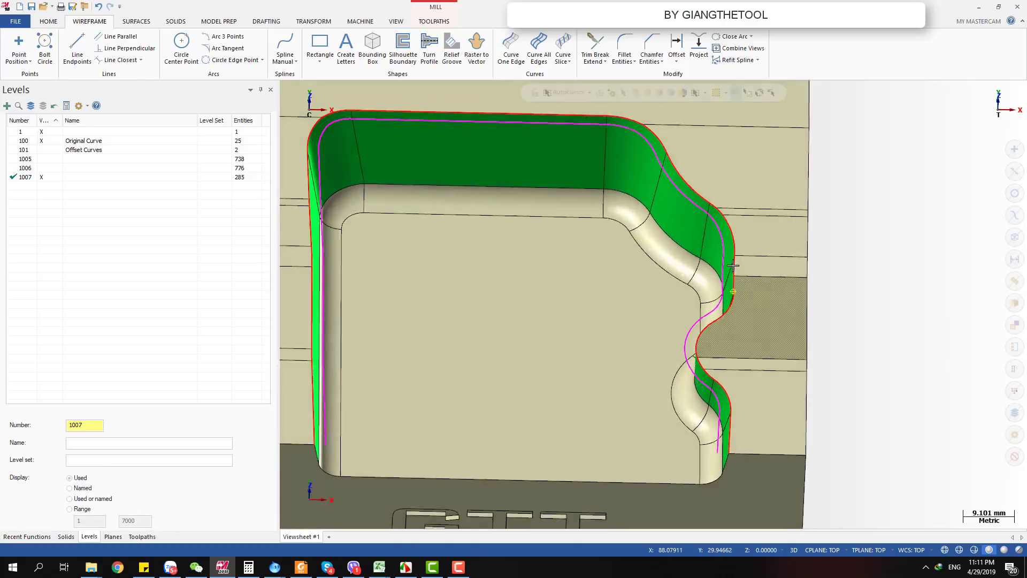
middle_click_drag(731, 298, 768, 241)
scroll(770, 239, "down", 2)
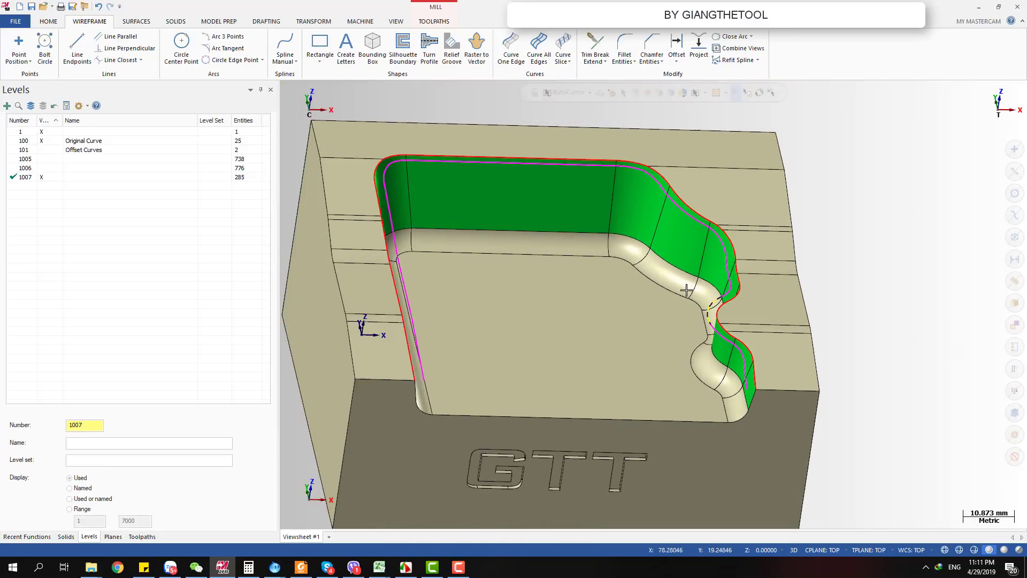
left_click(677, 59)
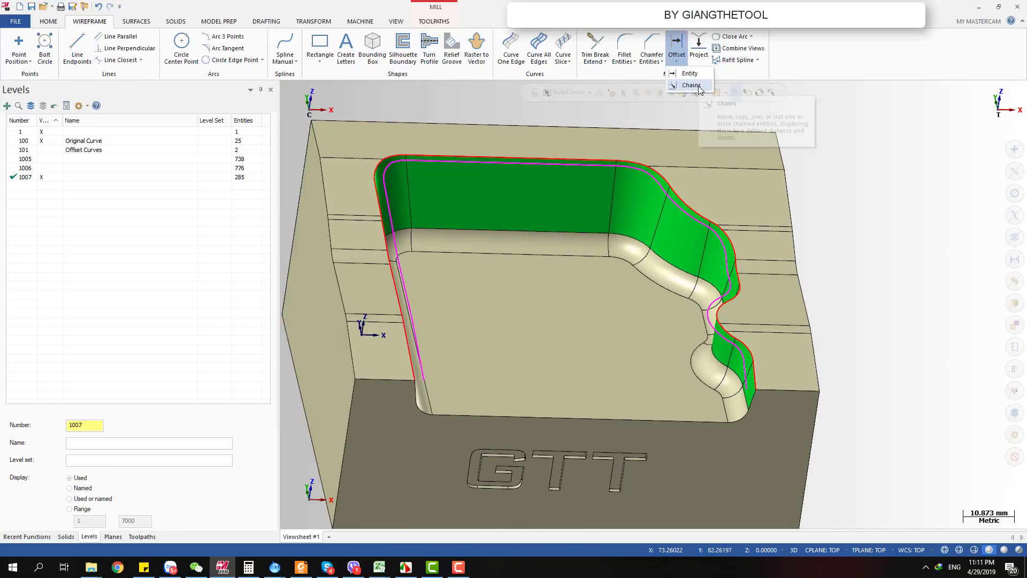
left_click(698, 86)
scroll(820, 209, "down", 2)
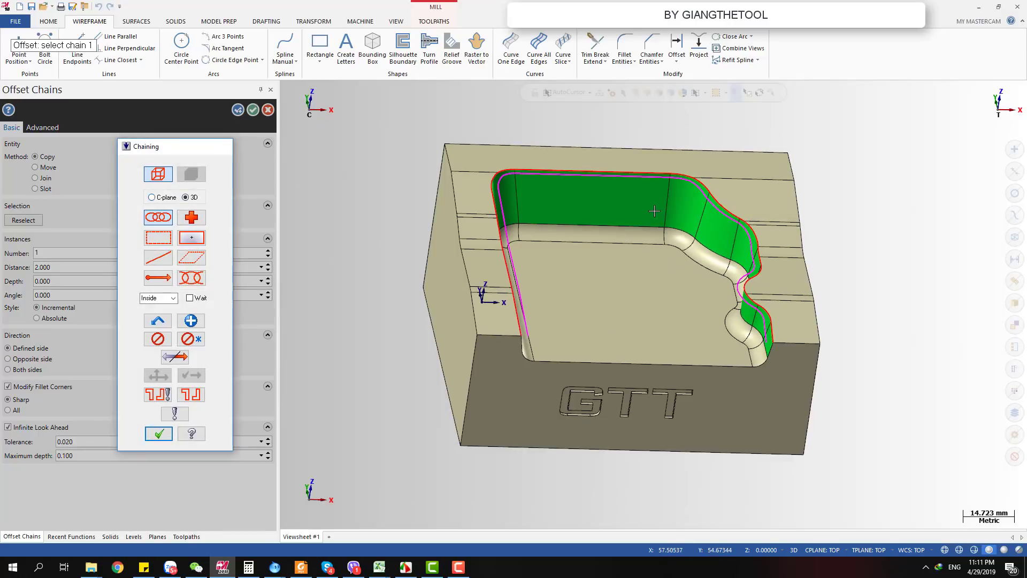
key("Escape")
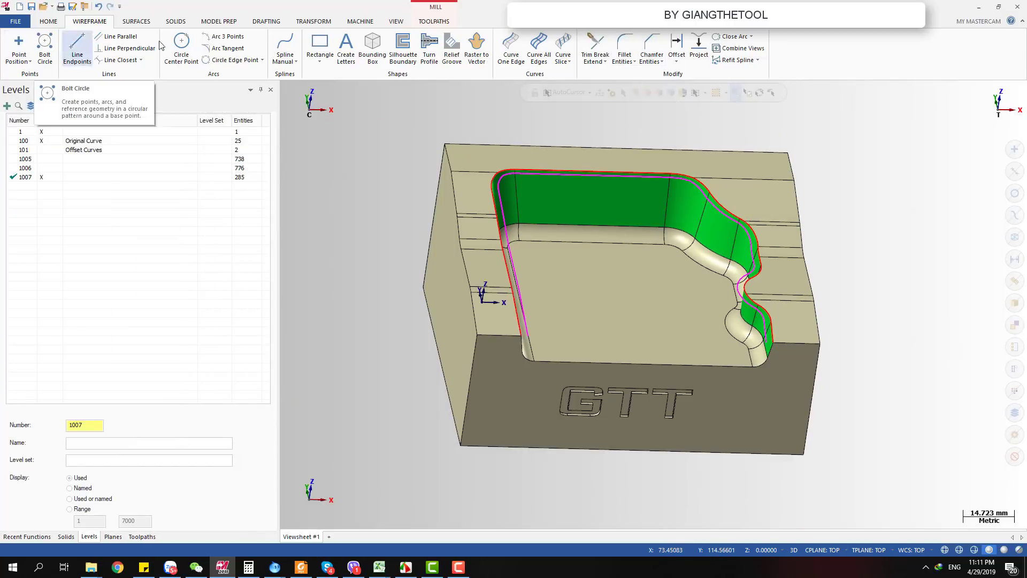
Delete the magenta offset curve on level 1007.
scroll(647, 194, "up", 2)
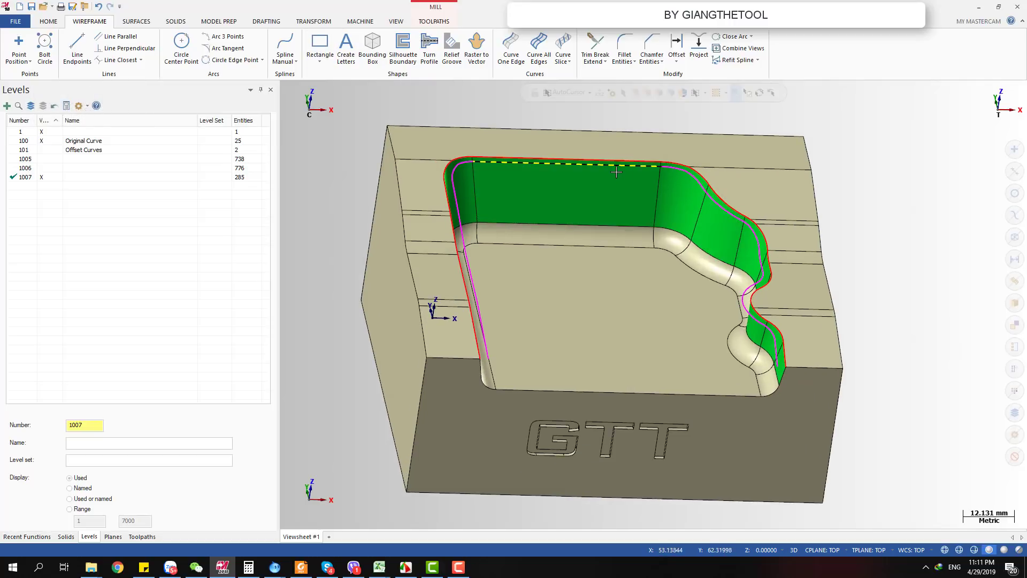
middle_click_drag(745, 295, 780, 325)
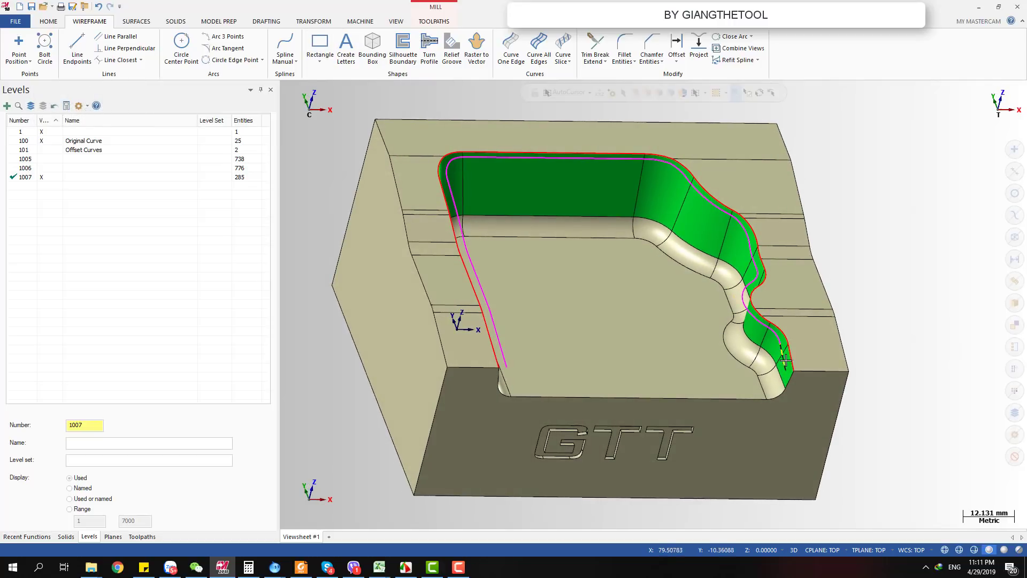
left_click(784, 356)
key("Delete")
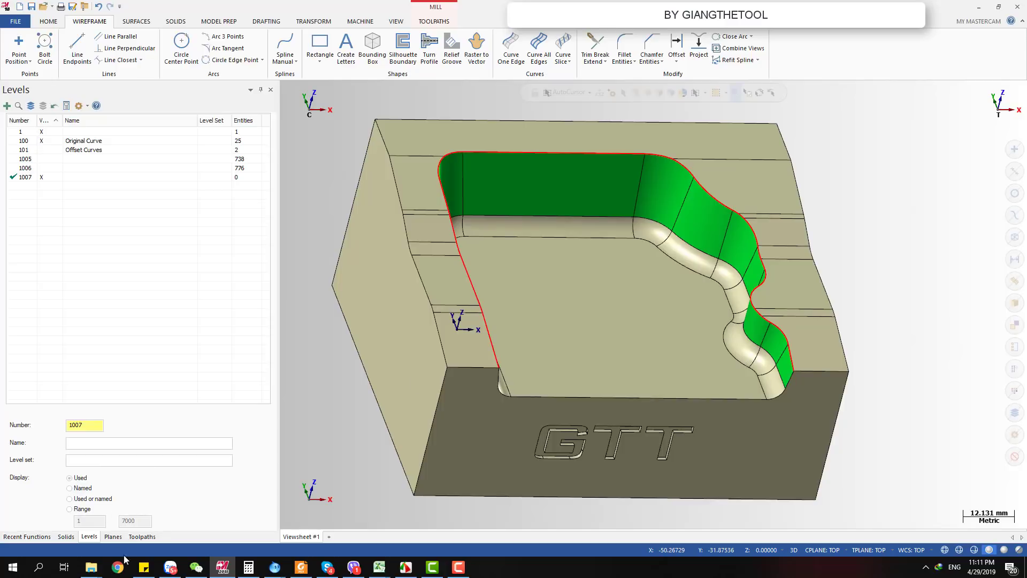
Backplot the second Project curves toolpath to its end and save its path as geometry on level 1006.
left_click(142, 536)
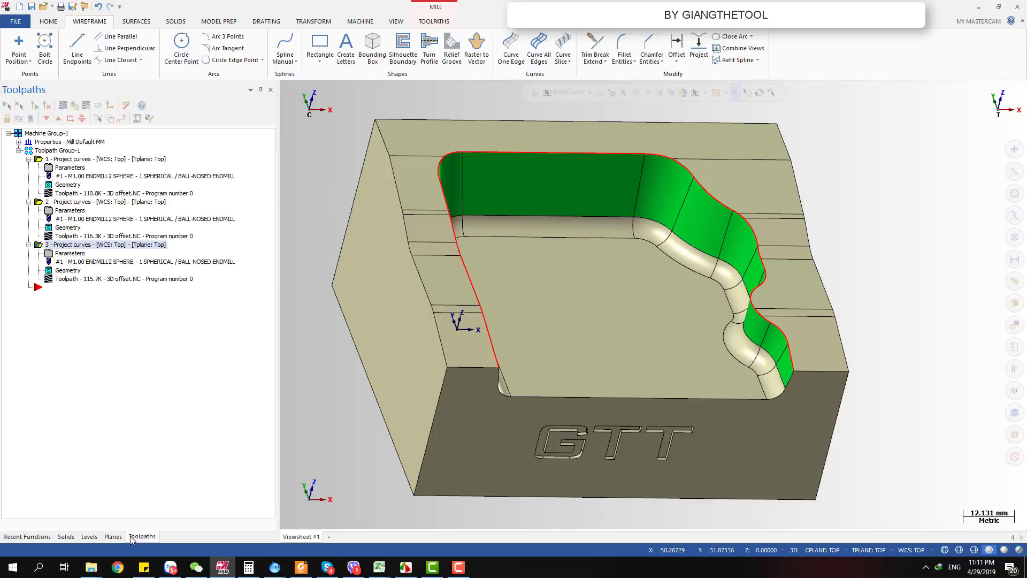
left_click(80, 203)
left_click(69, 236)
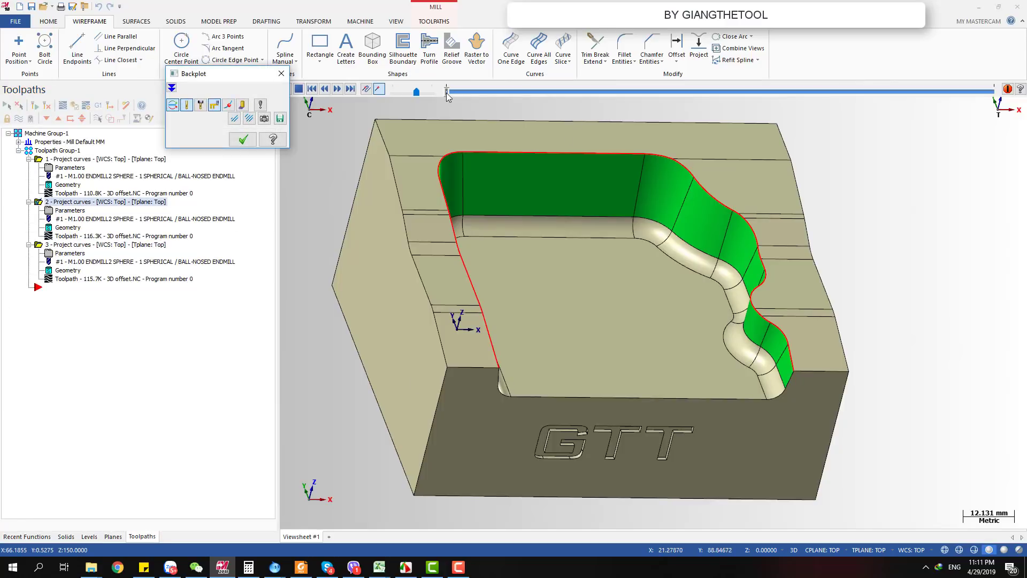
left_click_drag(447, 92, 993, 91)
scroll(769, 304, "down", 3)
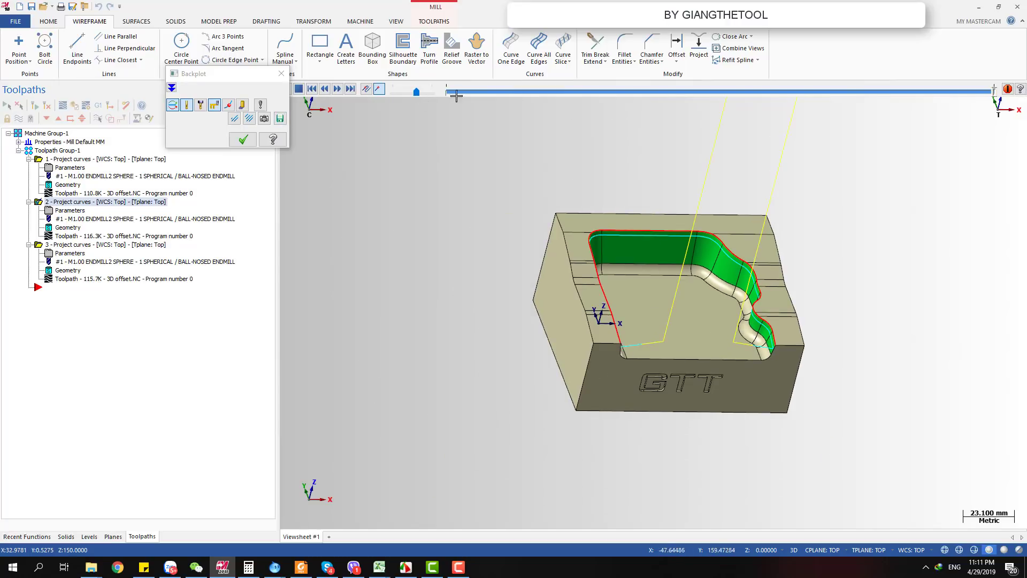
left_click(279, 119)
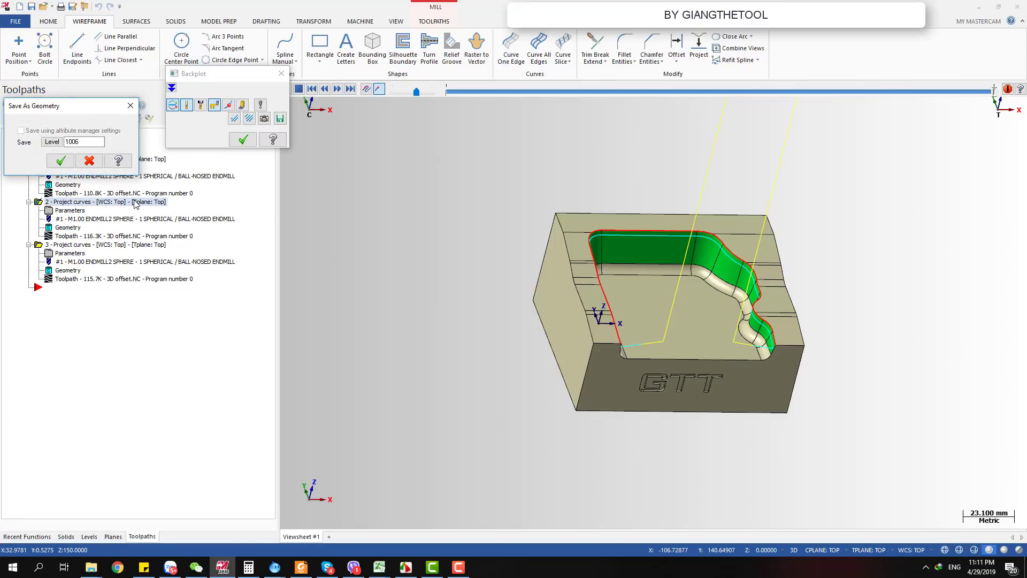
left_click(61, 160)
scroll(784, 378, "up", 4)
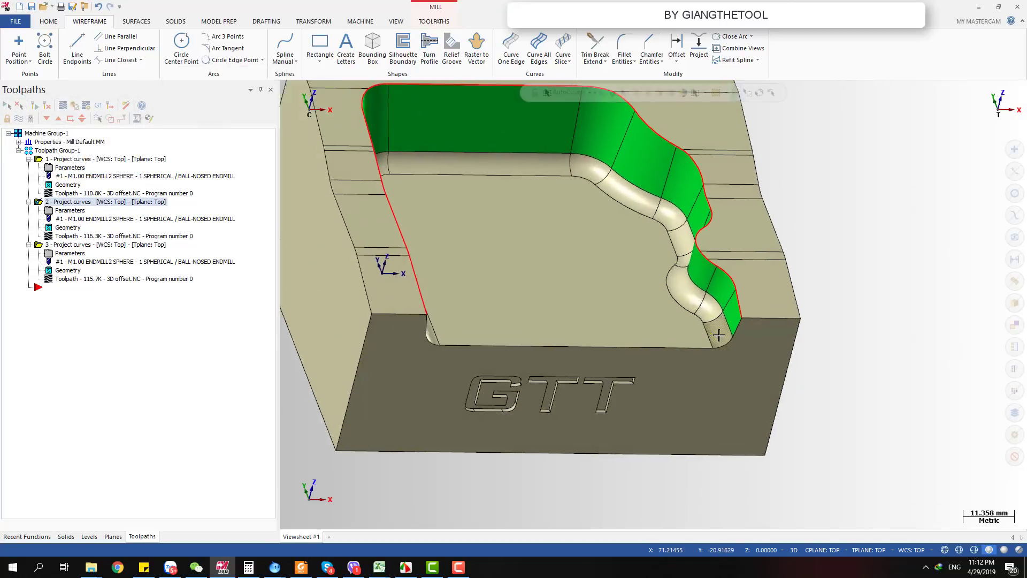
Show levels 1005 and 1006 and hide level 1007.
left_click(89, 536)
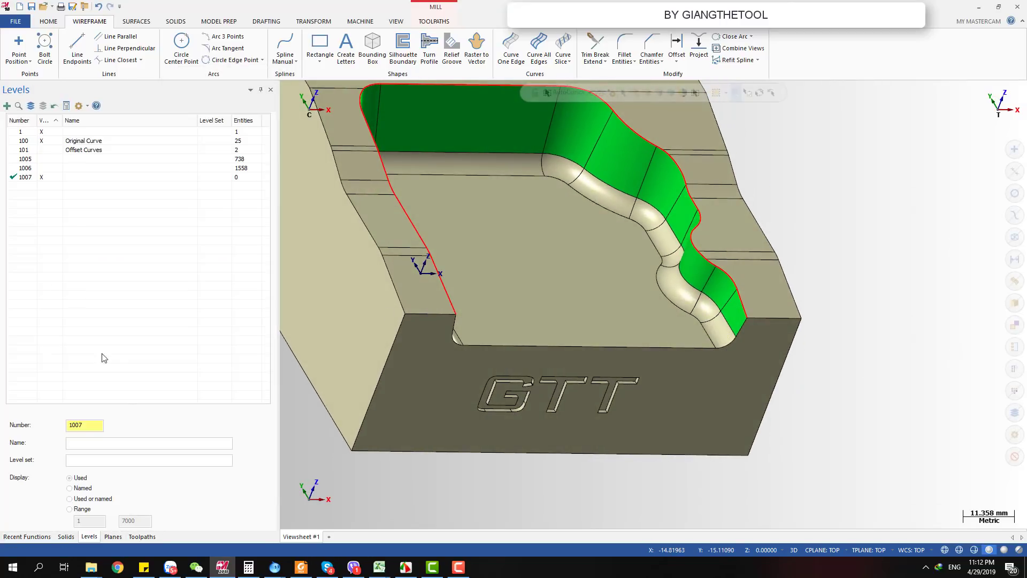
left_click(42, 168)
left_click(42, 159)
left_click(49, 178)
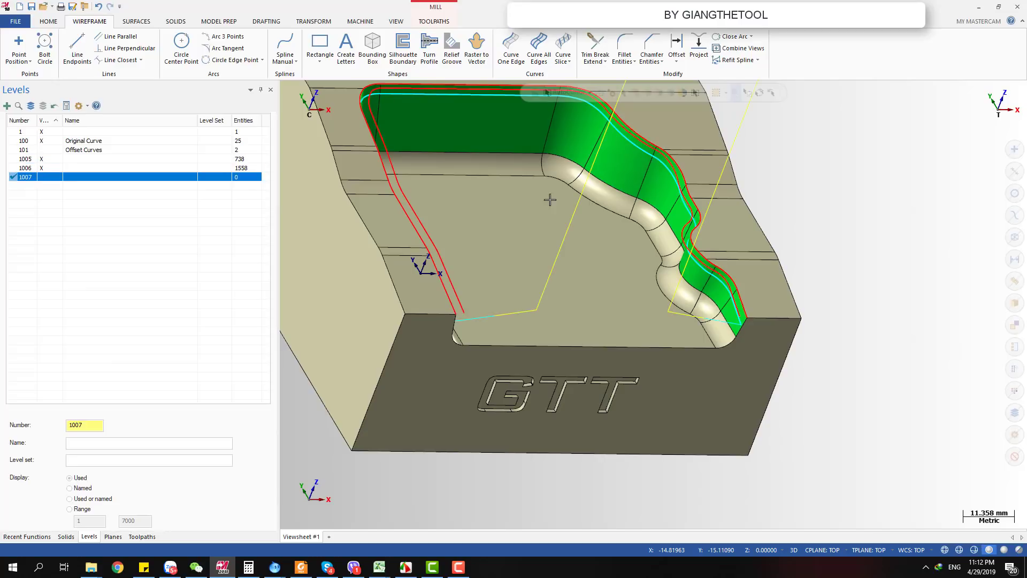
Delete the rapid and entry/exit lines of the saved toolpath geometry, keeping only the cyan curve along the pocket wall.
scroll(734, 303, "up", 3)
scroll(683, 318, "up", 2)
scroll(726, 316, "down", 5)
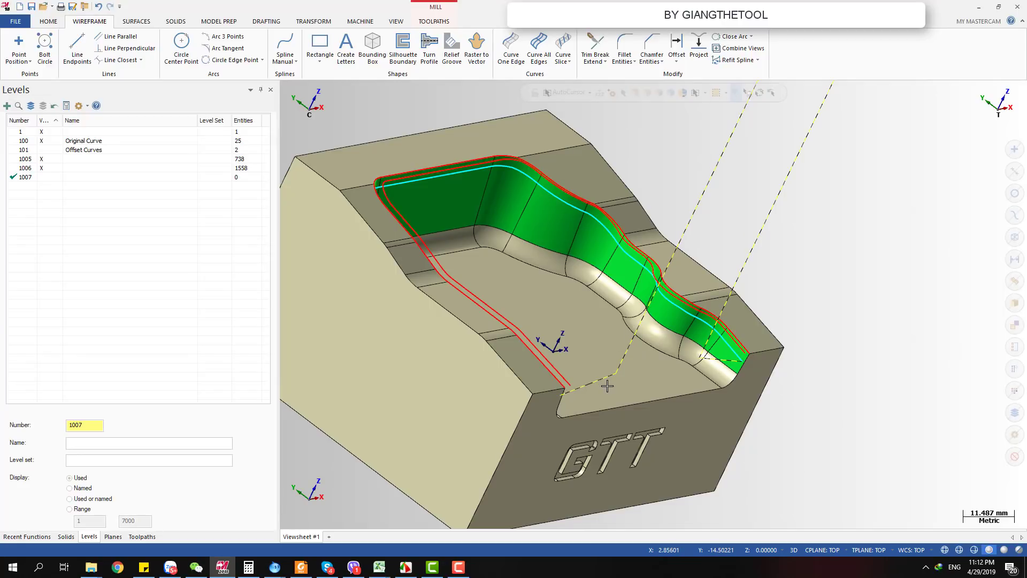
scroll(741, 353, "up", 8)
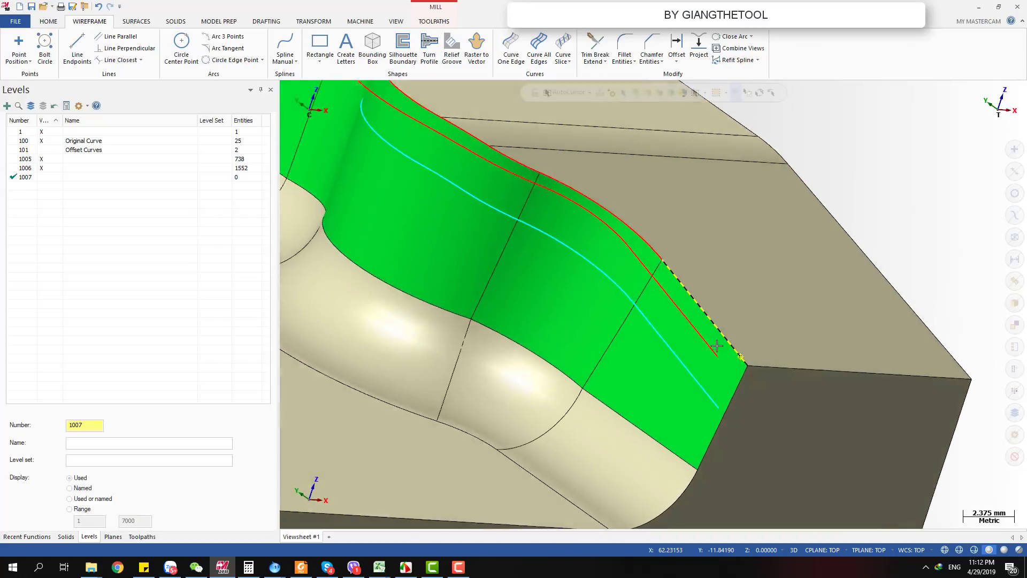
Extend both open ends of the cyan curve to the side walls' edges at the block's front face with Trim 1 entity.
middle_click_drag(717, 407, 731, 412)
scroll(731, 412, "up", 2)
key("t")
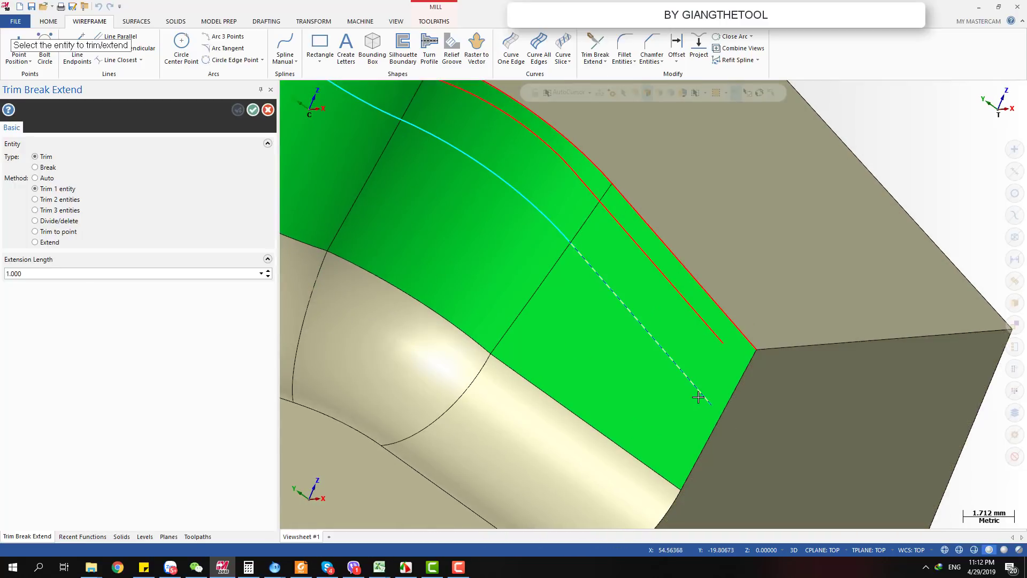
scroll(738, 380, "down", 8)
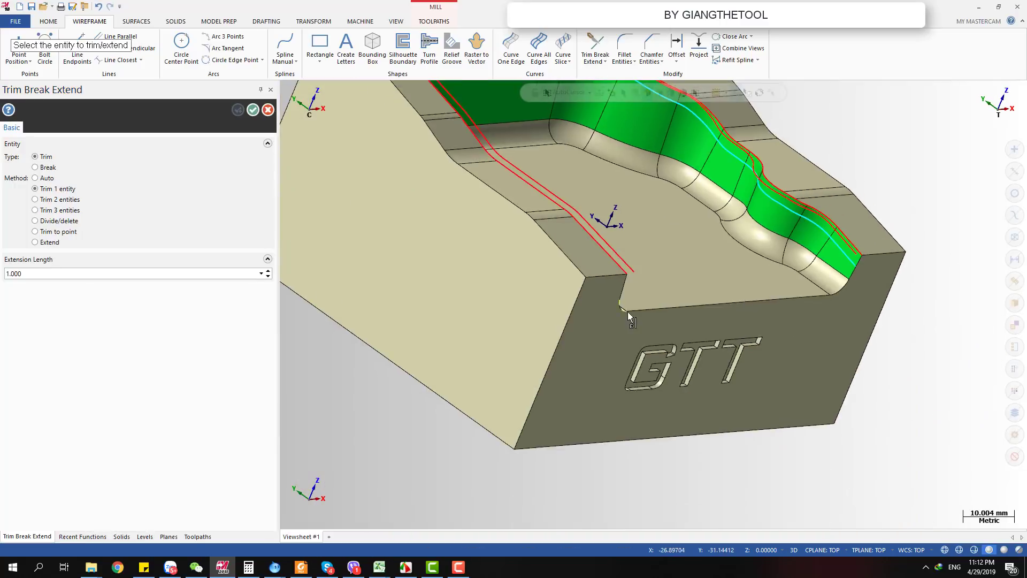
middle_click_drag(627, 311, 561, 275)
scroll(627, 280, "up", 4)
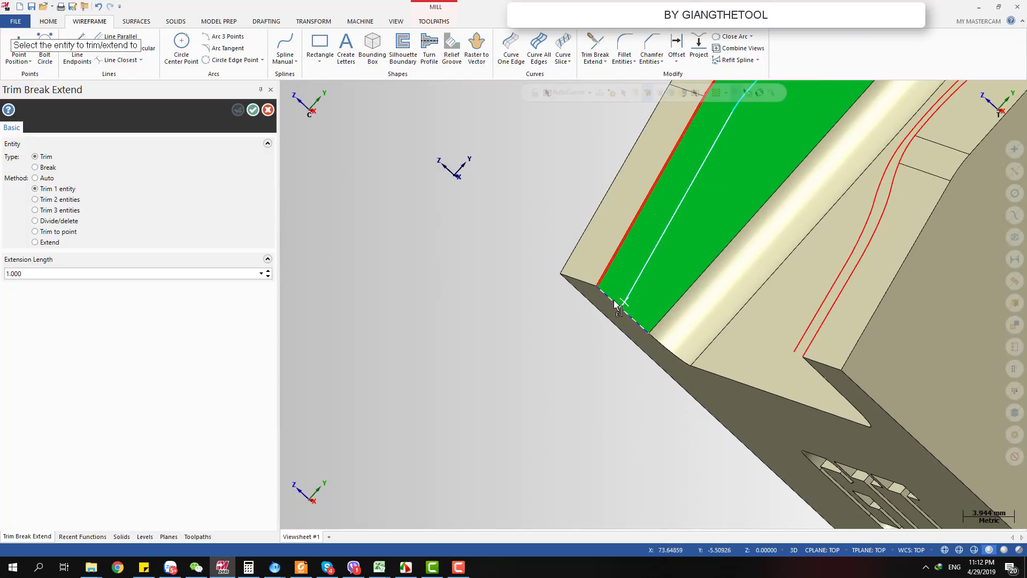
left_click(614, 299)
middle_click_drag(608, 320, 631, 314)
key("Escape")
scroll(532, 313, "down", 2)
scroll(532, 313, "down", 5)
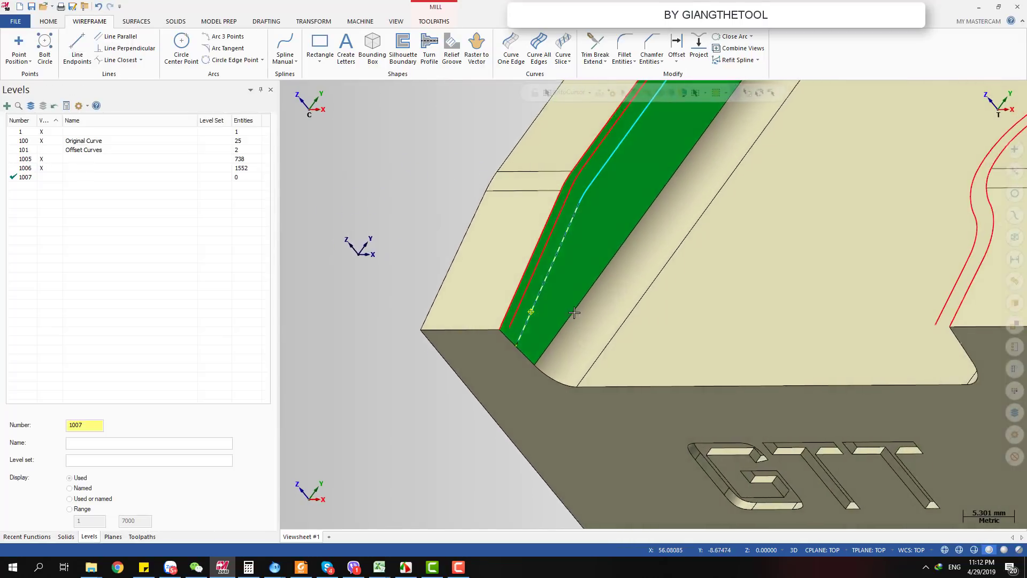
Compare the cyan projected curve with the red offset curve and the pocket rim in top and tilted views.
key("alt+2")
scroll(714, 222, "up", 3)
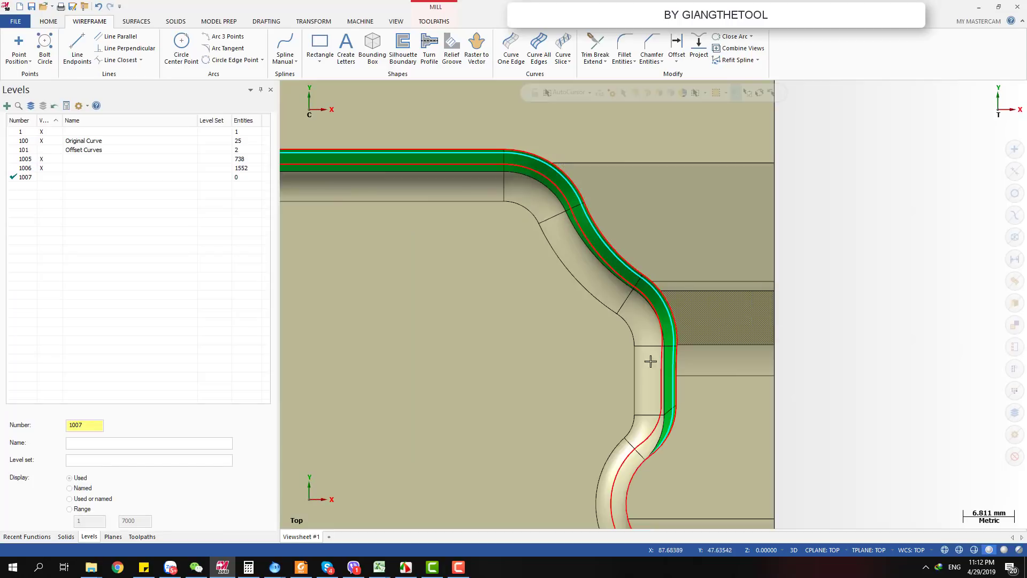
middle_click_drag(651, 360, 718, 311)
scroll(683, 299, "down", 2)
key("alt")
scroll(719, 312, "up", 2)
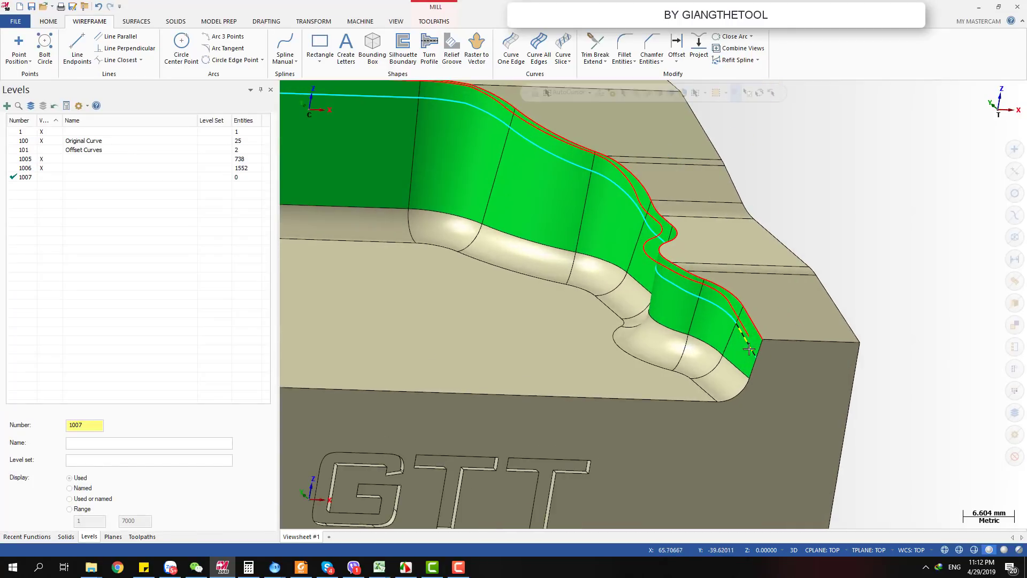
scroll(851, 270, "down", 4)
scroll(828, 300, "up", 3)
scroll(828, 299, "up", 2)
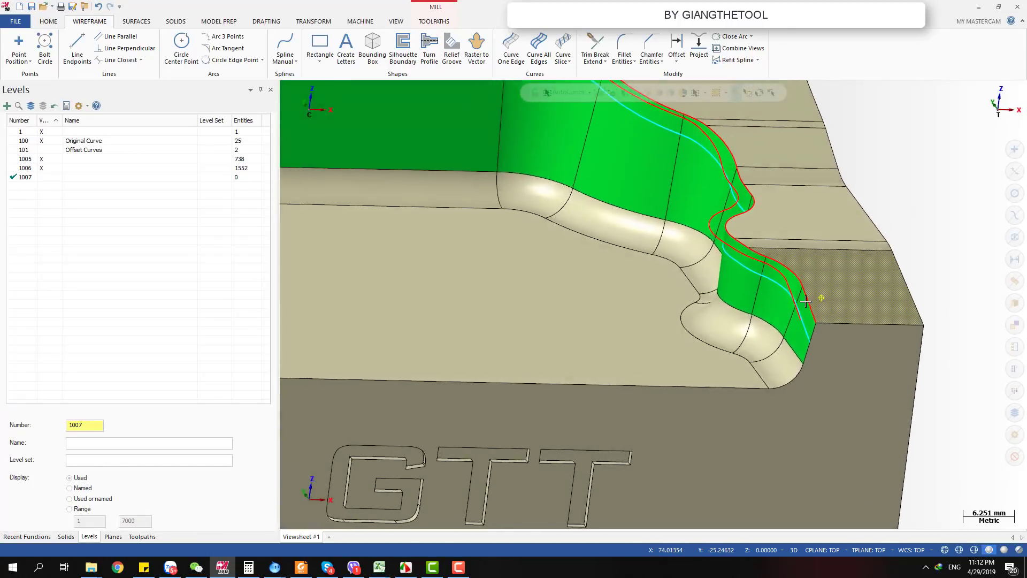
scroll(921, 276, "down", 3)
scroll(907, 277, "up", 2)
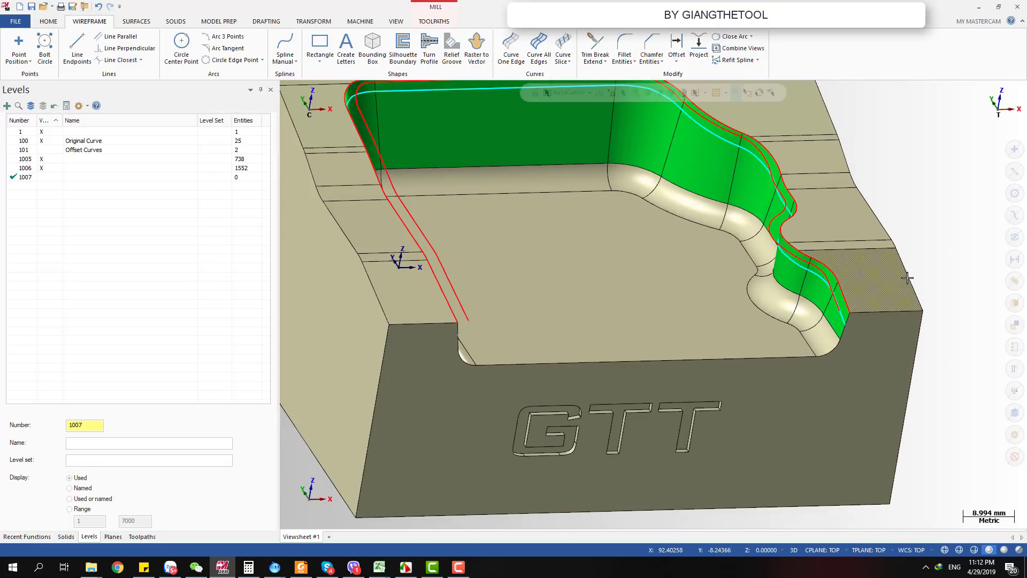
scroll(786, 339, "down", 3)
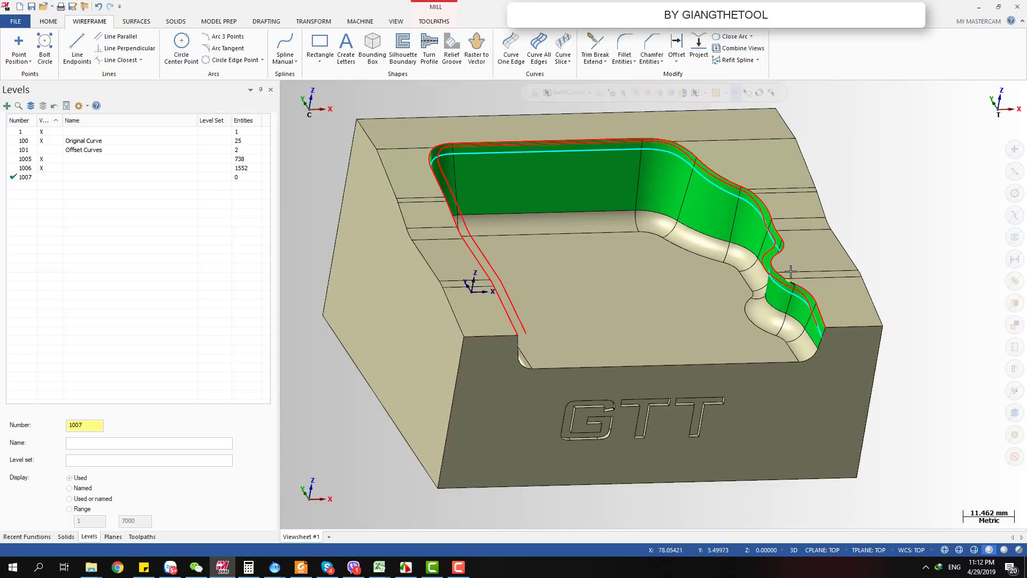
scroll(790, 268, "up", 1)
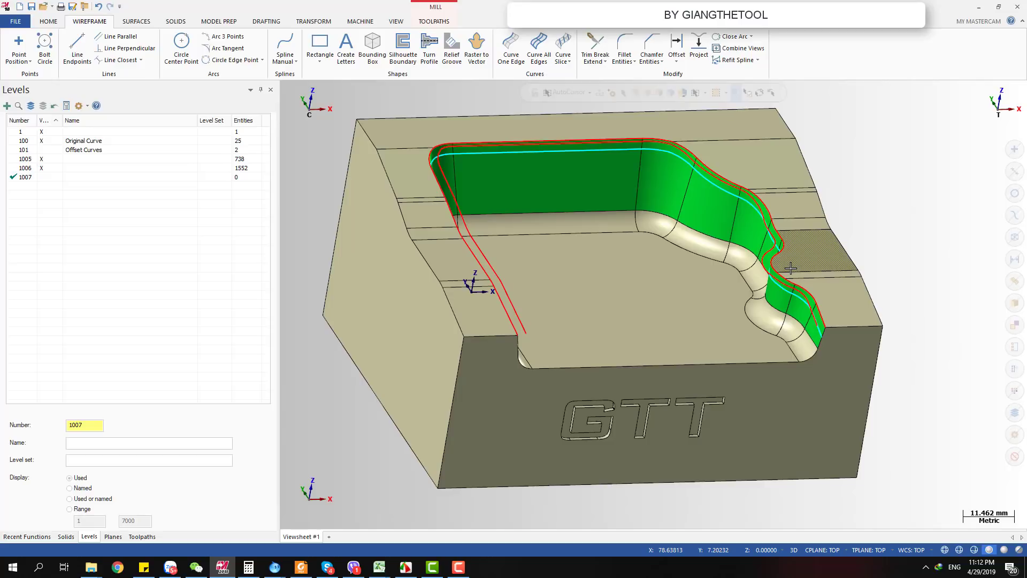